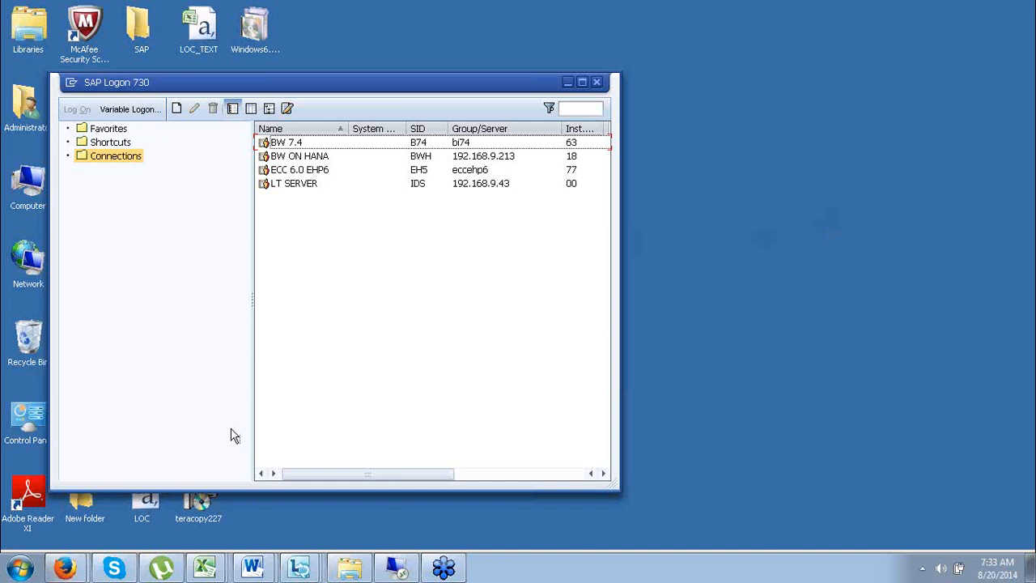
Launch Notepad from the Start menu search.
click(20, 569)
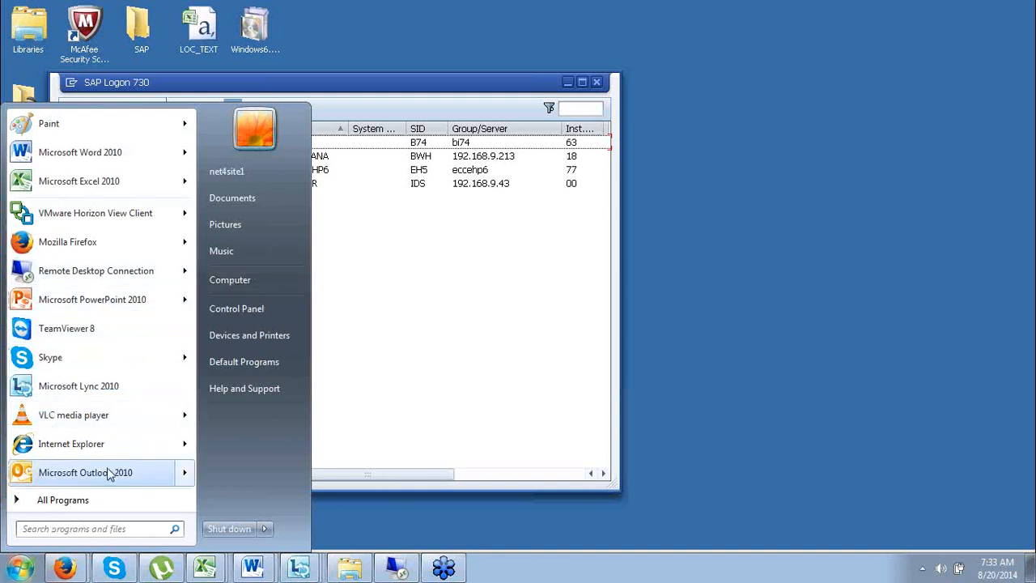
click(117, 524)
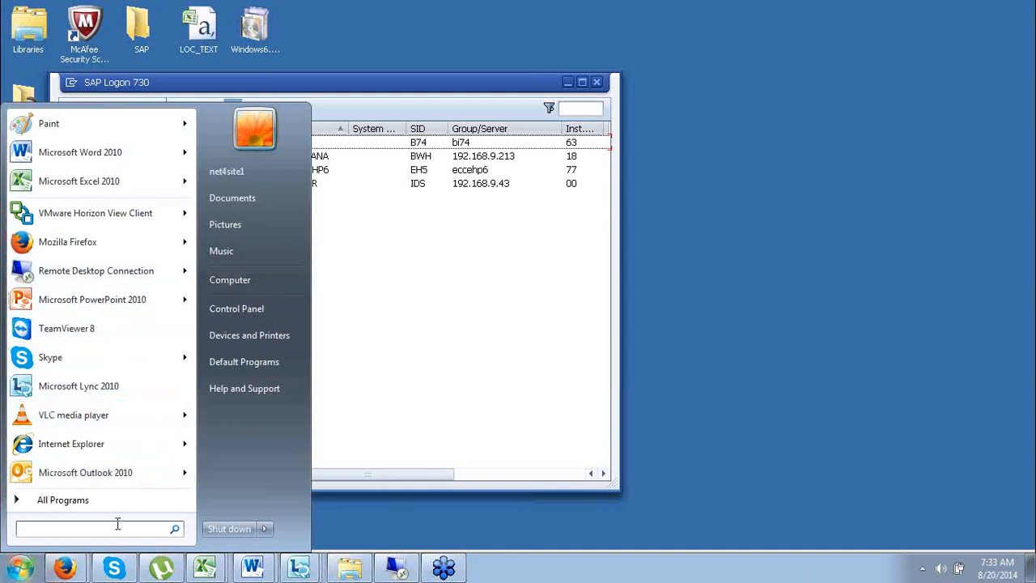
text(notepad)
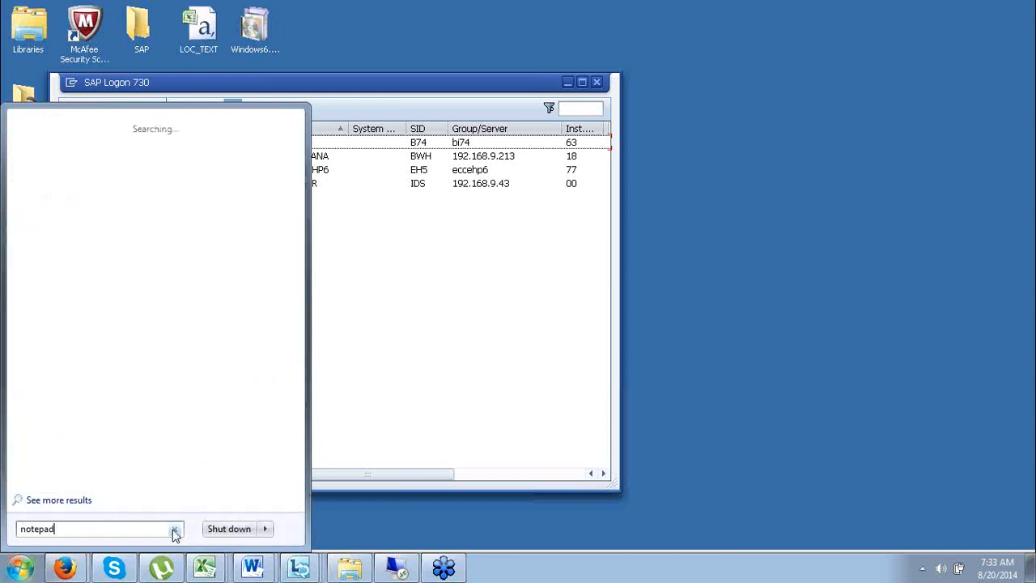
key(Return)
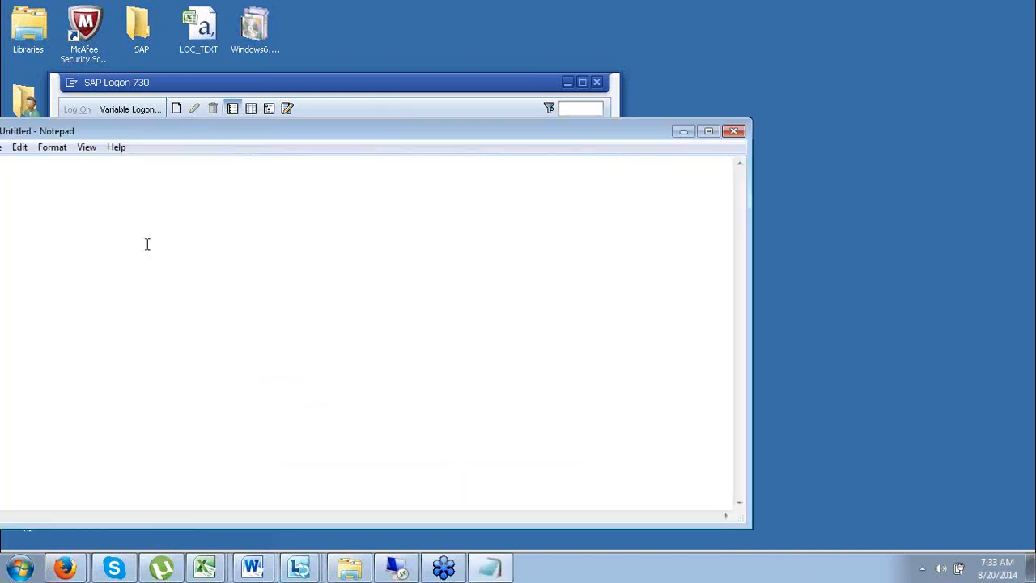
Type two e-mail addresses on separate lines in Notepad.
drag(119, 131, 282, 210)
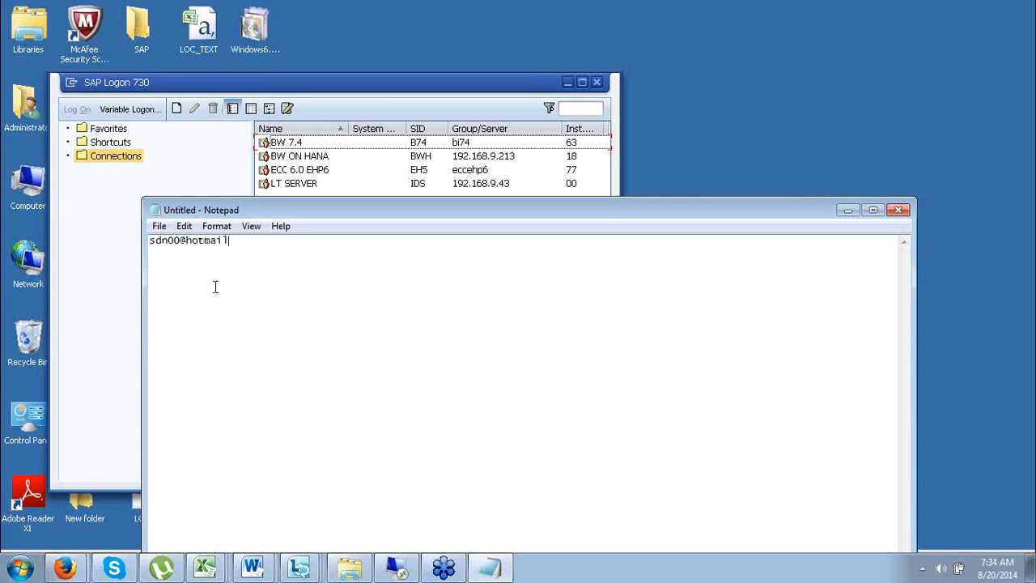
key(Return)
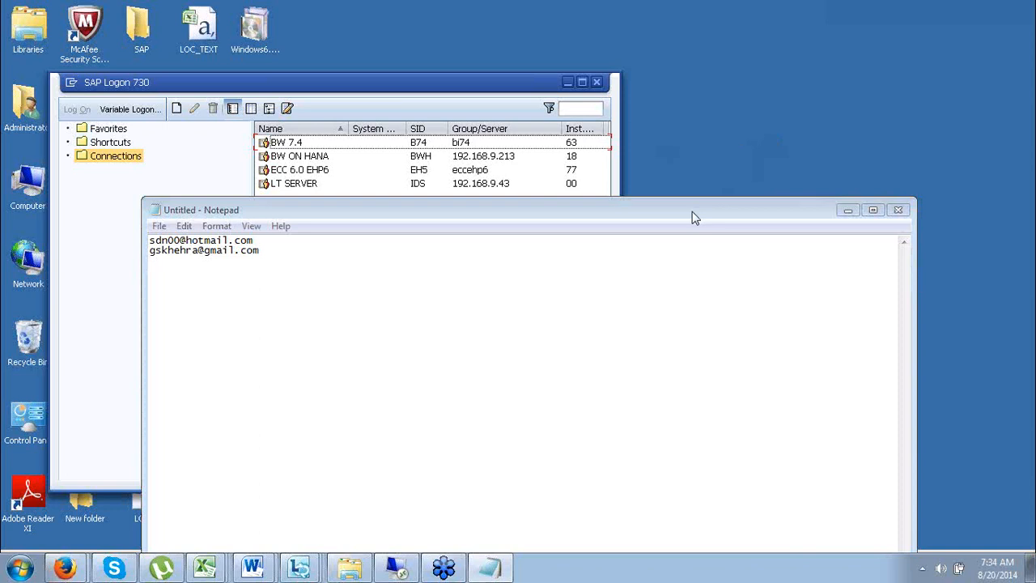
drag(689, 209, 526, 232)
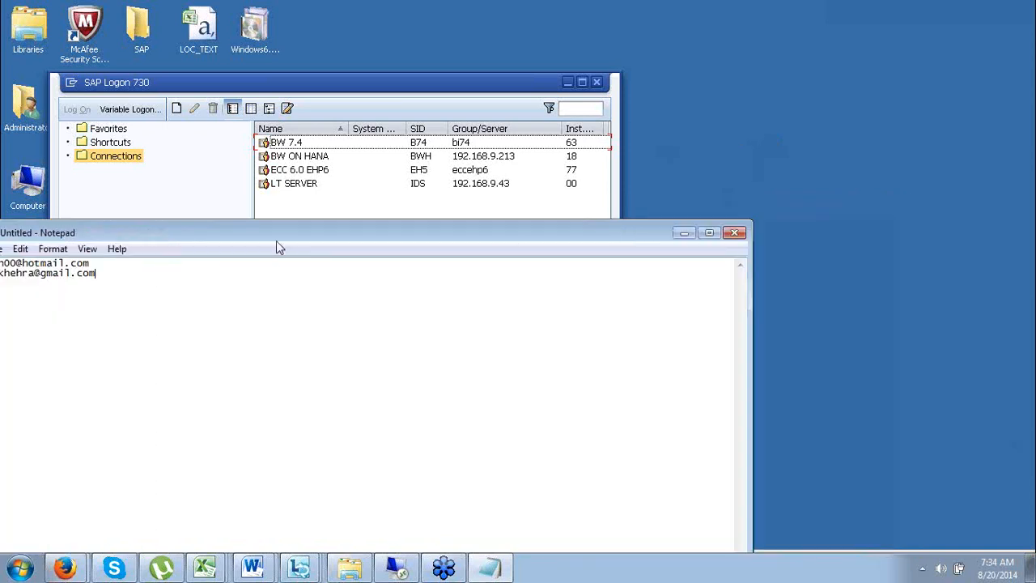
drag(275, 238, 404, 211)
Save the notes to the Desktop as emails.txt and close Notepad.
click(124, 221)
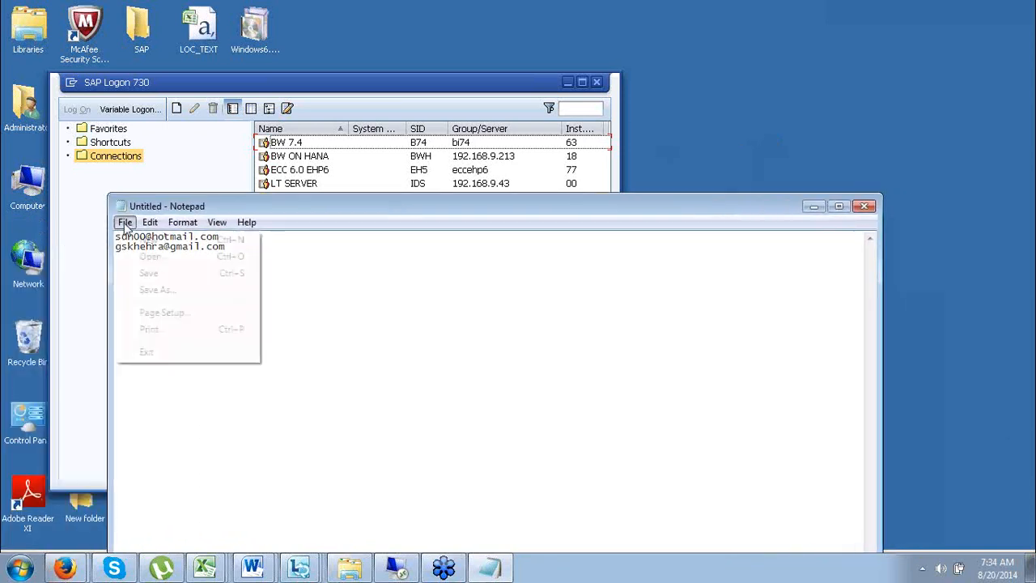
click(148, 289)
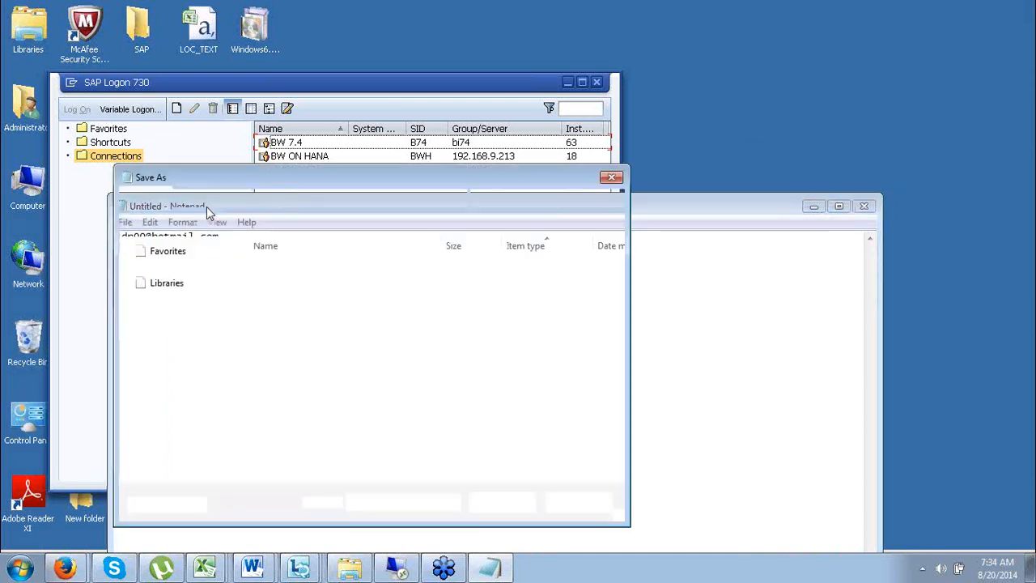
click(175, 267)
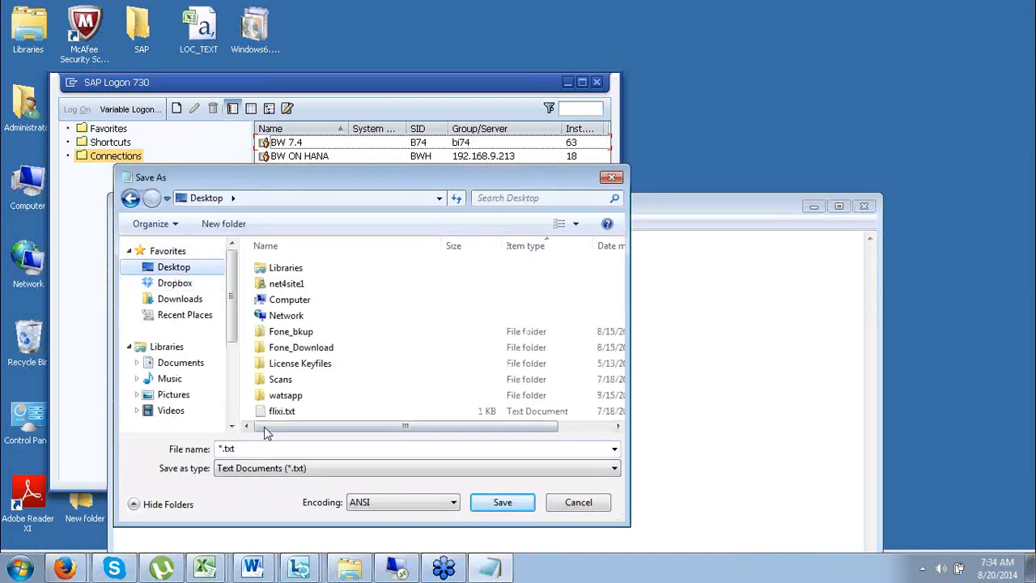
click(245, 450)
text(emails)
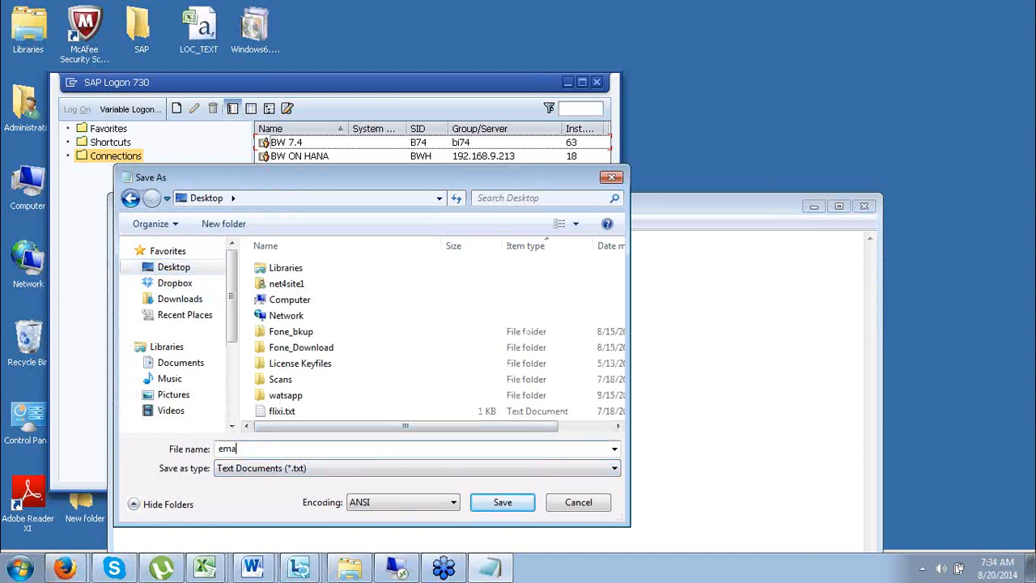
click(517, 502)
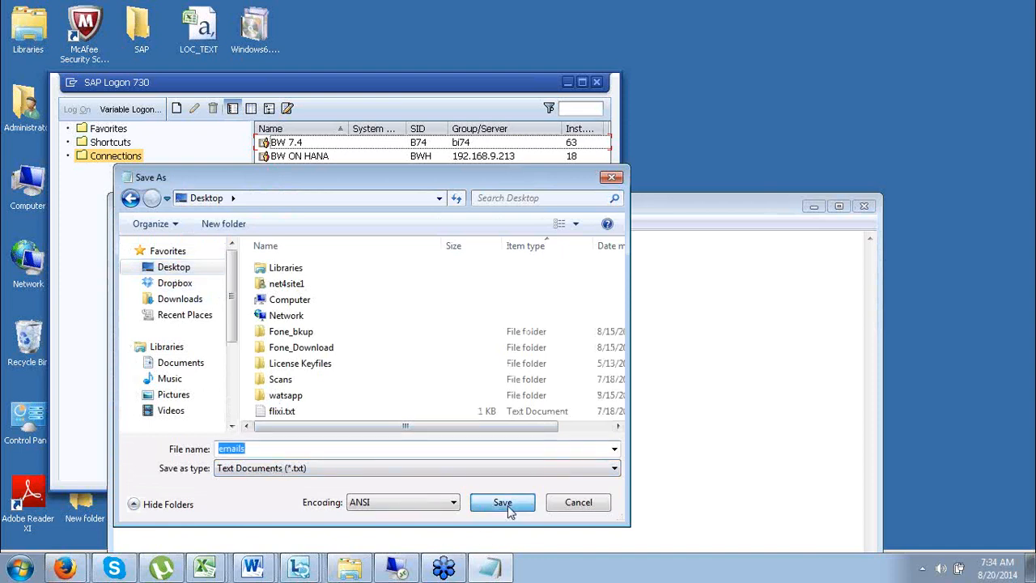
drag(668, 212, 640, 248)
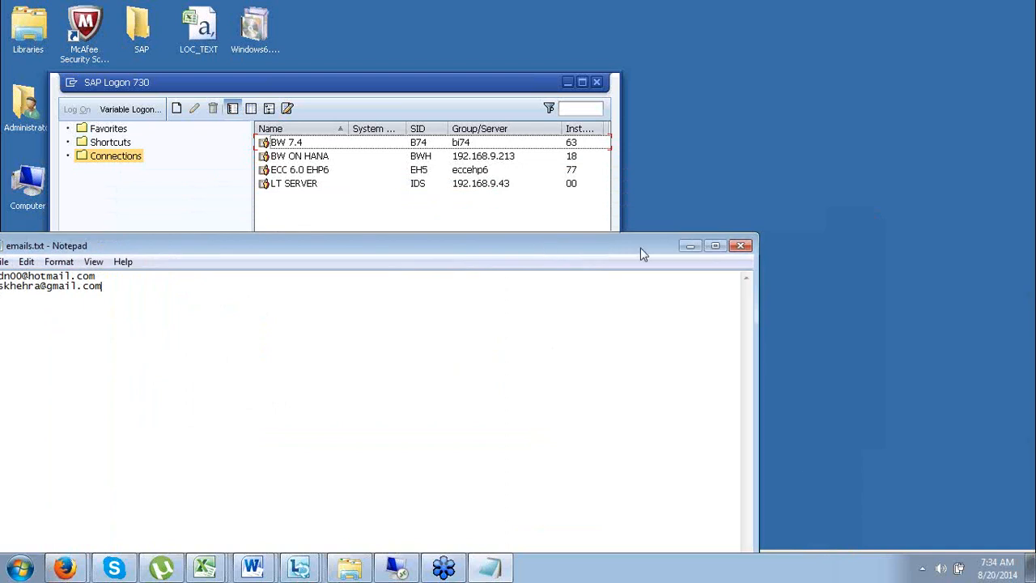
click(738, 246)
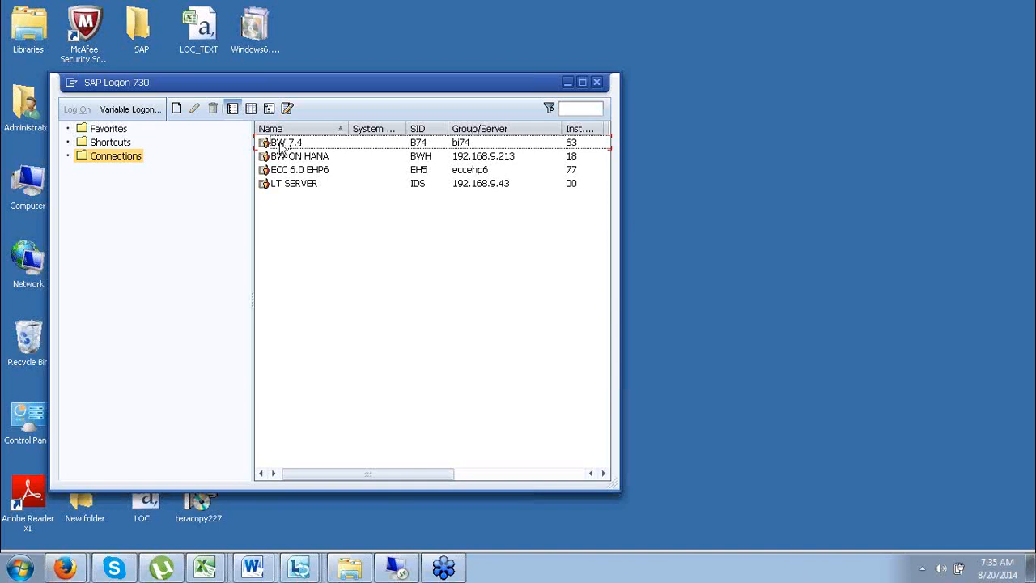
Log on to the BW 7.4 connection with the suggested user name and the account password.
click(281, 144)
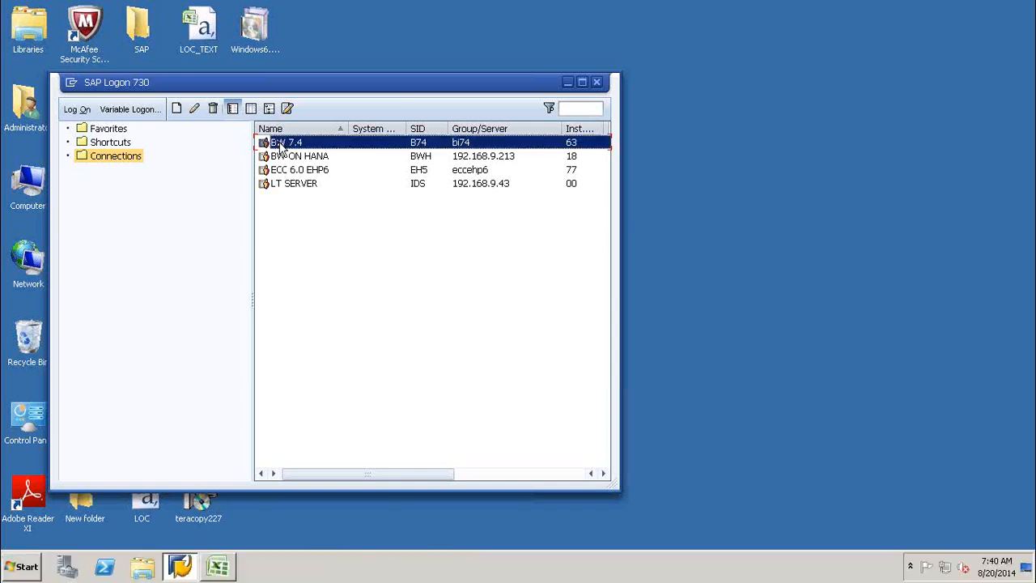
double_click(281, 144)
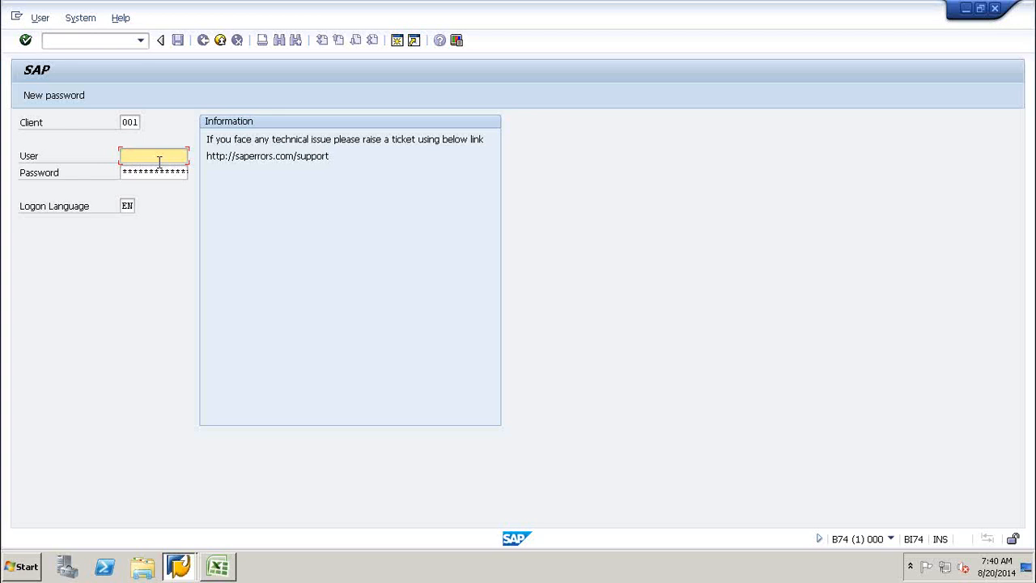
text(i)
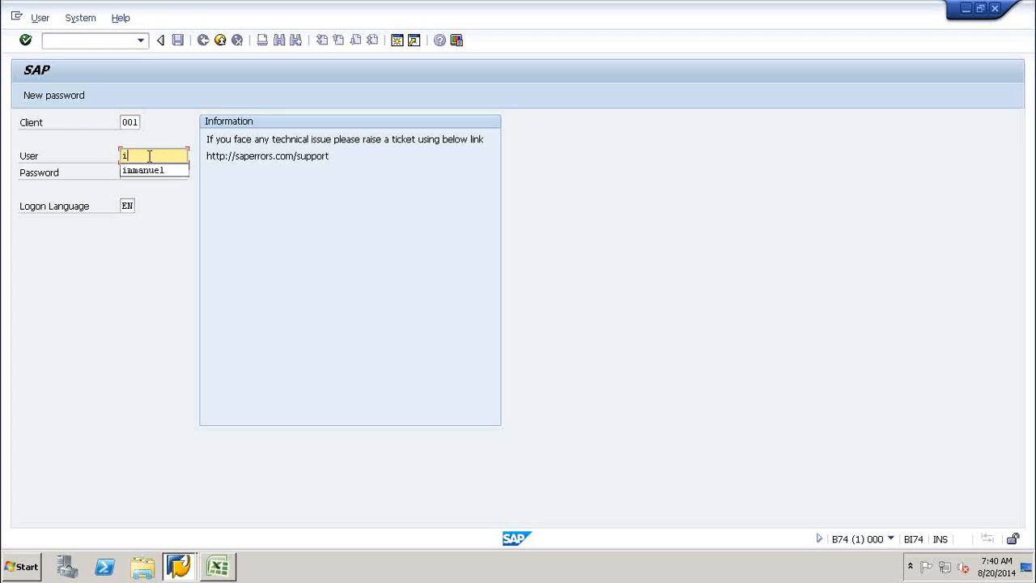
click(151, 170)
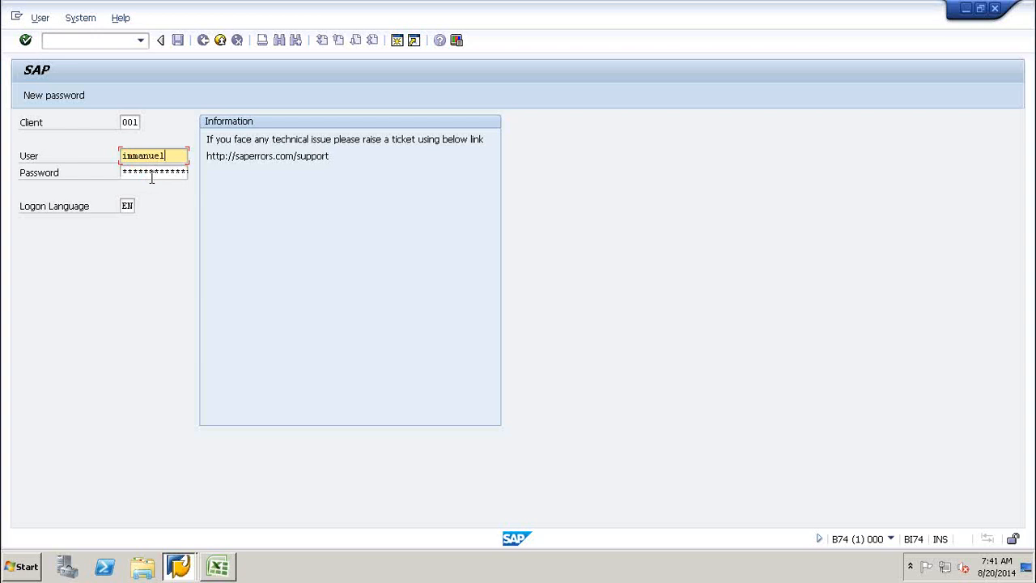
click(135, 170)
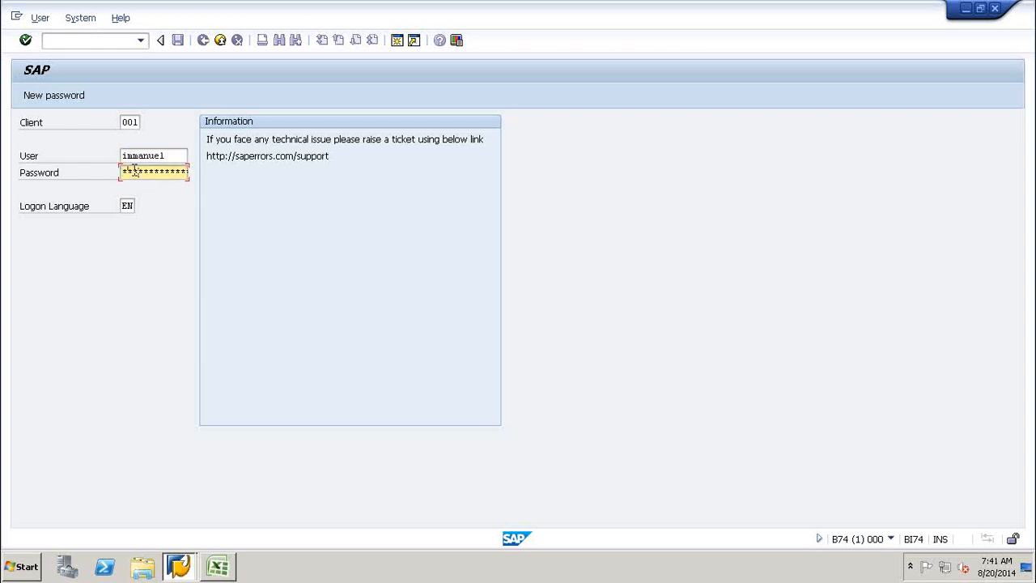
key(Return)
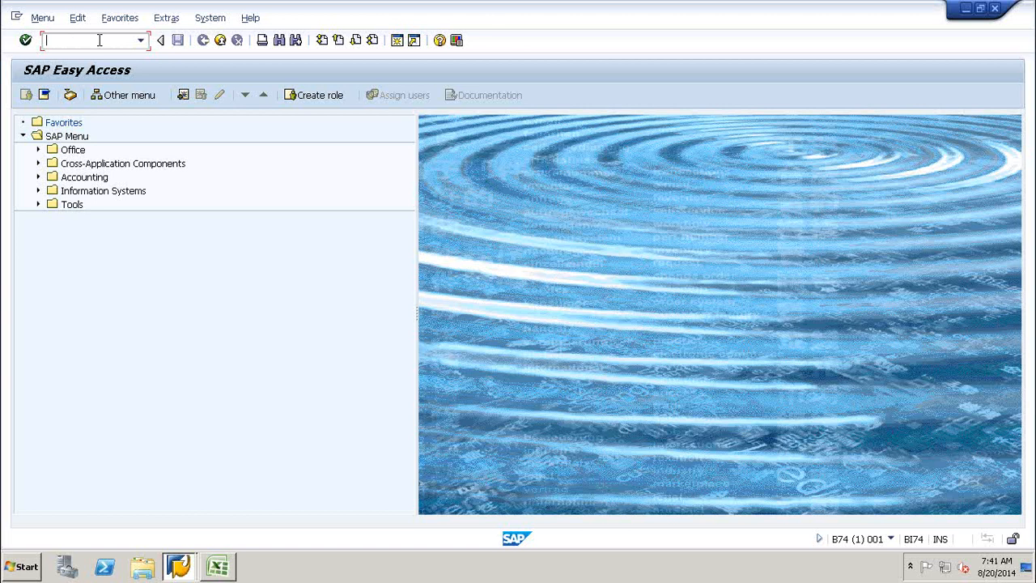
Run transaction rsa1 and collapse the BW Training August InfoArea in the InfoProvider tree.
text(rsa1)
key(Return)
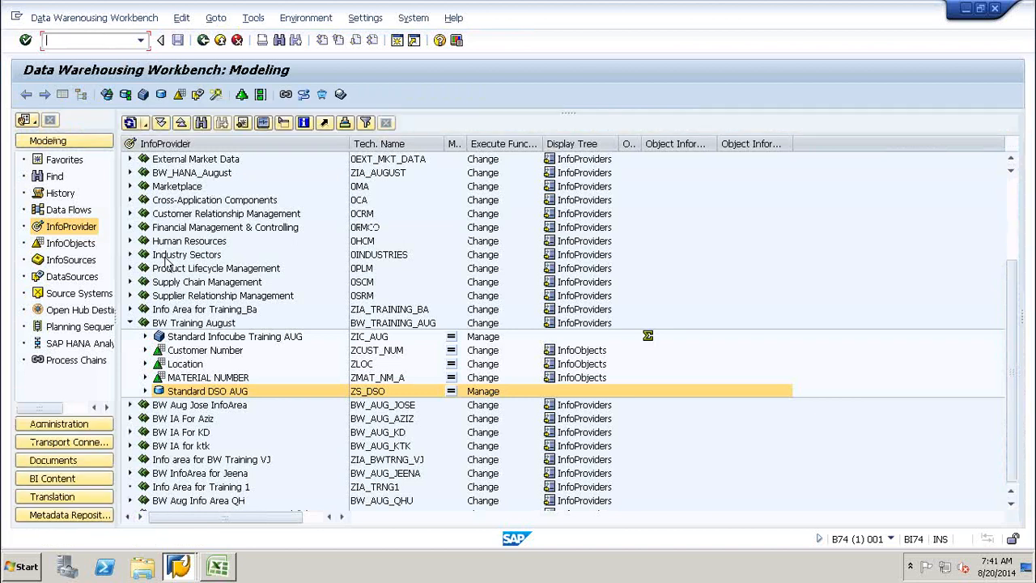
click(130, 322)
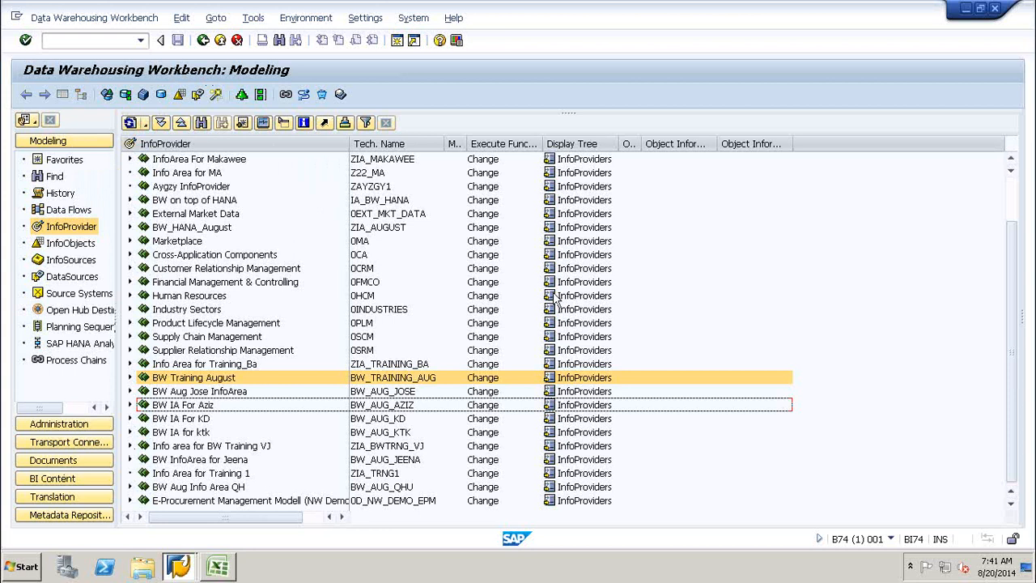
click(782, 279)
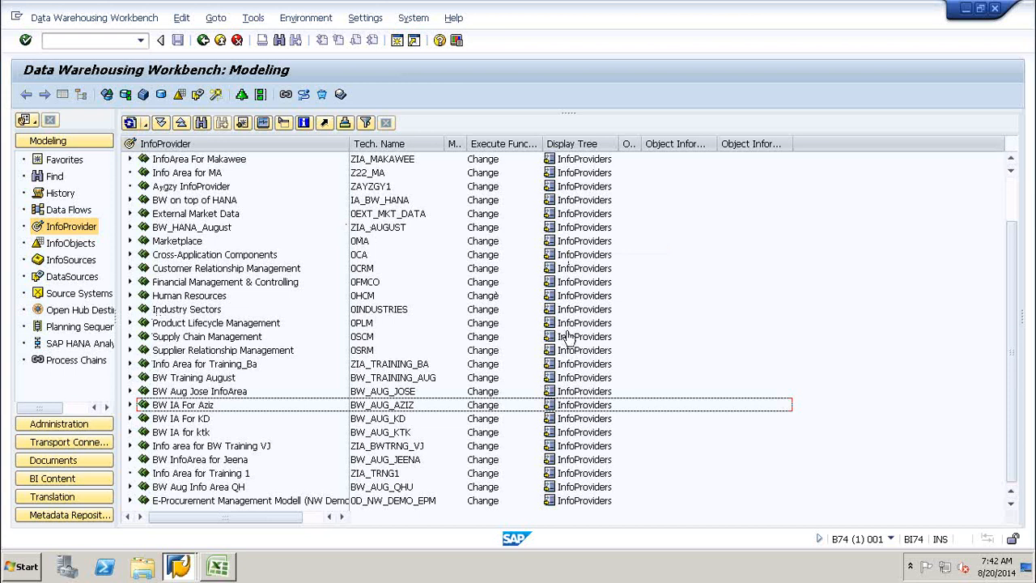
click(1011, 491)
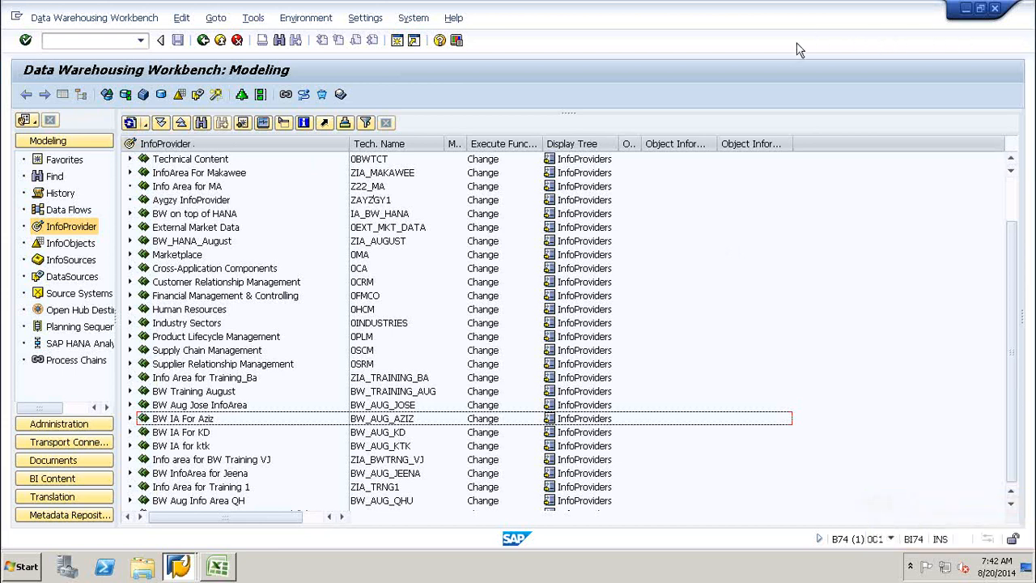
Choose Create InfoArea from the InfoProvider root's context menu.
right_click(173, 150)
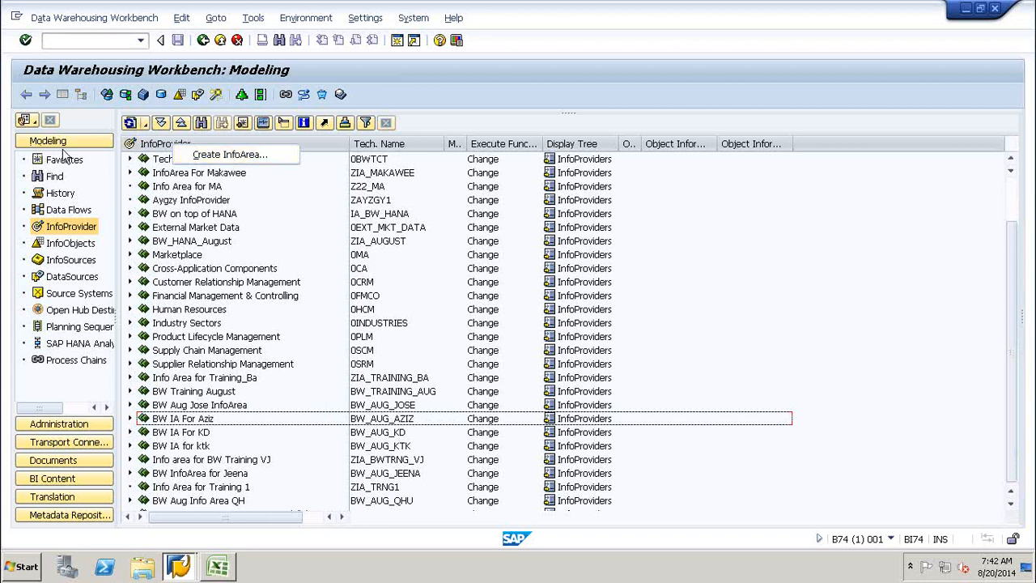
click(206, 160)
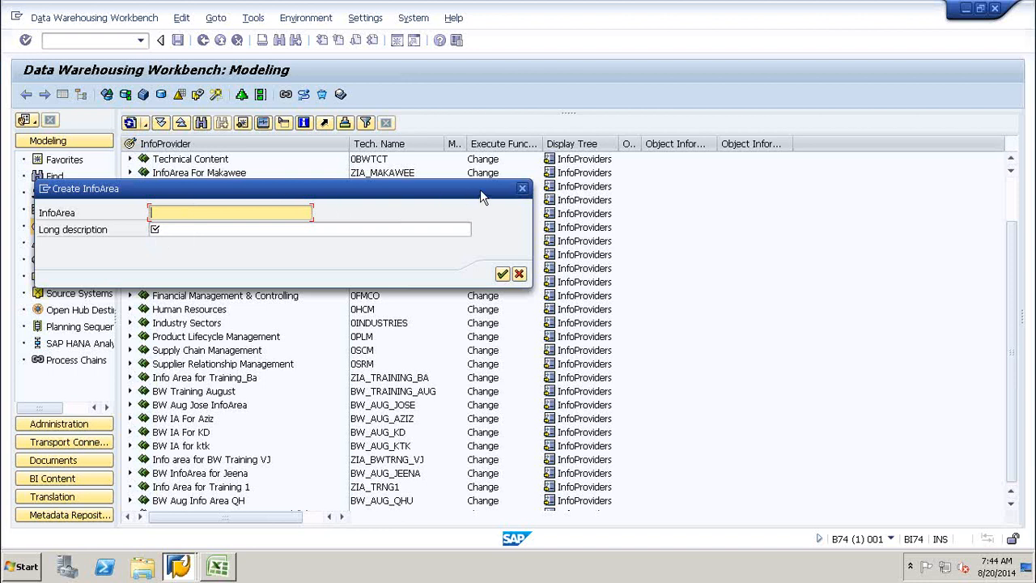
Cancel the Create InfoArea dialog without creating anything.
click(522, 189)
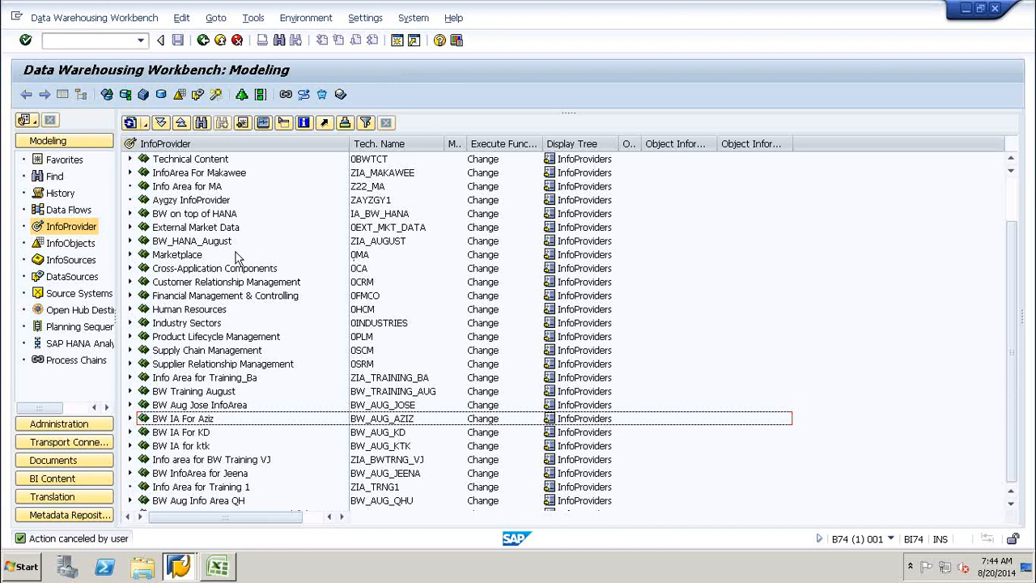
click(361, 256)
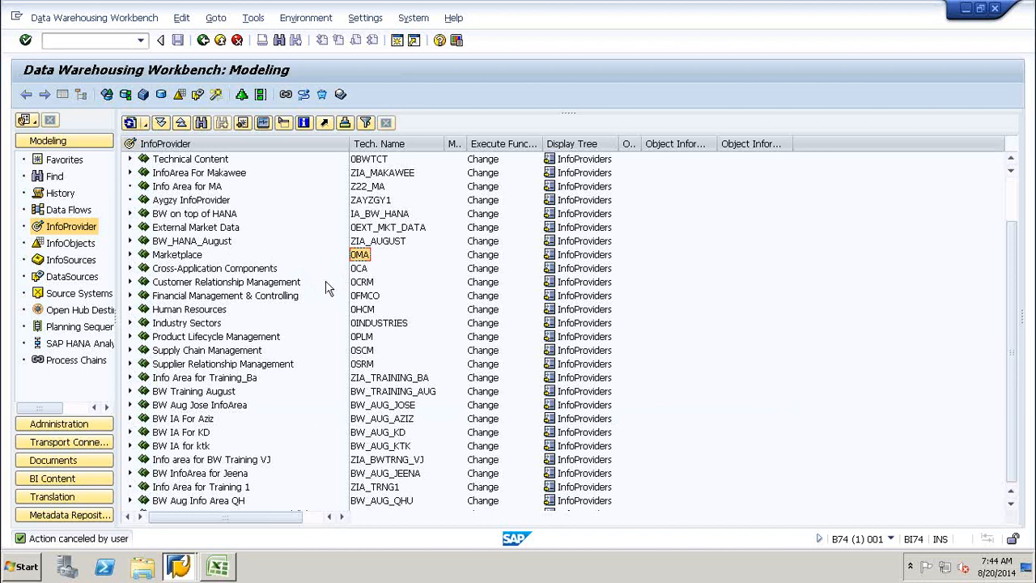
click(362, 270)
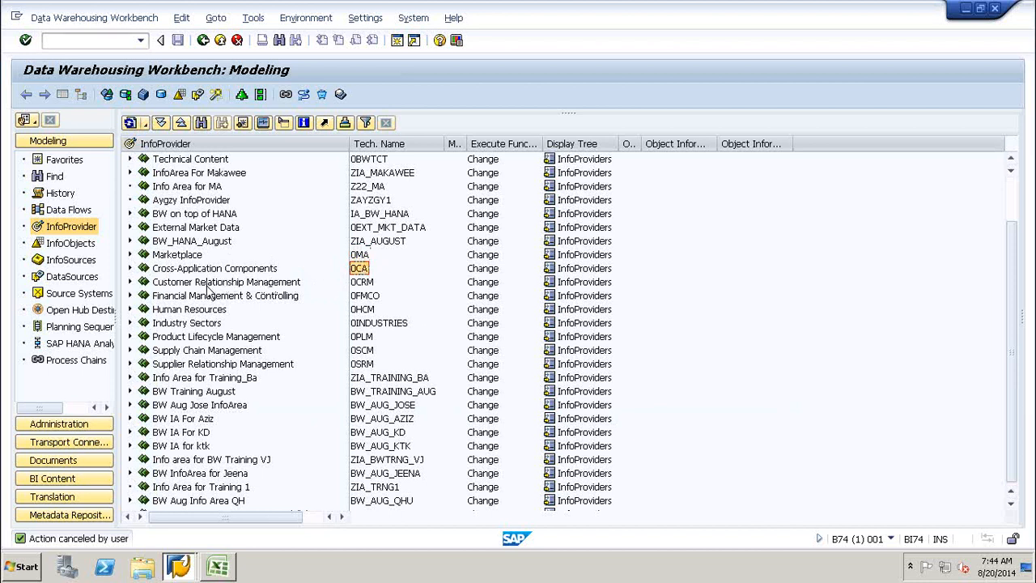
click(129, 268)
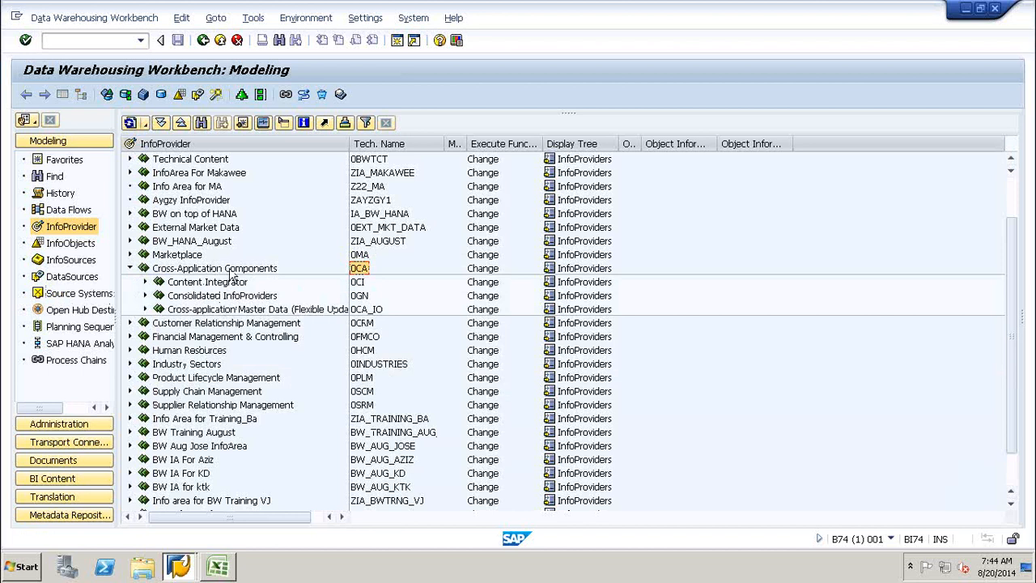
click(203, 283)
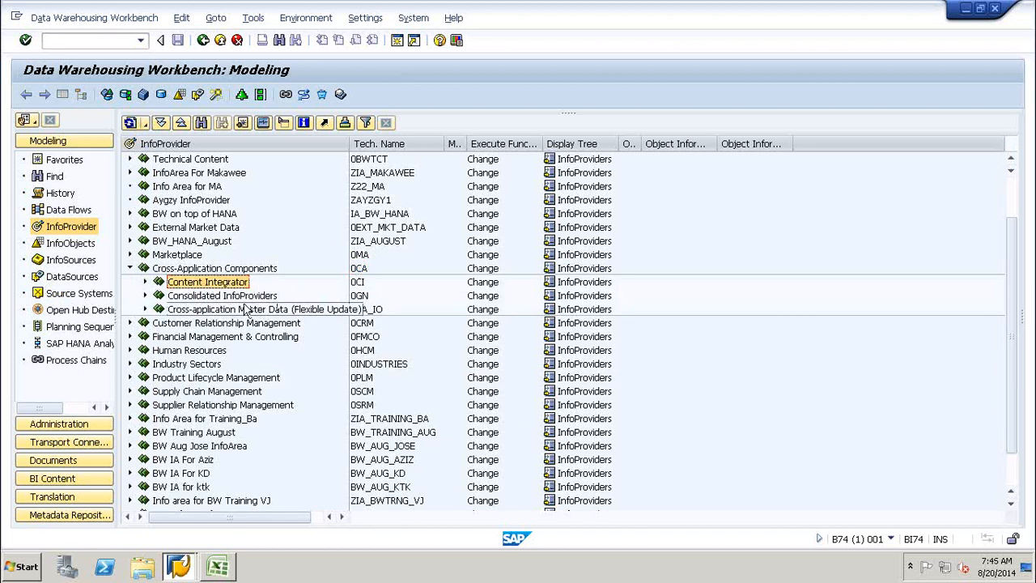
click(146, 296)
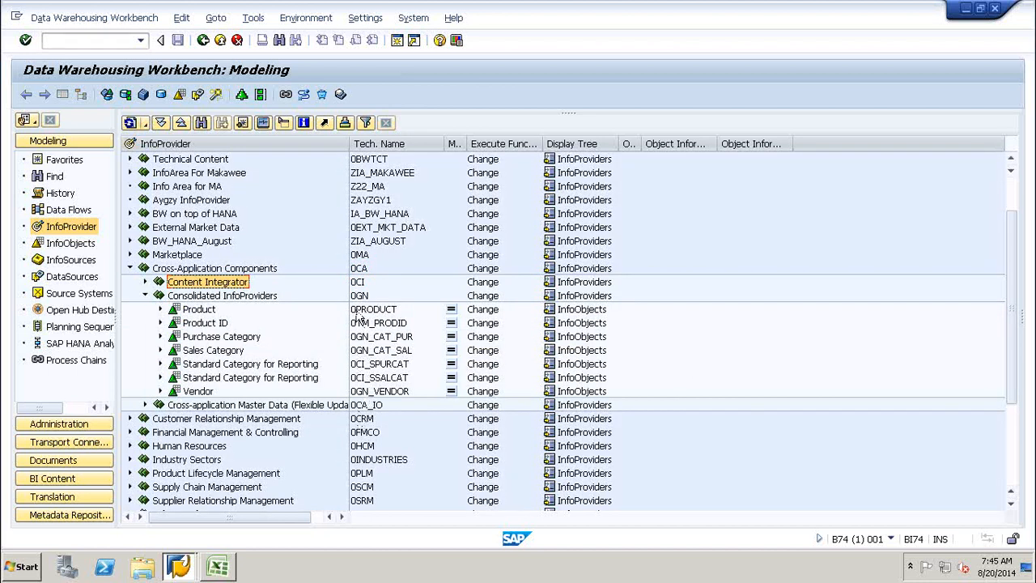
click(144, 295)
click(129, 268)
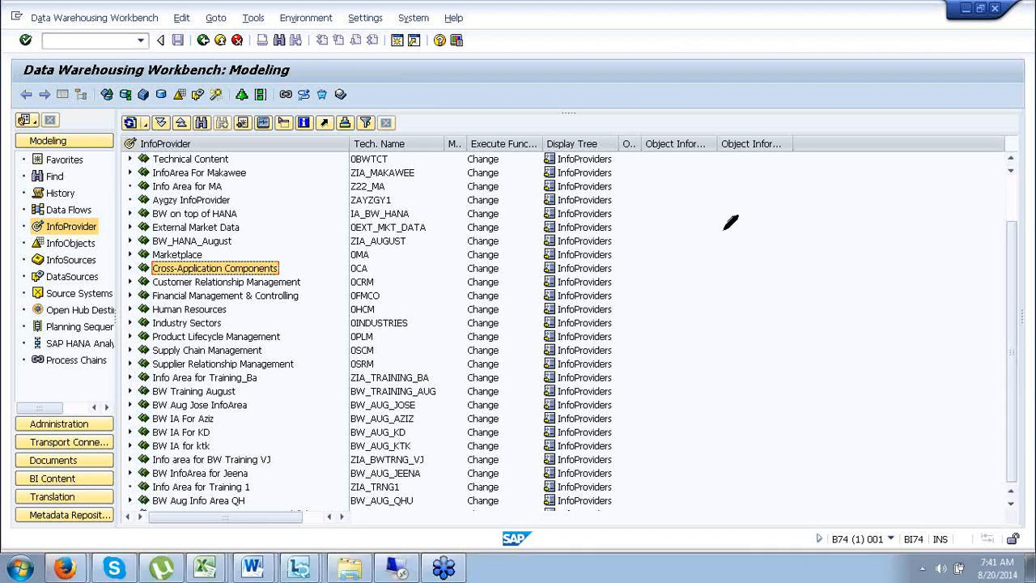
mouse_move(733, 233)
mouse_down()
mouse_move(742, 251)
mouse_move(752, 227)
mouse_move(739, 269)
mouse_up()
click(690, 227)
drag(769, 215, 768, 220)
mouse_move(840, 238)
mouse_down()
mouse_move(859, 233)
mouse_move(845, 274)
mouse_move(886, 259)
mouse_up()
click(825, 238)
drag(874, 216, 874, 221)
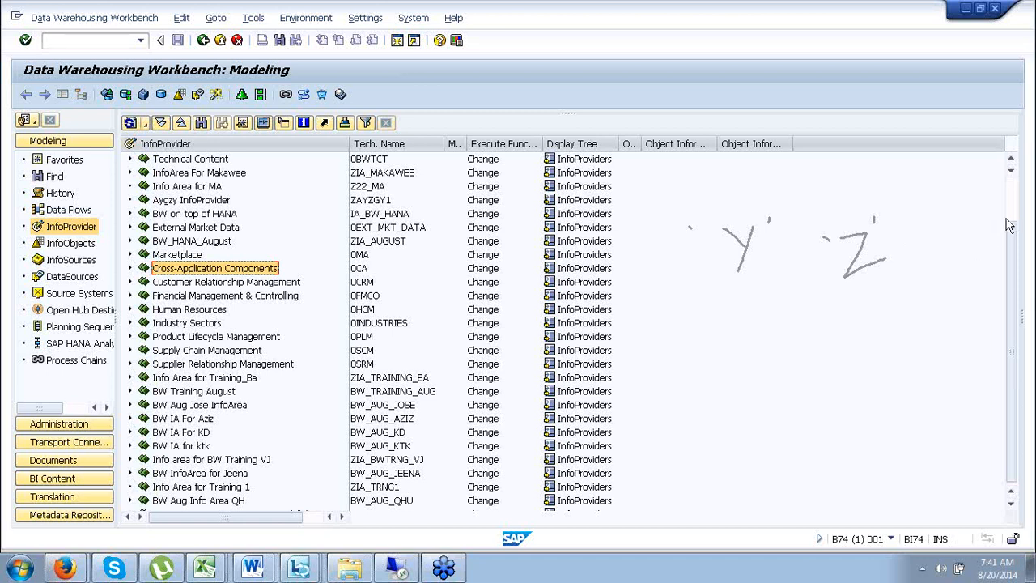
click(1029, 197)
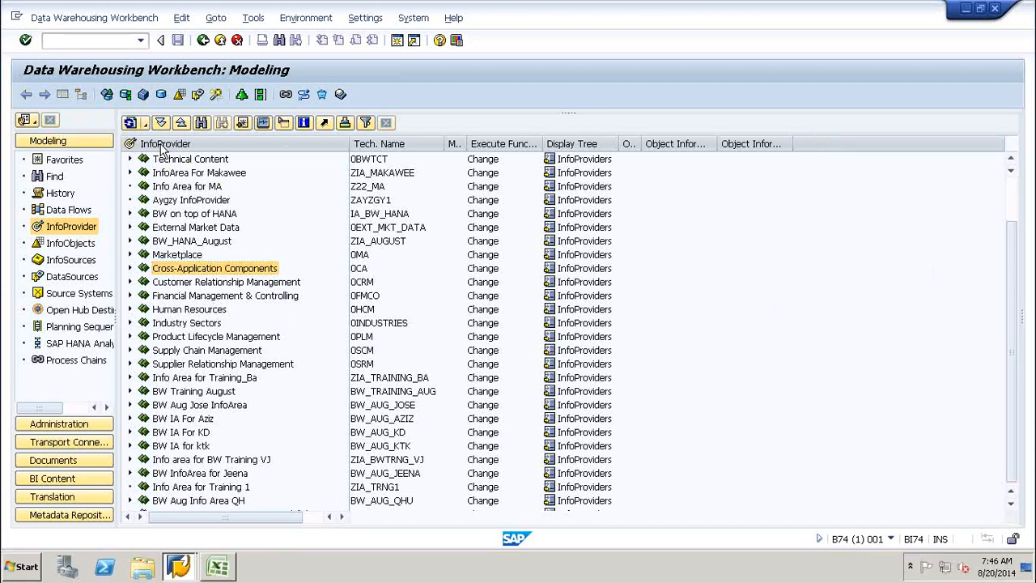
Add InfoArea ZIA_BW_HANA, described 'InfoArea for BW on HANA training', under the InfoProvider root.
right_click(162, 145)
click(205, 154)
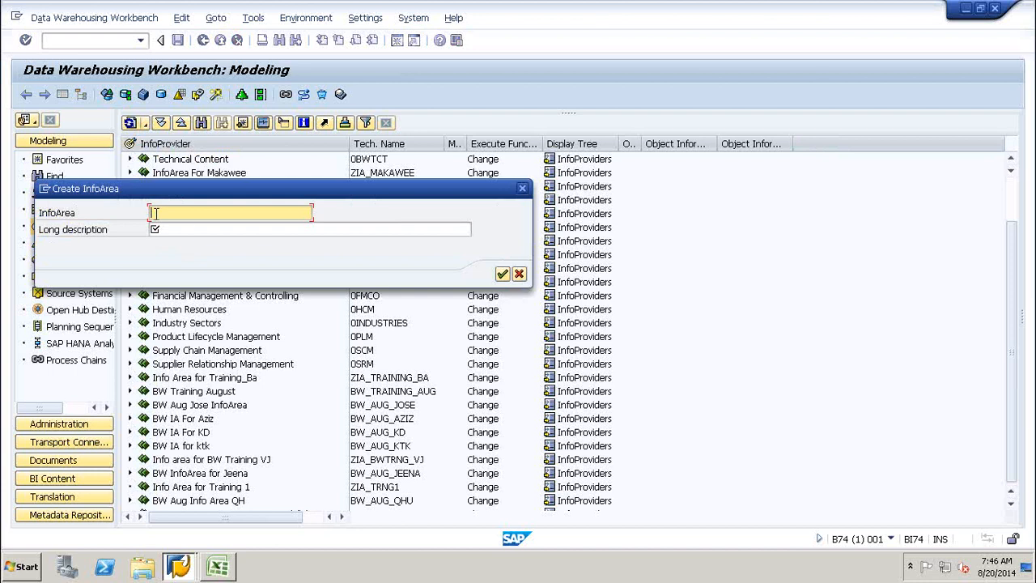
text(ZIA)
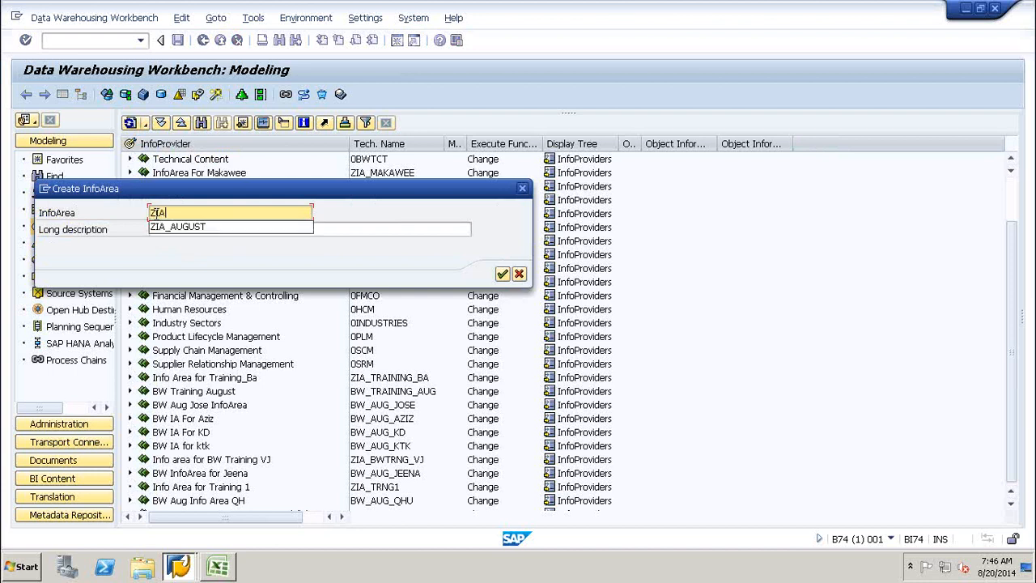
text(_BW_HAN)
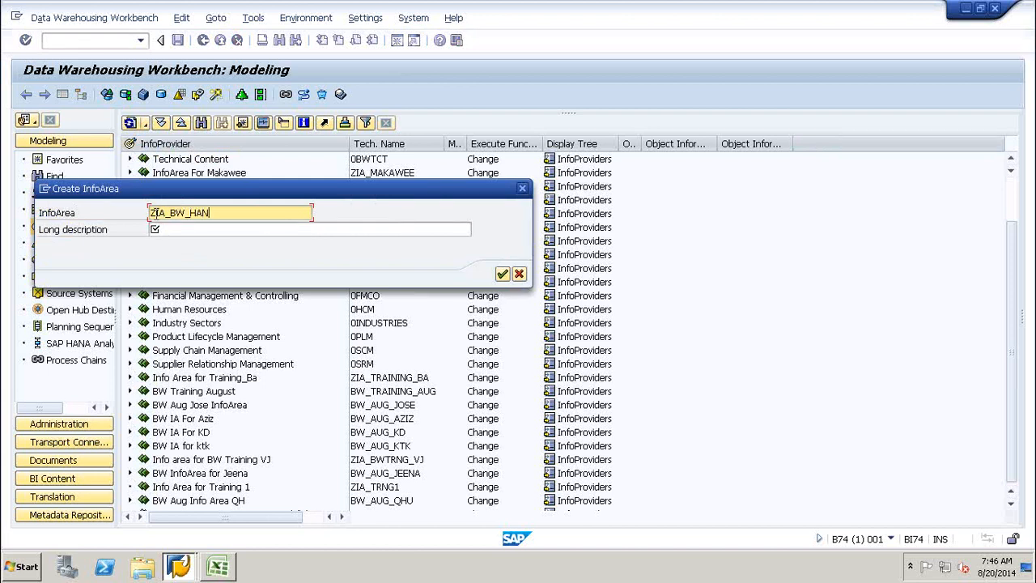
text(A)
click(185, 229)
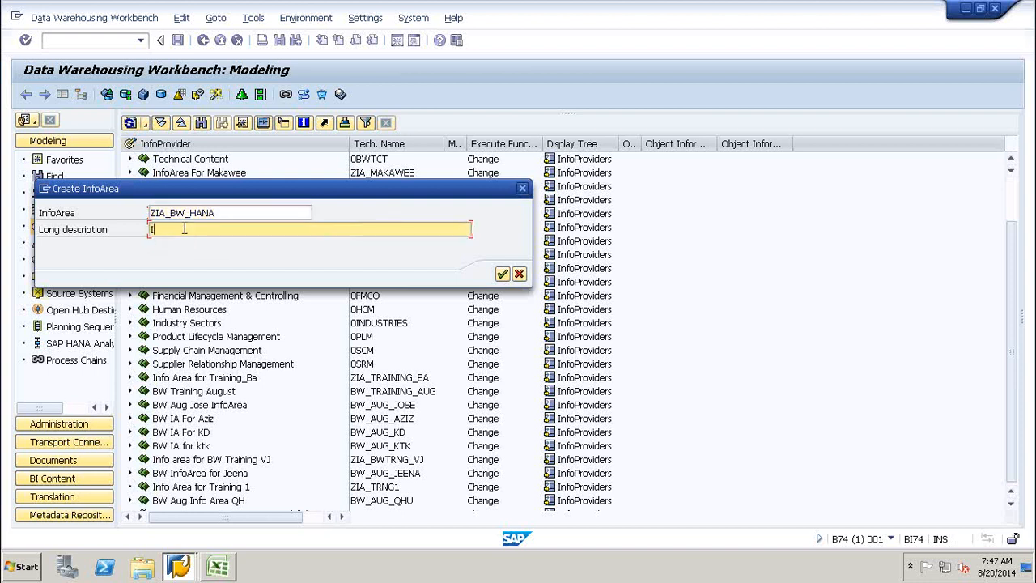
text(InfoArea)
key(BackSpace)
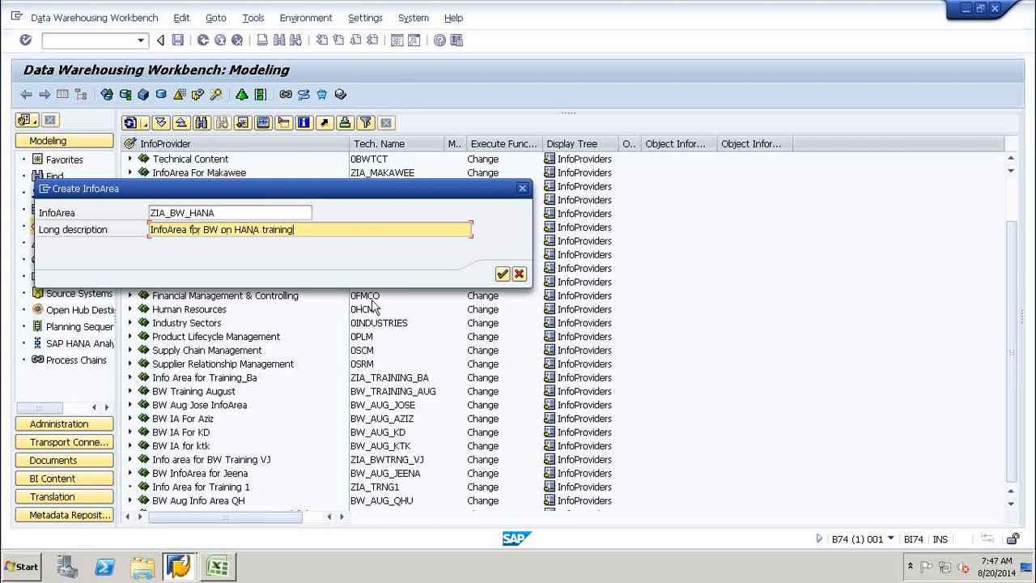
click(502, 276)
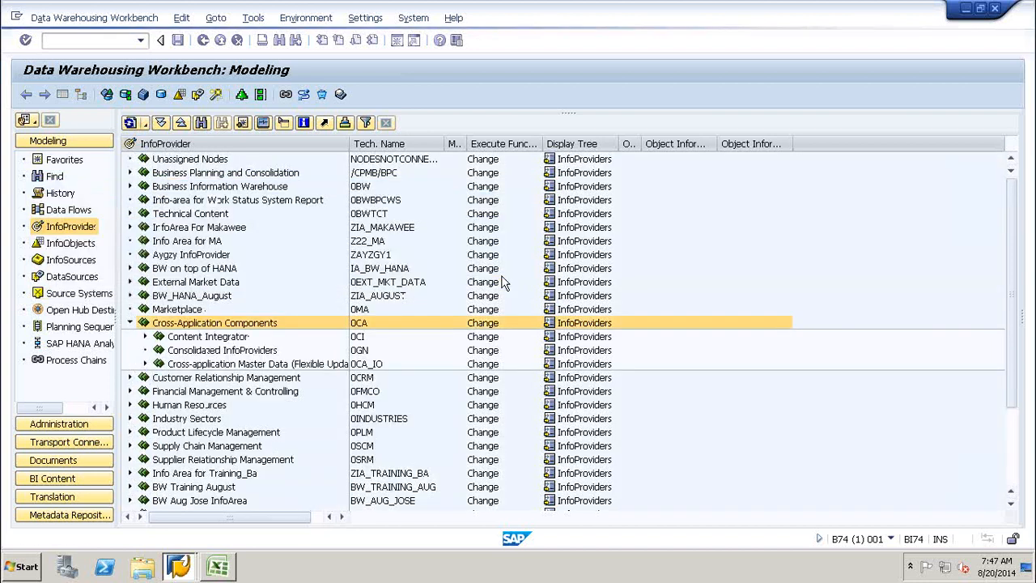
Locate and select ZIA_BW_HANA in the InfoProvider tree.
click(130, 323)
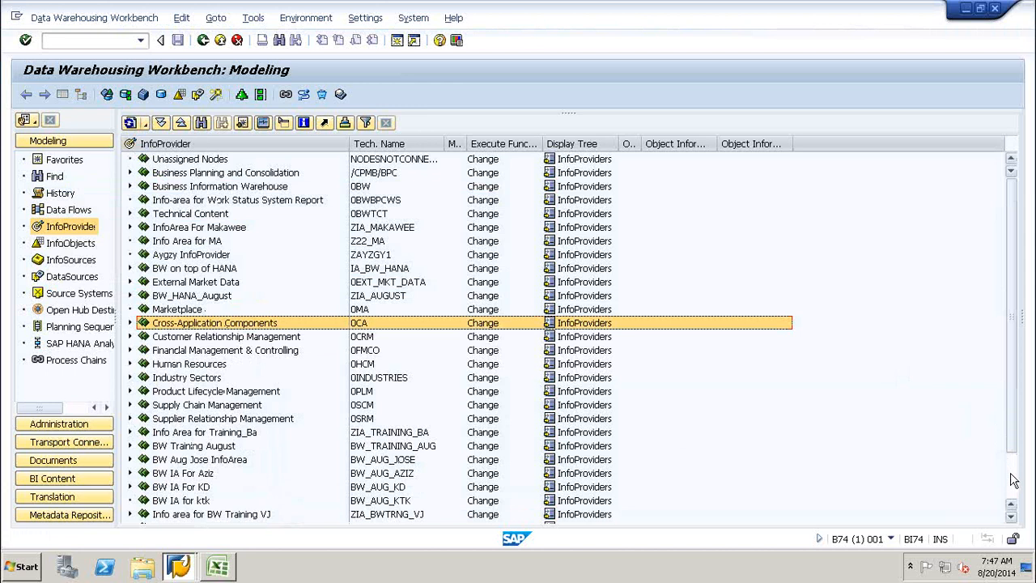
scroll(1012, 478, down, 2)
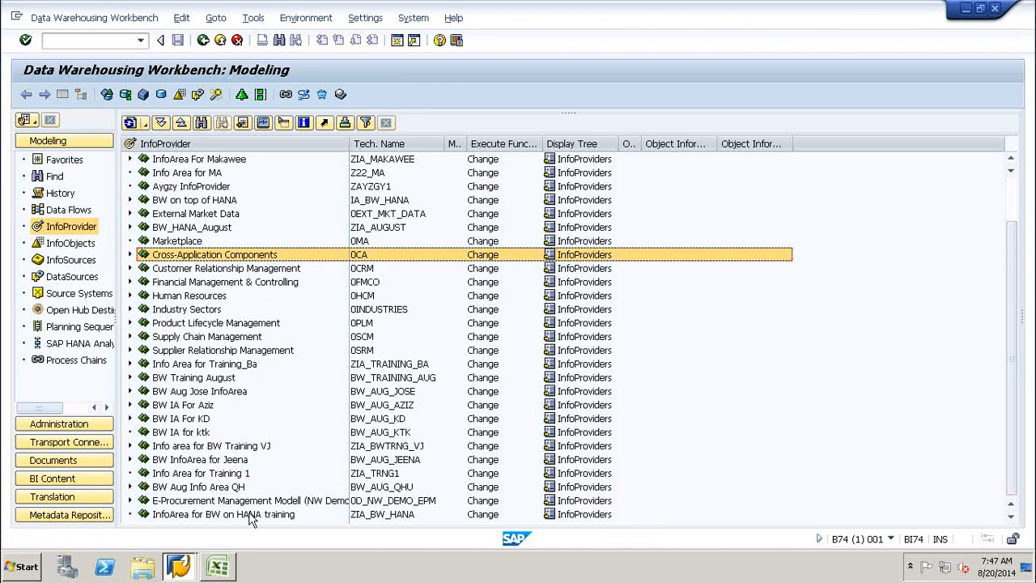
click(249, 515)
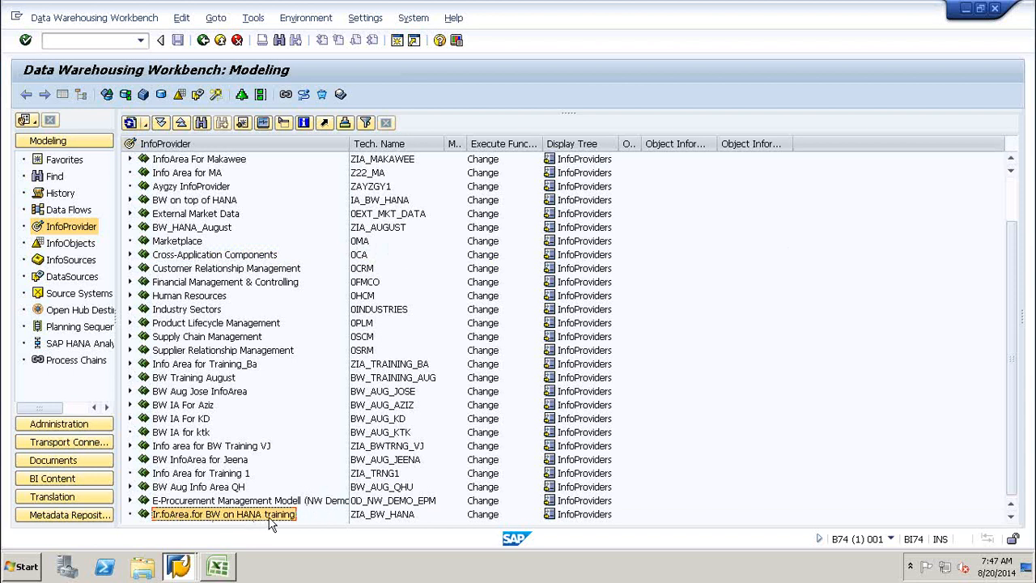
click(366, 515)
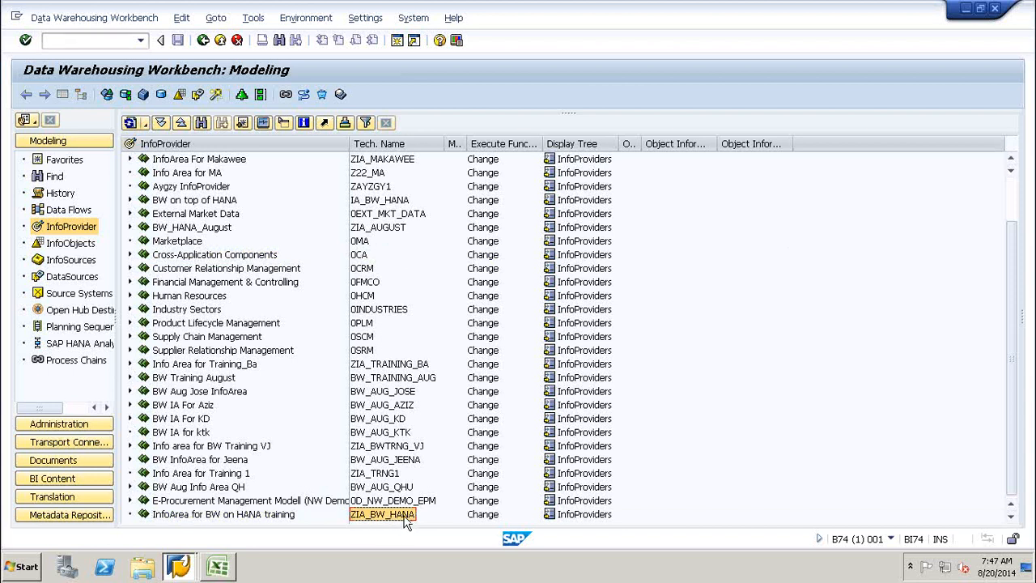
click(232, 514)
click(368, 514)
Find the new InfoArea in the InfoObjects tree and then the Open Hub Destination tree.
click(60, 244)
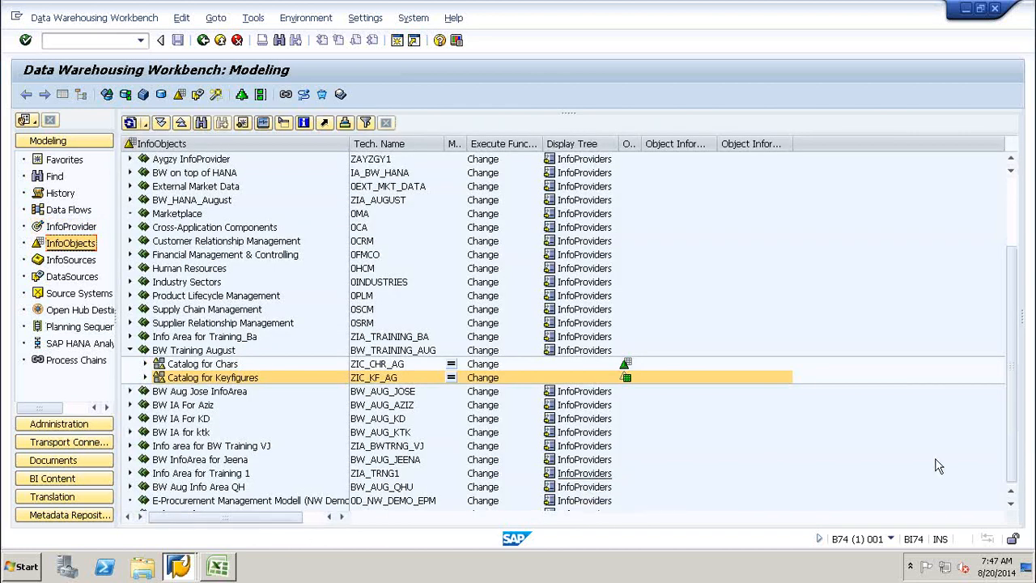
click(130, 350)
click(217, 502)
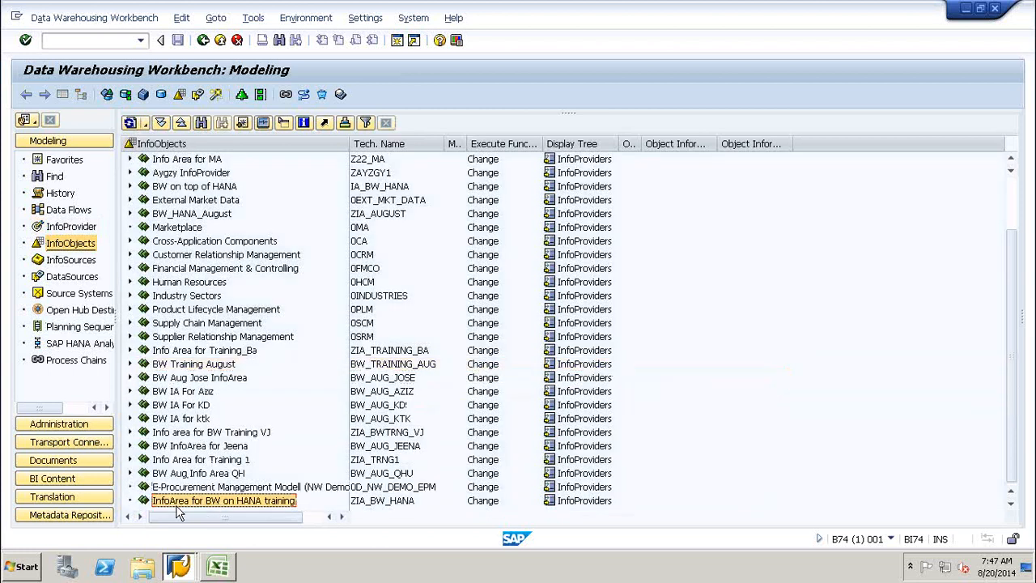
click(56, 315)
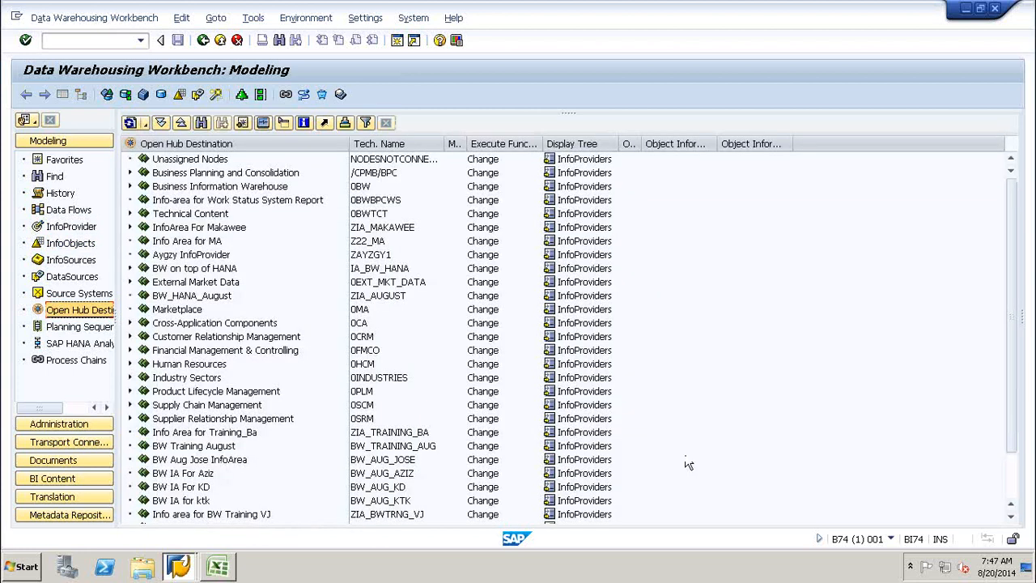
click(1011, 476)
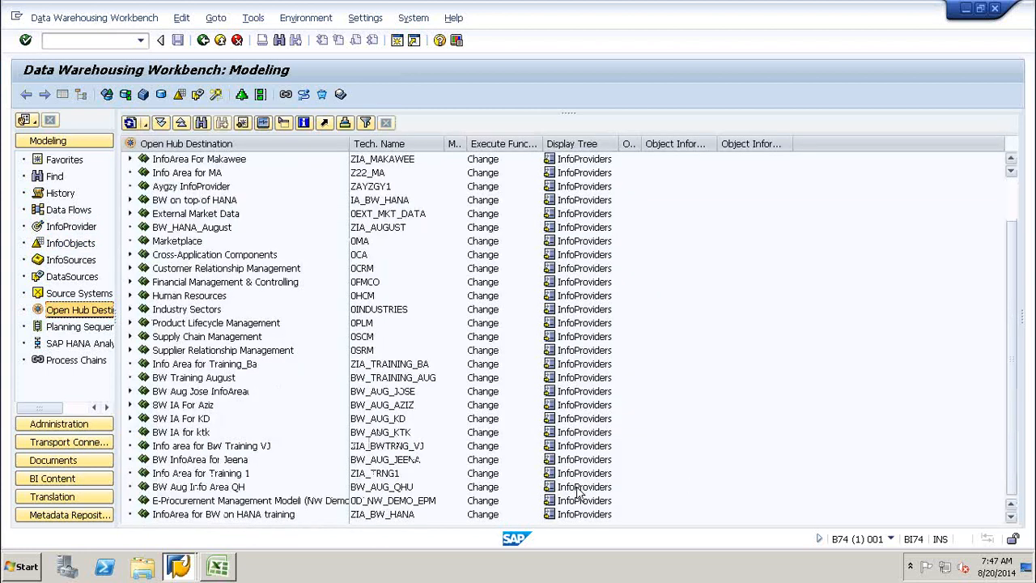
click(229, 518)
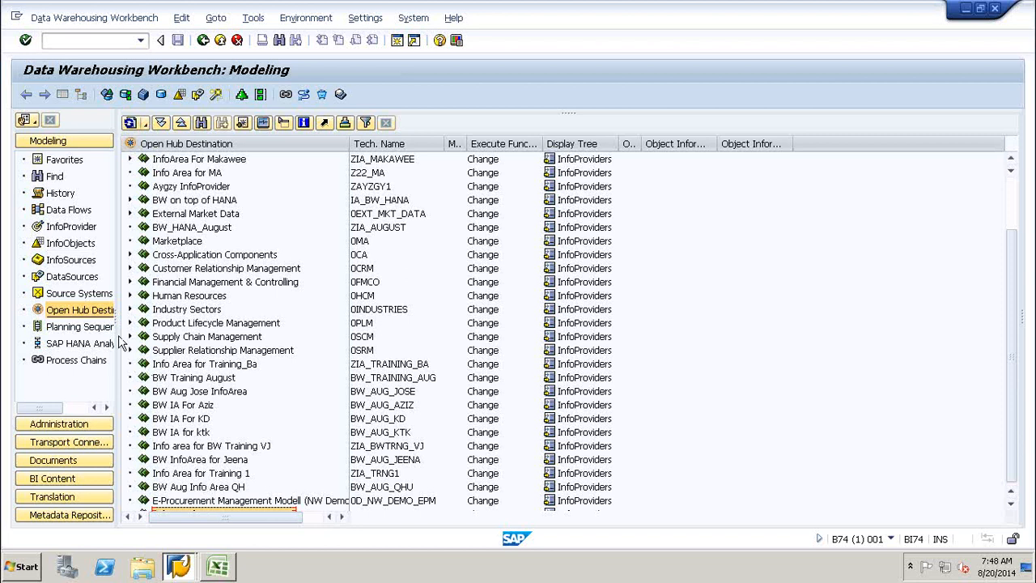
Return to the InfoProvider tree and select the ZIA_BW_HANA InfoArea.
click(71, 229)
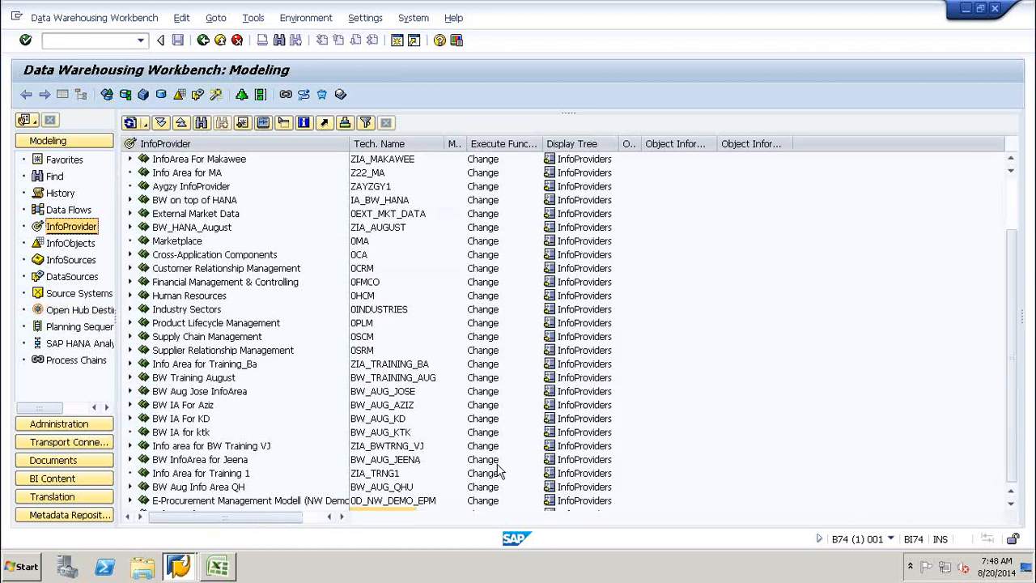
click(1010, 505)
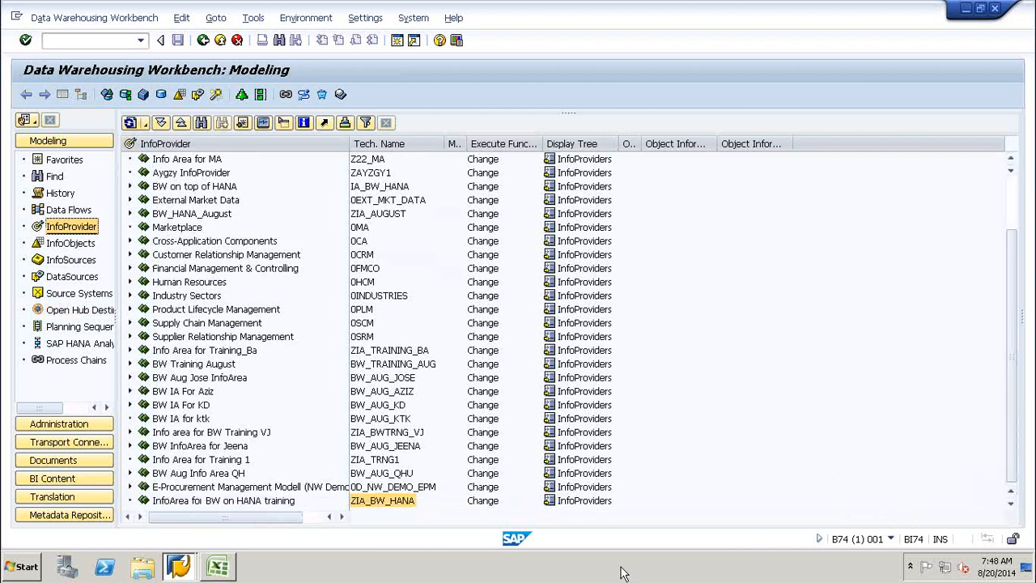
click(282, 502)
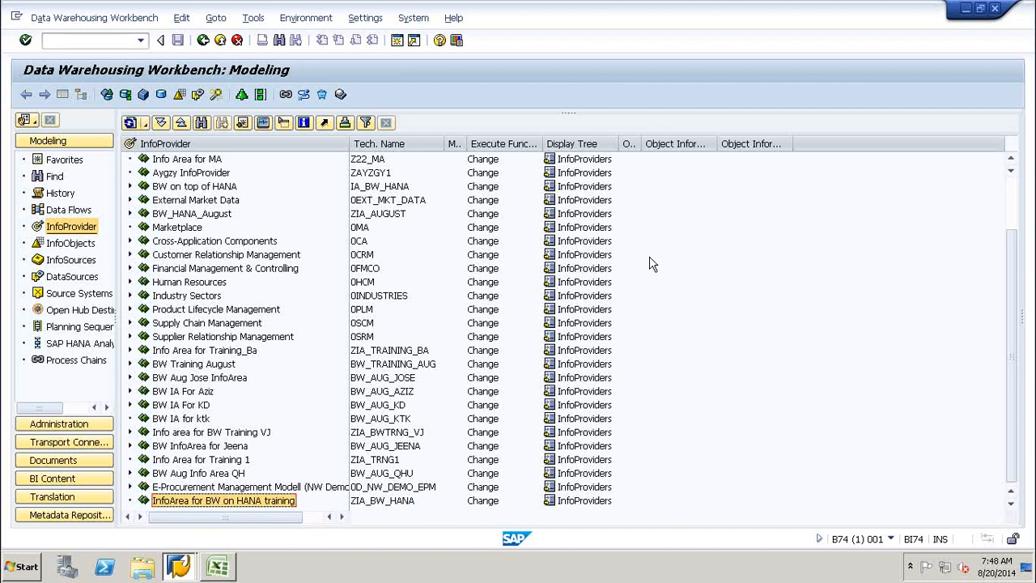
Start Excel through the Run prompt to get a blank workbook.
click(24, 567)
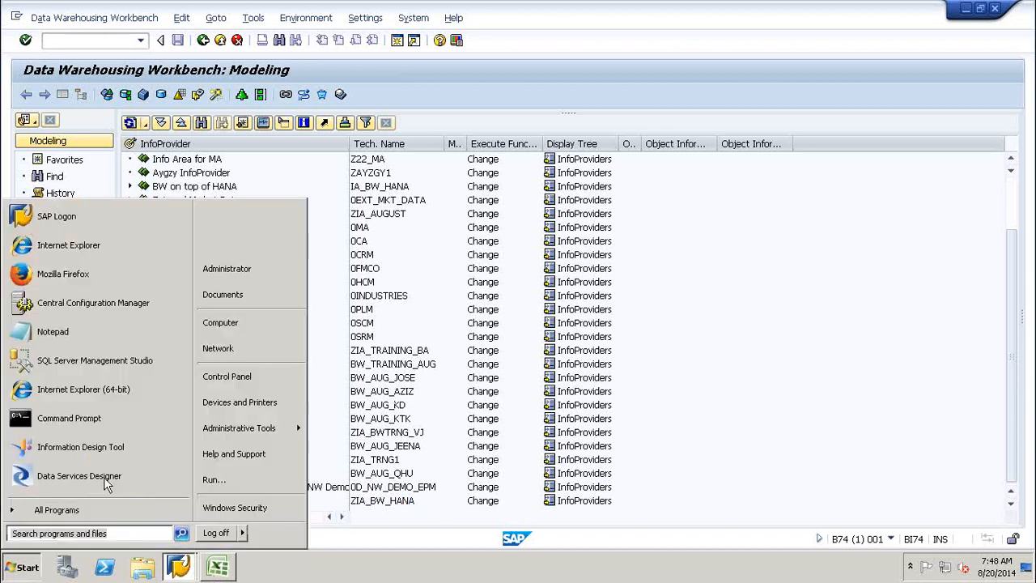
click(217, 480)
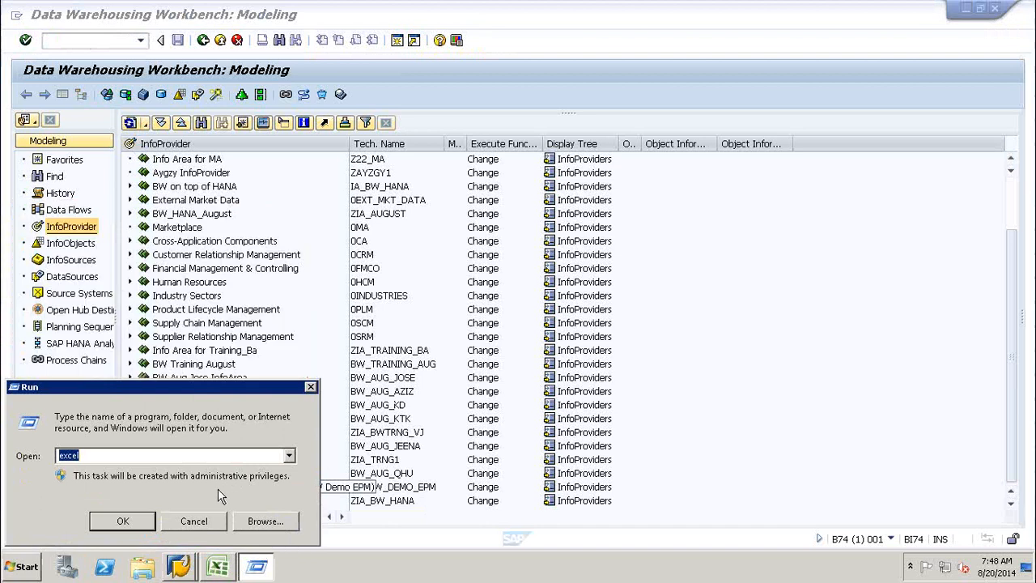
click(118, 526)
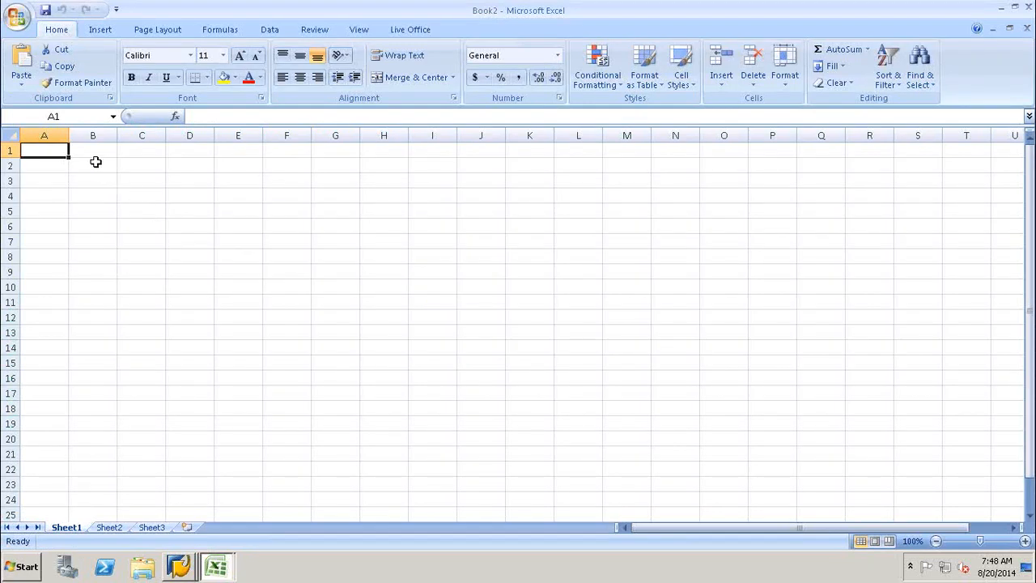
Enter the column labels C in B2 and D in C2.
click(89, 174)
click(92, 167)
text(C)
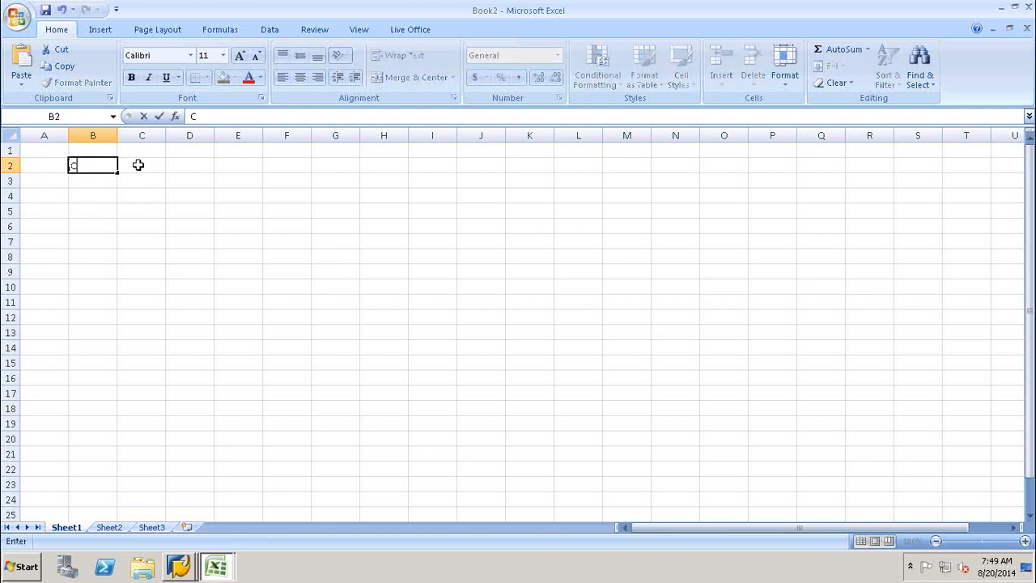
click(138, 165)
text(D)
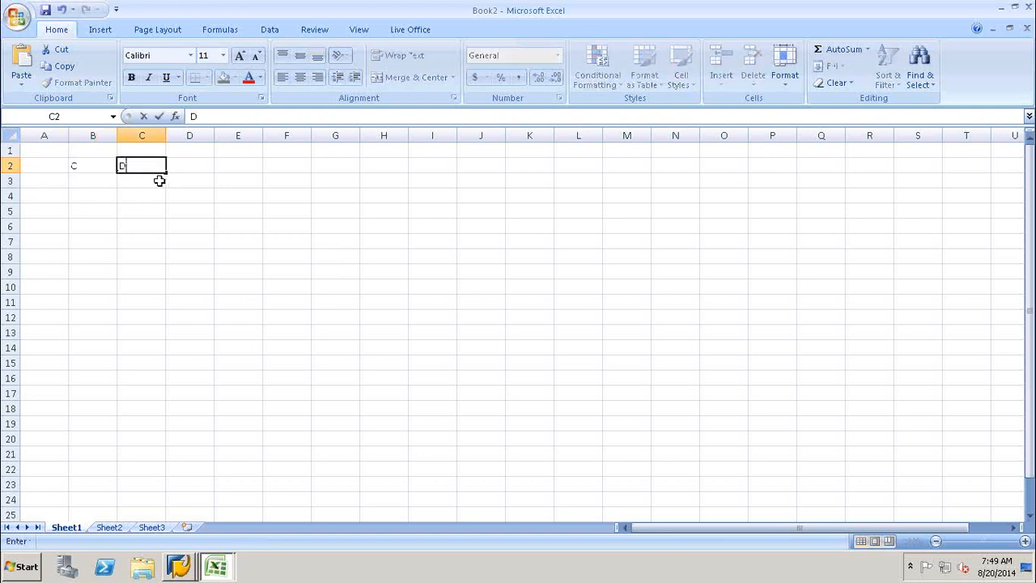
click(95, 185)
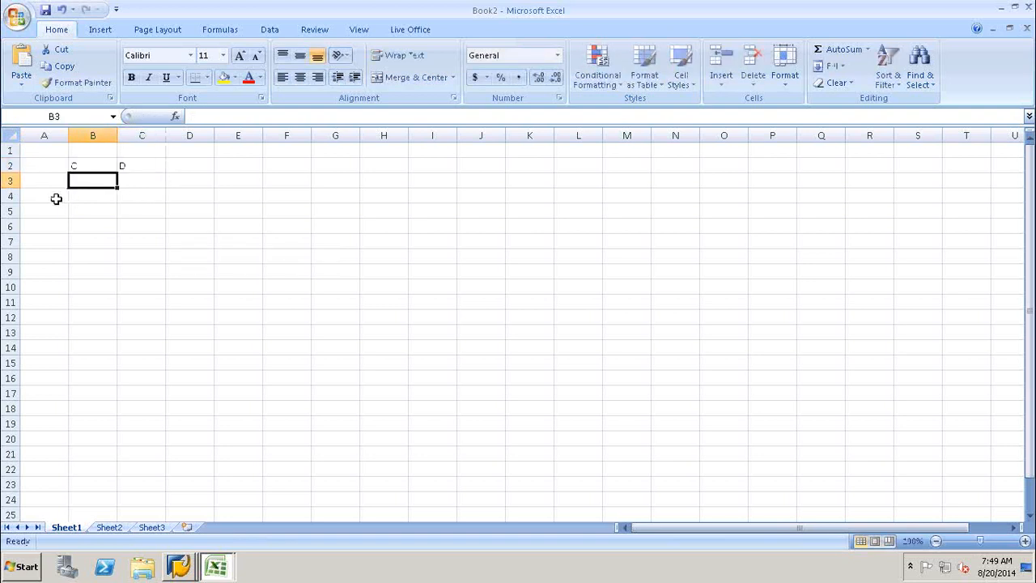
Enter the row labels MyDocuments in A4 and Mypictures in A5.
click(56, 198)
text(MyDocuments)
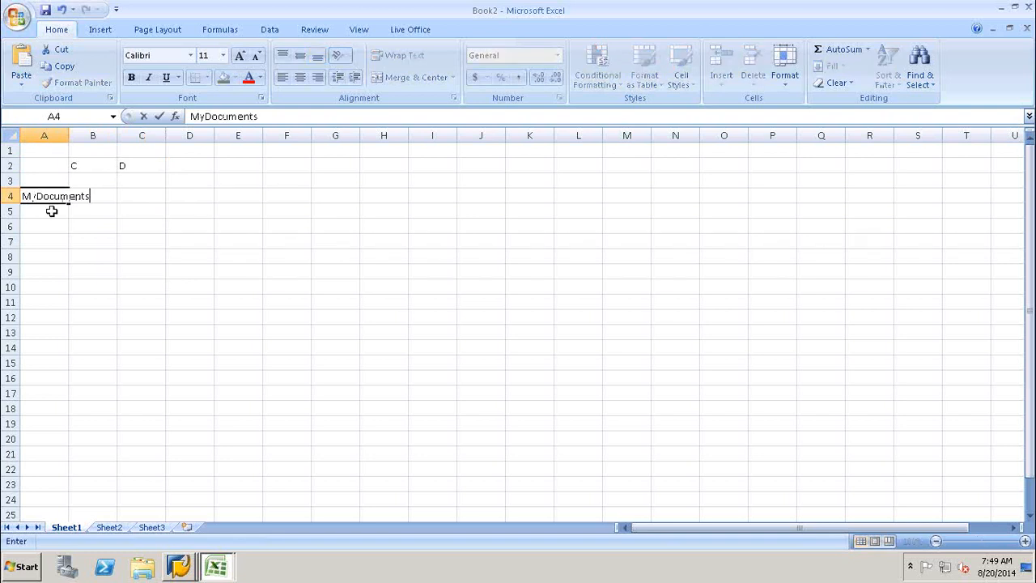
click(36, 212)
text(<y)
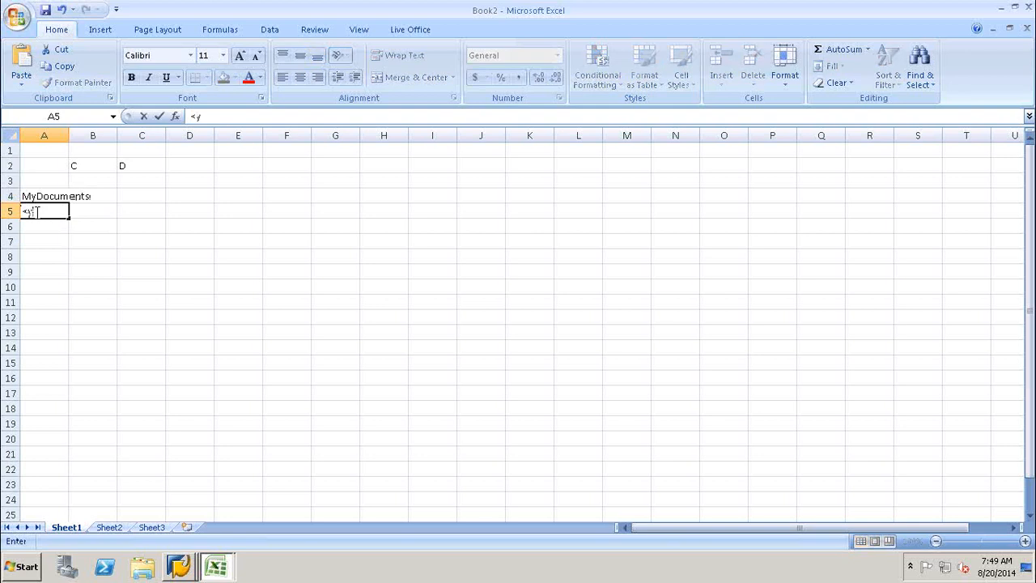
text(Mypictures)
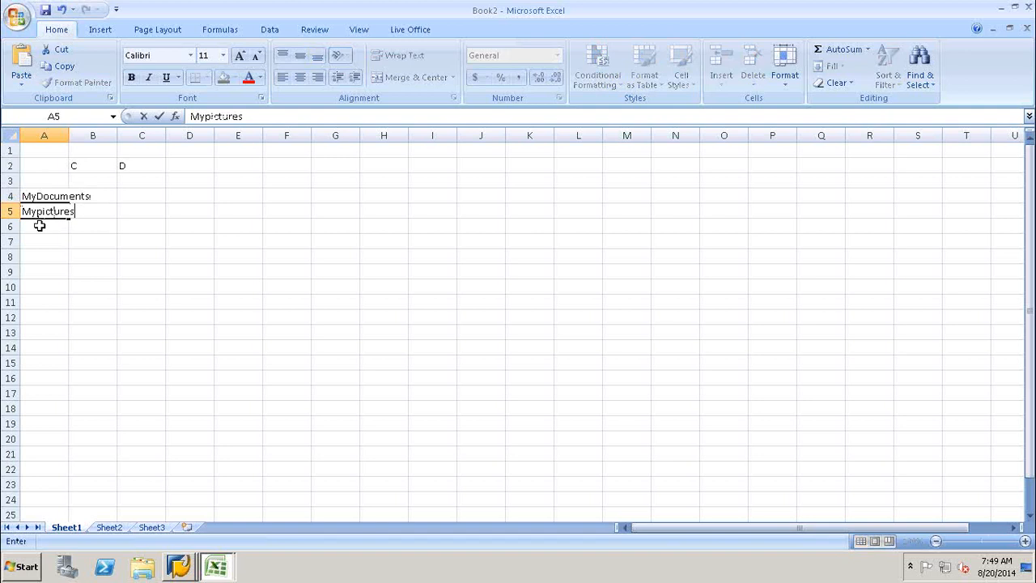
click(39, 225)
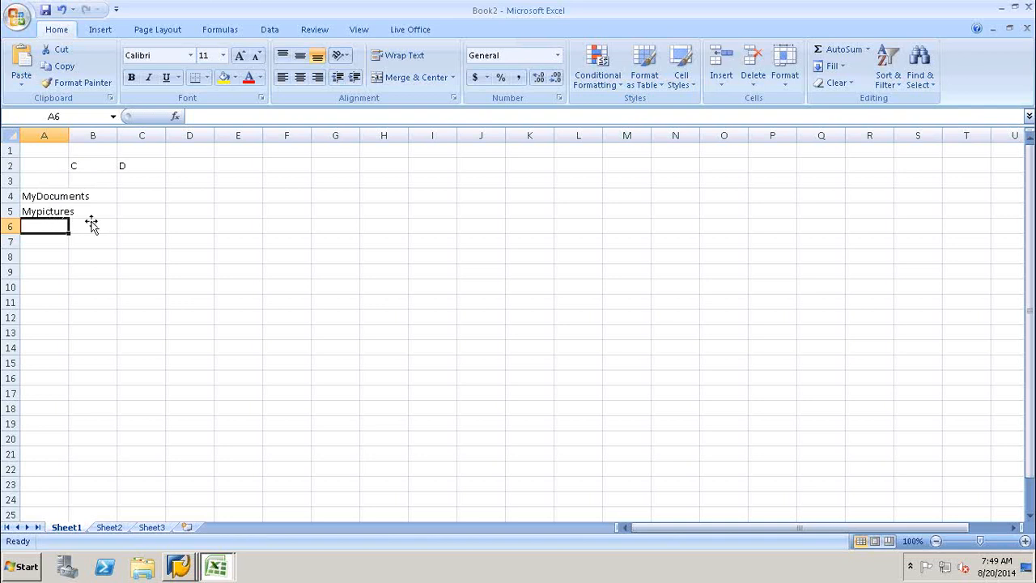
Label cell F5 'InfoArea', correcting a misspelled letter in the entry.
click(82, 166)
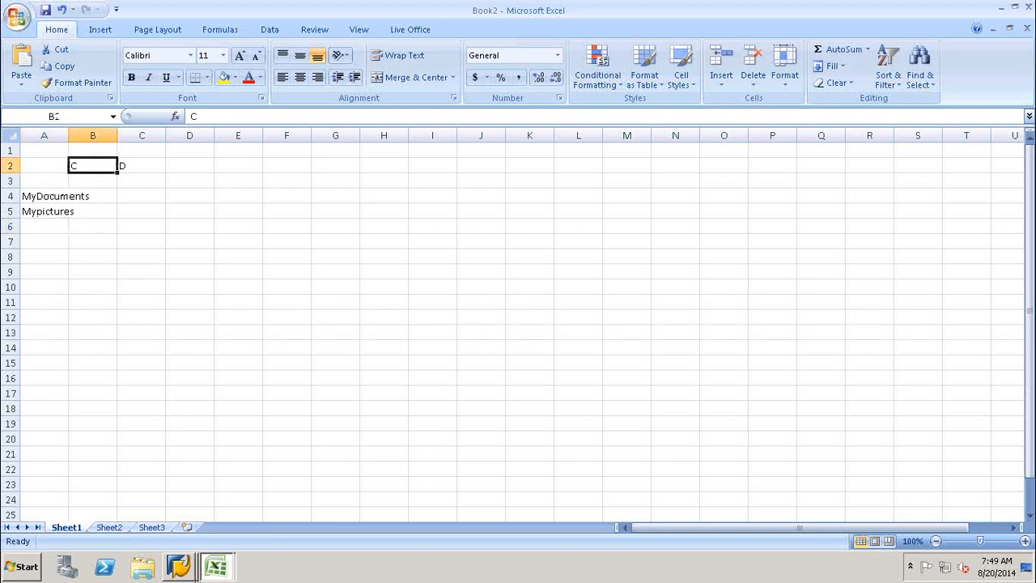
click(285, 211)
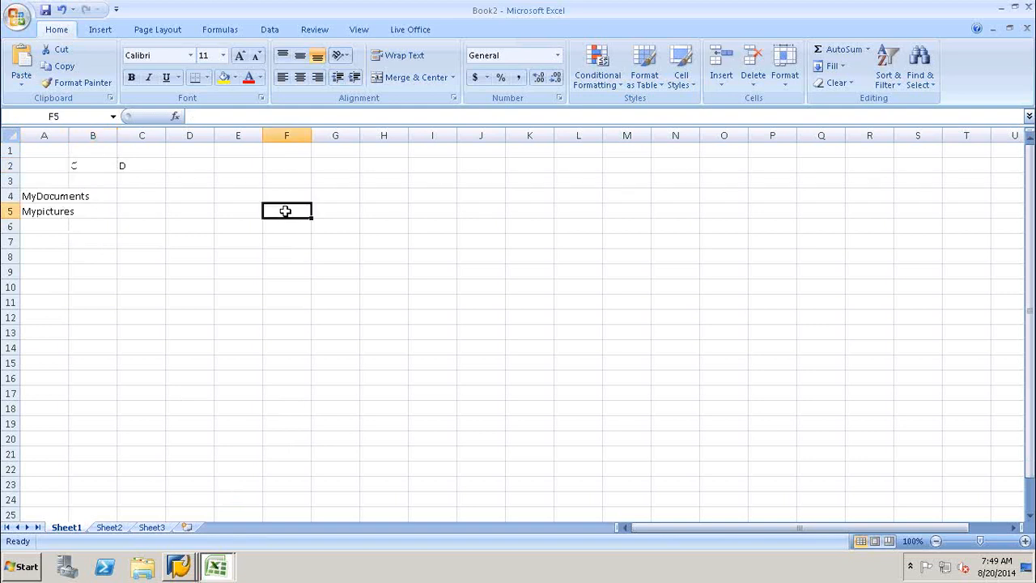
text(In)
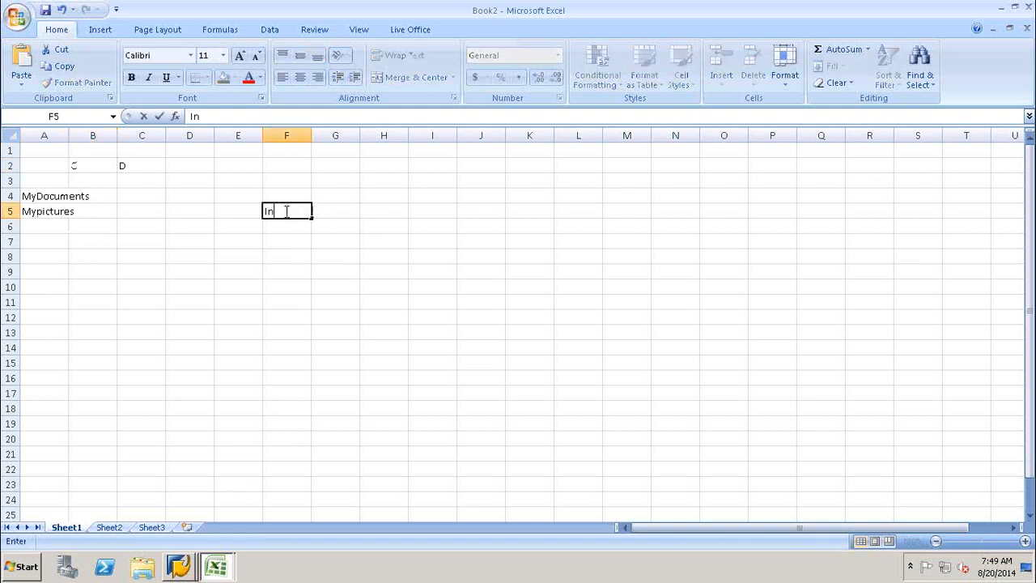
text(f)
click(293, 269)
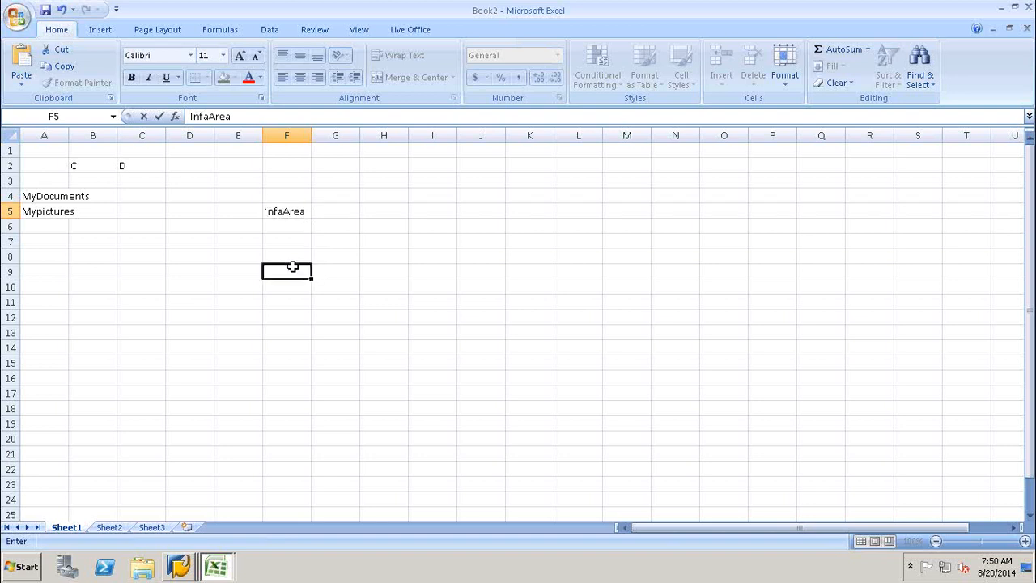
double_click(282, 212)
key(BackSpace)
text(o)
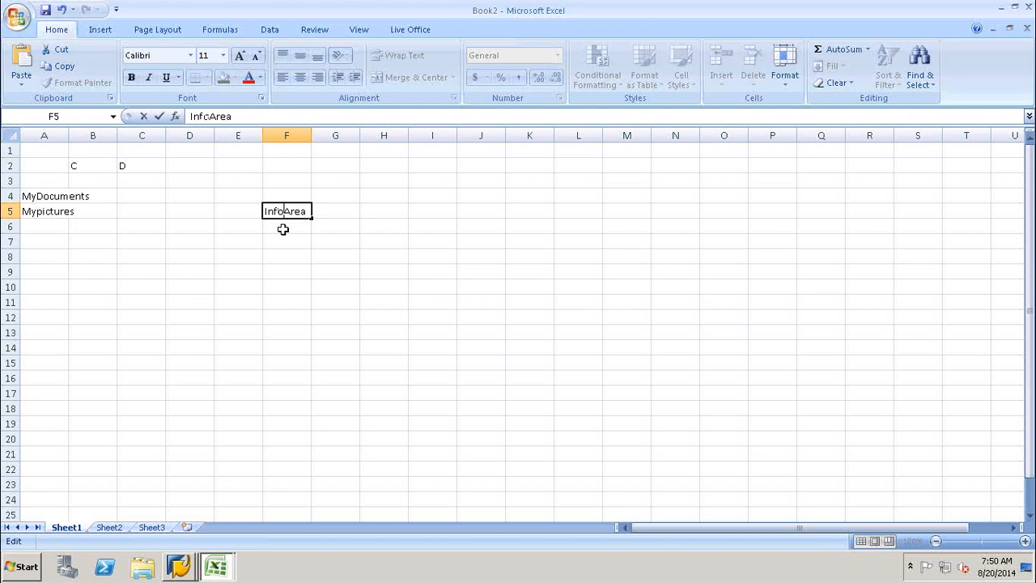
click(271, 303)
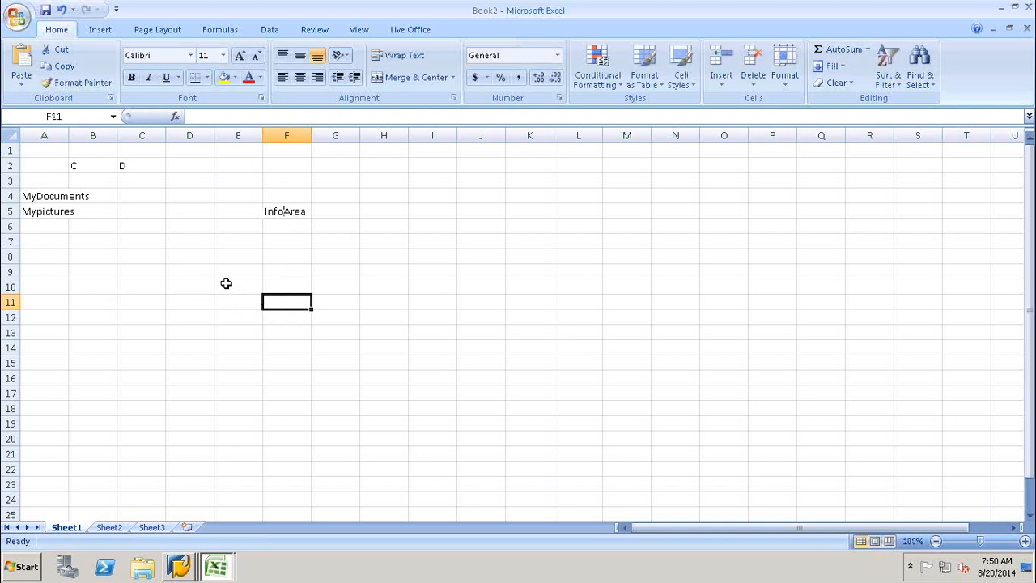
Enter the label 'Infoobjects' in cell F8.
click(220, 257)
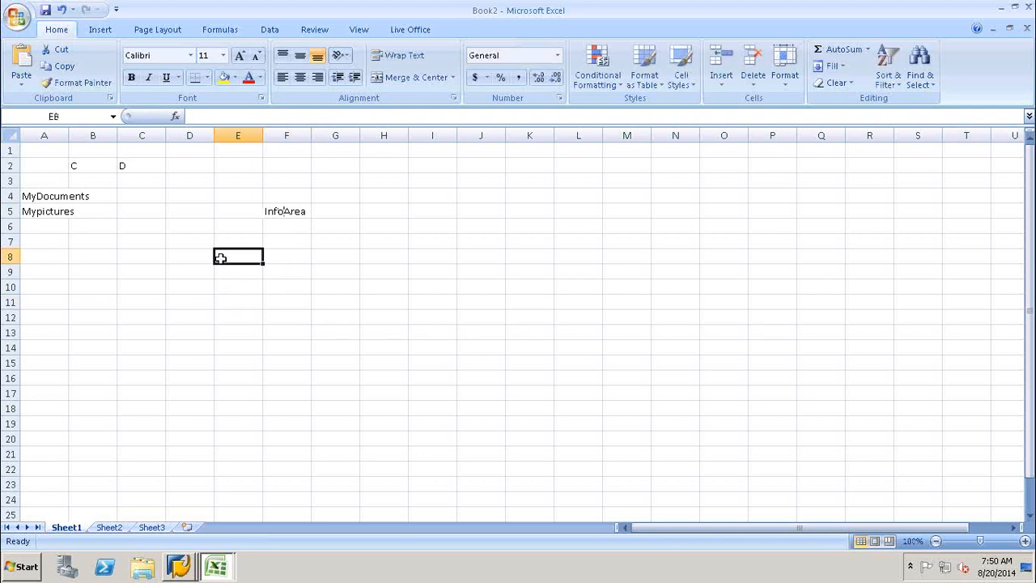
click(287, 257)
text(Info)
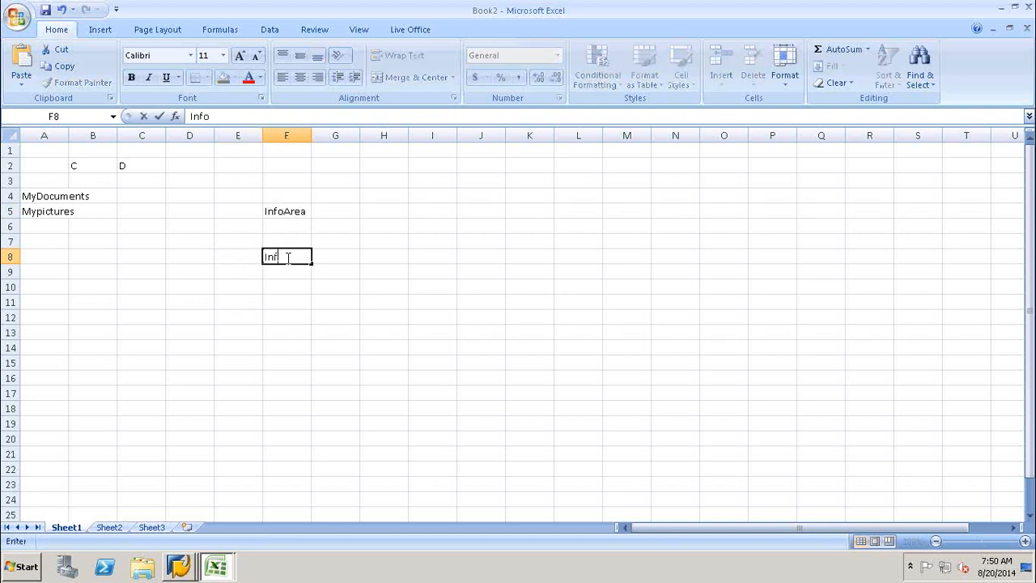
text(objects)
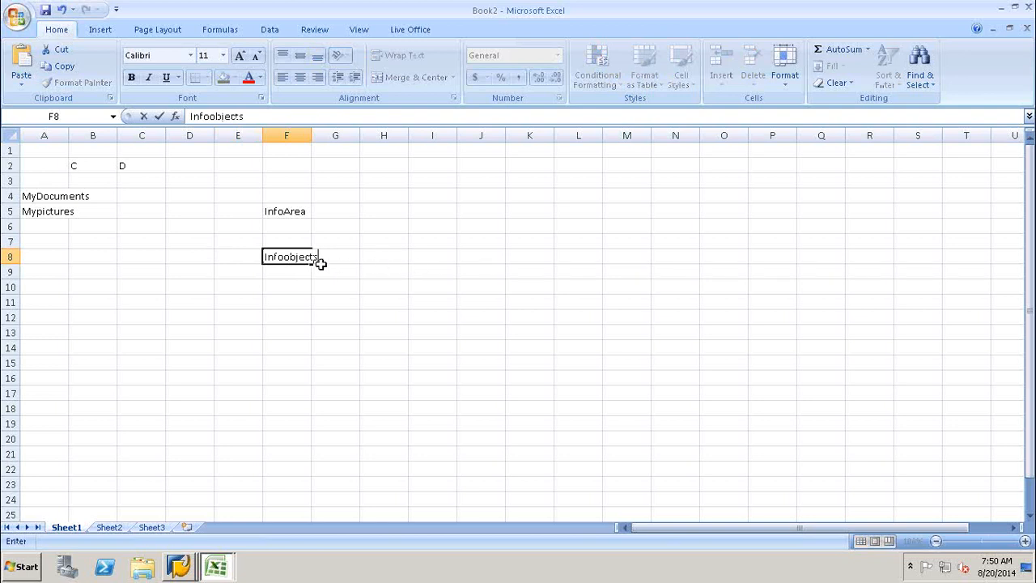
click(396, 240)
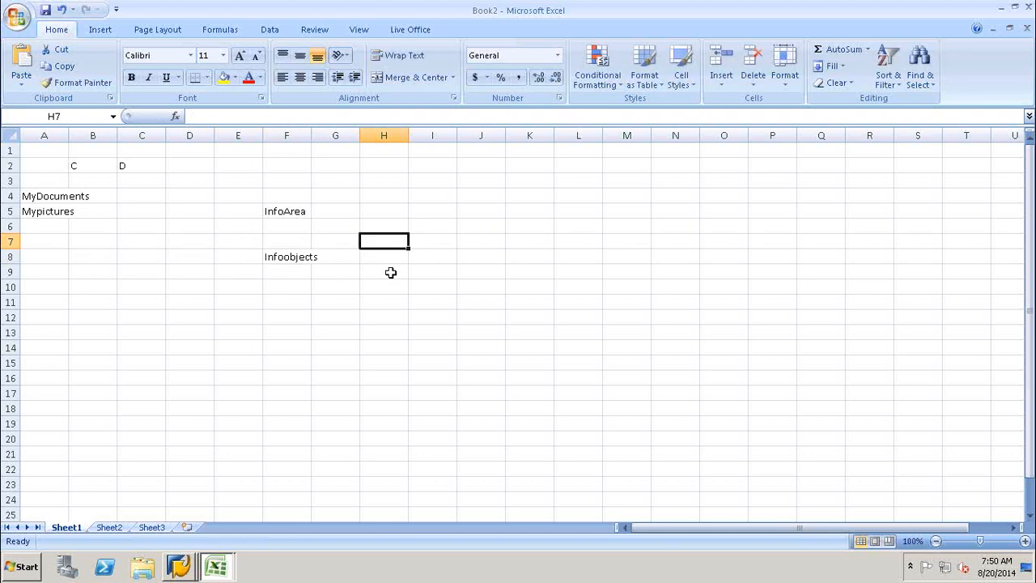
Enter 'Catalogs for Char' in H7 and 'Catalogs for Keyfigures' in H10.
click(392, 272)
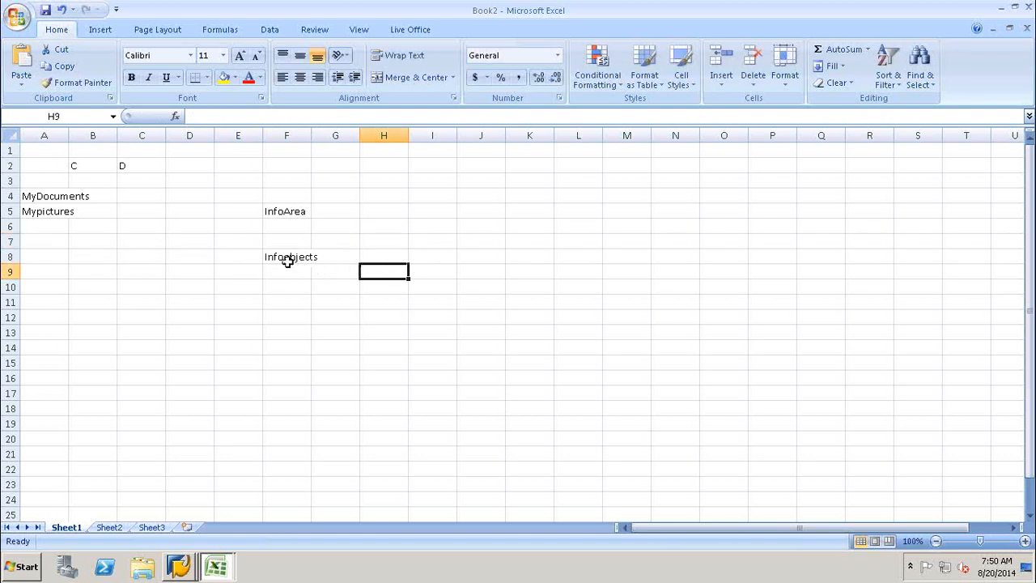
click(383, 242)
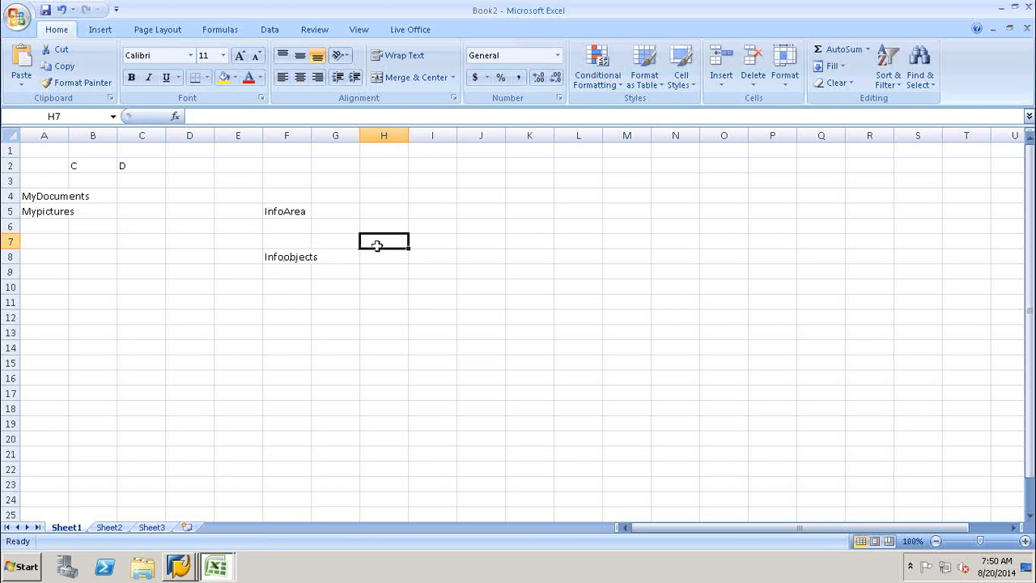
text(C)
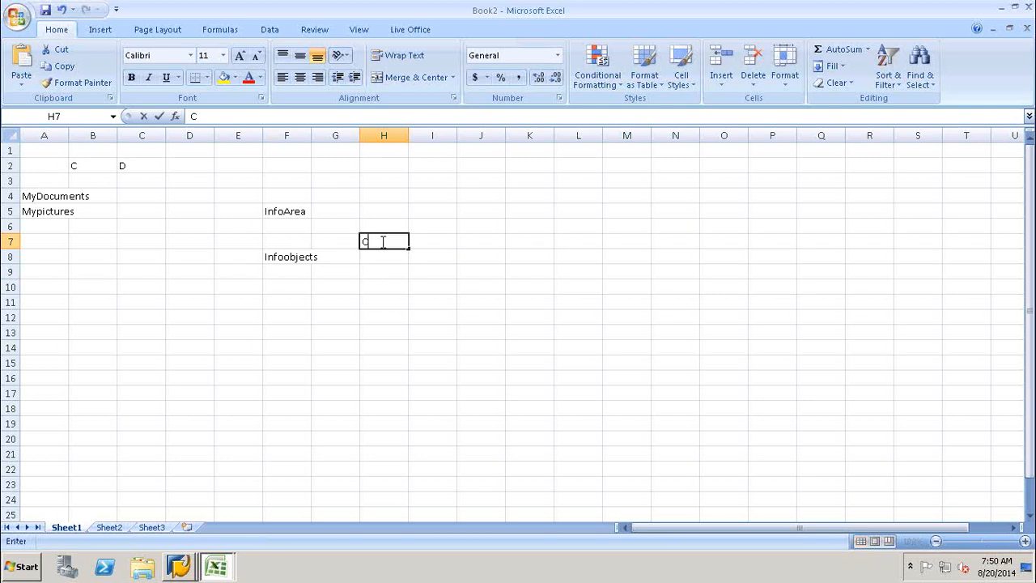
text(atalogs for Char)
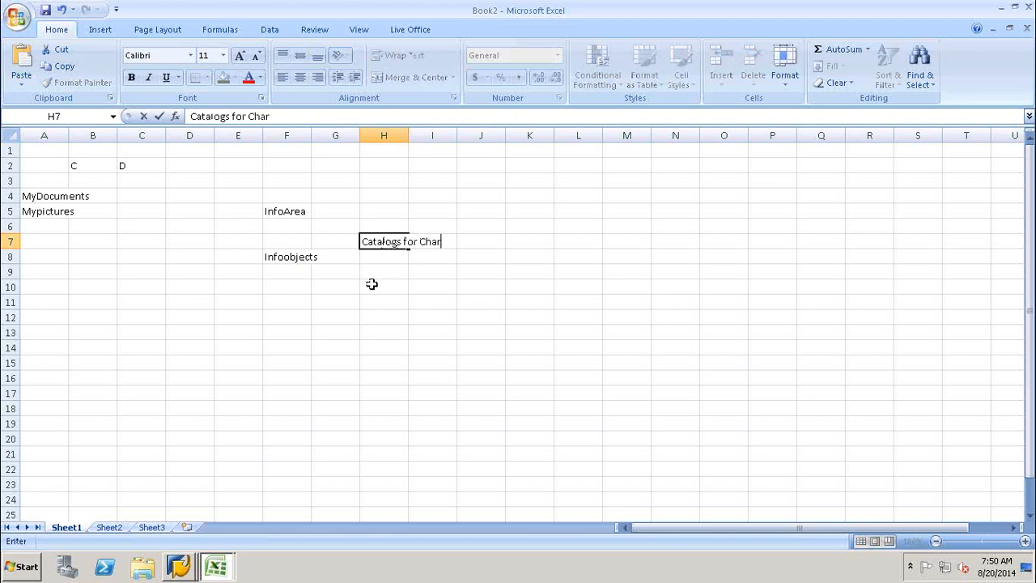
click(371, 284)
text(Catalo)
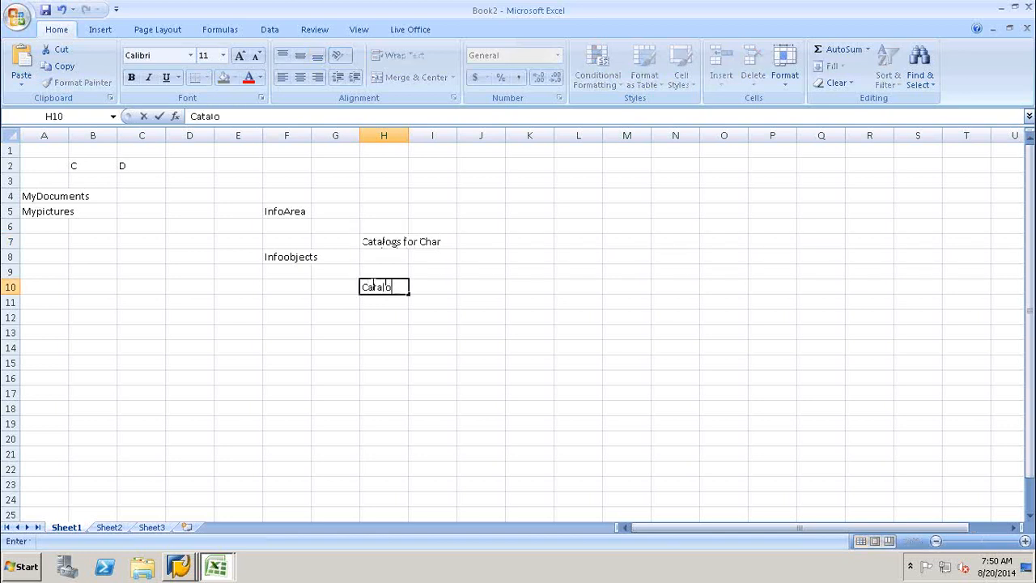
text(gs for Keyfig)
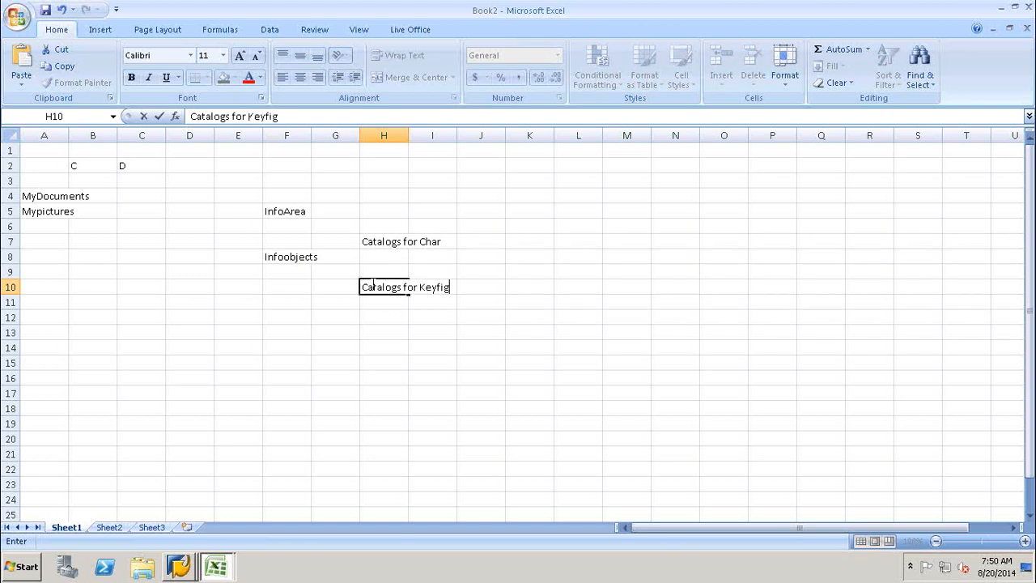
text(ures)
click(392, 243)
click(386, 286)
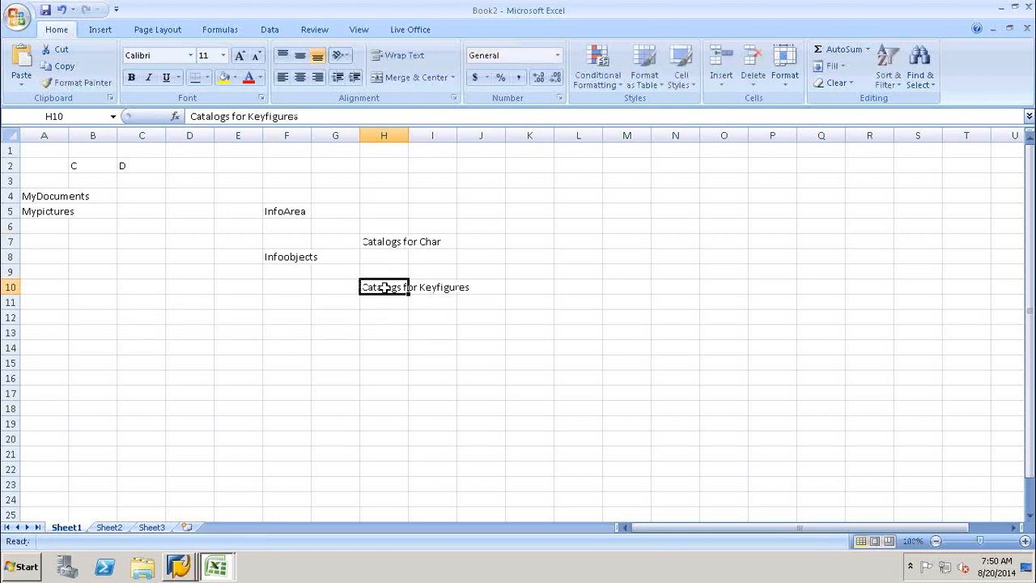
click(385, 241)
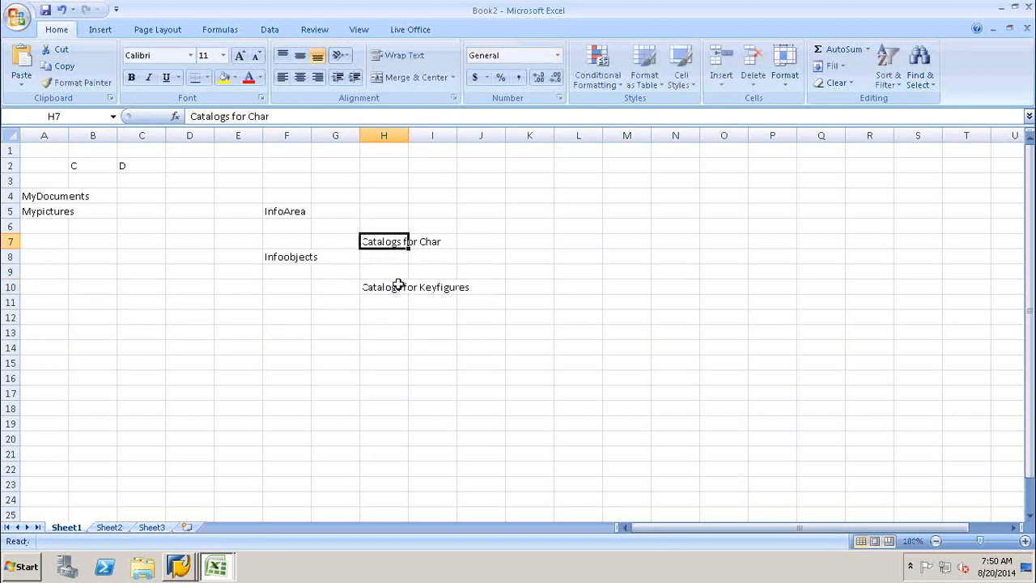
click(399, 283)
click(390, 243)
Label K7 'Characteristics' and K10 'Keyfigures'.
double_click(525, 241)
text(Characteristics)
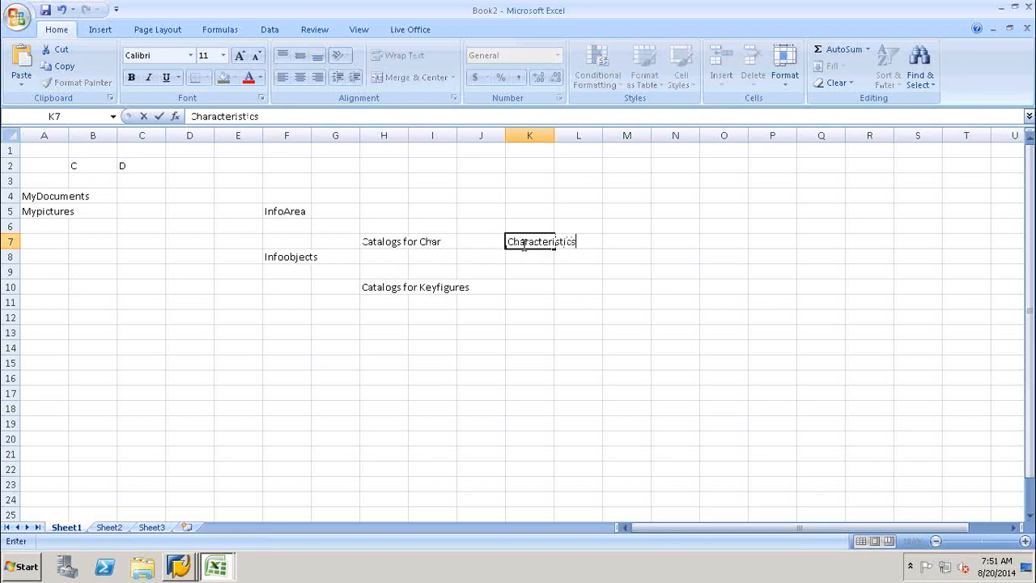
click(523, 289)
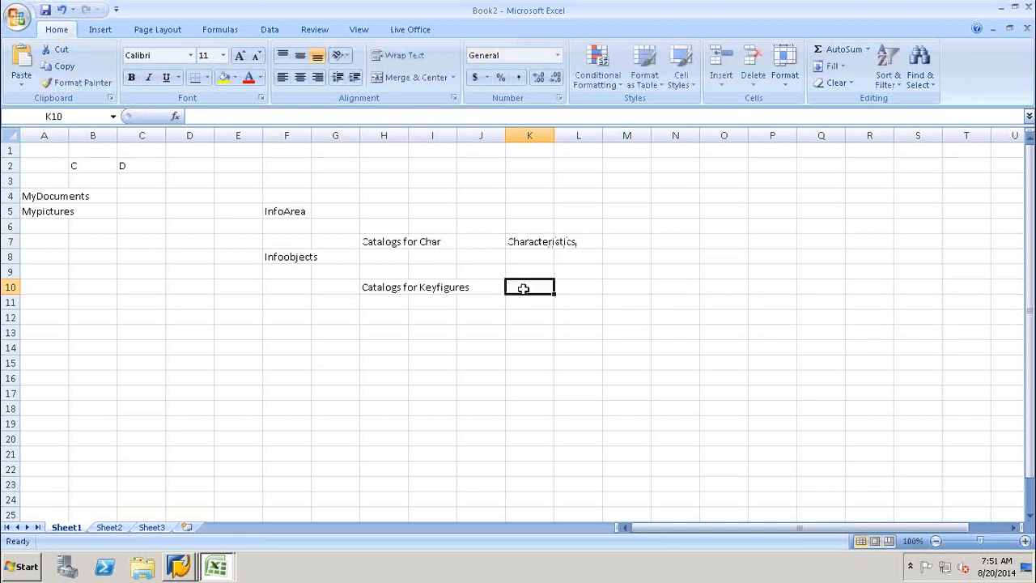
text(Keyfigures)
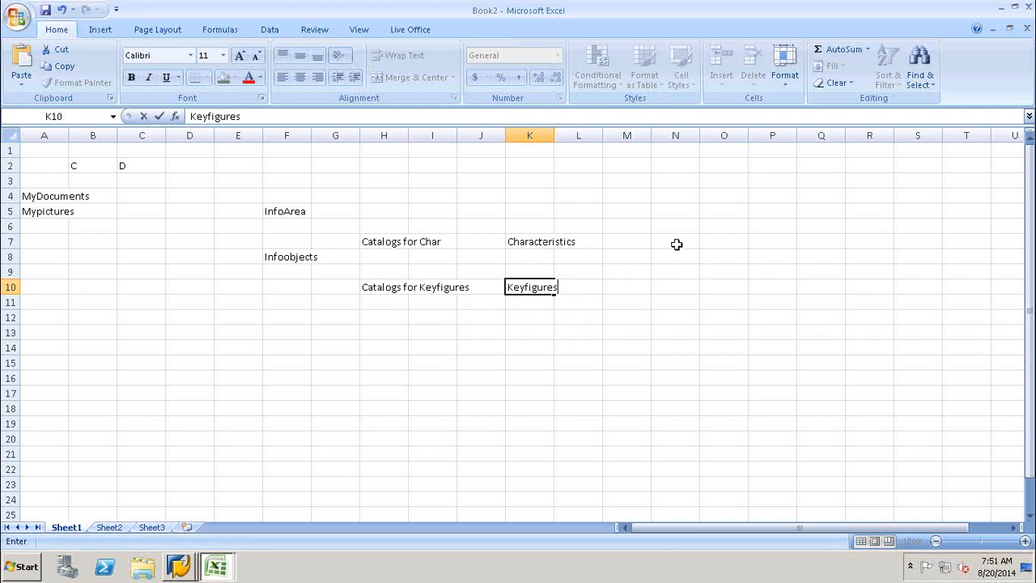
click(724, 241)
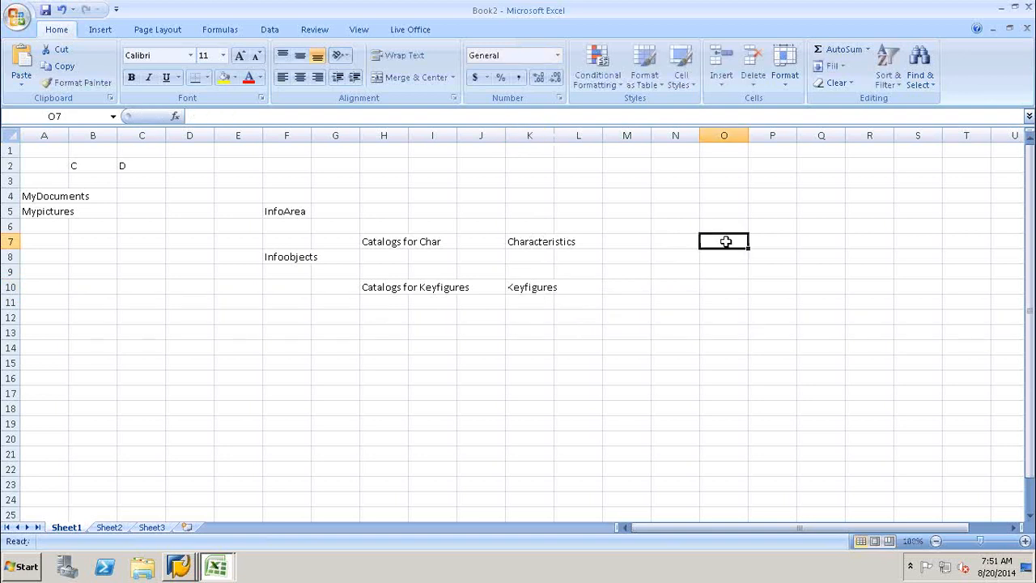
Fill row 7 with C1, M1, 10, 3 and 30 in cells O7 through S7.
text(C1)
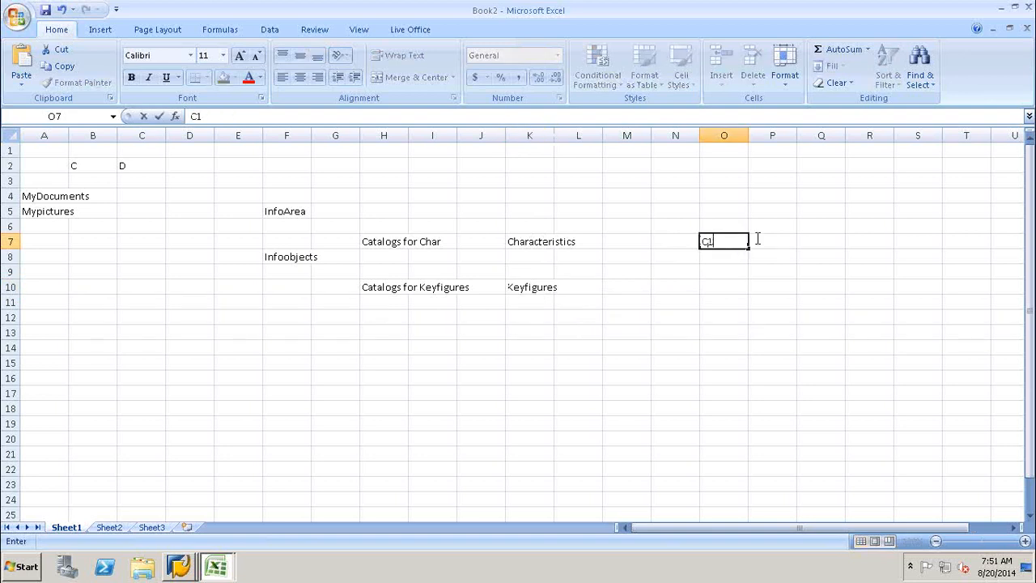
click(786, 240)
text(M)
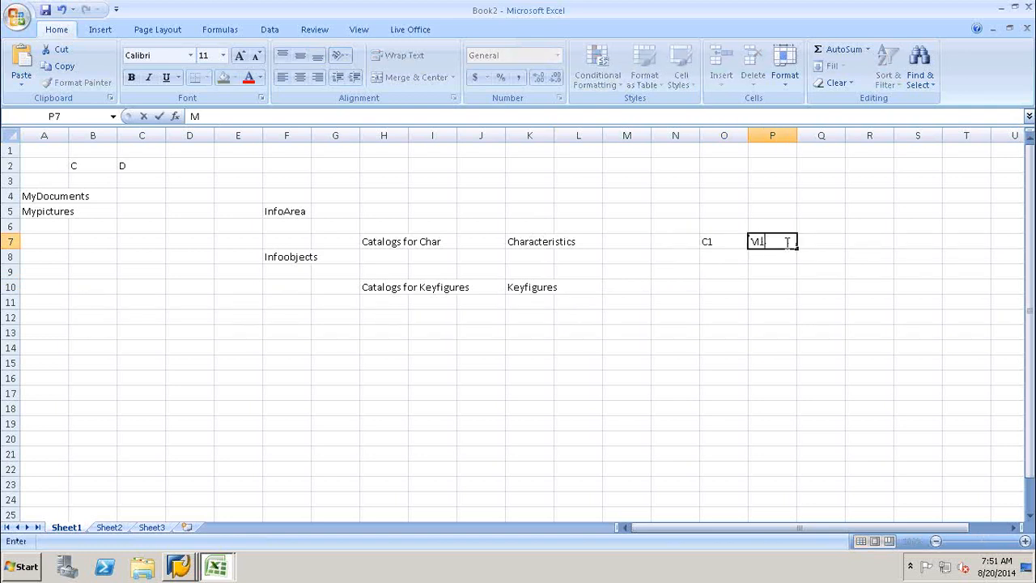
text(1)
click(823, 240)
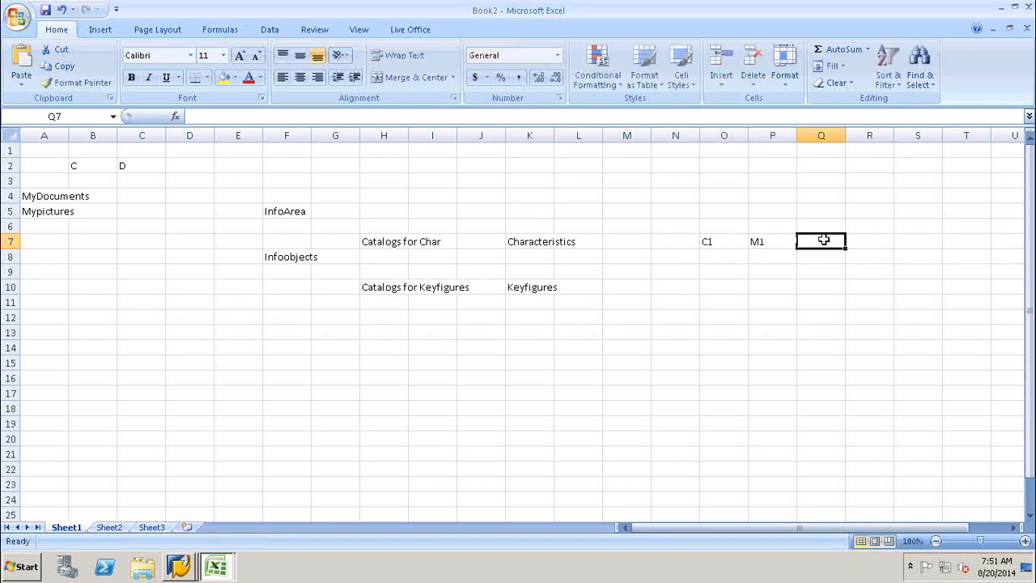
text(10)
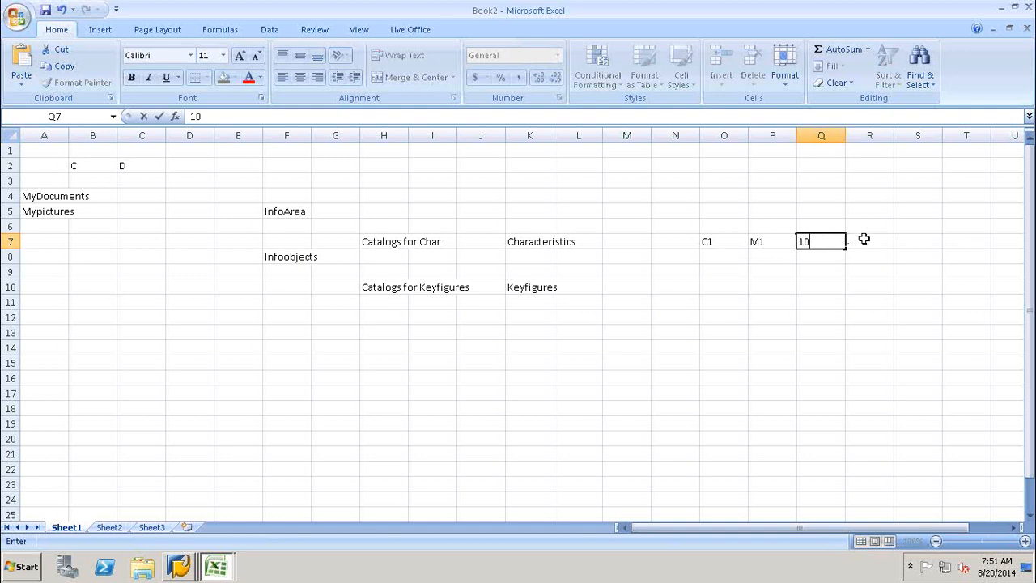
click(861, 241)
text(3)
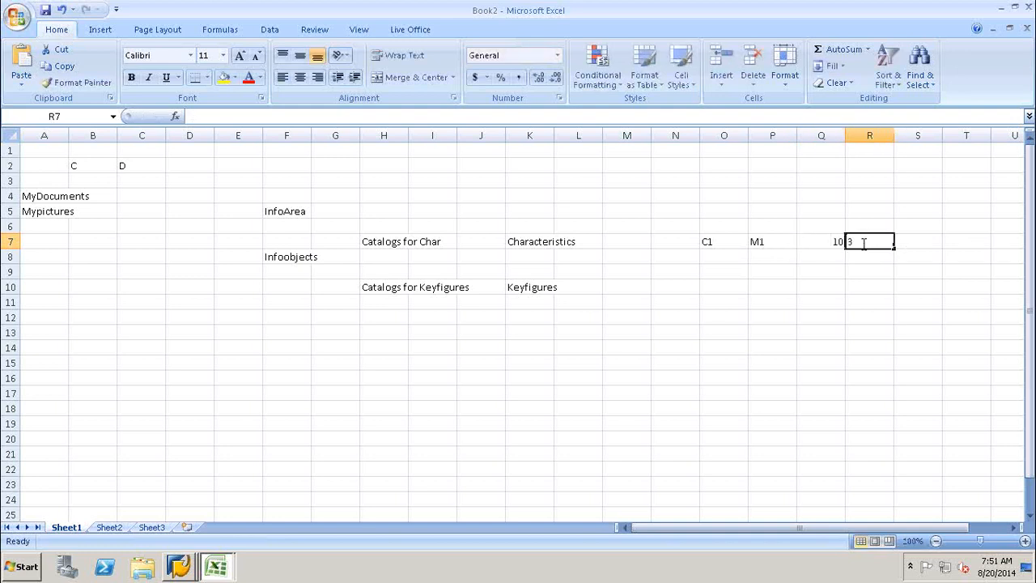
click(920, 240)
text(30)
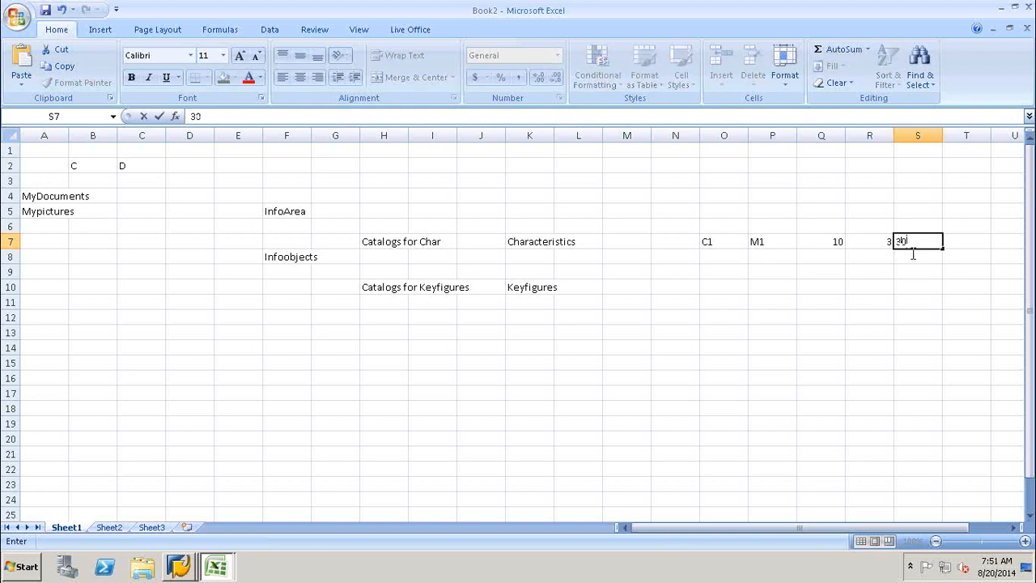
click(873, 297)
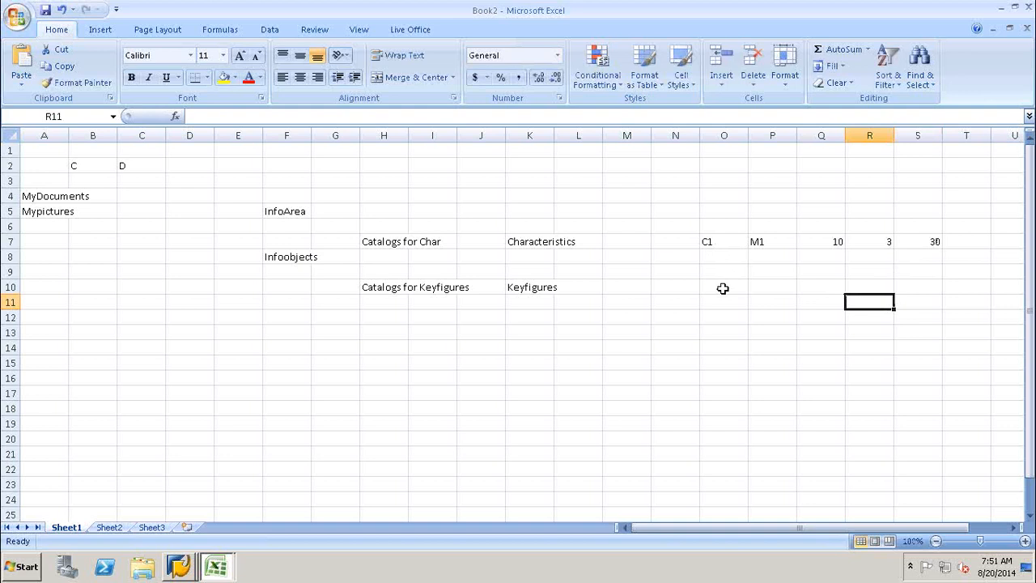
Autofill C2–C5 in column O and M2–M5 in column P down to row 11.
click(734, 242)
drag(748, 249, 744, 308)
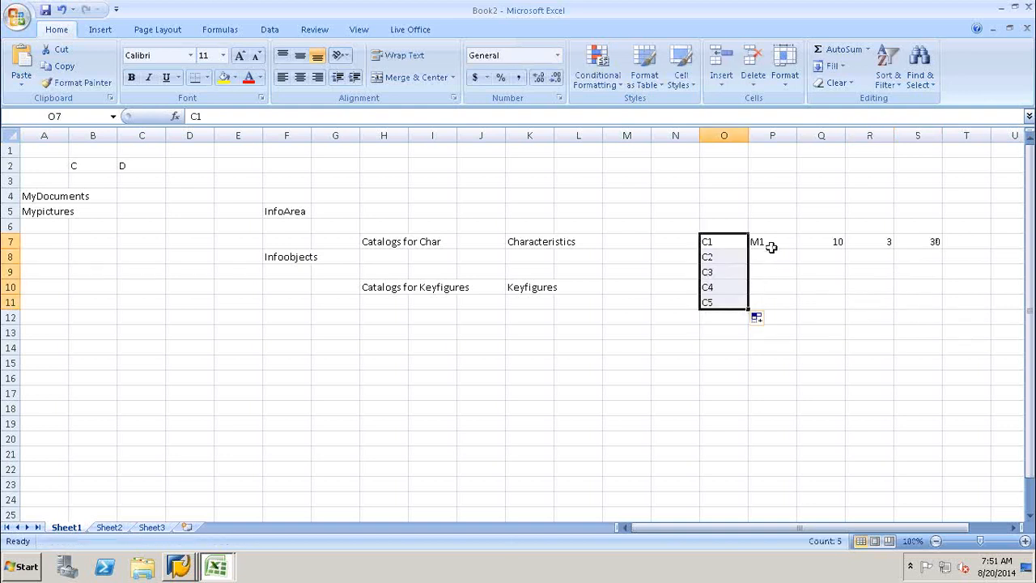
click(771, 244)
drag(796, 246, 797, 309)
Extend column Q as 10–50 and column R as 3, 5, 7 through 11.
click(825, 258)
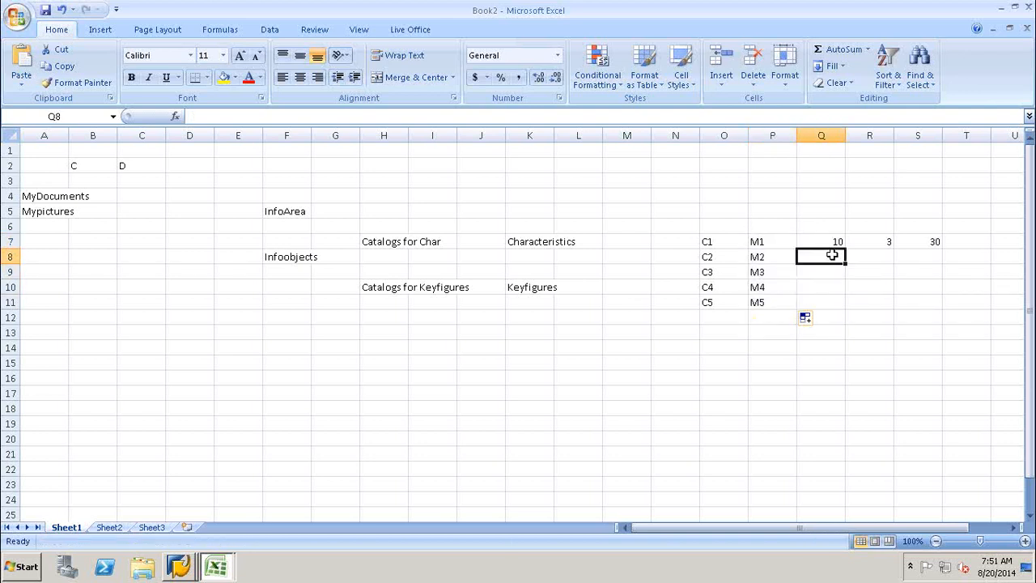
text(20)
click(826, 239)
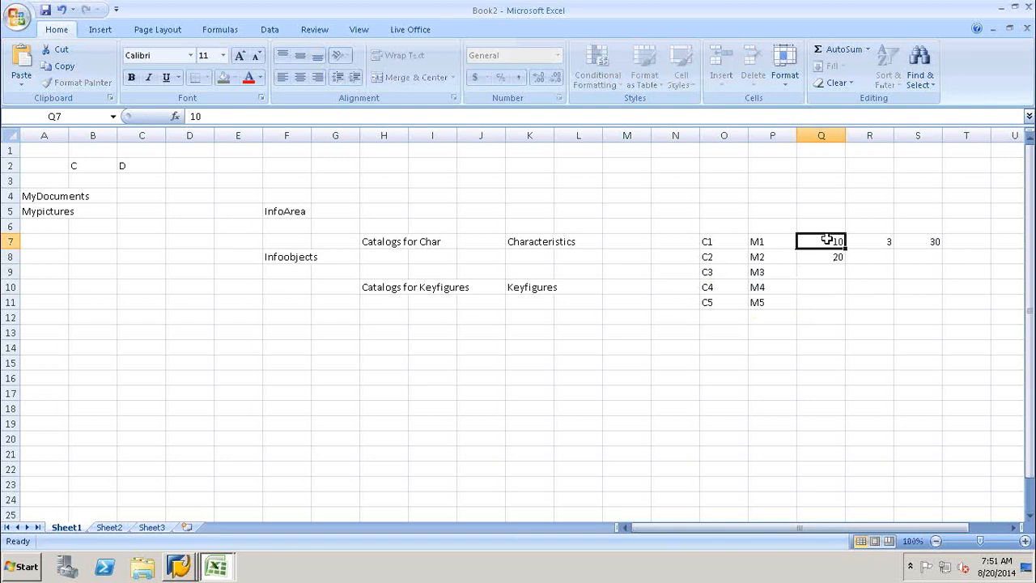
drag(827, 242, 847, 308)
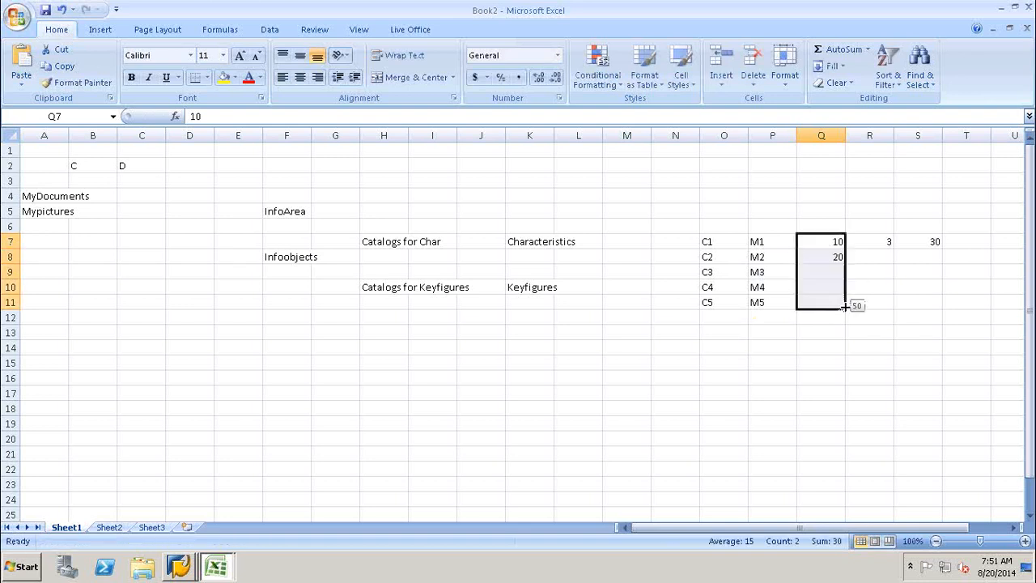
click(888, 261)
text(5)
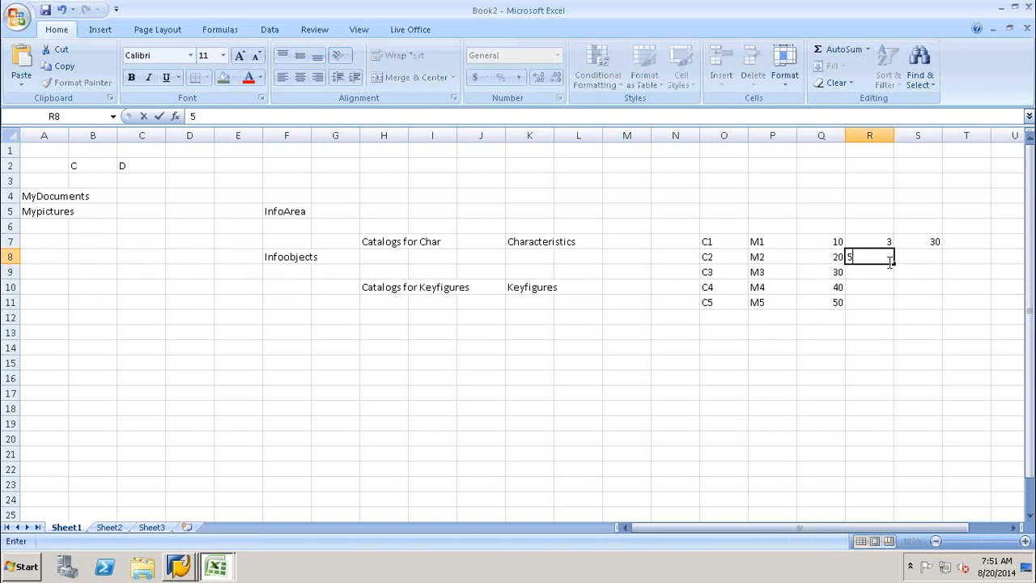
click(887, 272)
text(7)
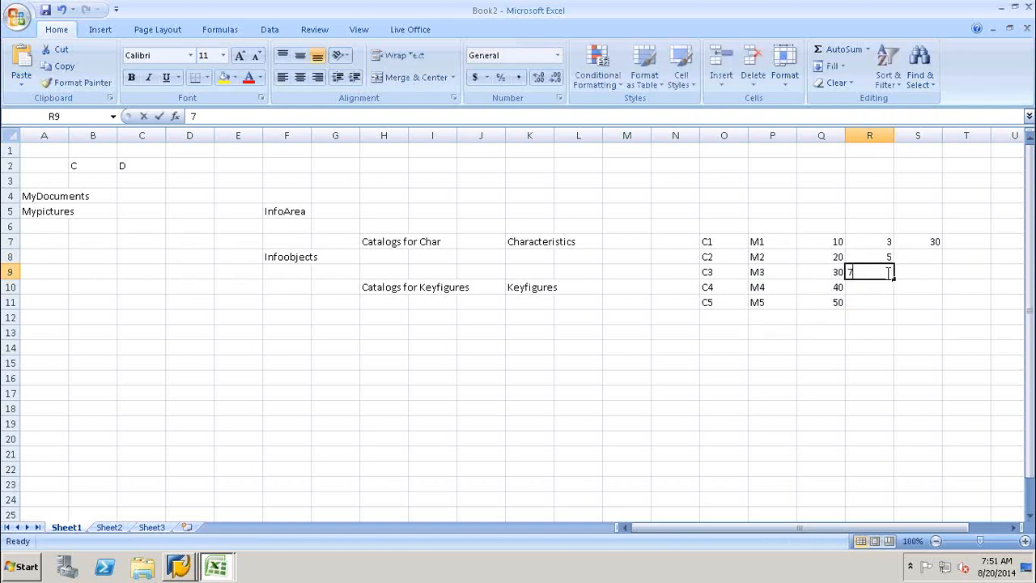
drag(886, 239, 894, 310)
Enter 100, 210, 360 and 550 in S8 through S11.
click(926, 257)
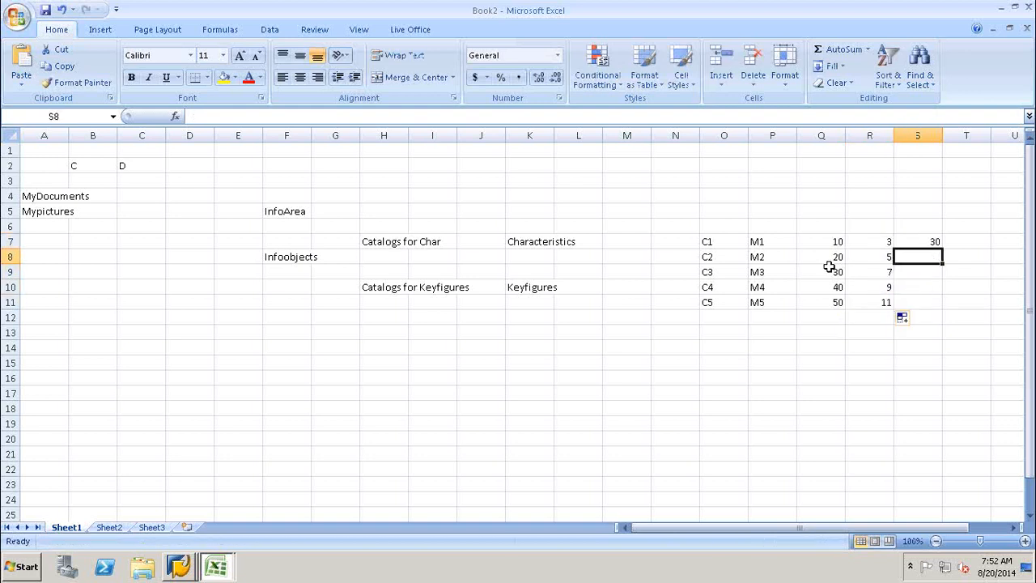
text(100)
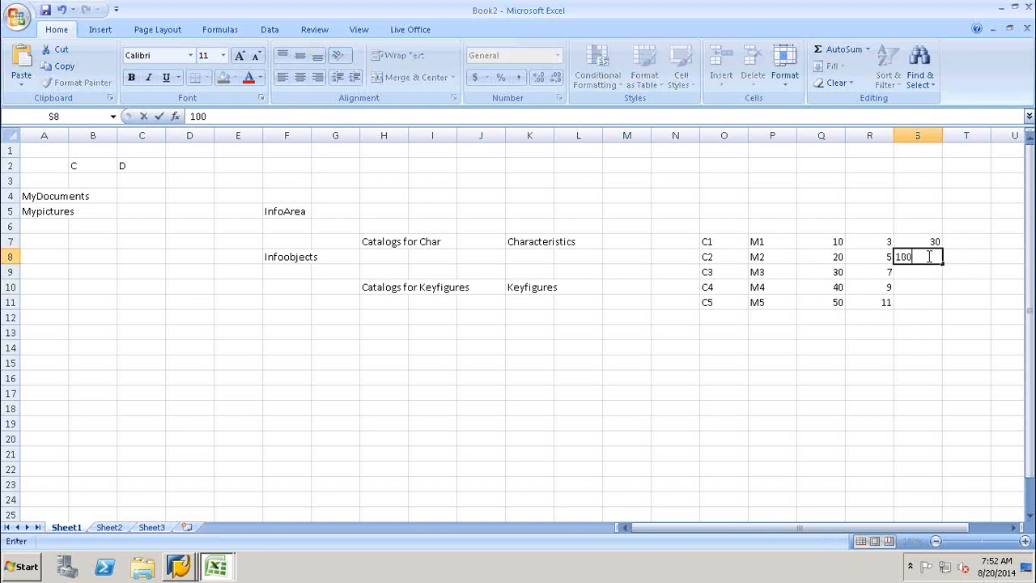
click(922, 274)
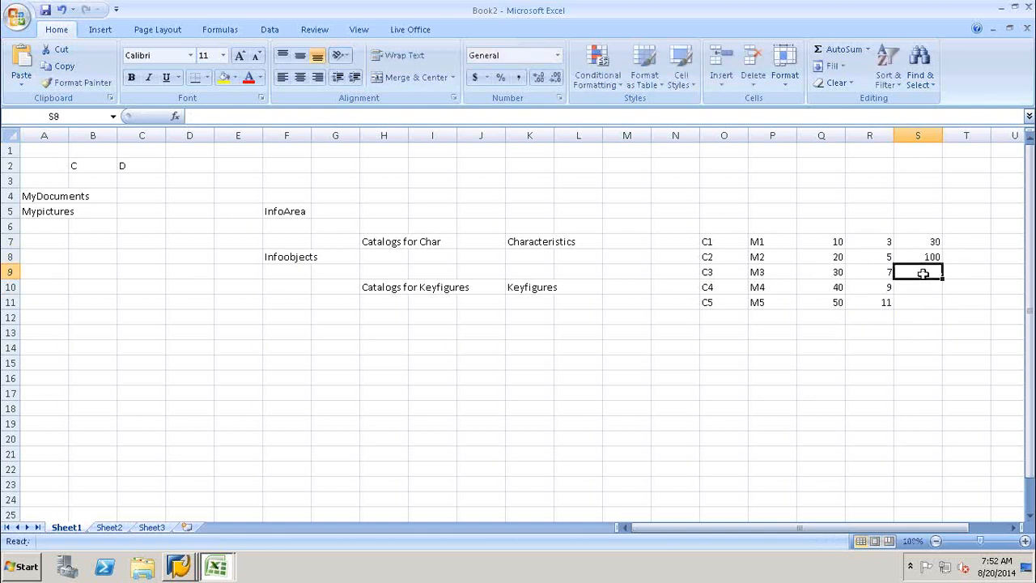
text(210)
click(925, 286)
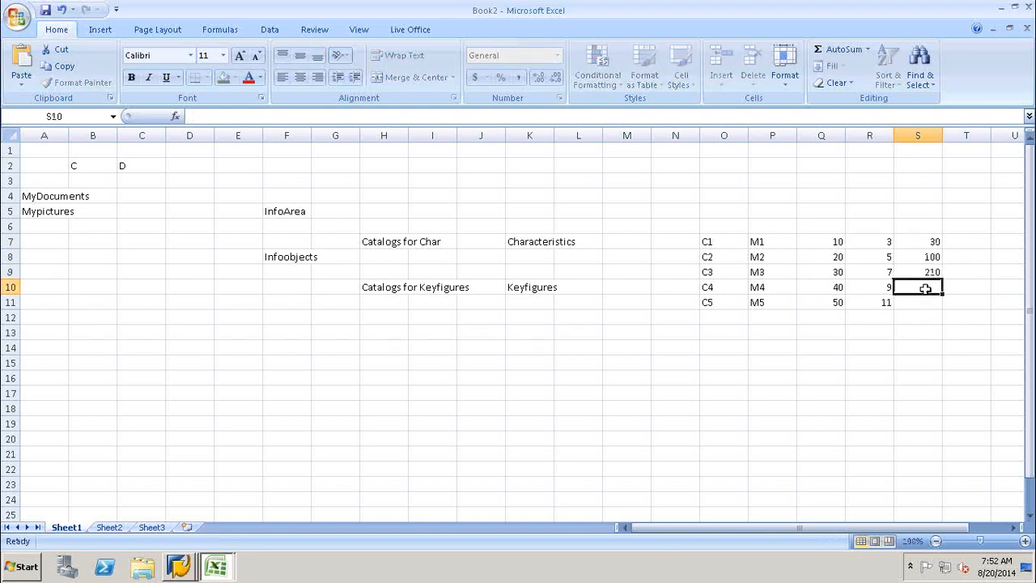
text(2)
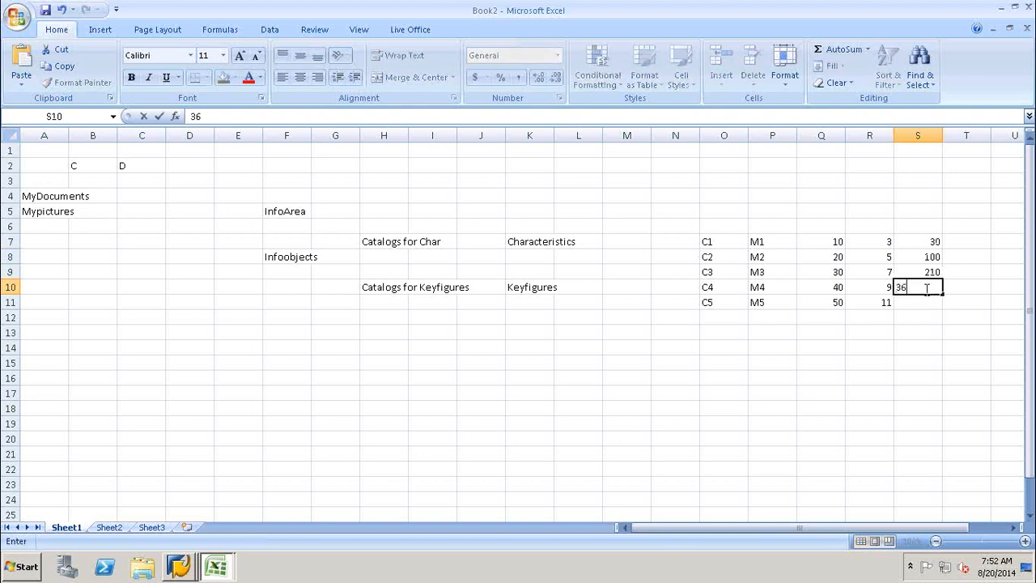
text(60)
click(928, 305)
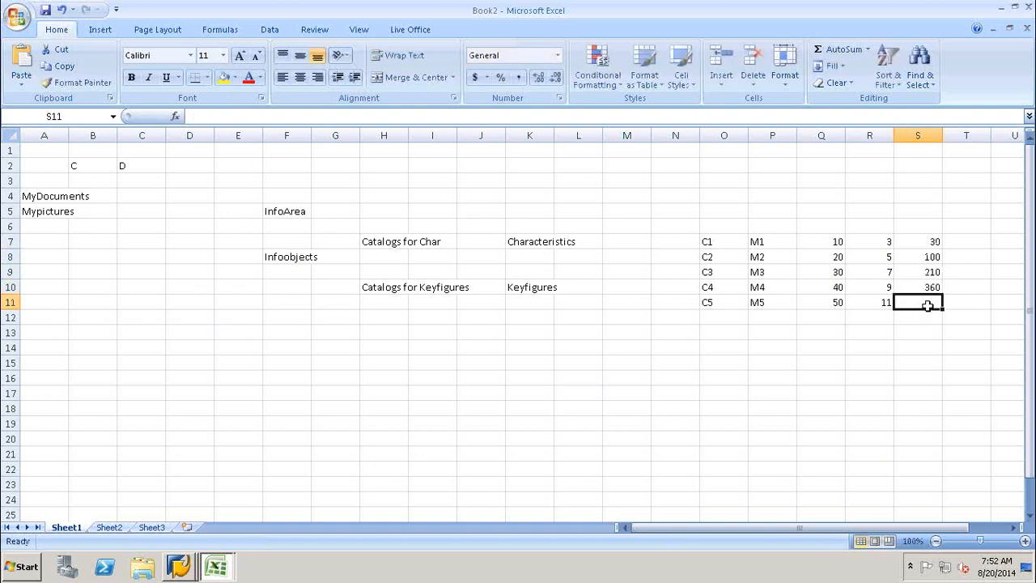
text(550)
click(870, 332)
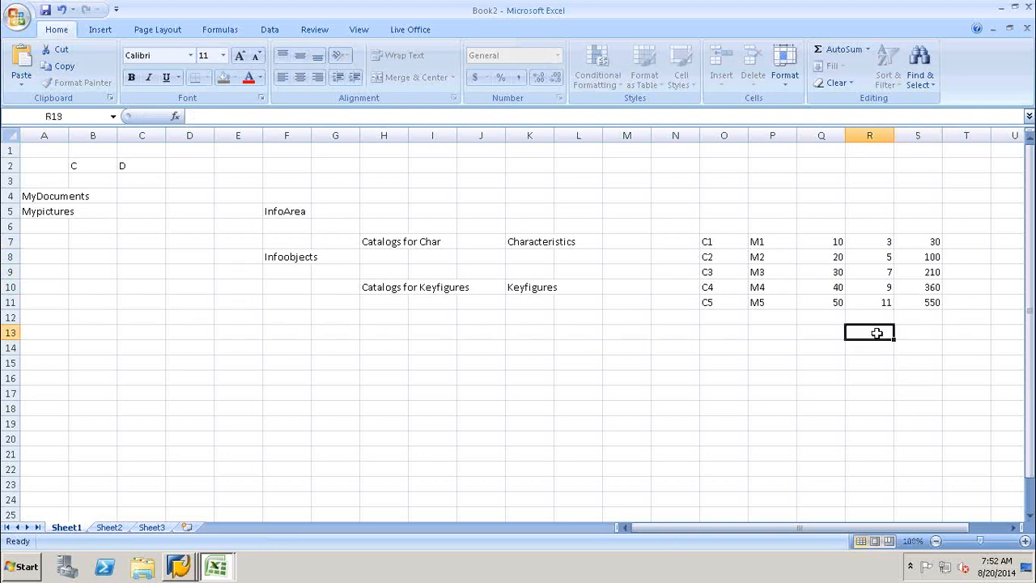
click(823, 227)
click(864, 228)
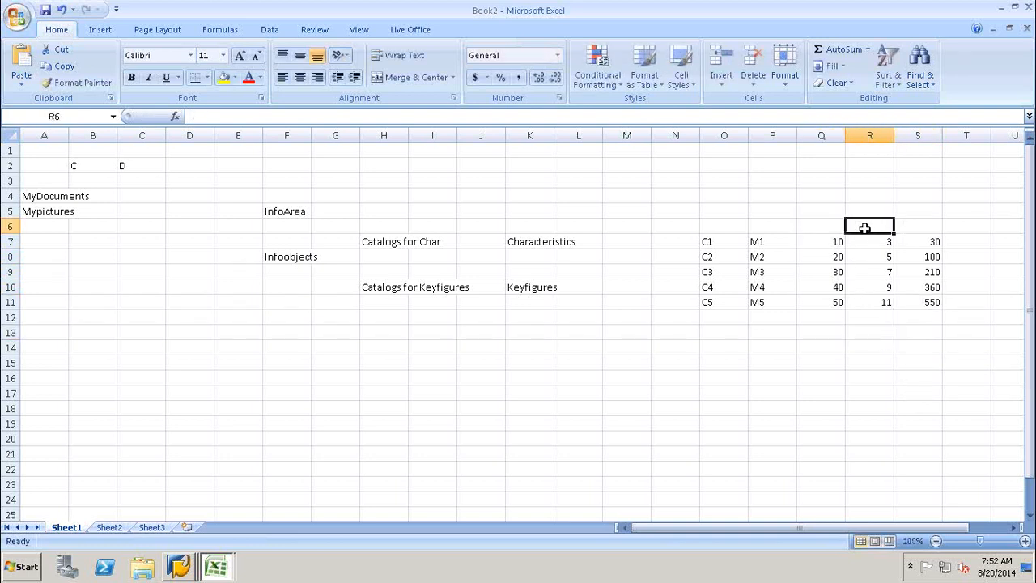
click(924, 227)
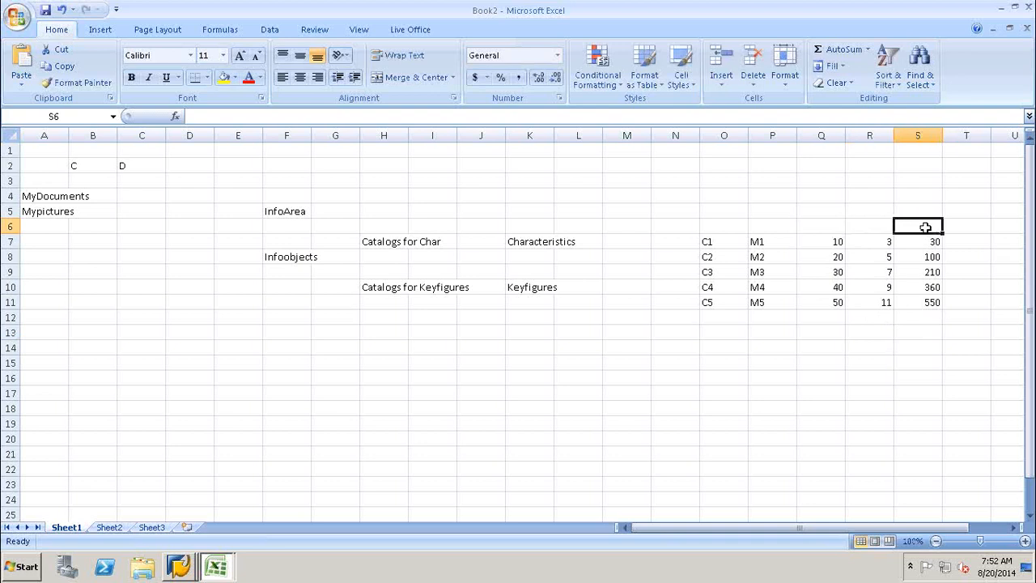
click(828, 229)
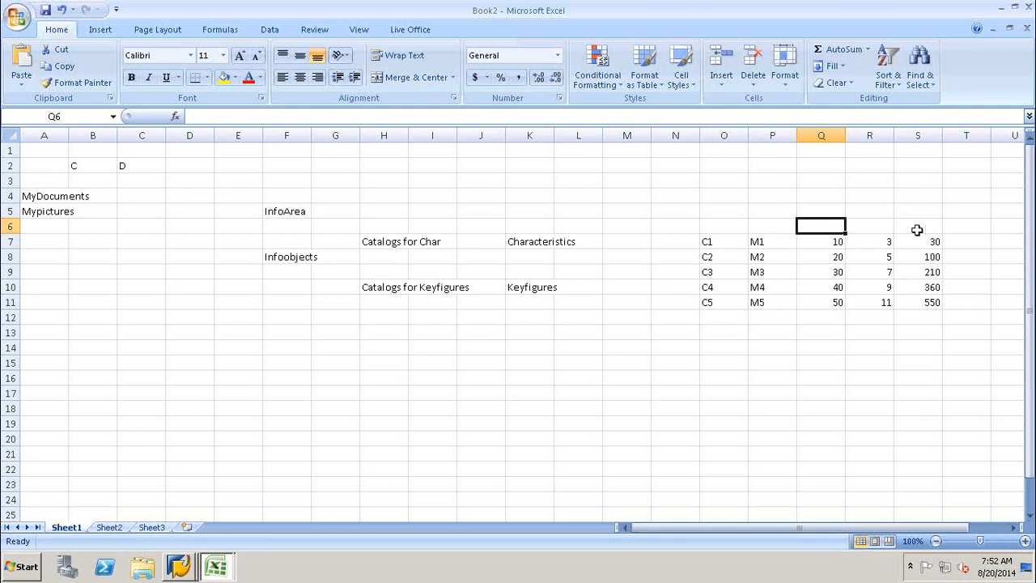
drag(923, 240, 928, 301)
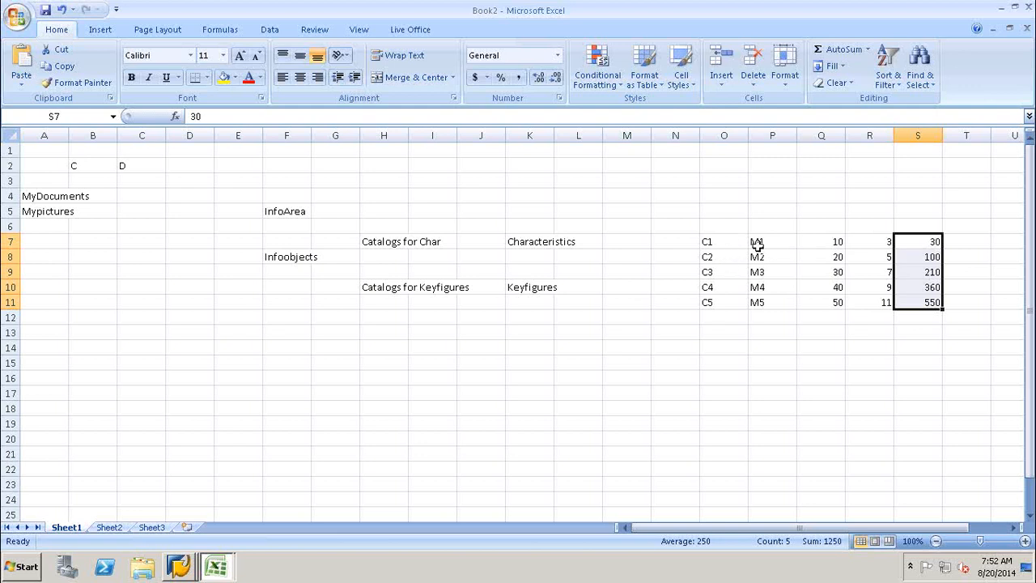
click(763, 243)
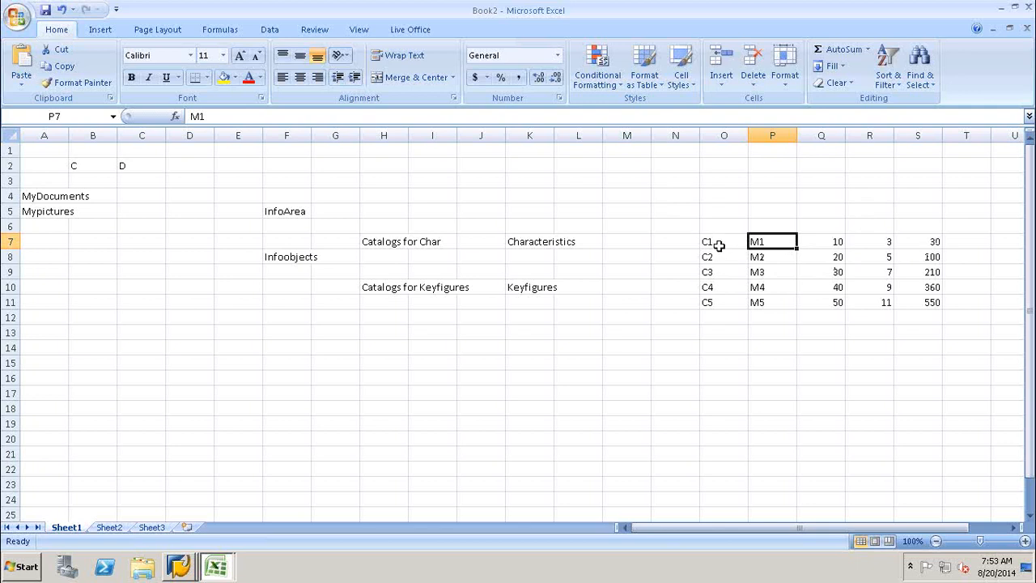
click(720, 243)
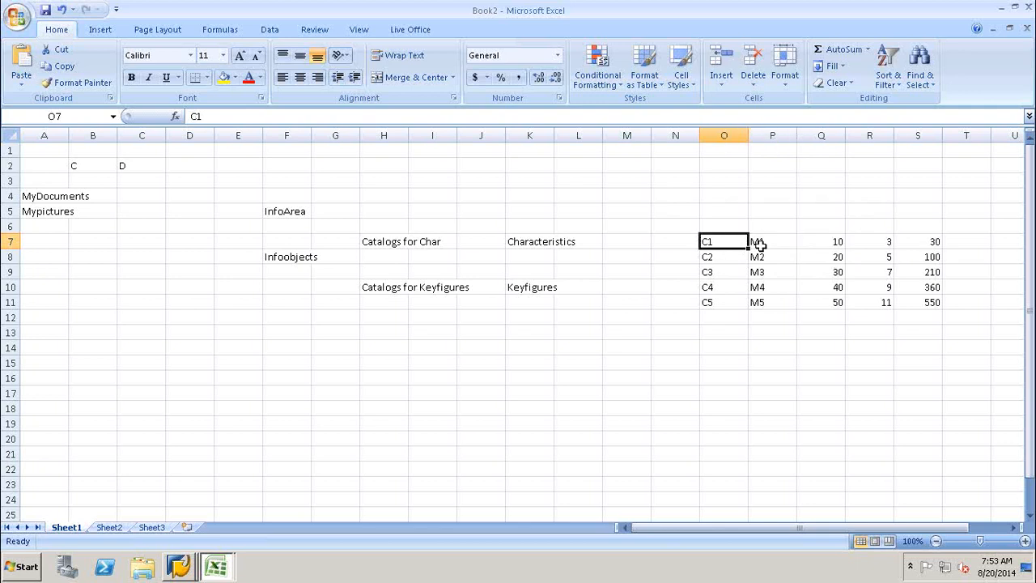
click(758, 242)
click(751, 256)
click(727, 256)
click(727, 272)
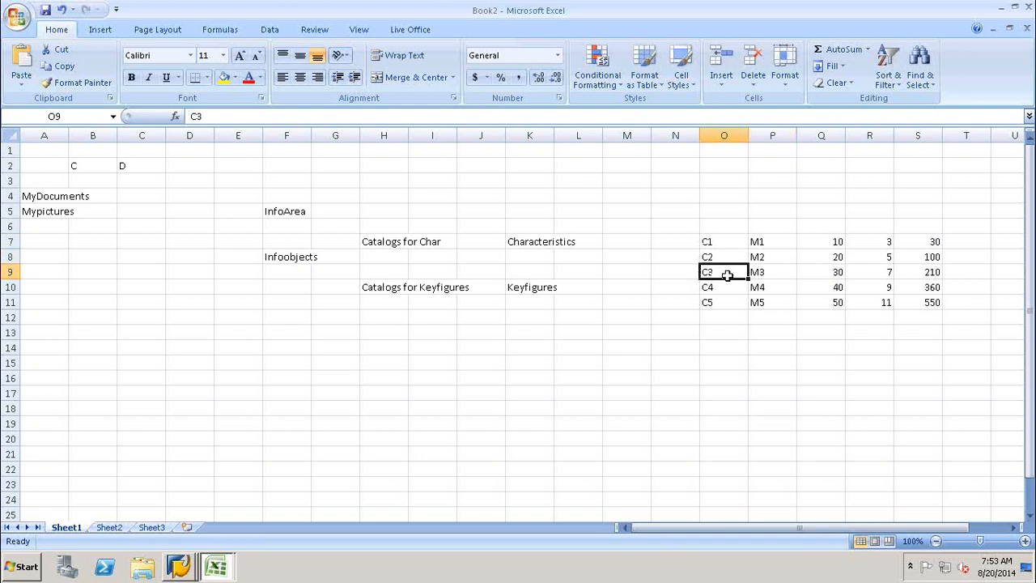
click(755, 272)
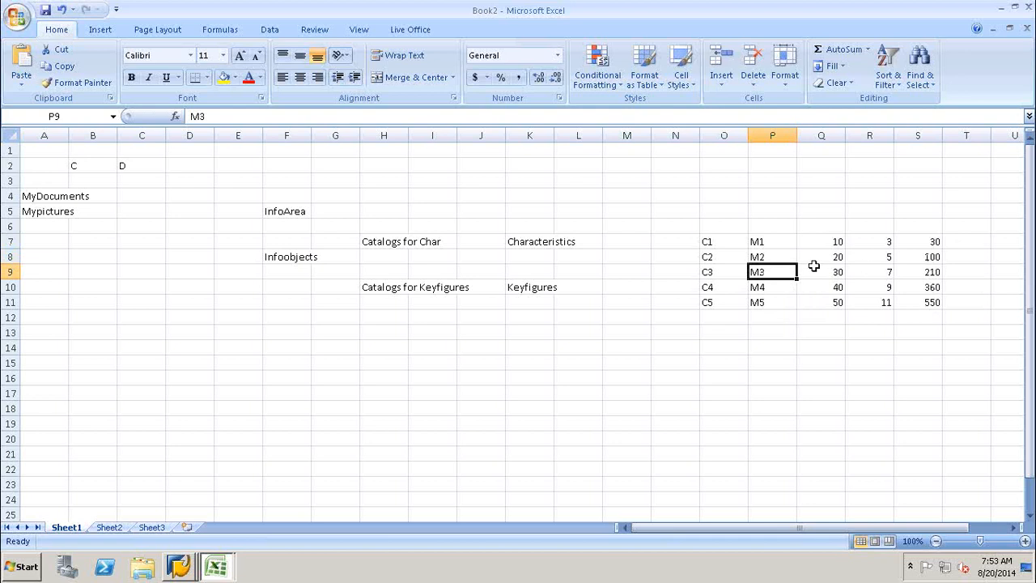
click(717, 241)
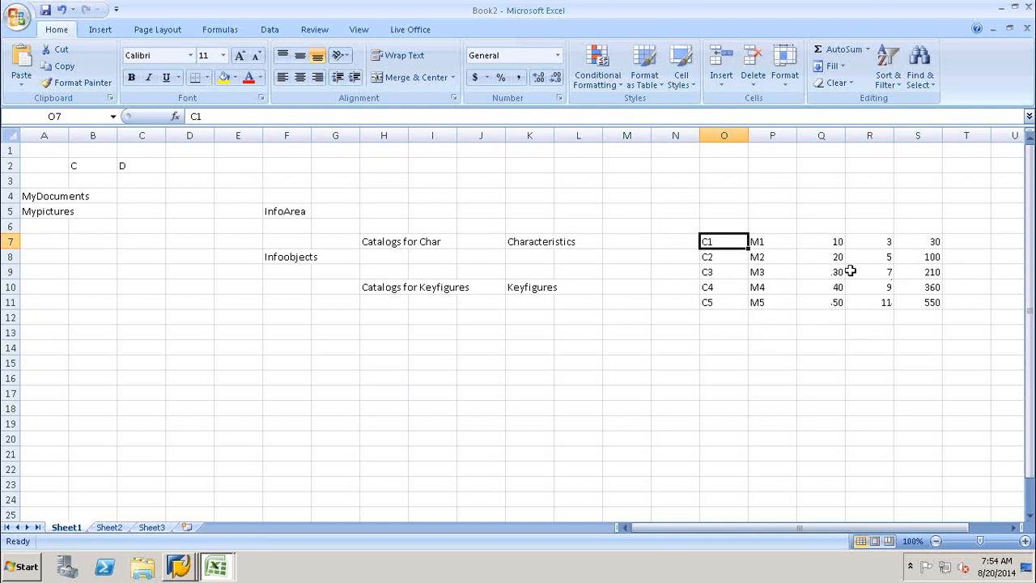
click(762, 241)
click(735, 239)
click(726, 257)
drag(761, 257, 728, 268)
click(728, 272)
click(765, 274)
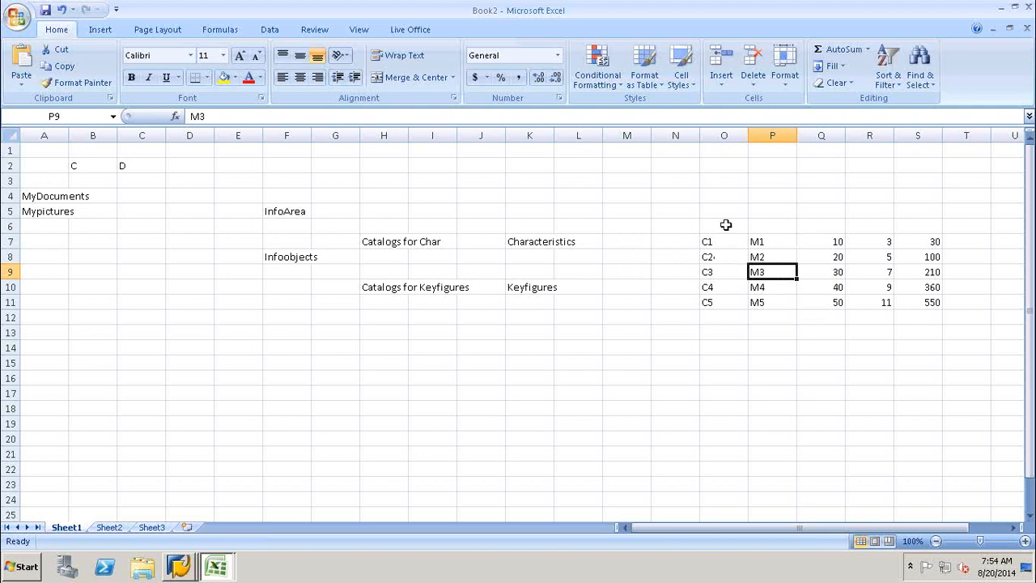
click(530, 241)
click(705, 241)
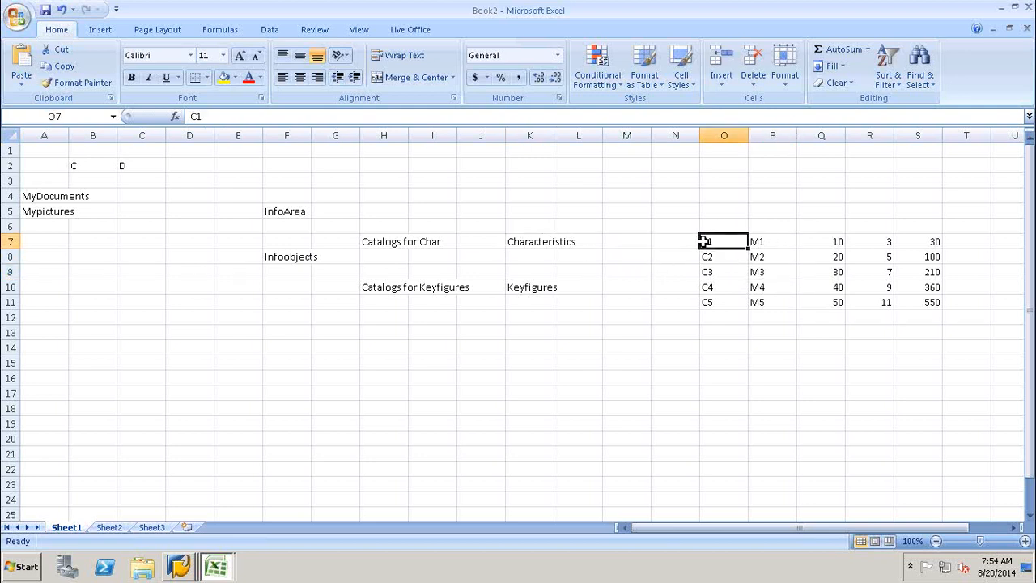
click(758, 241)
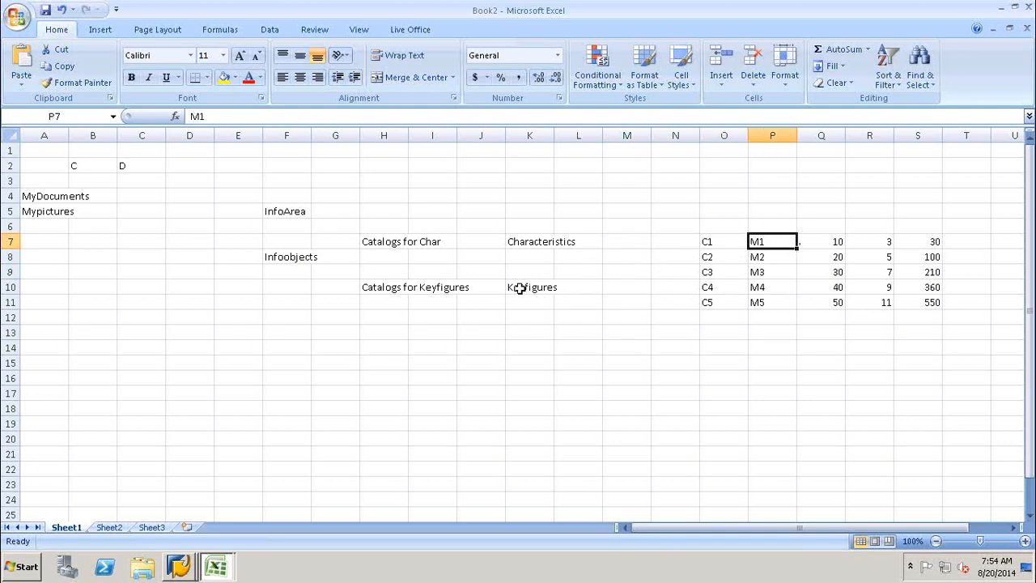
click(823, 243)
click(875, 243)
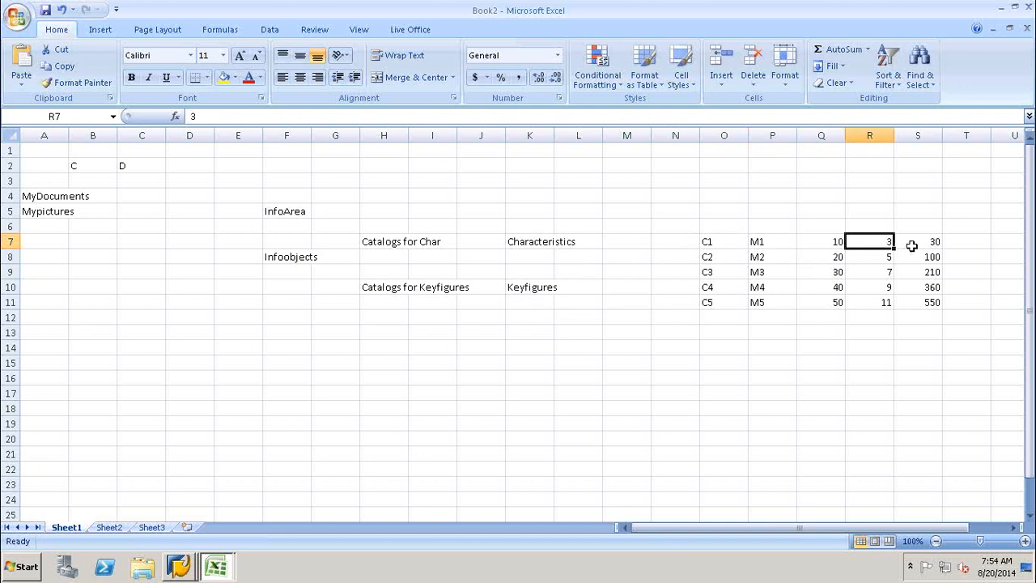
click(821, 262)
click(872, 254)
click(925, 256)
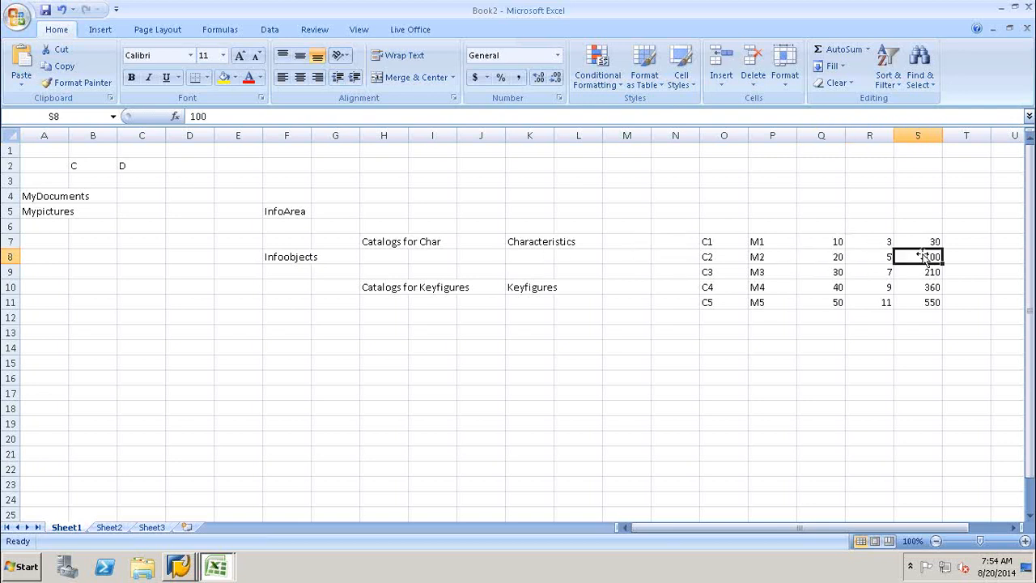
click(923, 224)
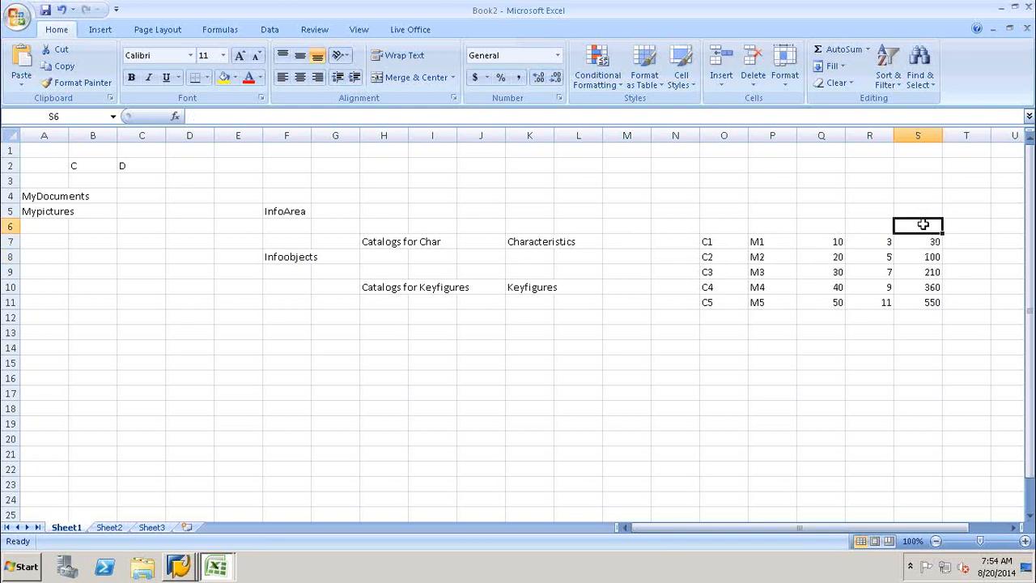
Enter the heading 'Amnt' in cell S6 above the 30–550 values.
text(AMnt)
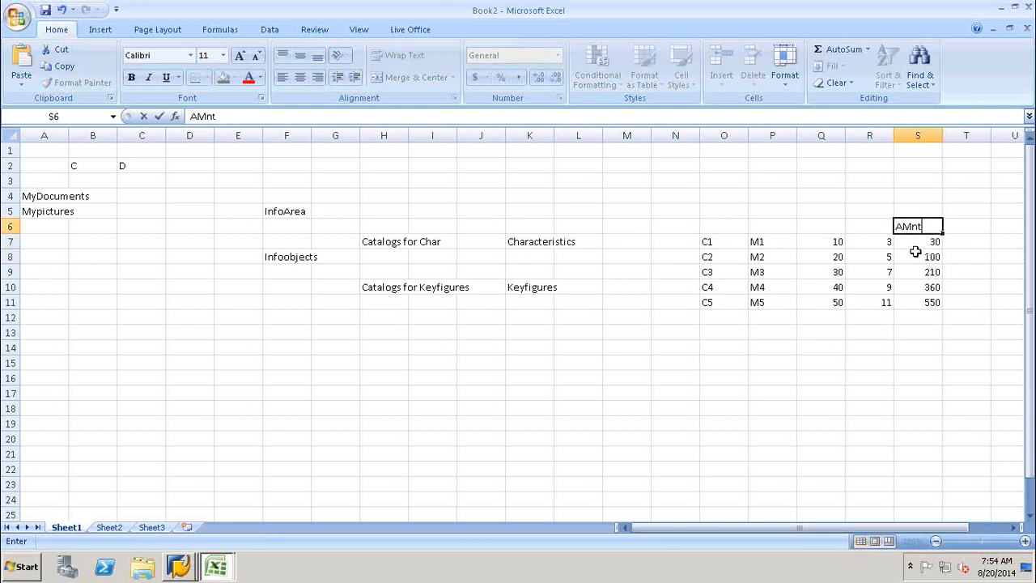
click(915, 251)
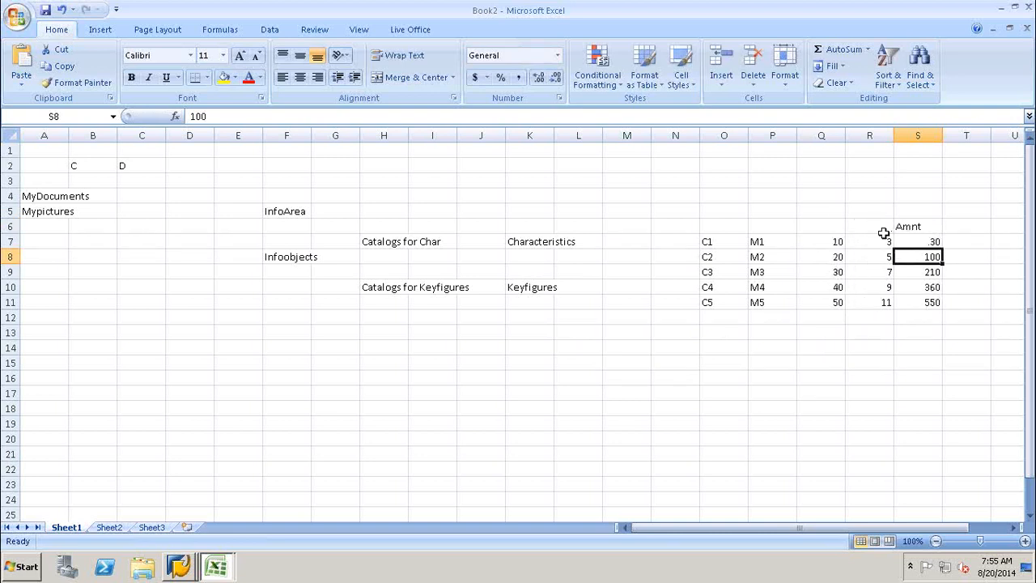
click(630, 286)
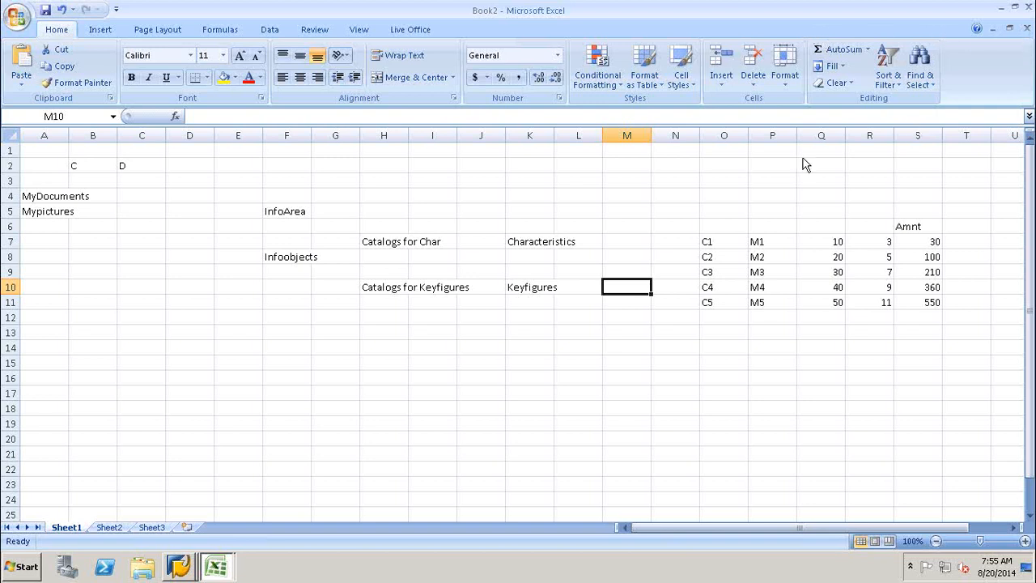
click(618, 240)
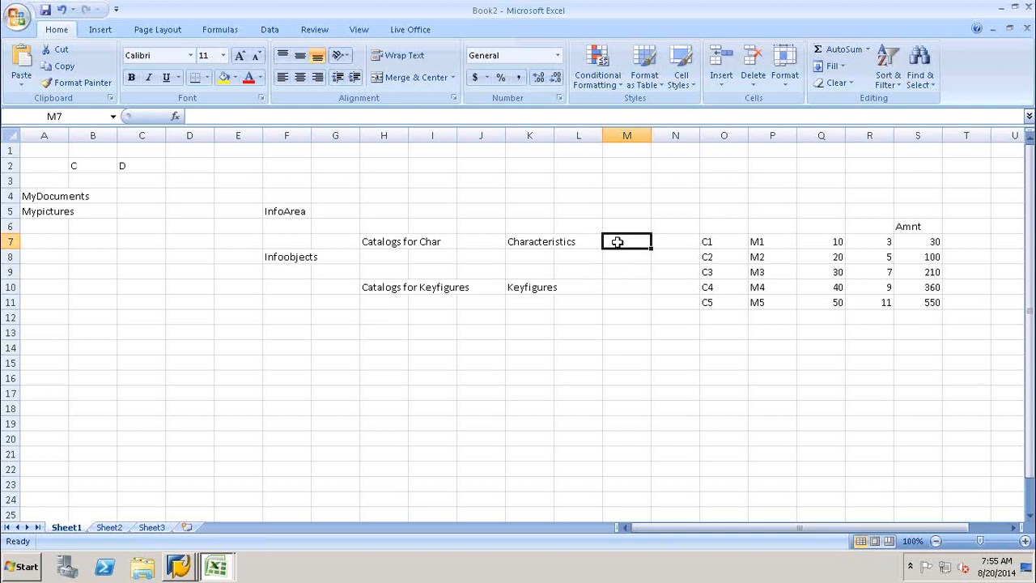
click(537, 242)
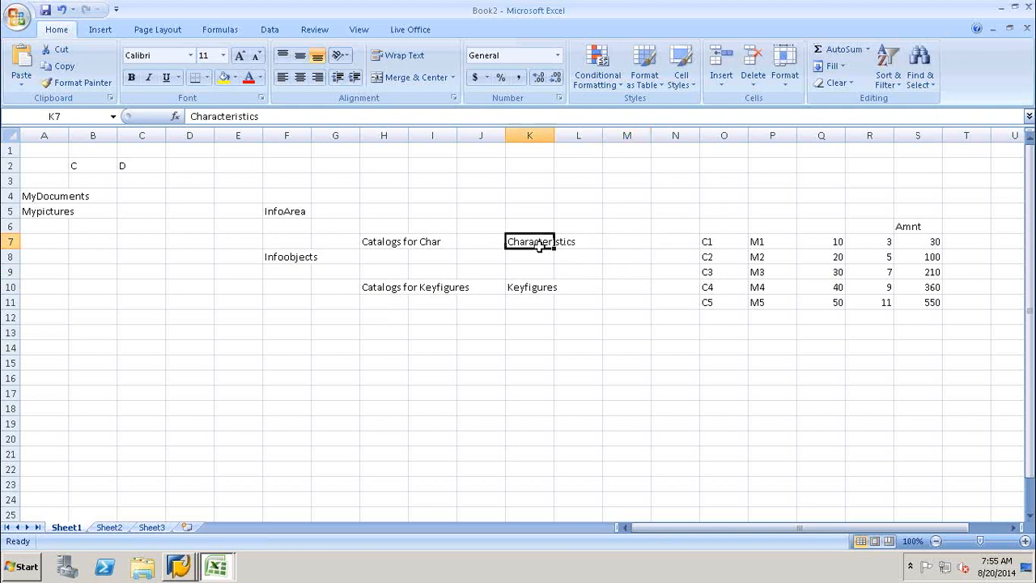
click(625, 287)
click(537, 287)
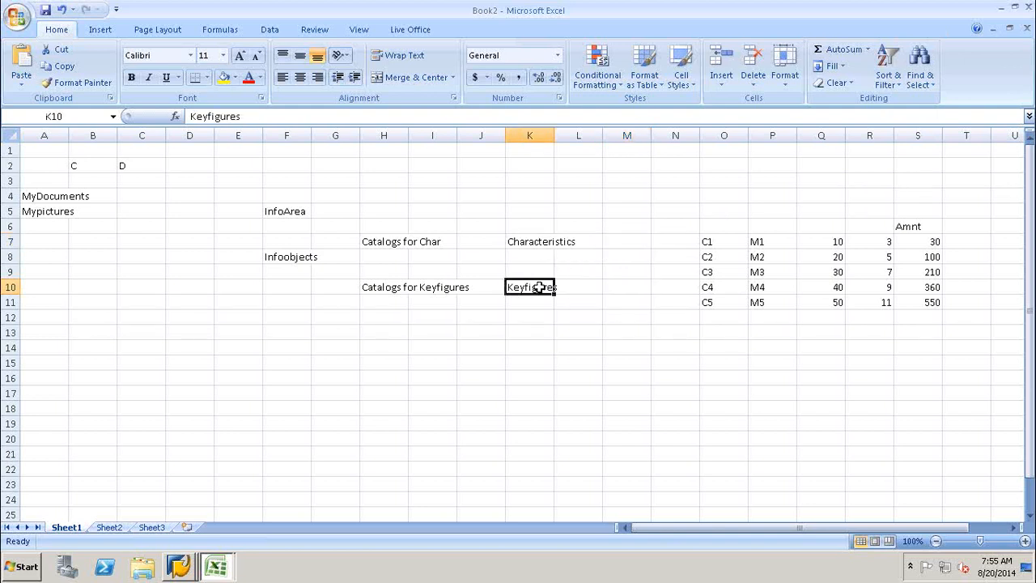
click(526, 240)
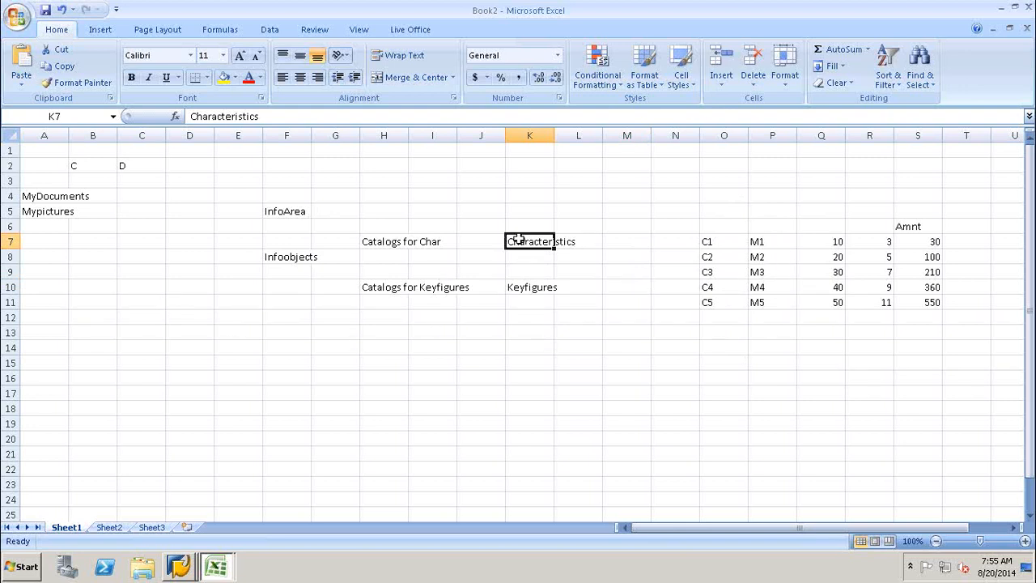
click(535, 290)
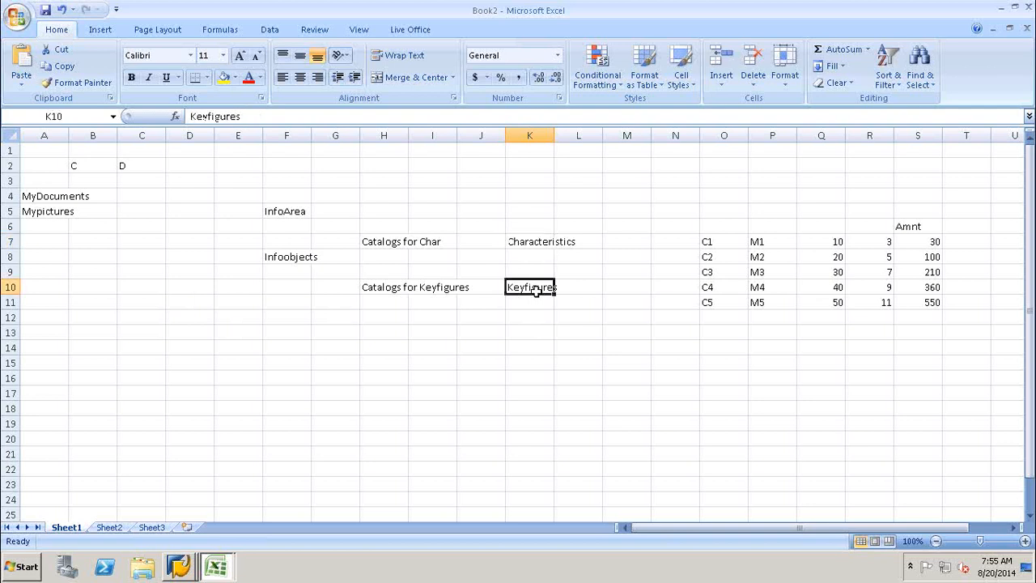
click(527, 242)
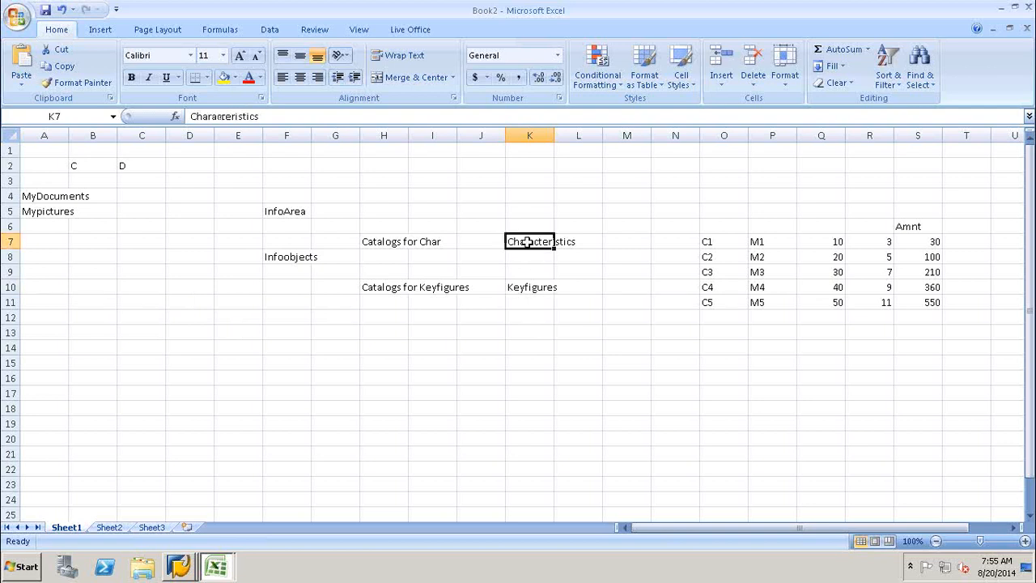
click(390, 244)
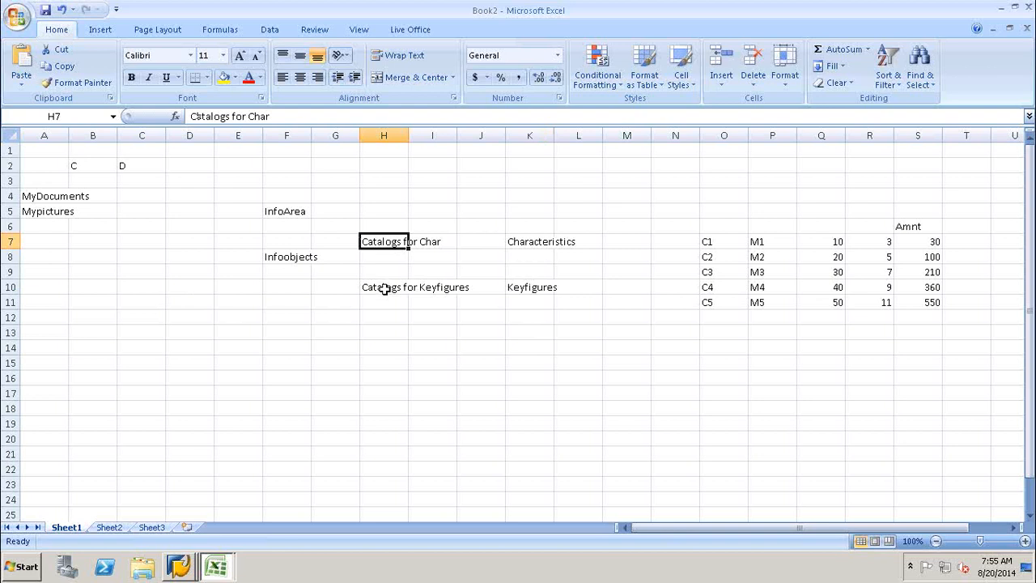
click(385, 289)
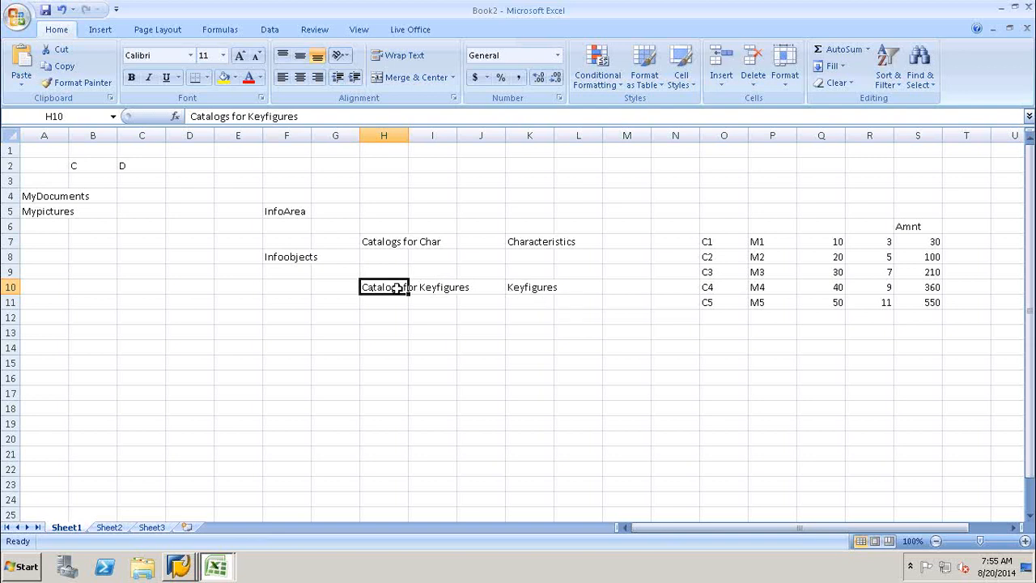
click(530, 290)
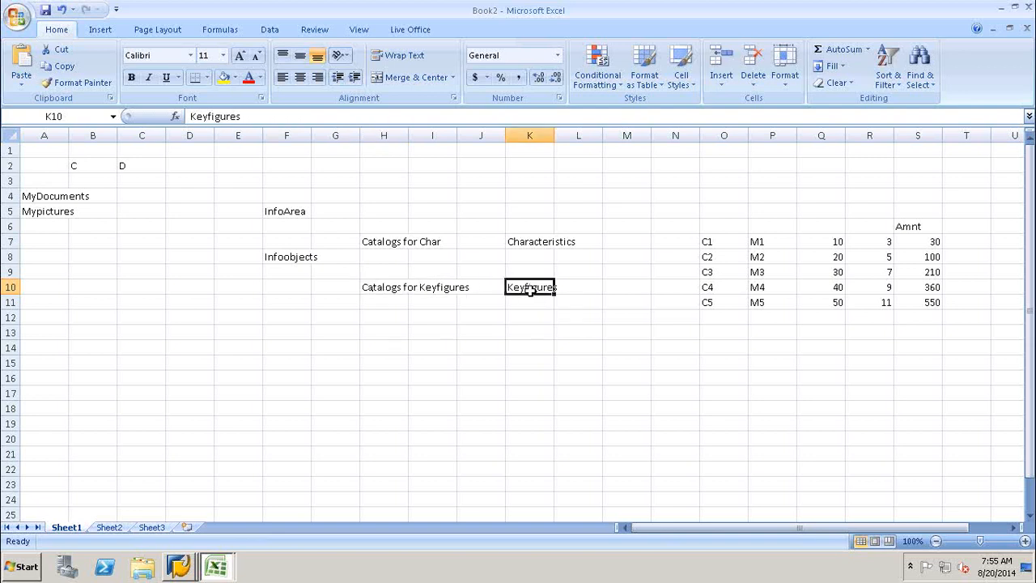
click(395, 241)
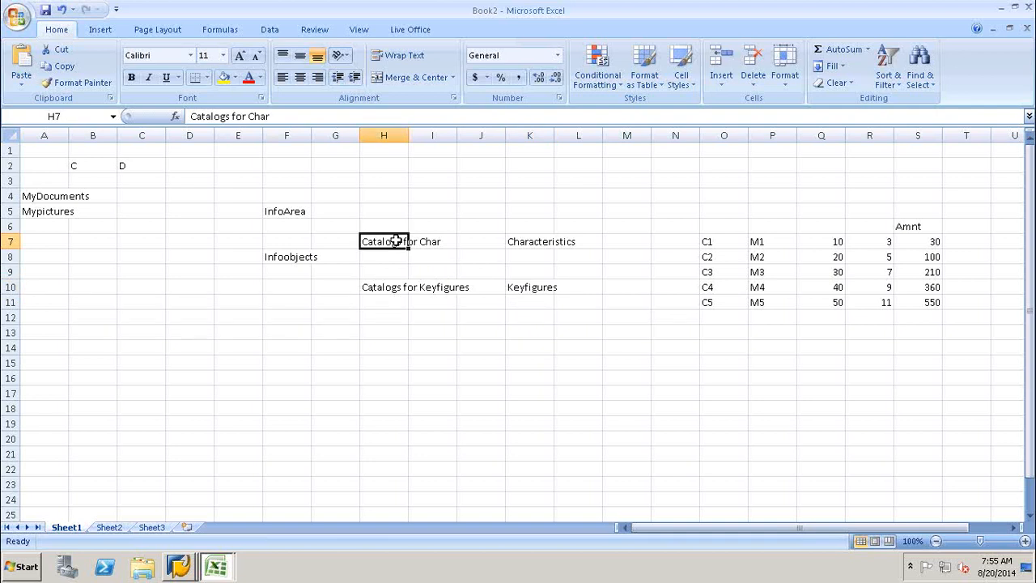
click(531, 242)
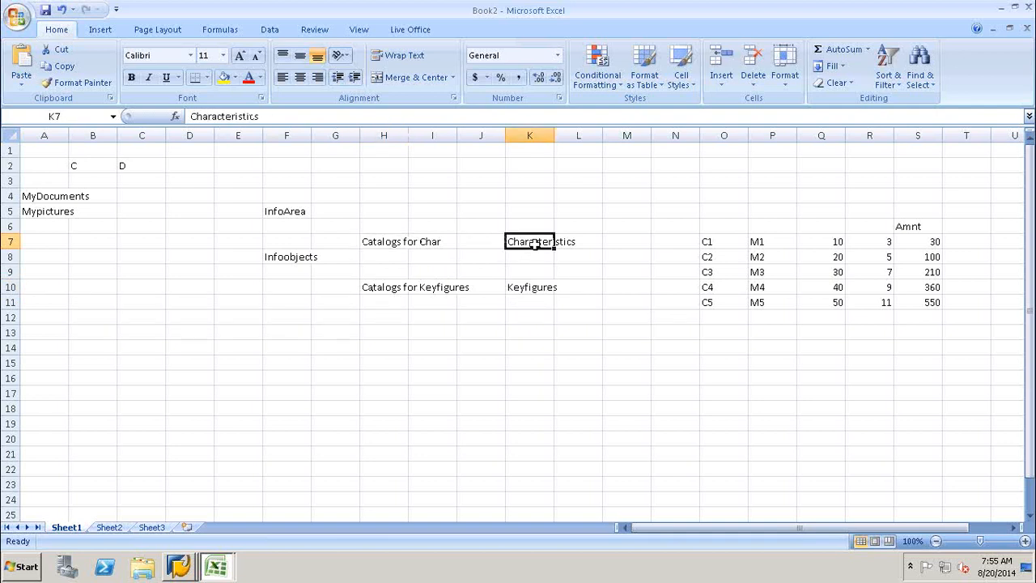
click(370, 292)
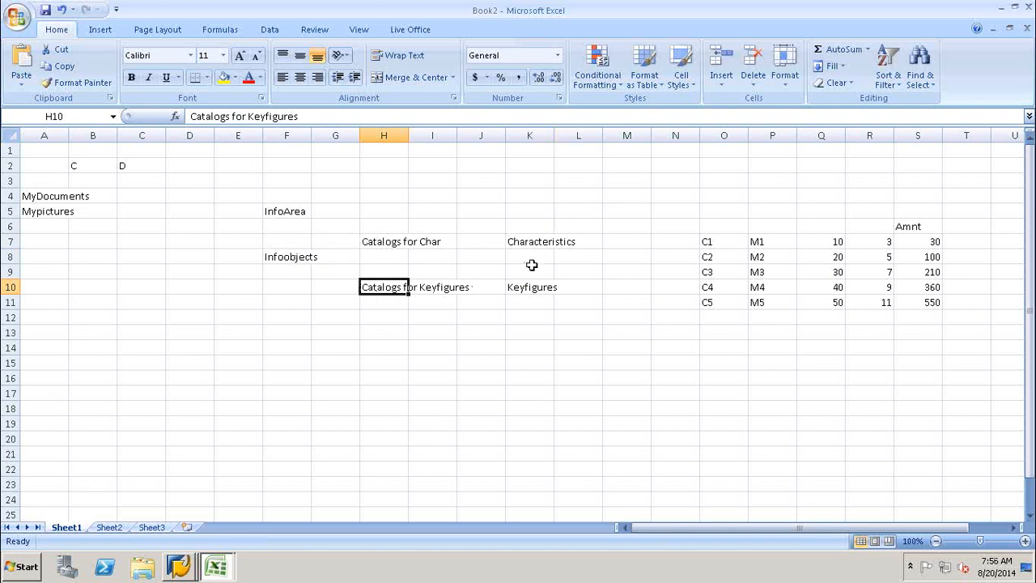
click(180, 570)
In the InfoObjects tree, choose Create InfoObject Catalog on InfoArea for BW on HANA training.
click(176, 534)
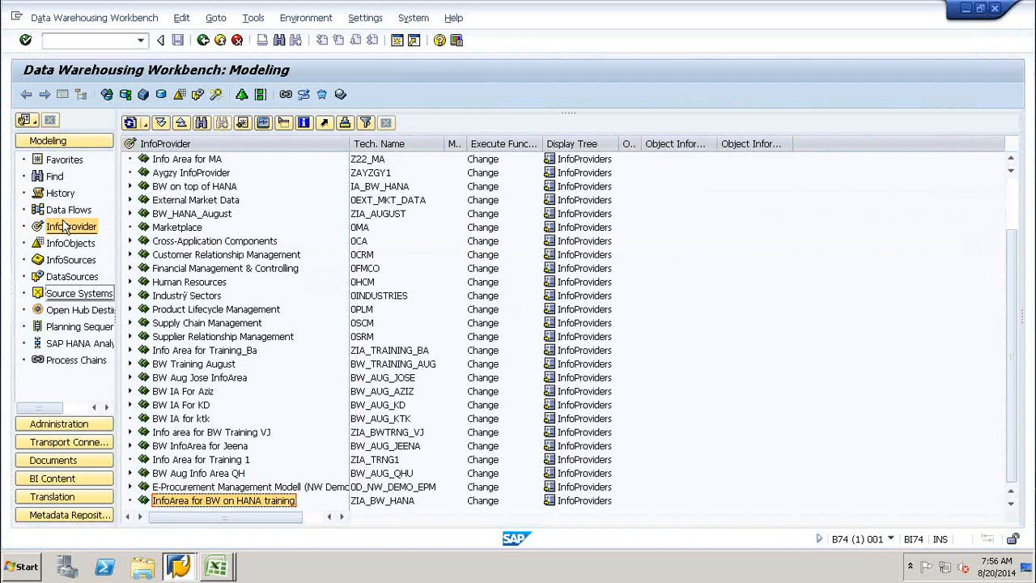
click(68, 244)
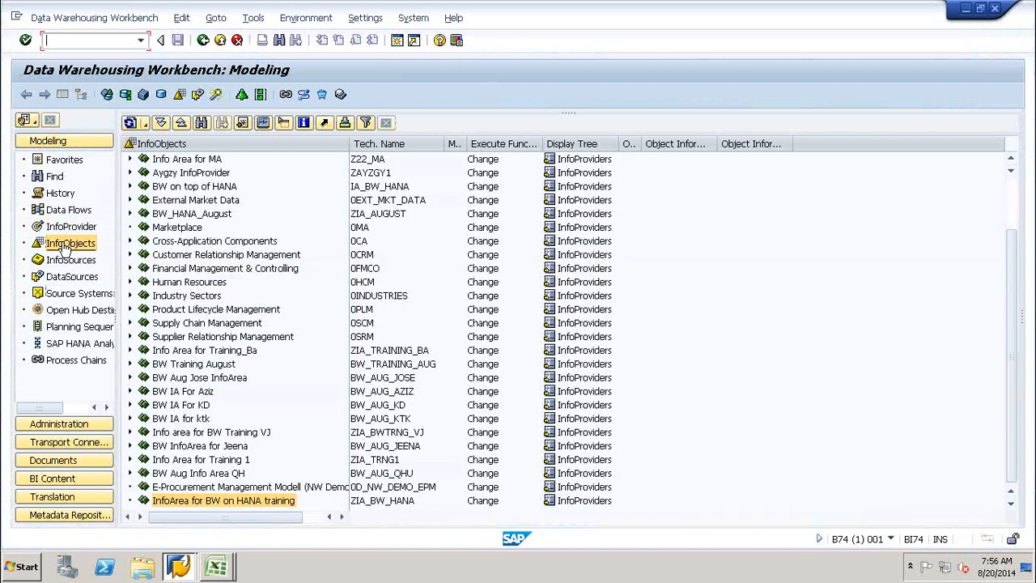
click(208, 502)
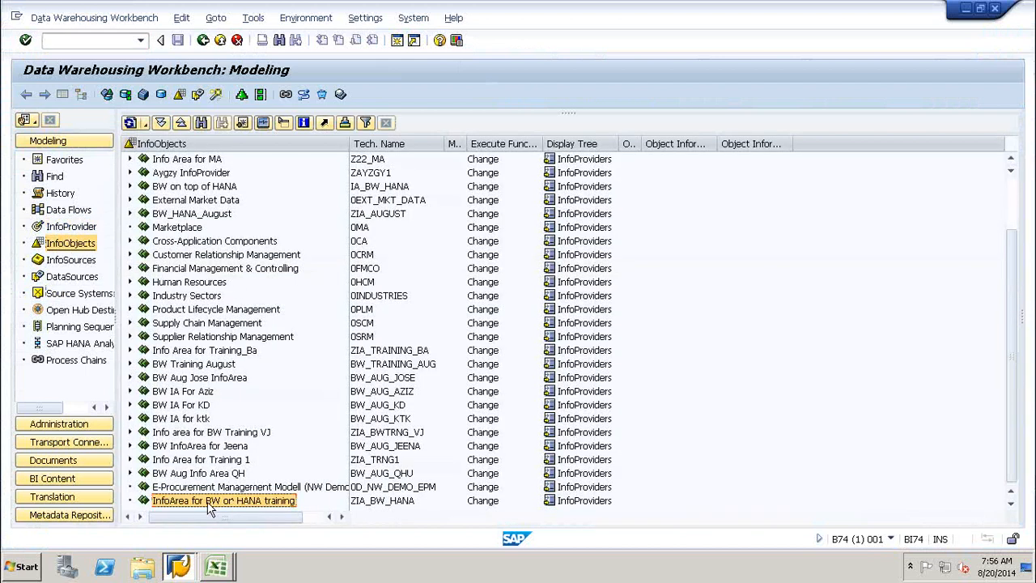
right_click(208, 503)
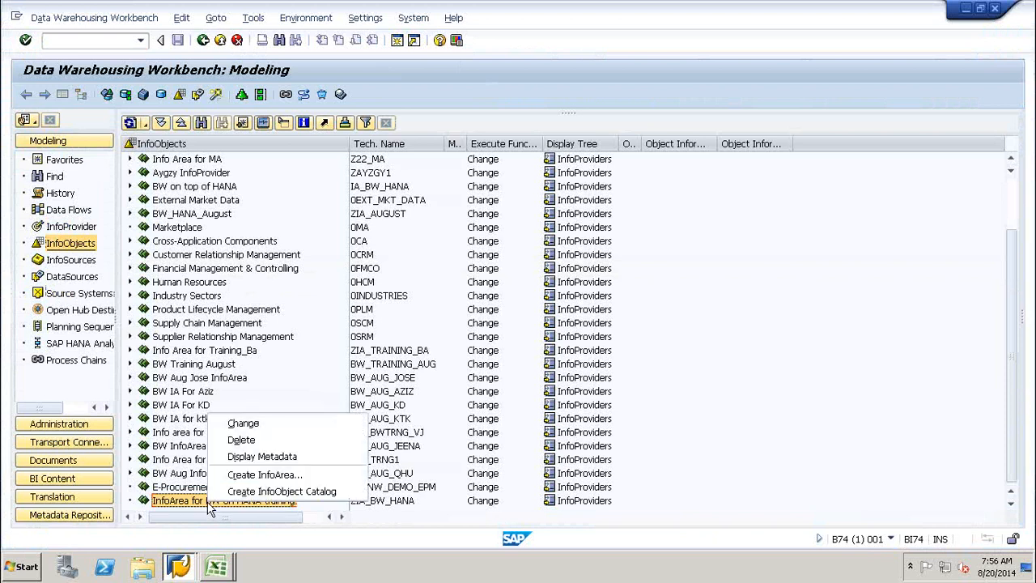
click(282, 491)
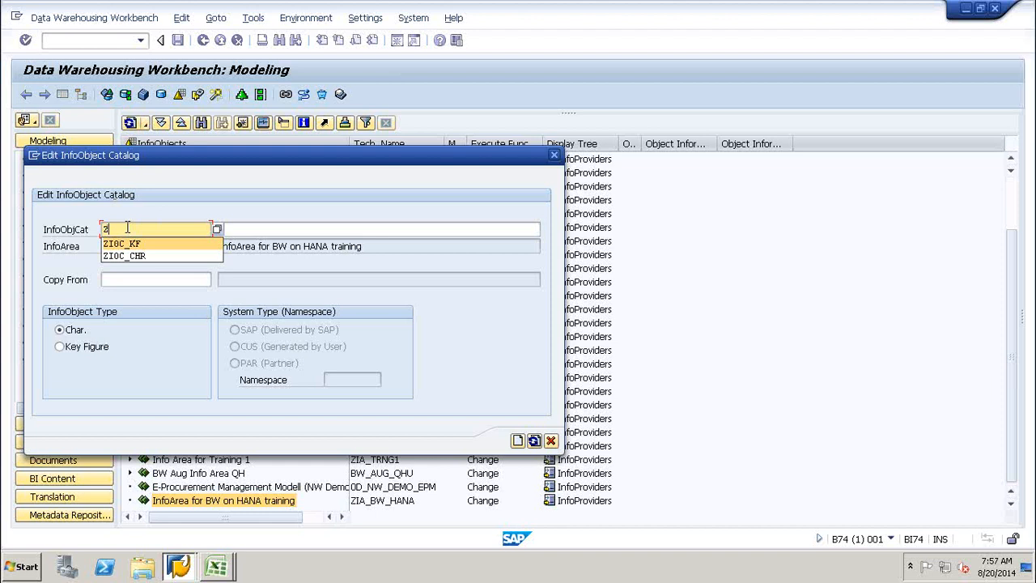
Name the catalog ZIOC_HCH, keeping InfoObject type Char.
text(I)
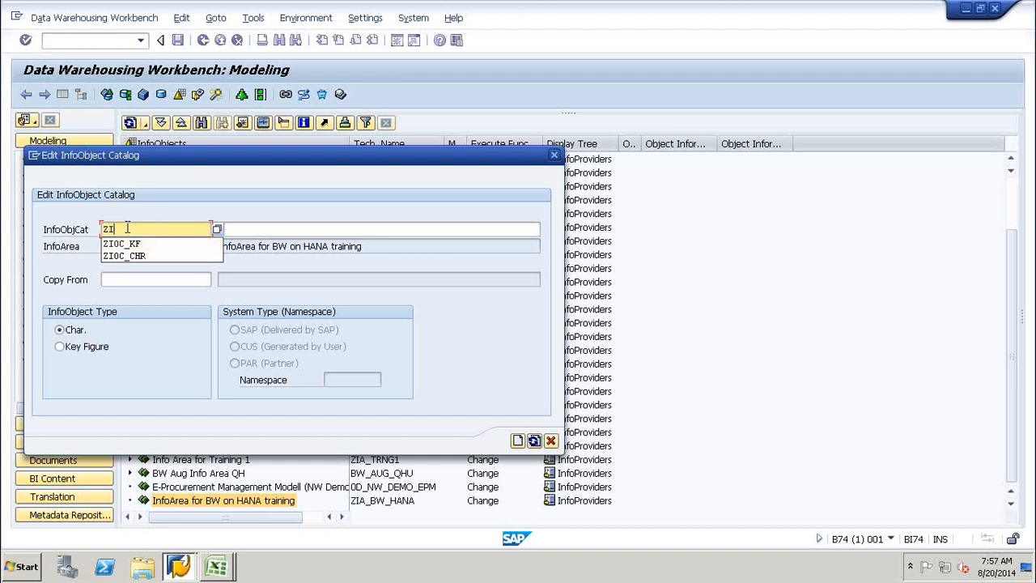
text(OC_H)
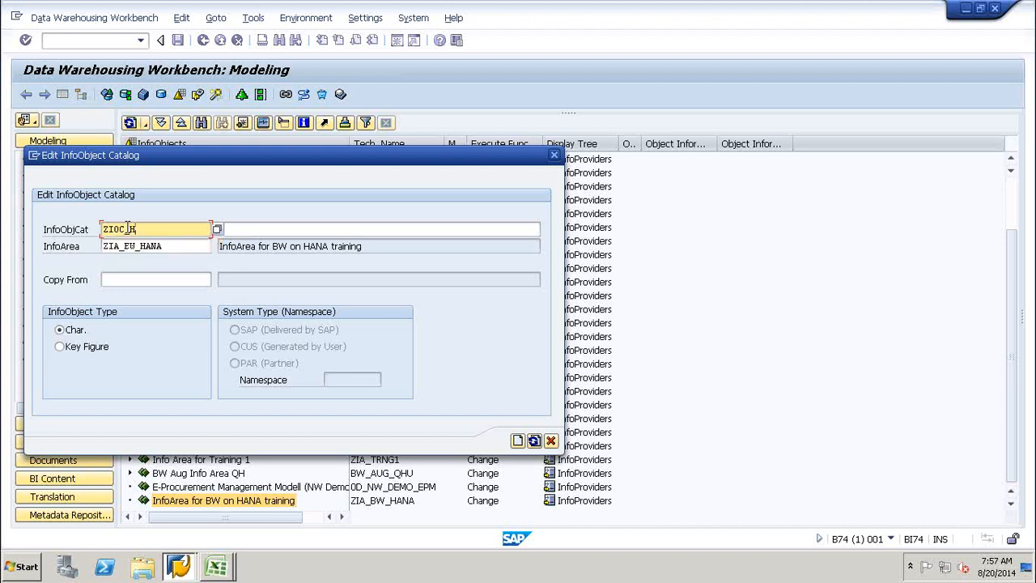
text(CH)
Describe ZIOC_HCH as 'Catalog for Characteristics' and create the catalog.
click(262, 229)
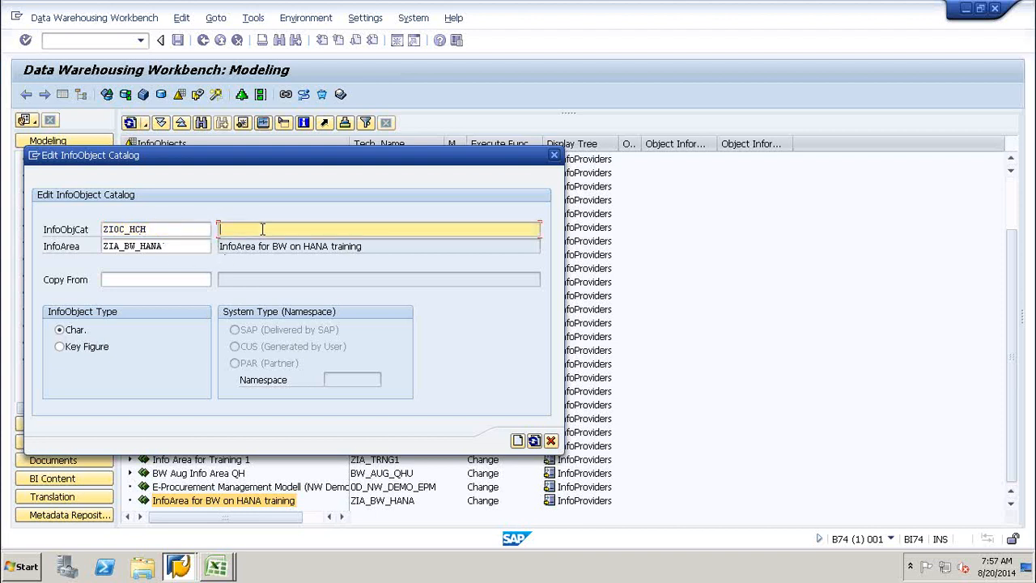
text(Catalog for Characterist)
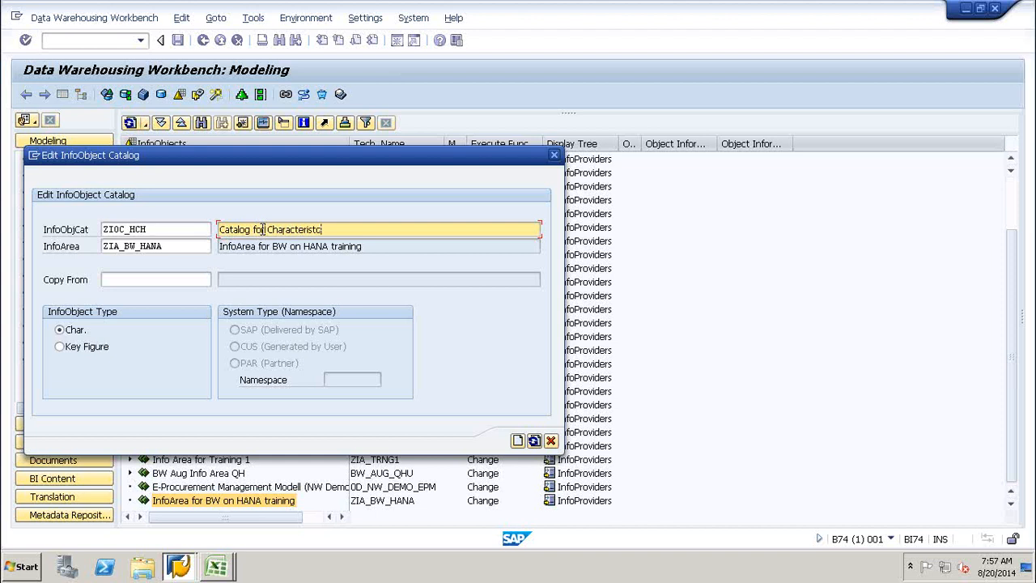
text(ics)
click(517, 441)
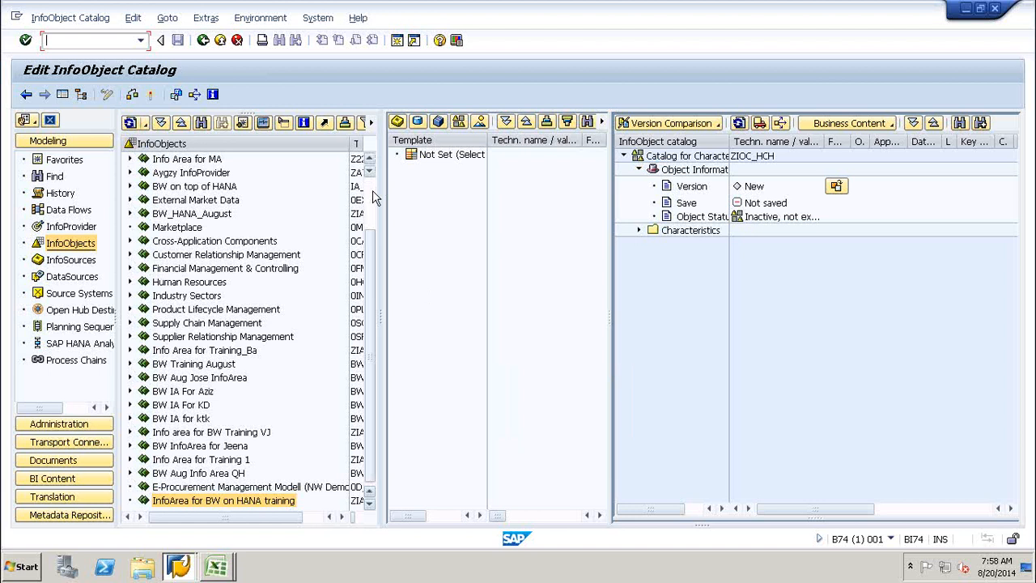
Activate ZIOC_HCH and go back to the Modeling workbench to find it under the InfoArea.
click(150, 95)
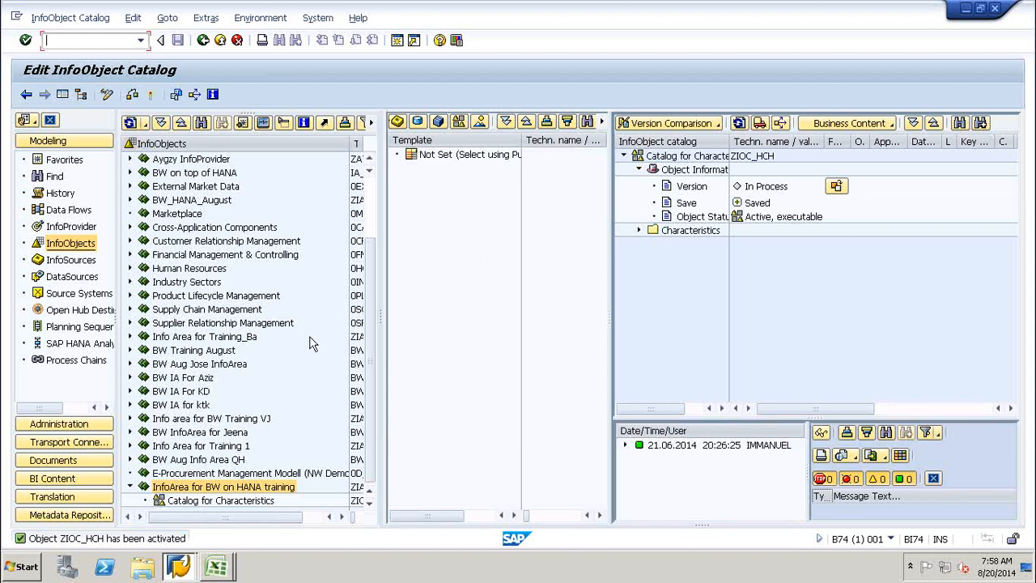
click(208, 502)
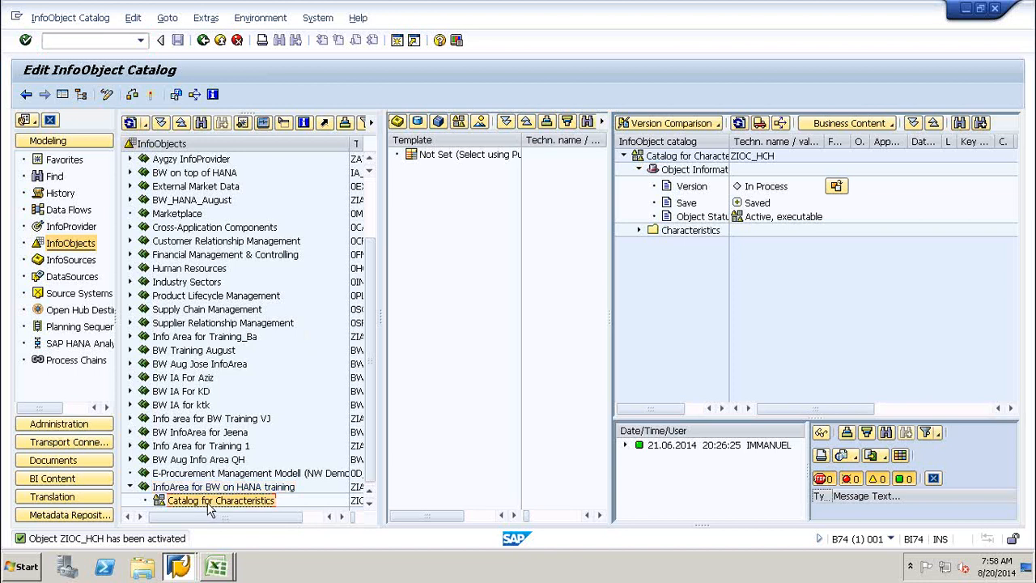
click(203, 40)
click(243, 502)
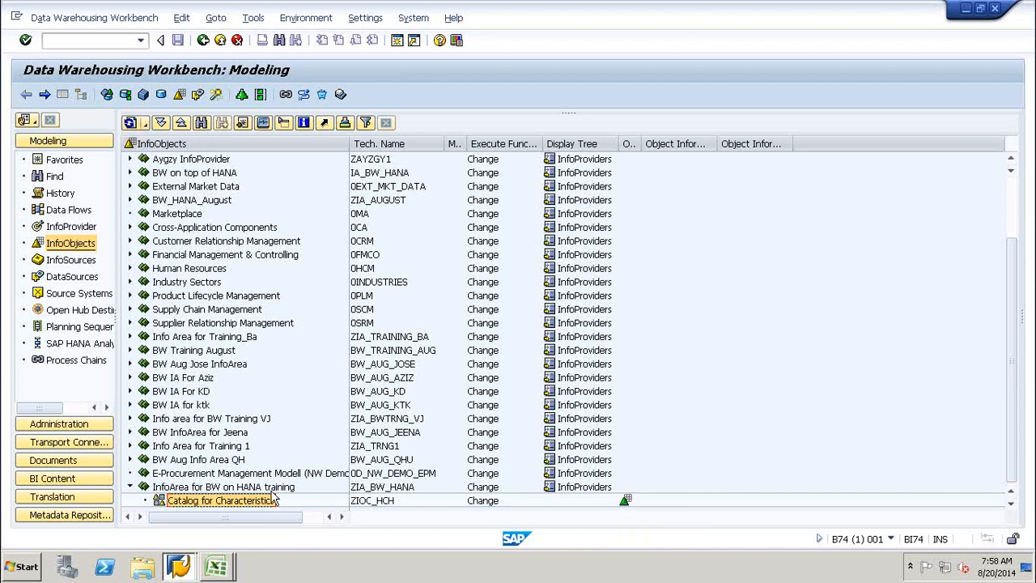
Start a Key Figure type catalog named ZIOC_HKF, described 'Catalog for Key Figures'.
right_click(201, 488)
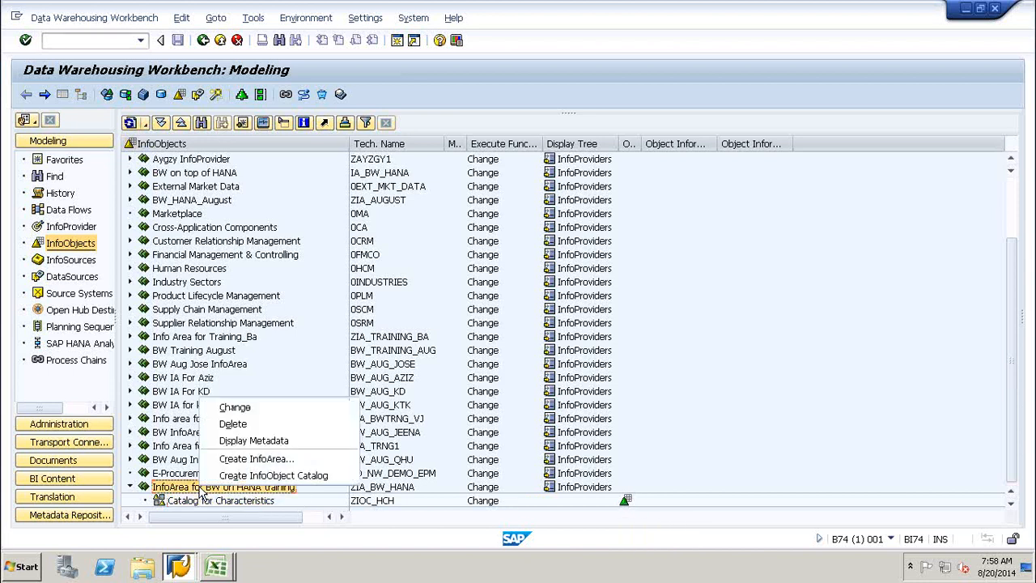
click(253, 475)
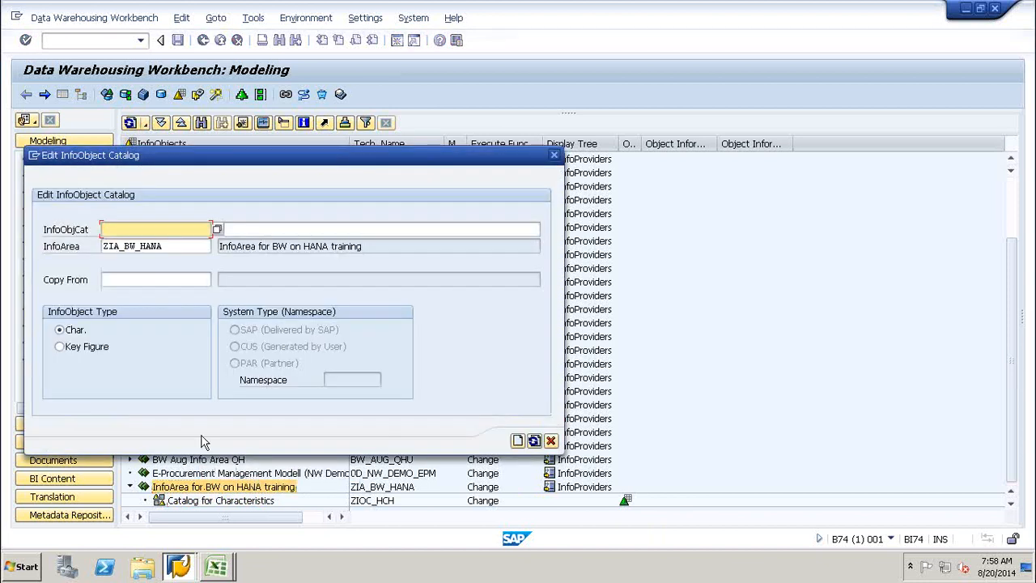
click(60, 347)
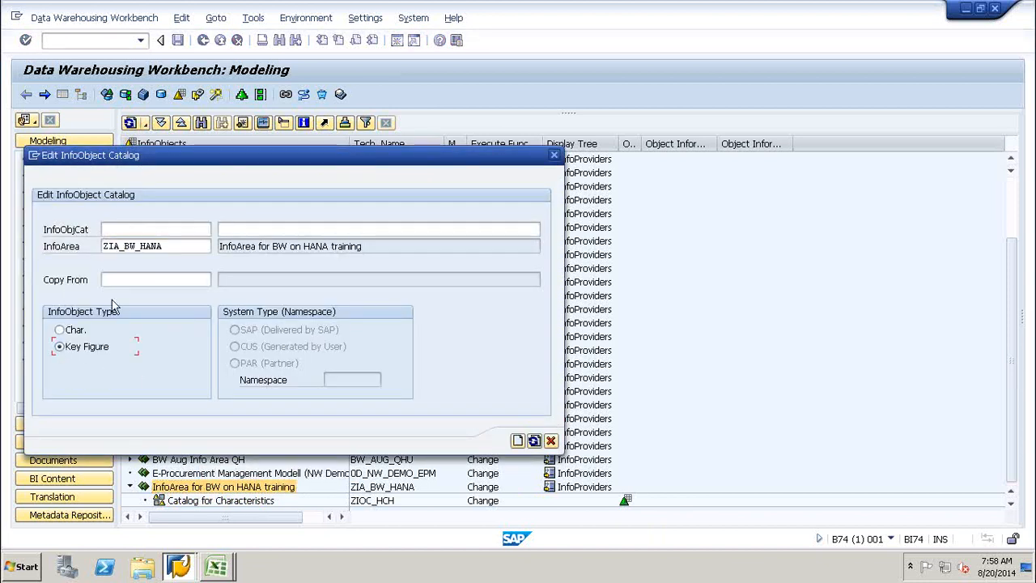
click(117, 230)
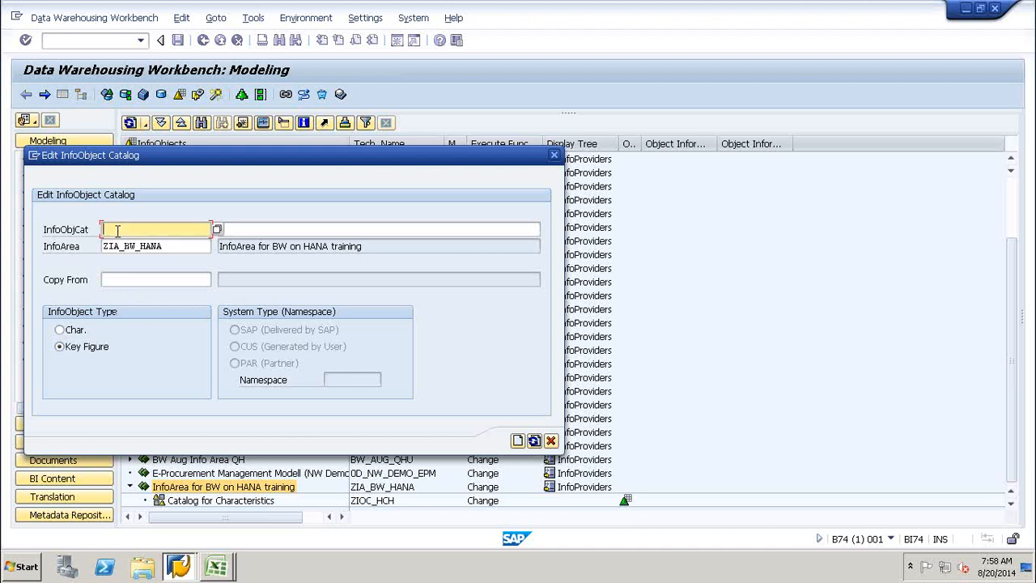
text(ZIO)
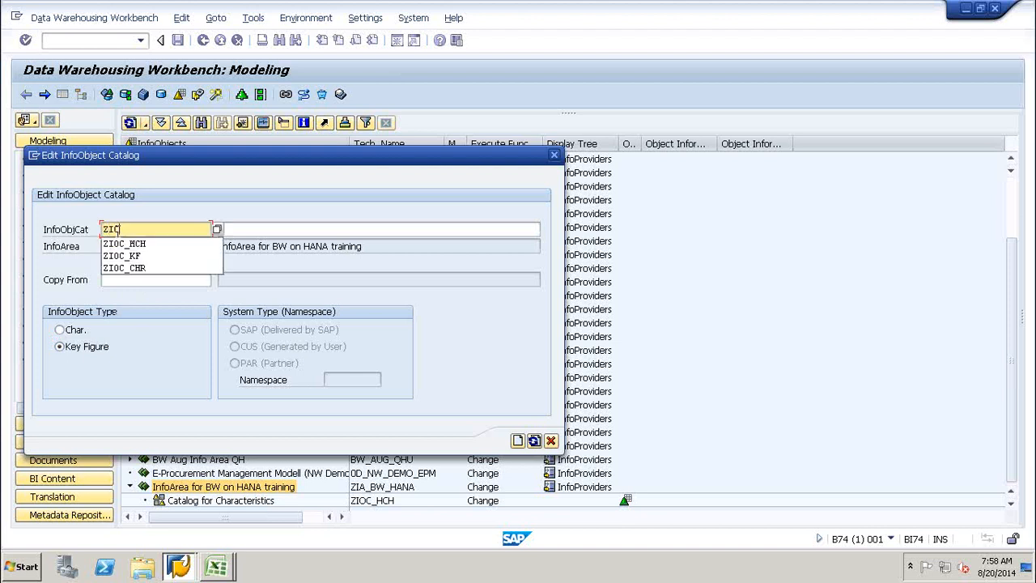
text(C_HKF)
click(248, 230)
text(Catalog for Key Figu)
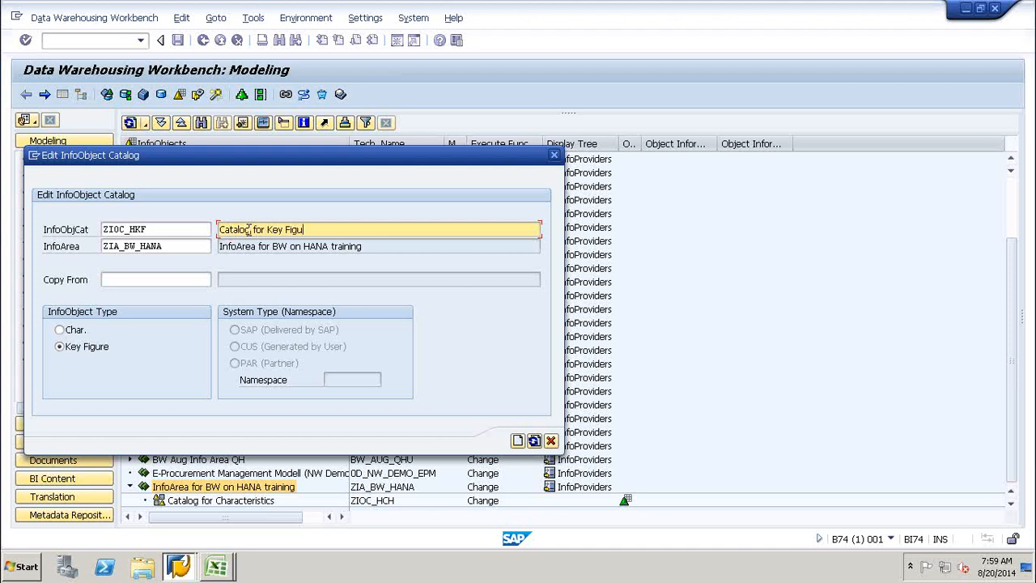
text(res)
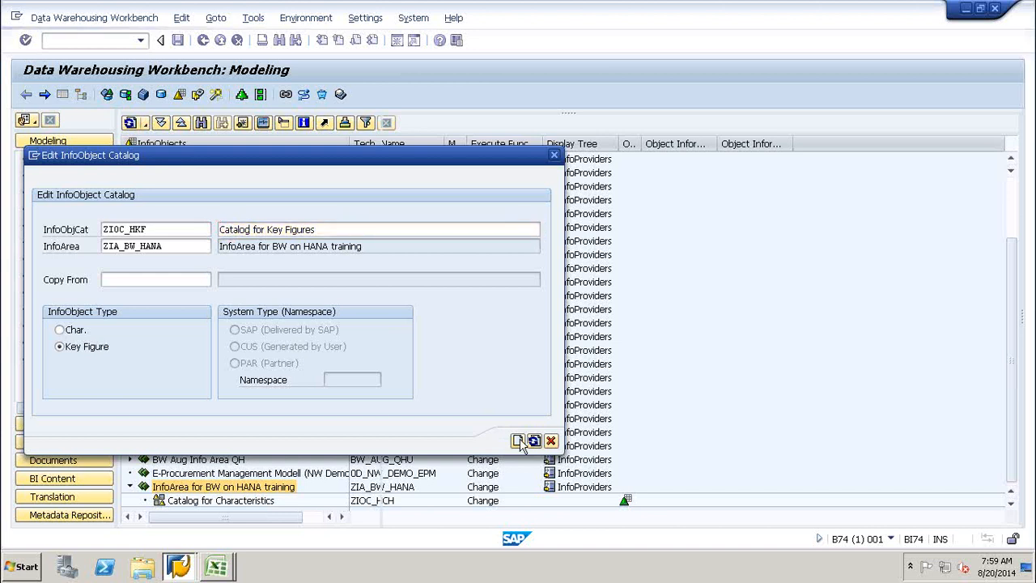
Create ZIOC_HKF, check and activate it, confirm reactivation, then return to Modeling.
click(518, 441)
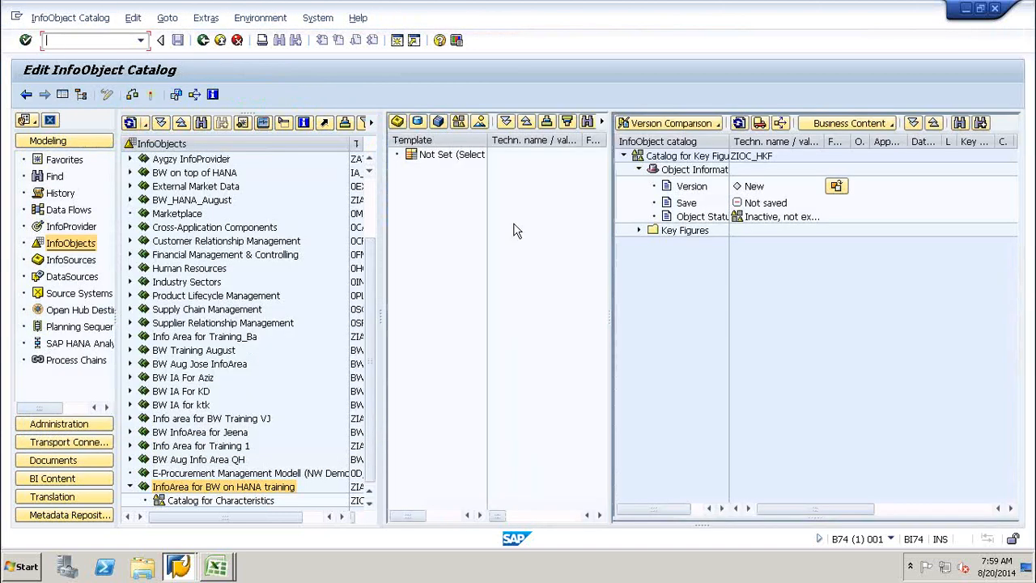
click(151, 96)
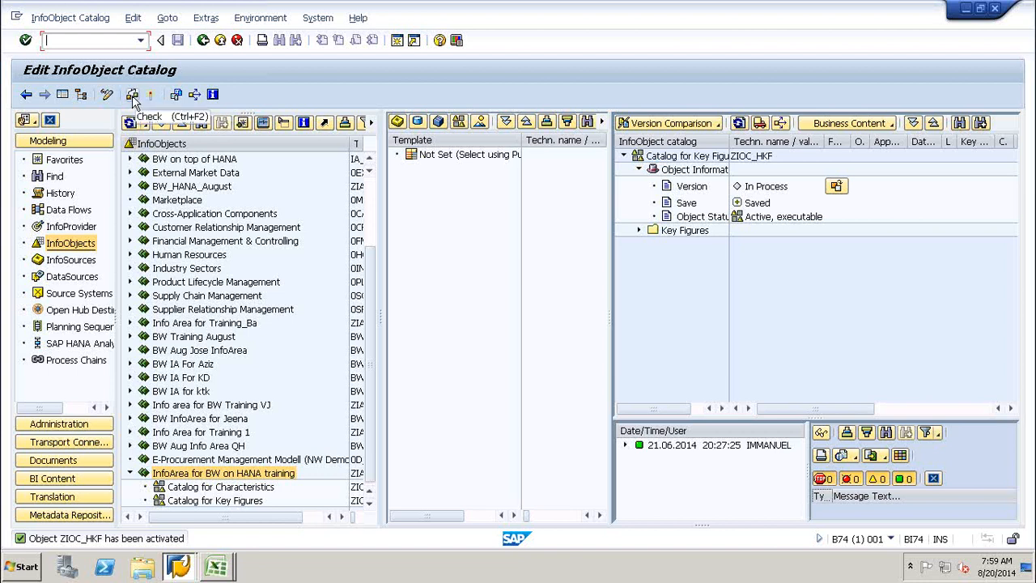
click(133, 95)
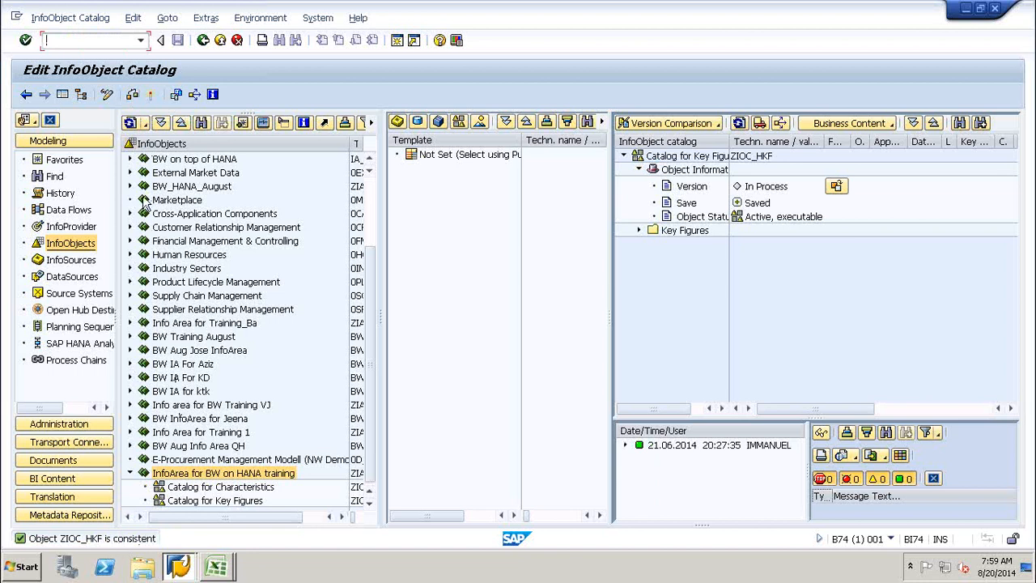
click(149, 95)
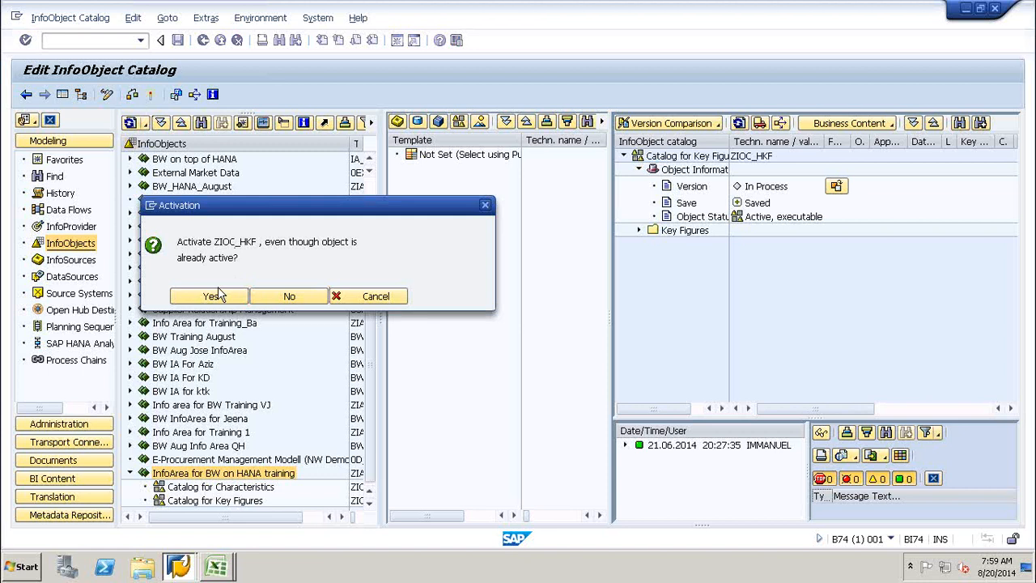
click(209, 297)
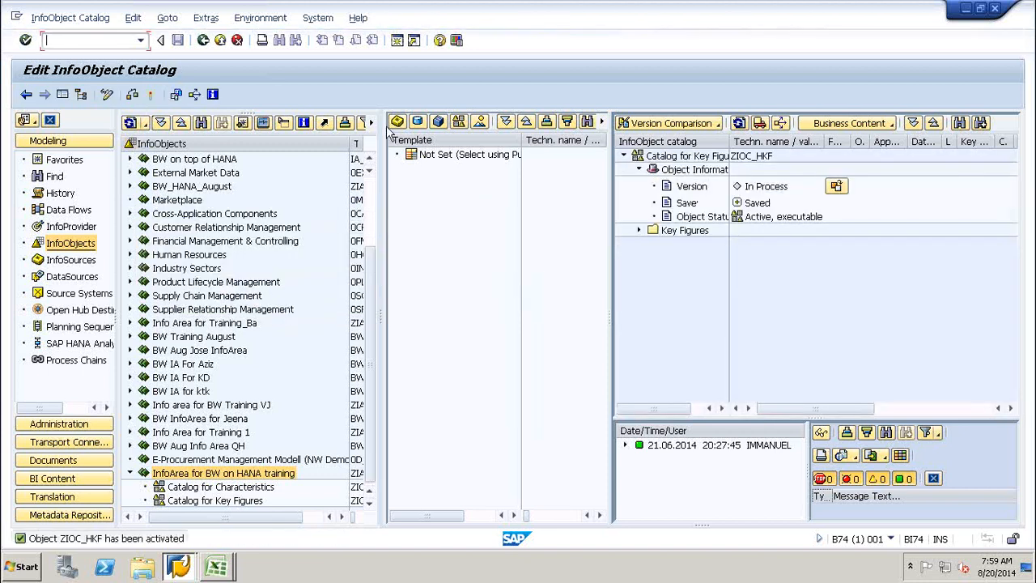
click(203, 40)
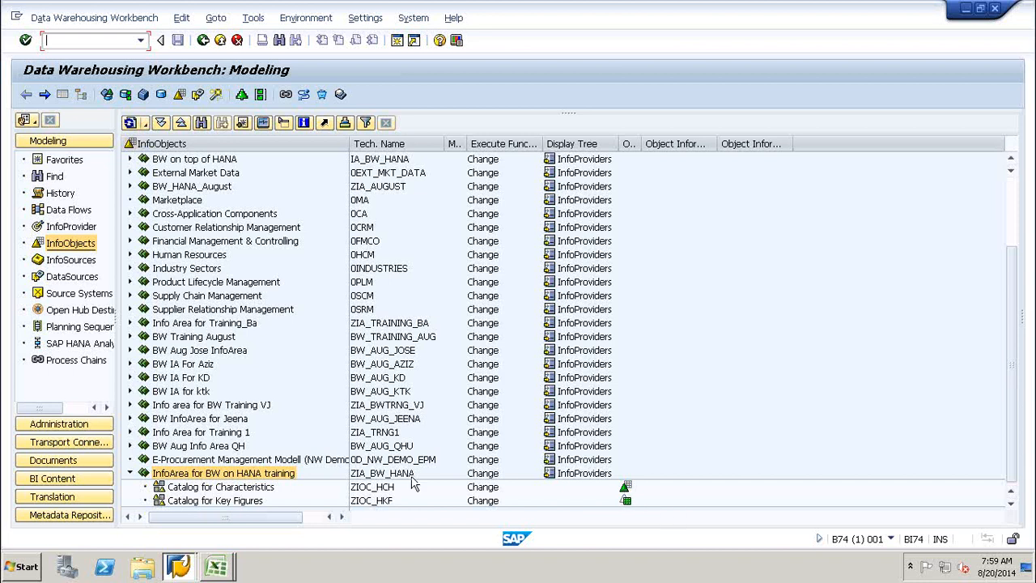
Start a new InfoObject from the Catalog for Characteristics context menu.
click(180, 488)
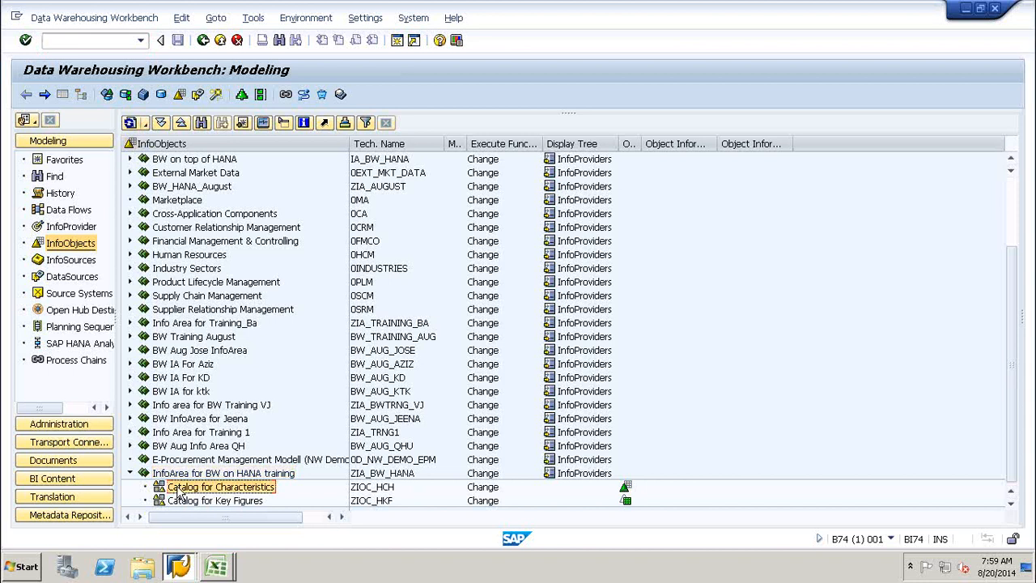
click(191, 501)
click(188, 488)
right_click(198, 495)
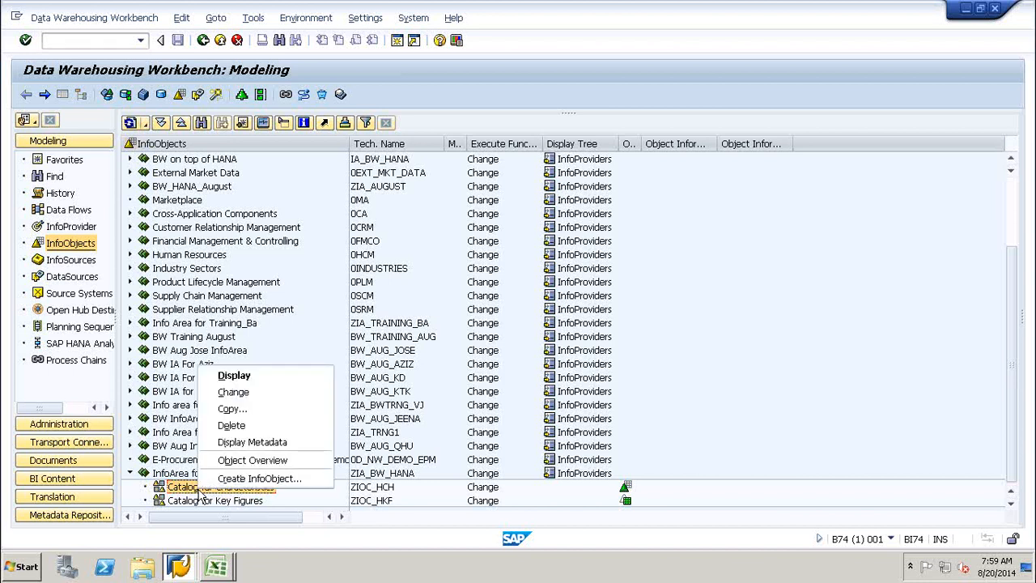
click(259, 479)
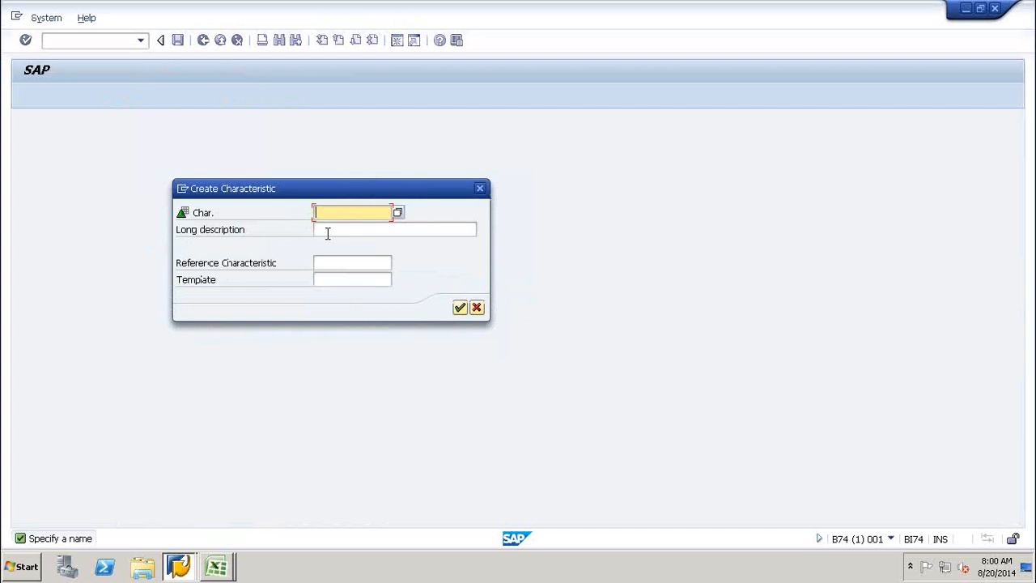
Enter characteristic name ZPRDCT_NO with long description Product Number and confirm.
text(ZPRDCT)
click(333, 230)
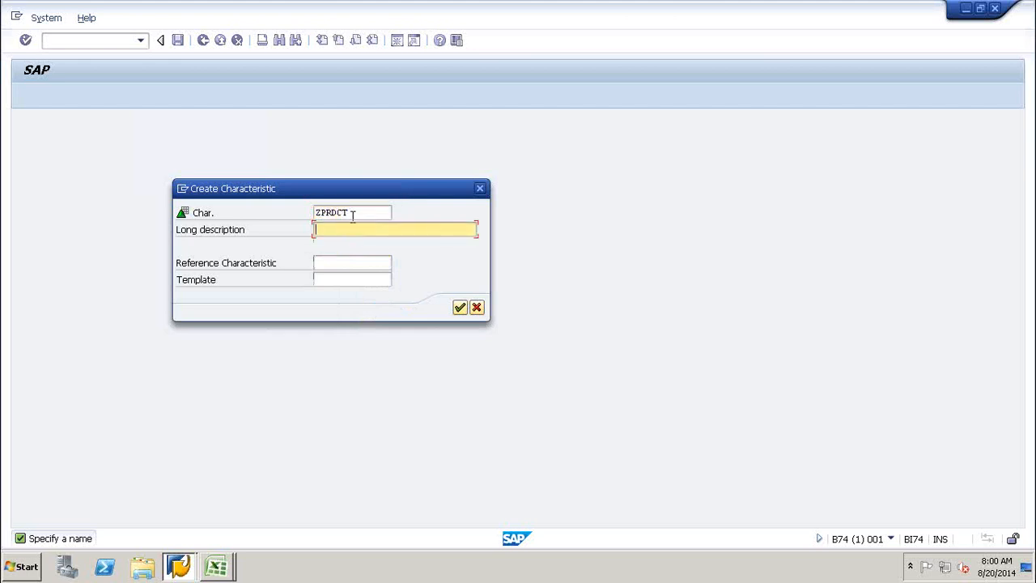
click(355, 213)
text(_NO)
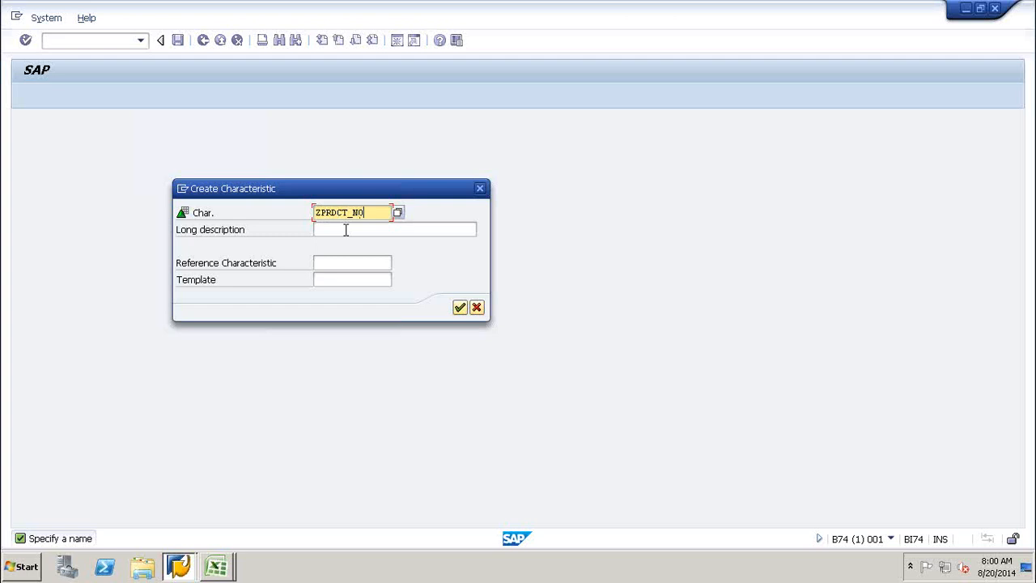
click(344, 229)
text(Product Numb)
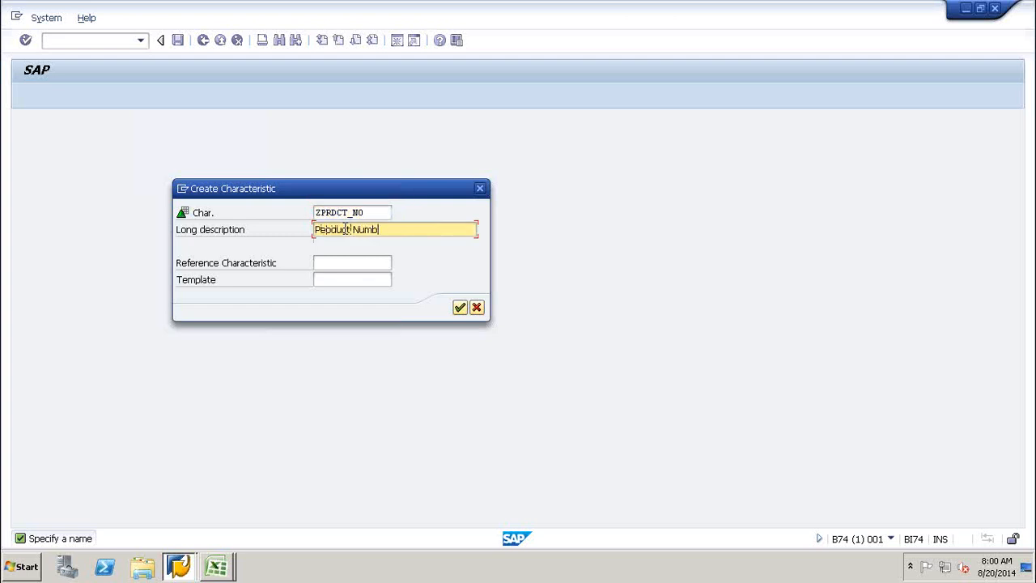
key(Return)
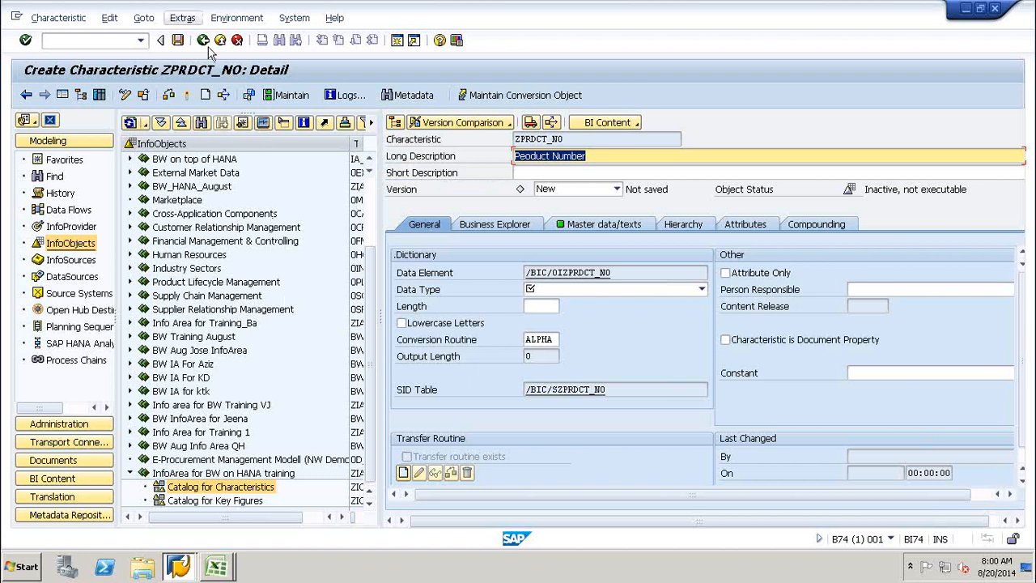
Exit the ZPRDCT_NO characteristic definition without saving it.
key(Return)
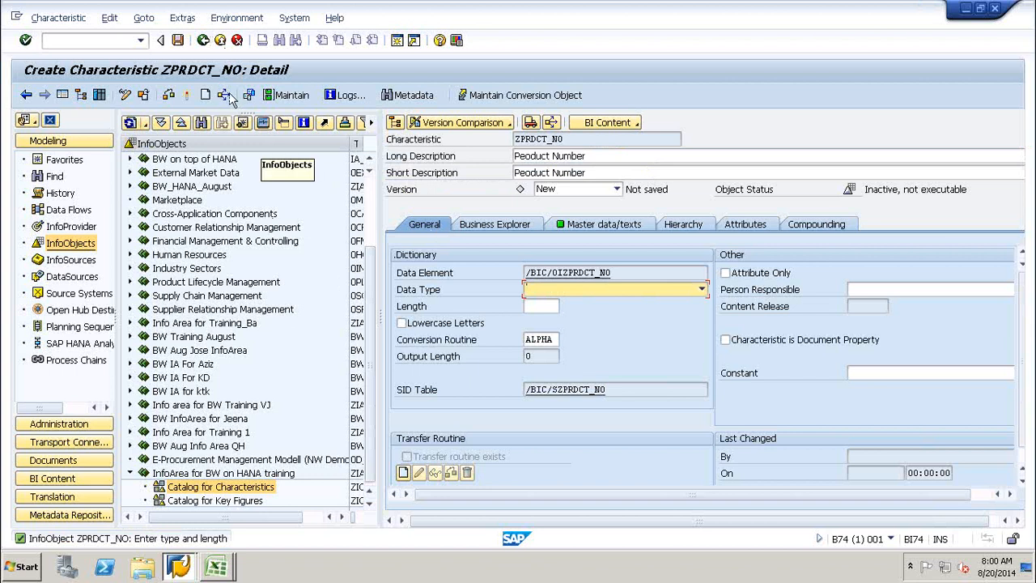
click(232, 40)
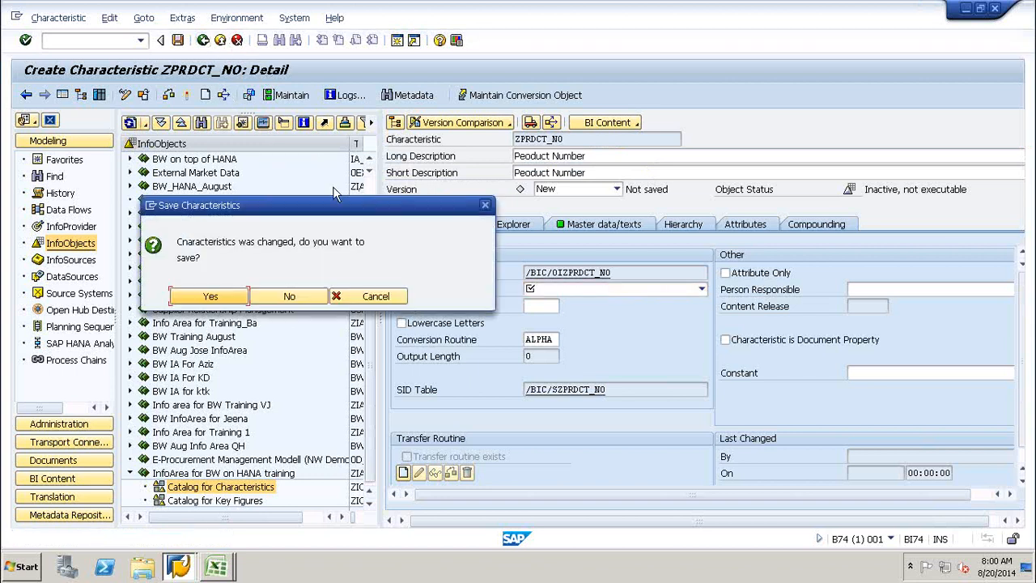
click(289, 298)
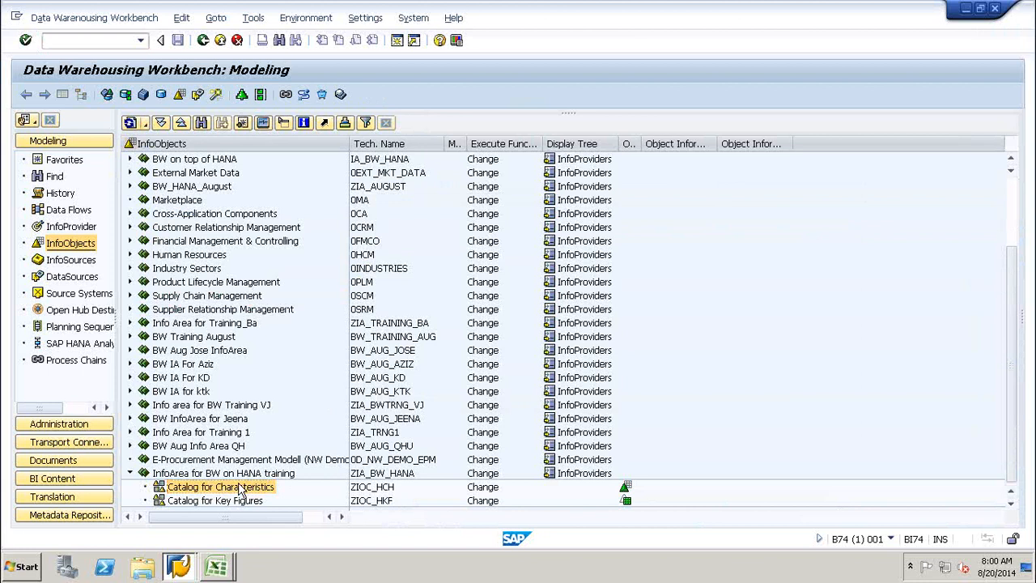
Open Create InfoObject on the characteristics catalog, then the key-figures catalog, cancelling both.
right_click(239, 489)
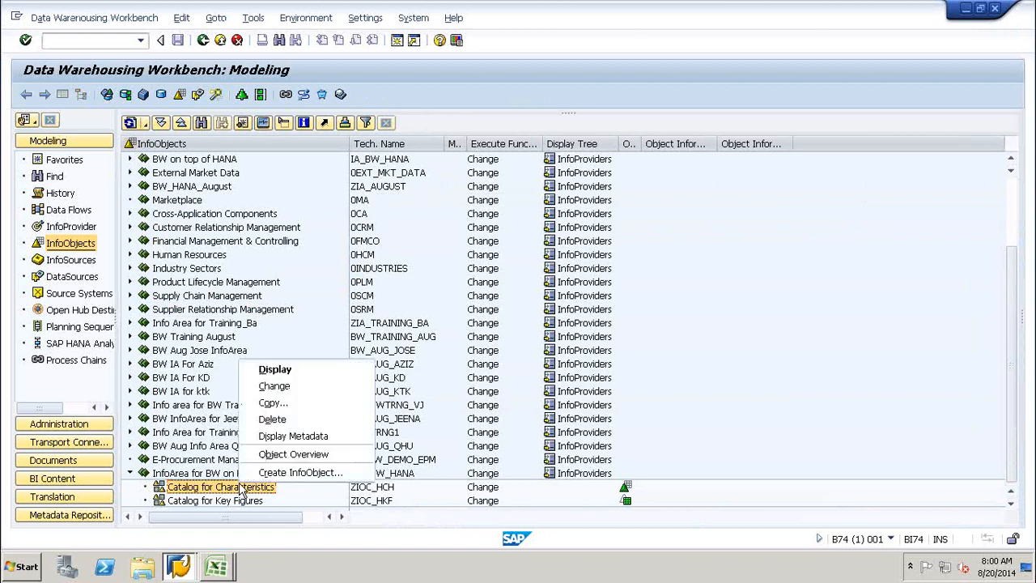
click(311, 476)
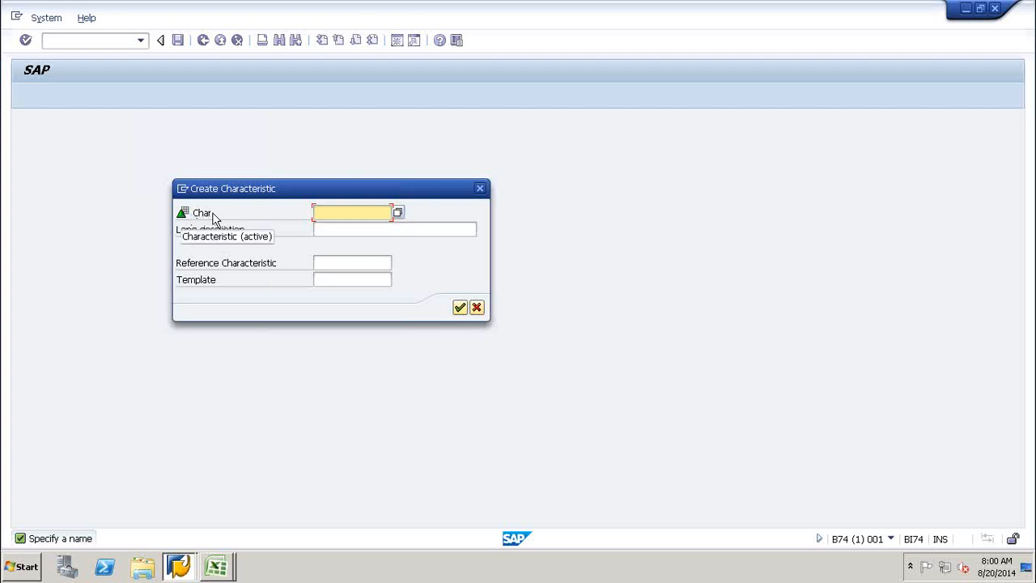
click(476, 308)
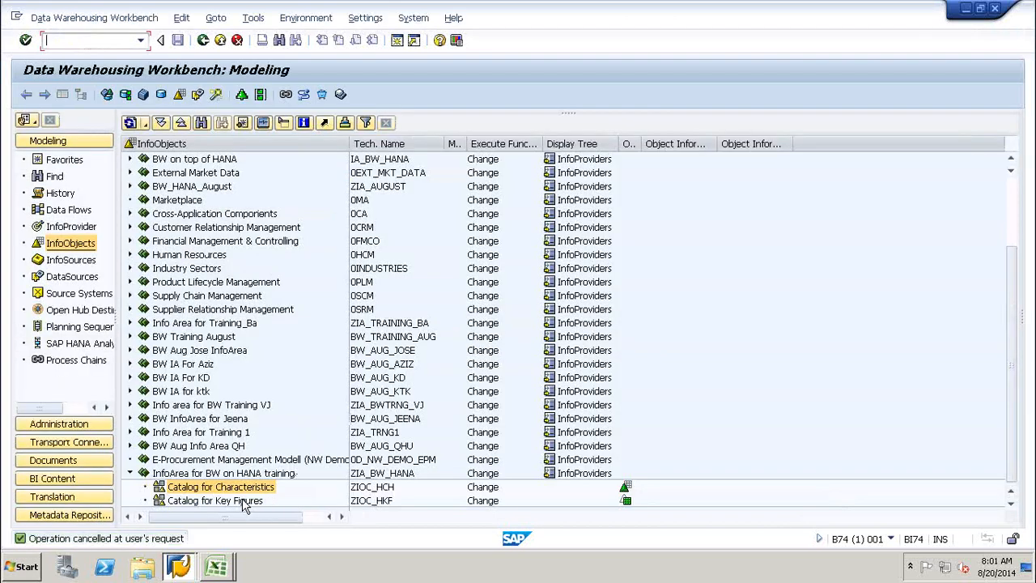
click(243, 501)
right_click(243, 501)
click(280, 488)
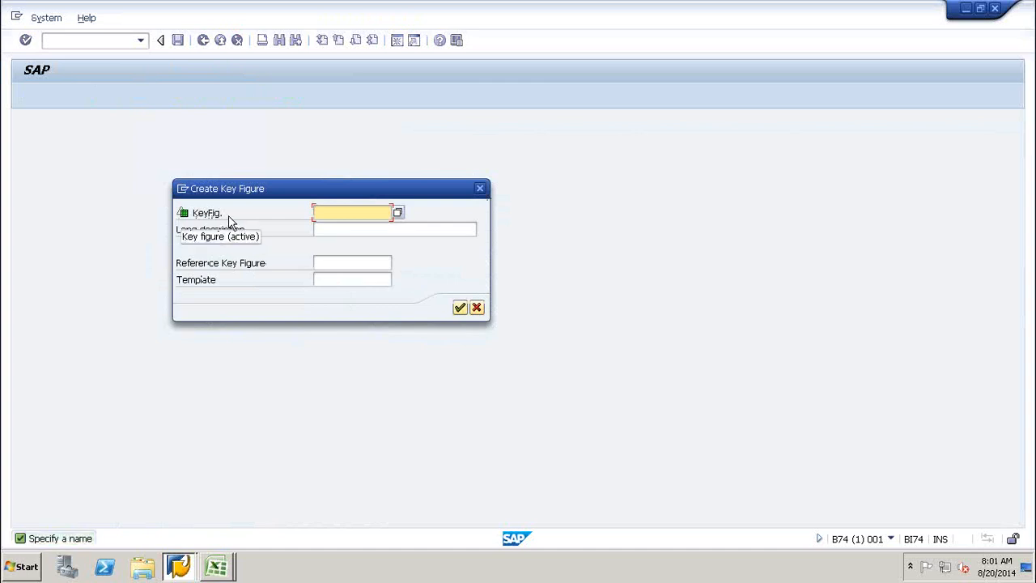
click(483, 192)
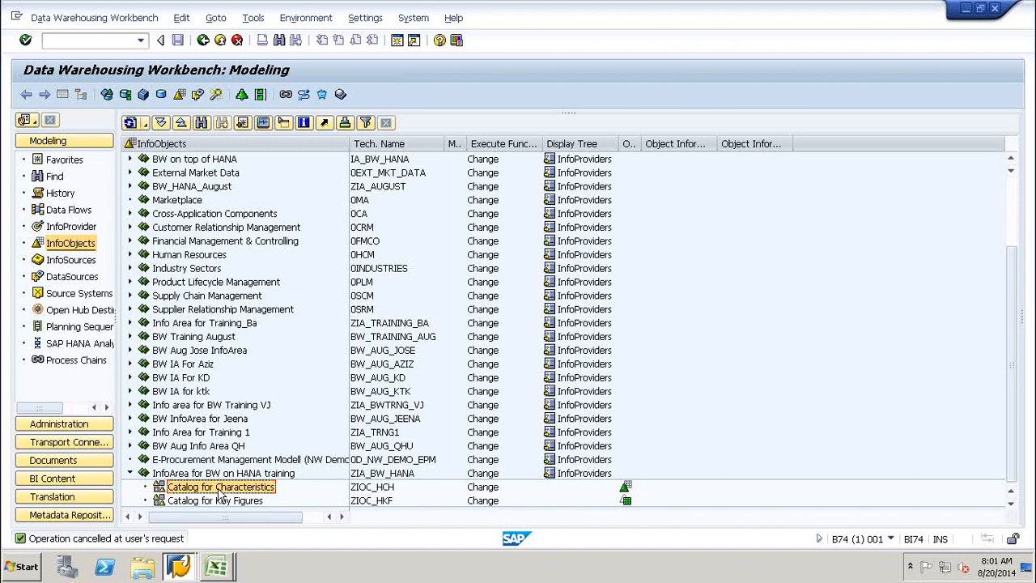
Reselect the Catalog for Characteristics and bring up its context menu.
click(227, 501)
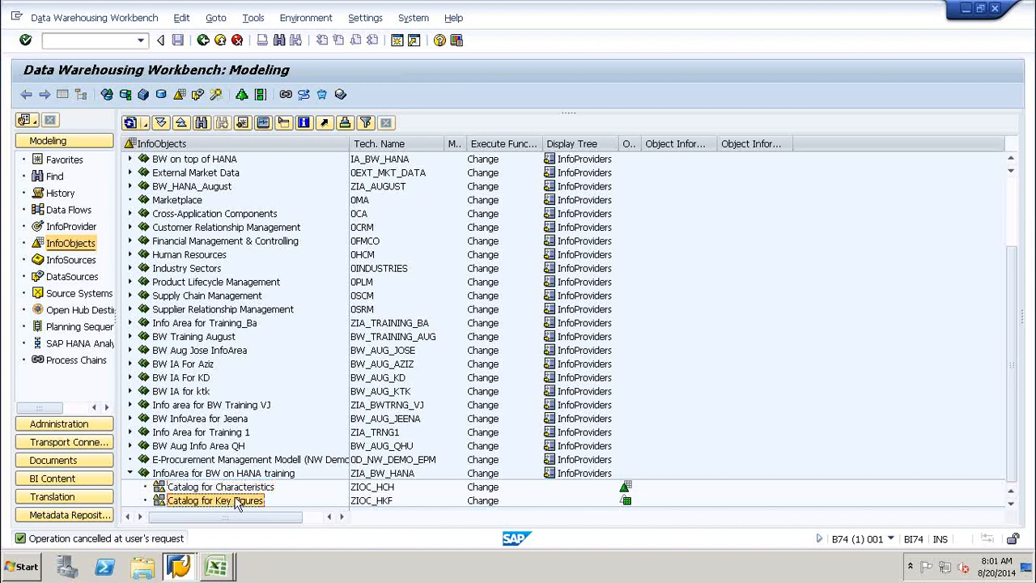
click(227, 490)
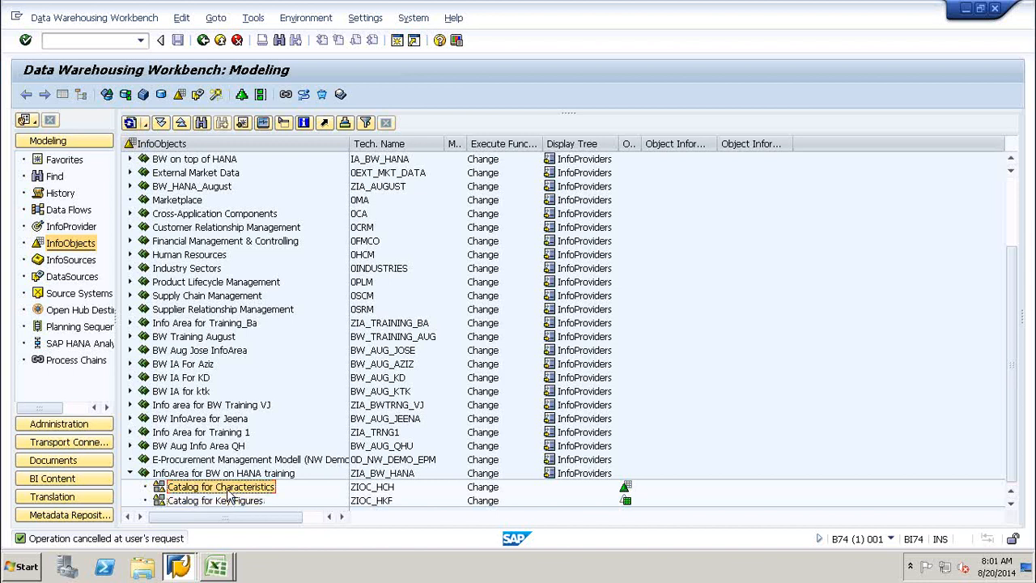
right_click(233, 488)
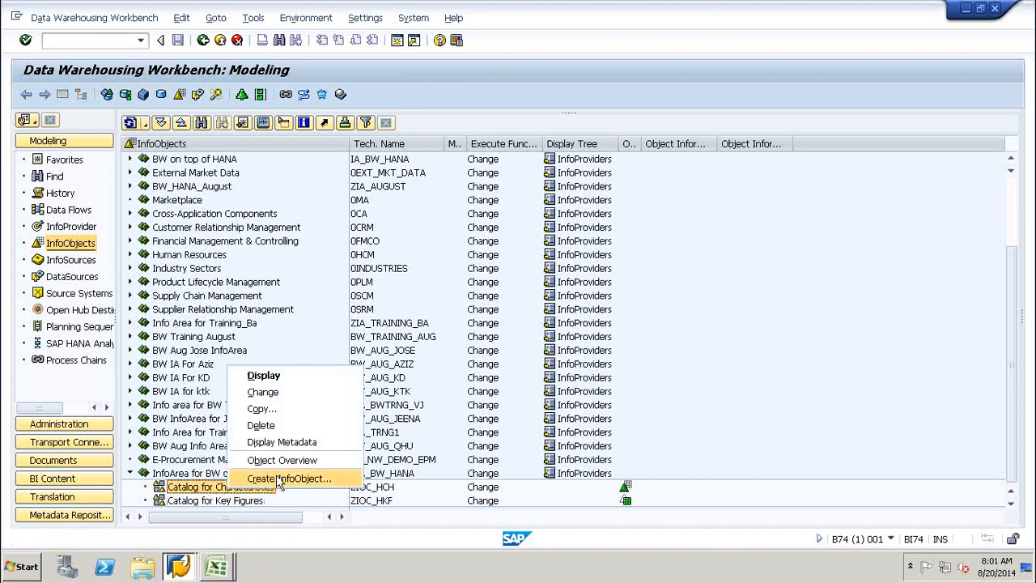
Open the Create InfoObject dialog and look over its name, description, reference and template fields.
click(276, 477)
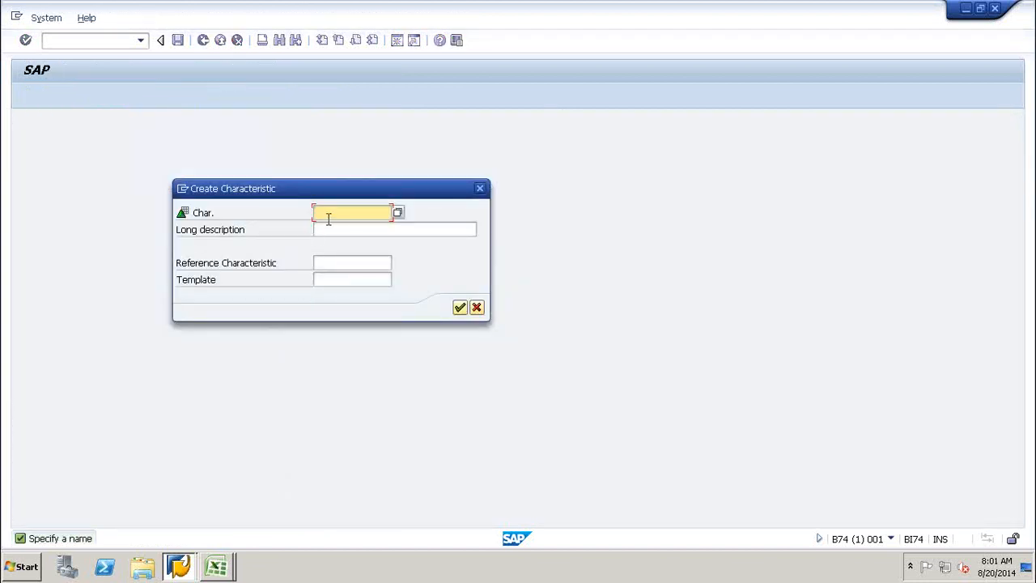
click(331, 229)
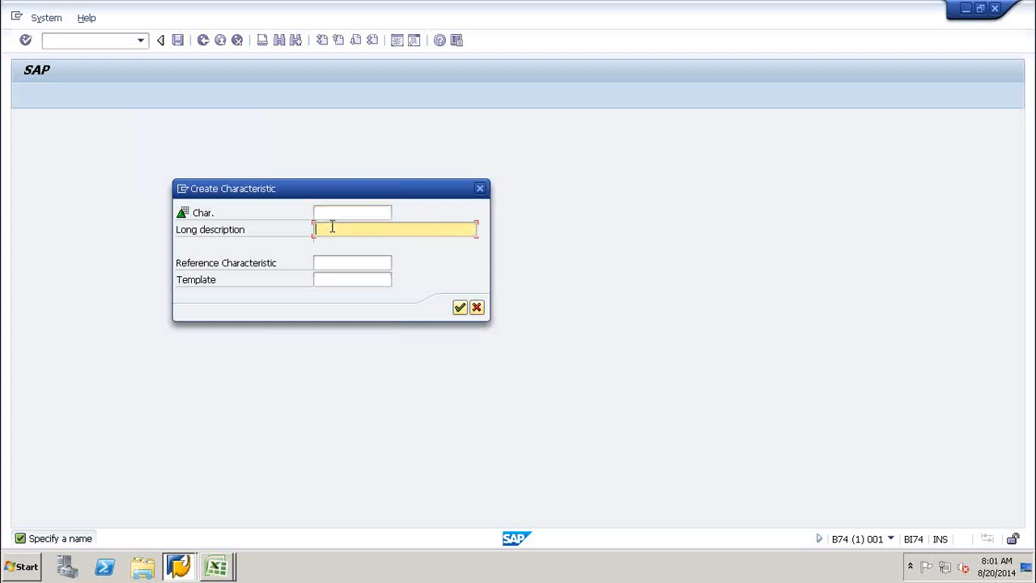
click(324, 262)
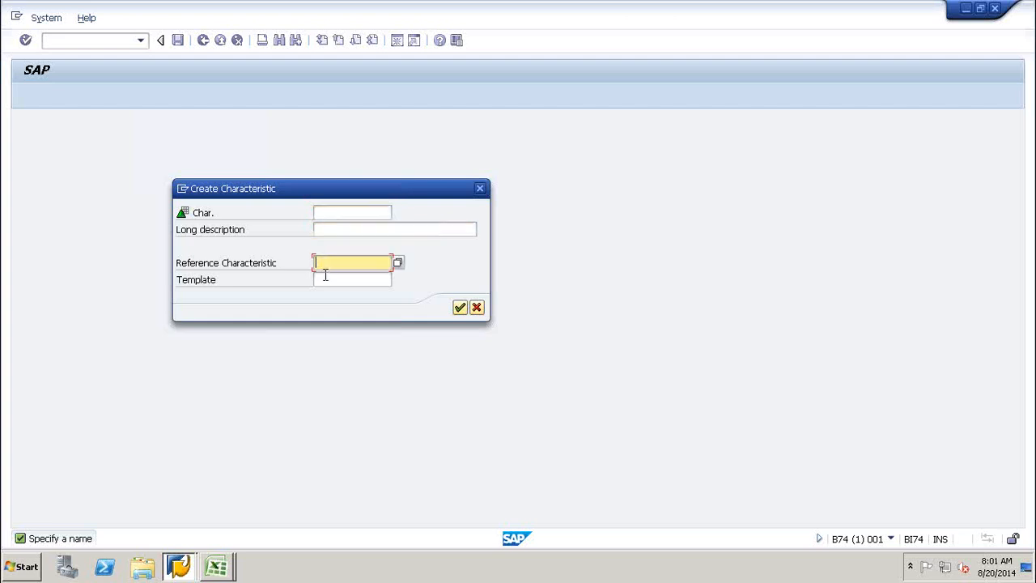
click(322, 280)
click(330, 262)
click(332, 213)
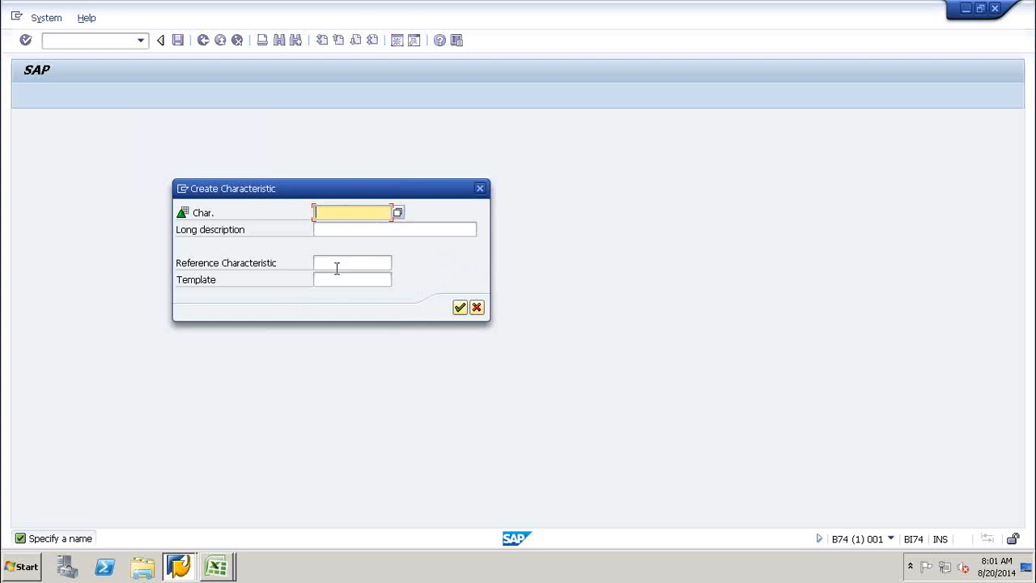
click(329, 263)
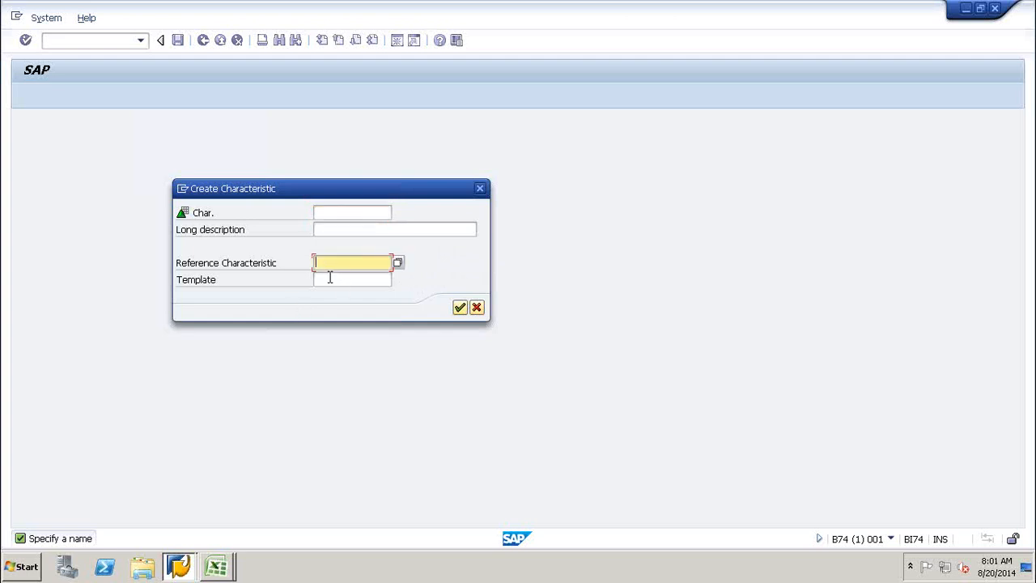
click(329, 279)
click(330, 263)
click(328, 211)
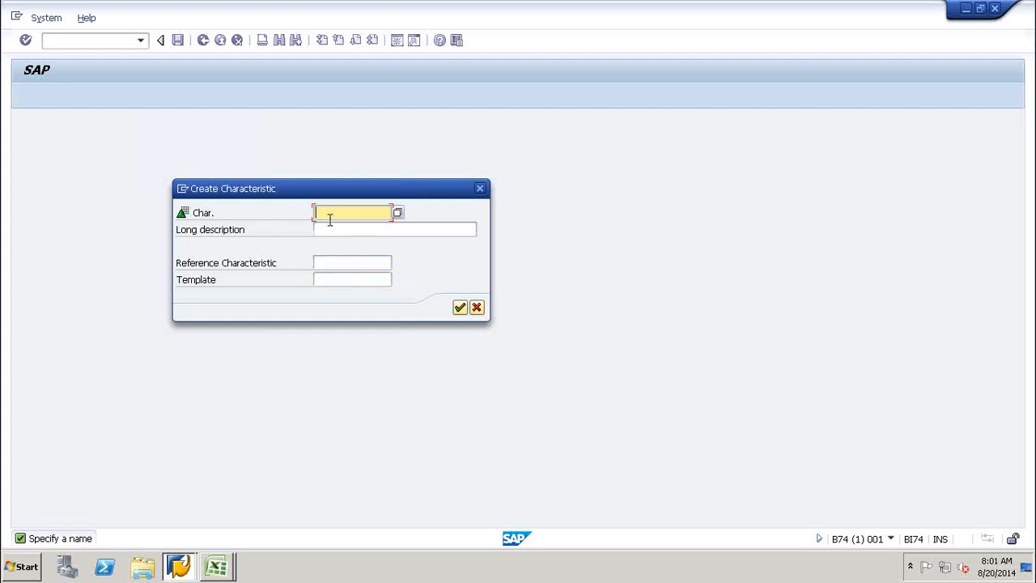
Enter characteristic ZPRDCT_NO with long description Product Number and continue.
text(Z)
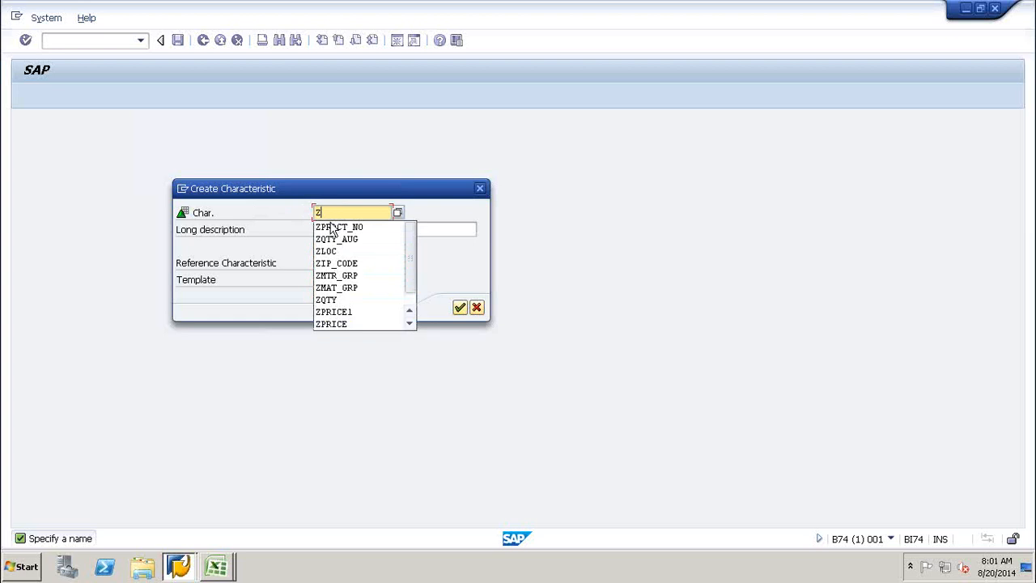
click(339, 227)
click(340, 229)
text(Product)
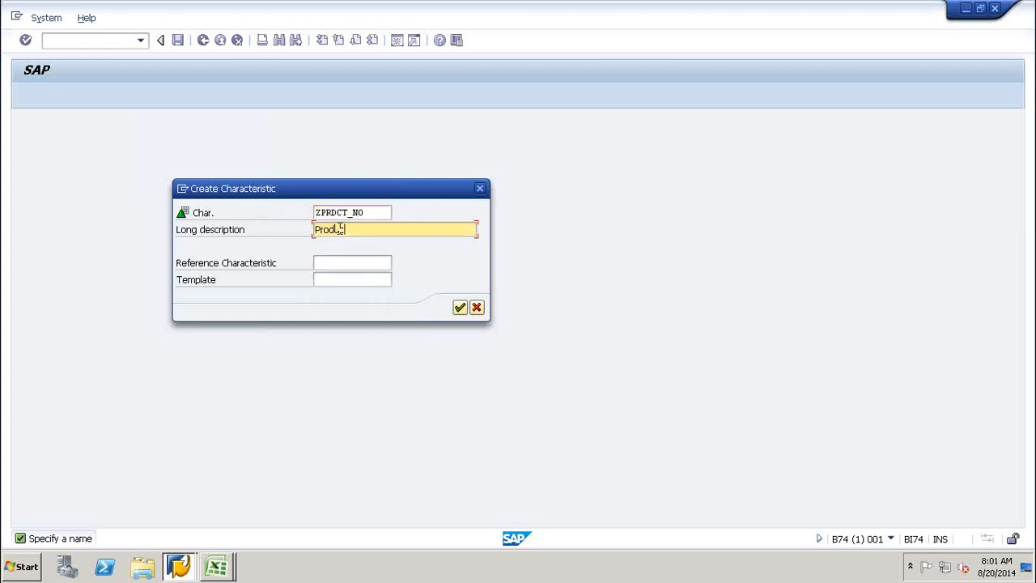
text( Number)
click(458, 308)
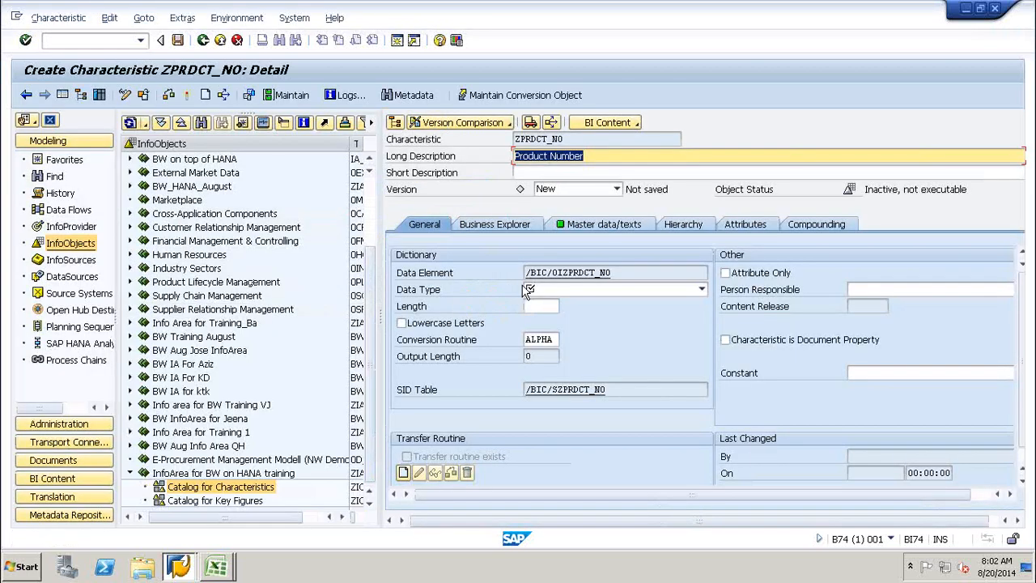
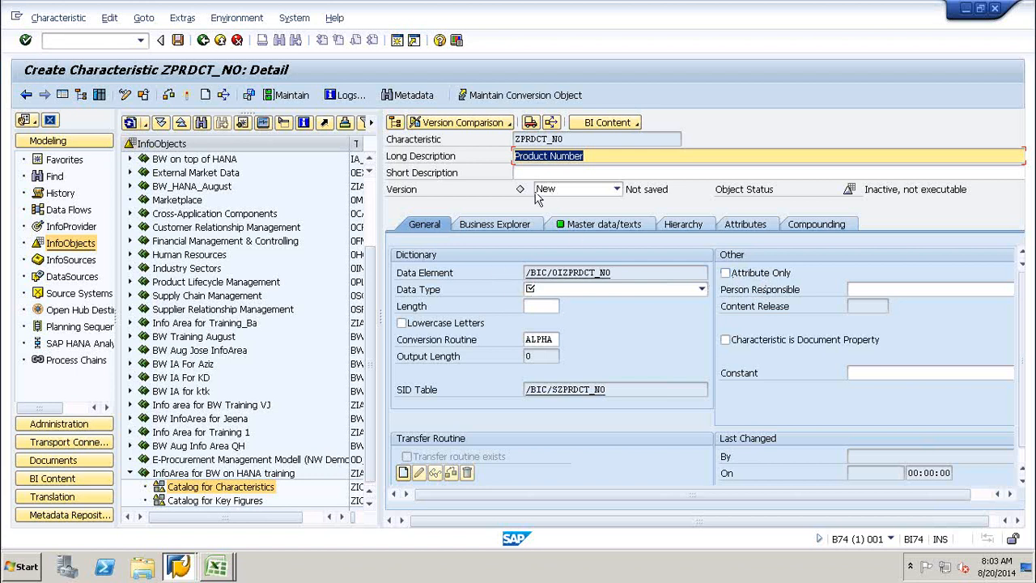
Switch from SAP GUI to the Excel workbook Book2 with the InfoArea outline.
mouse_move(218, 569)
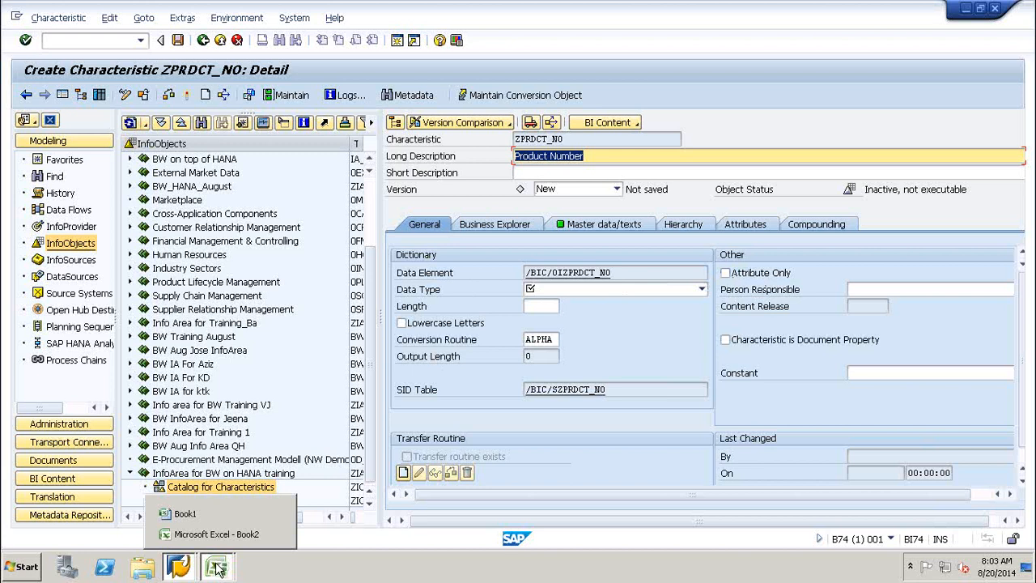
click(213, 534)
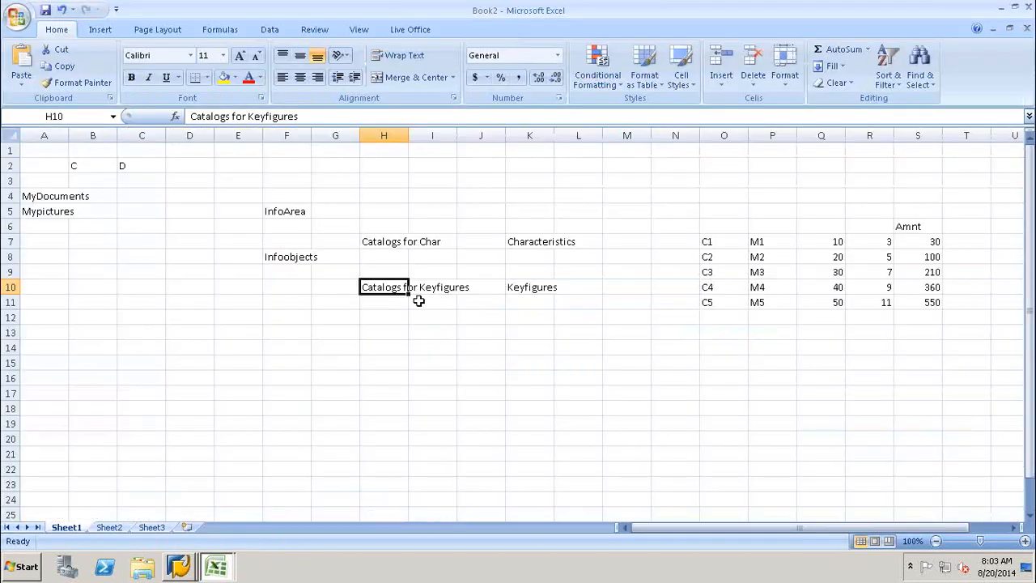
Type the labels Cust in G16, Product in G18 and Sales in G20.
click(353, 361)
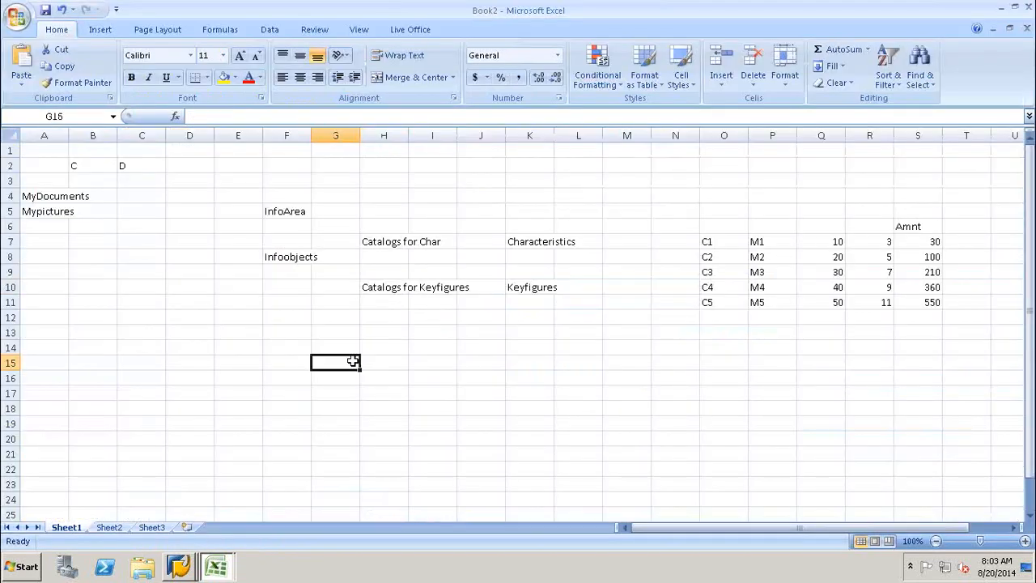
click(314, 395)
click(336, 378)
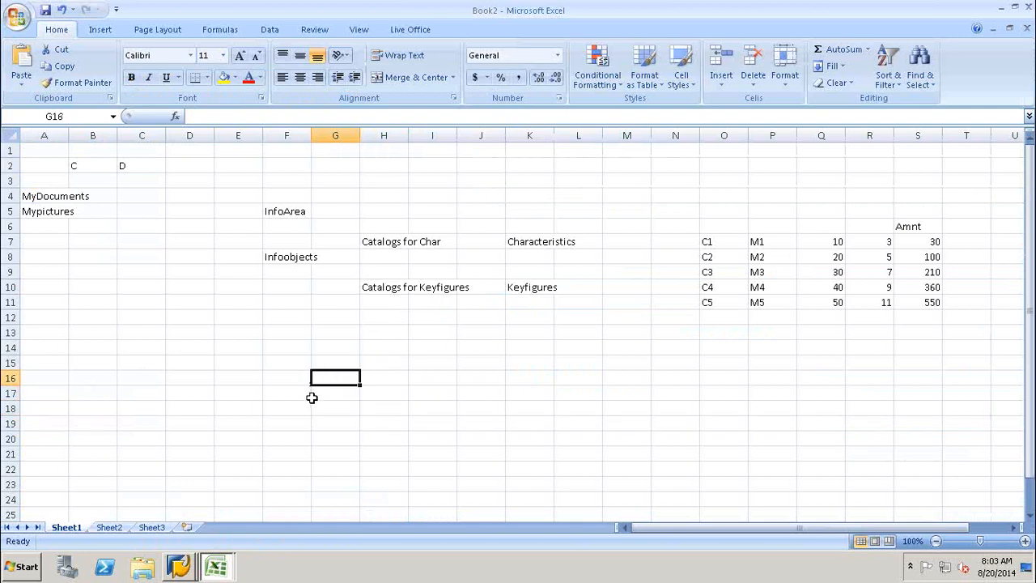
text(Cust)
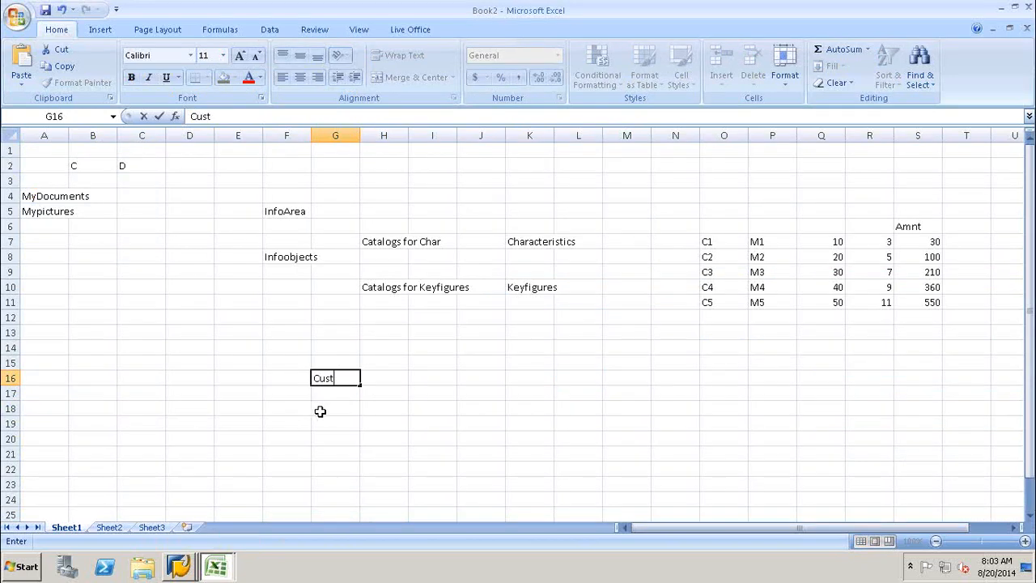
click(319, 409)
text(Produ)
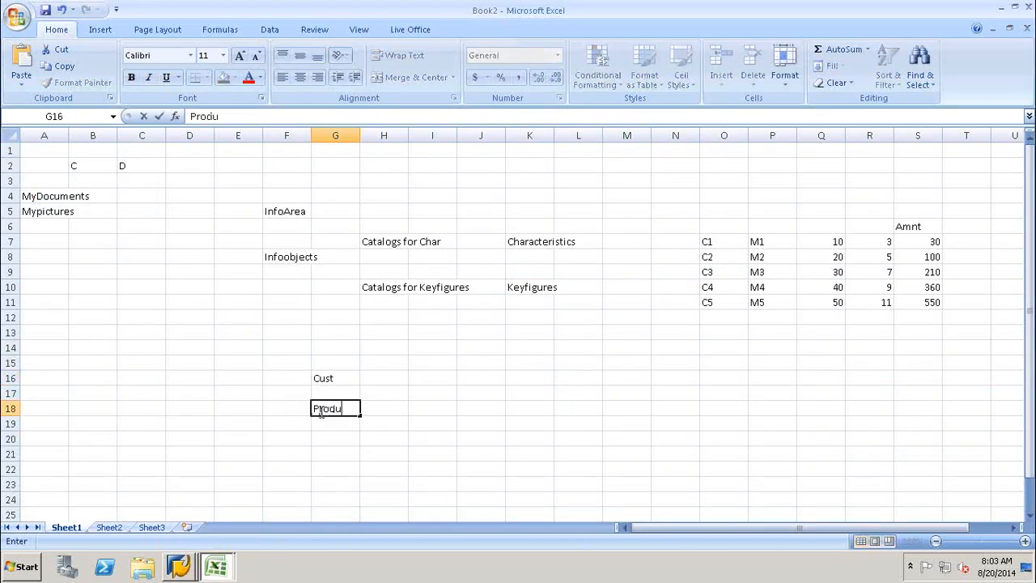
text(ct)
click(323, 437)
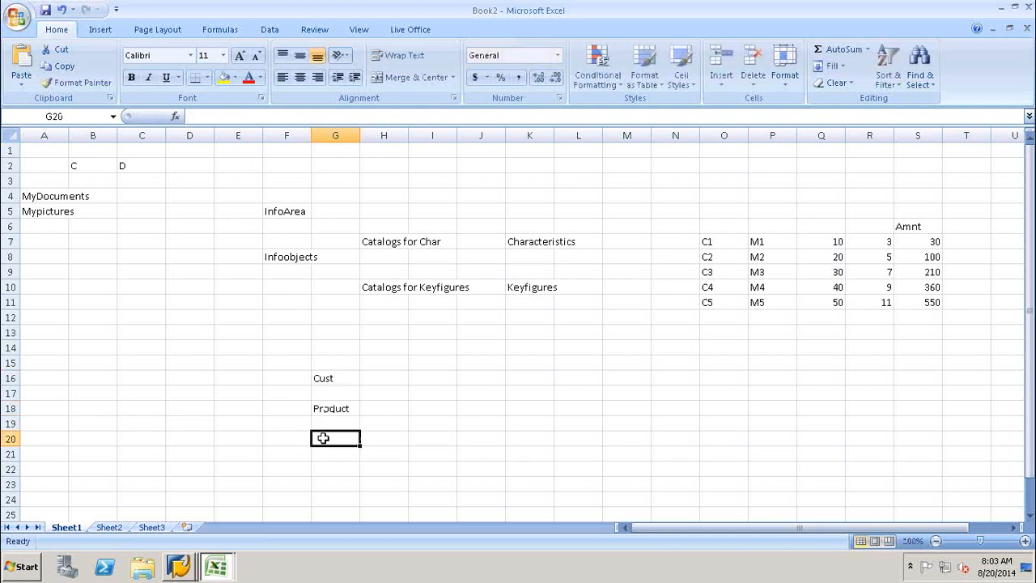
text(Sales)
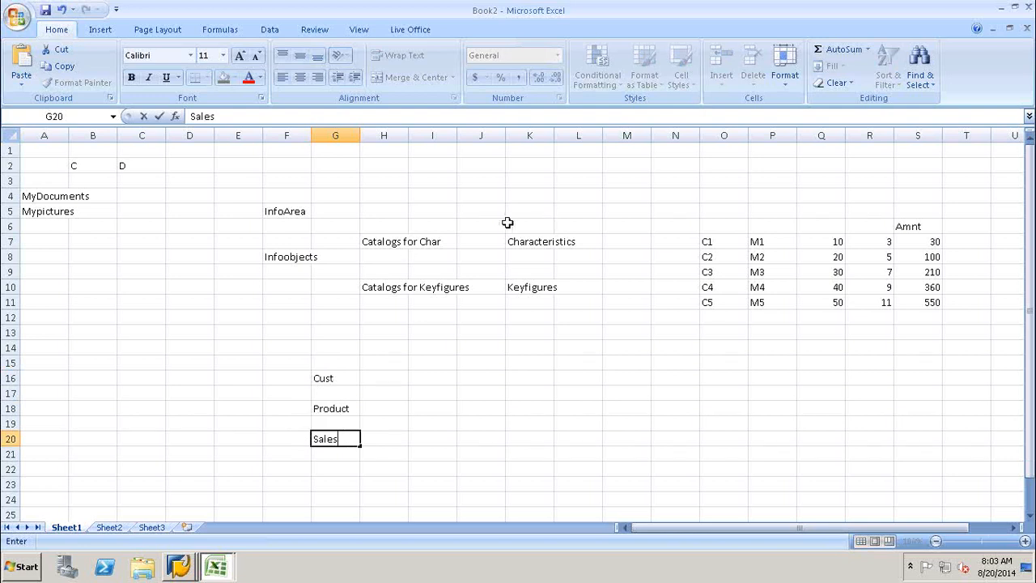
click(452, 369)
click(439, 377)
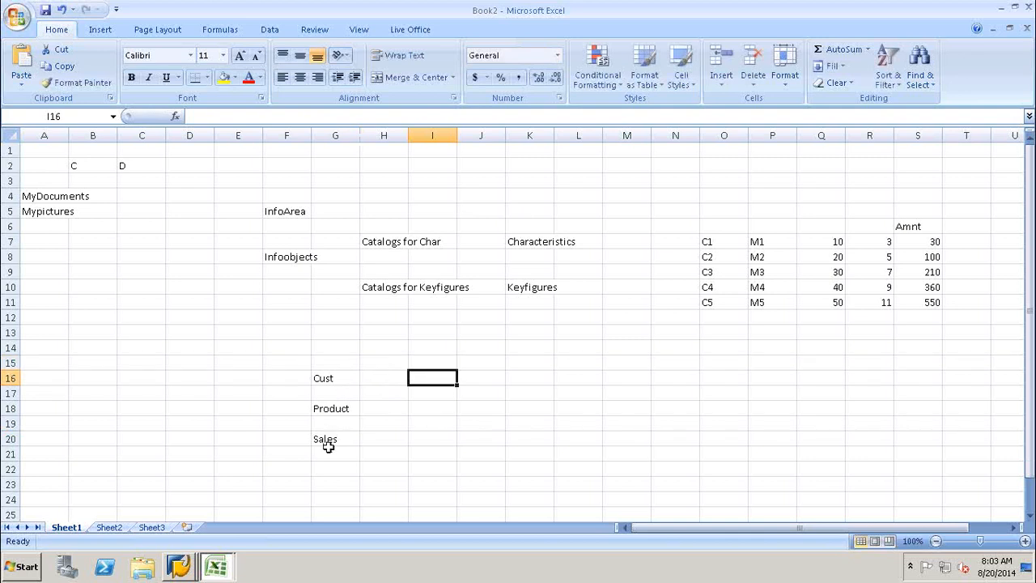
Reselect the Product label in G18 to point it out.
click(280, 409)
click(347, 409)
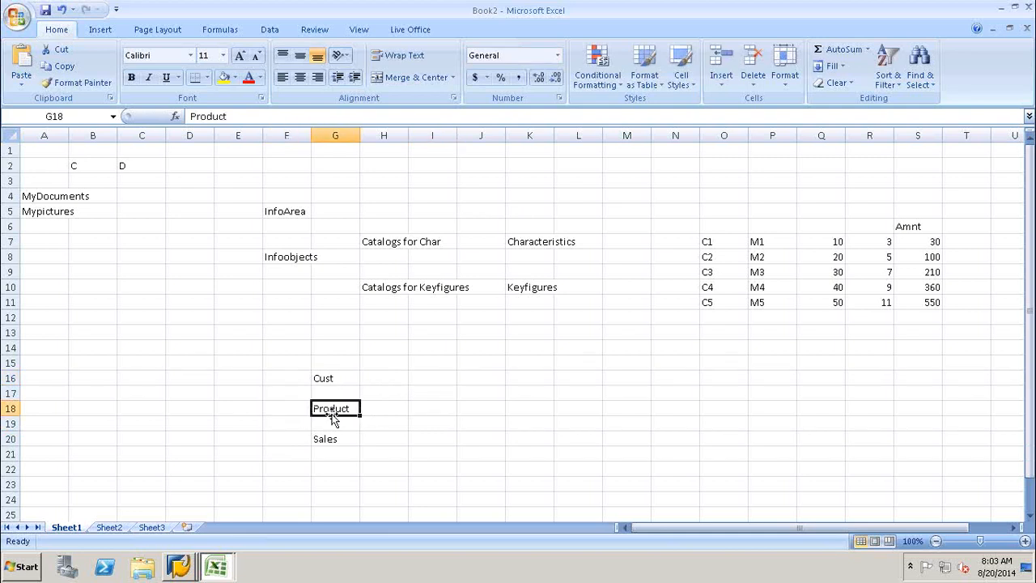
click(293, 409)
click(348, 408)
Enter Men in I18, Women in J18, Trosuers in I19 and Shorts in I20.
click(430, 410)
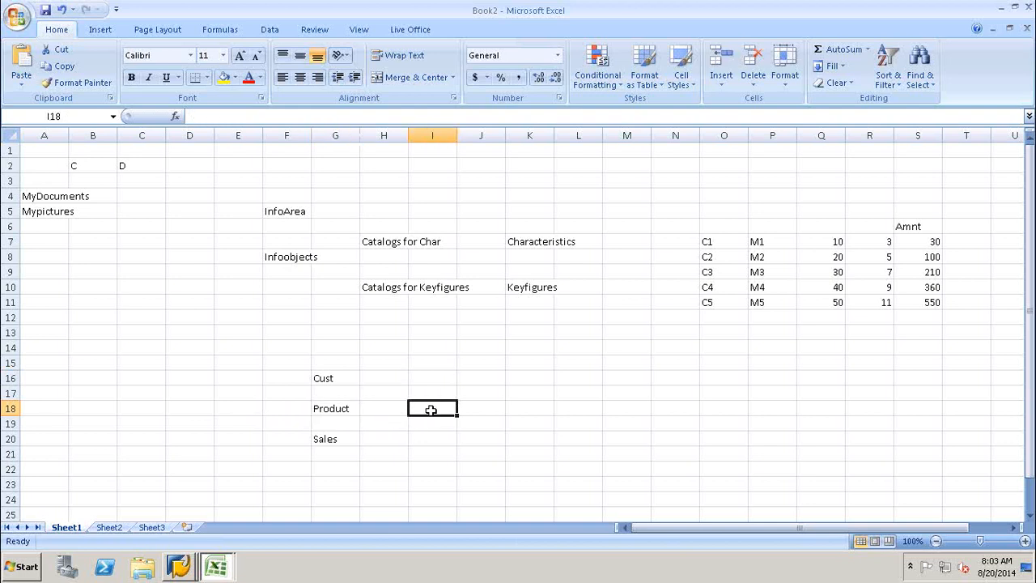
text(Men)
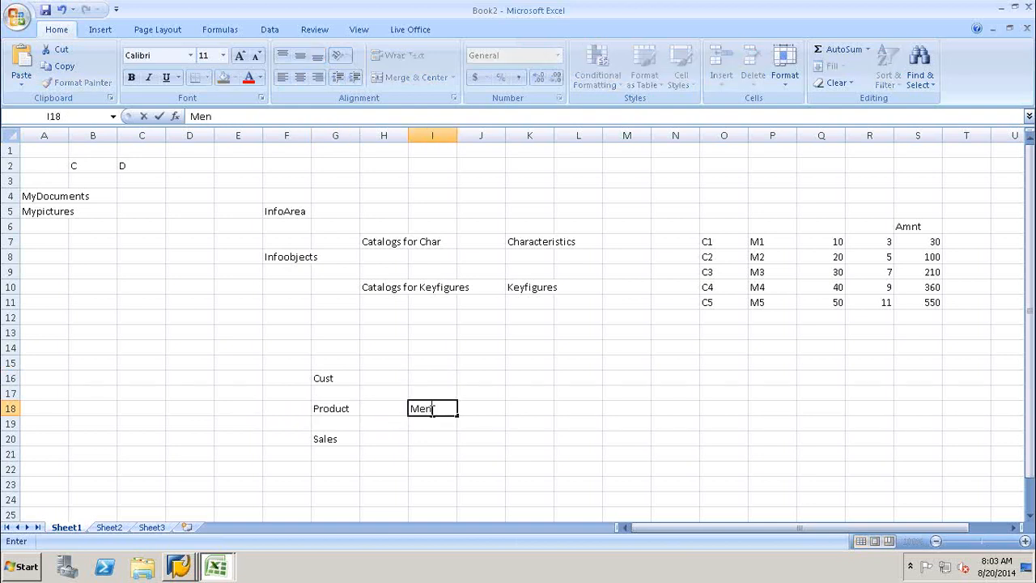
click(494, 407)
text(Women)
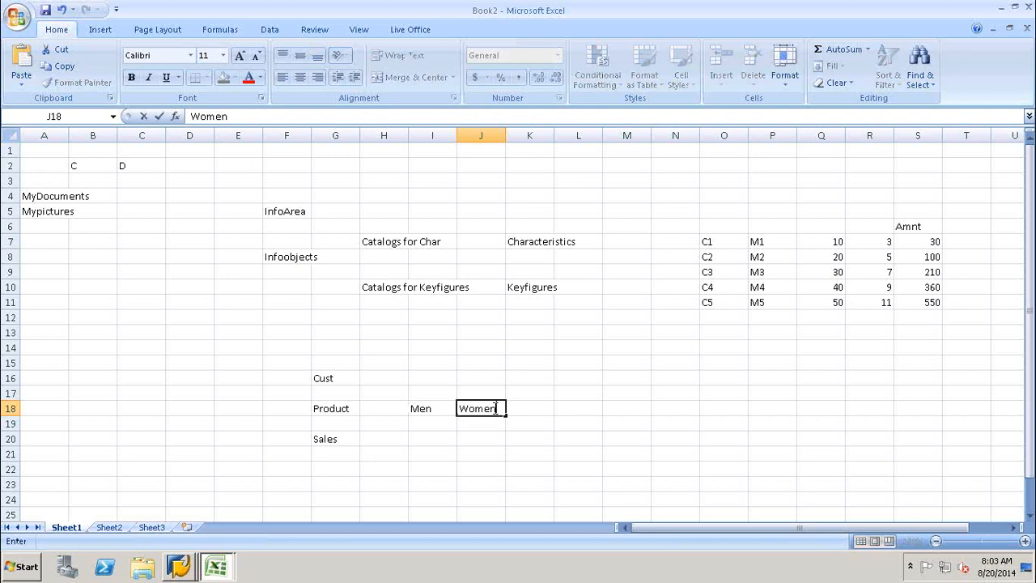
click(430, 427)
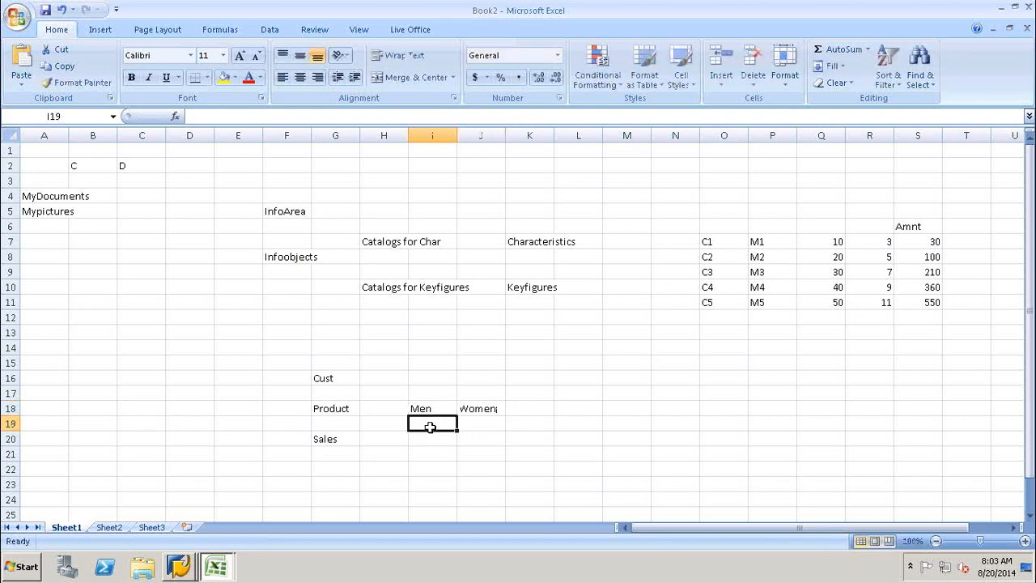
text(Trosuers)
click(421, 443)
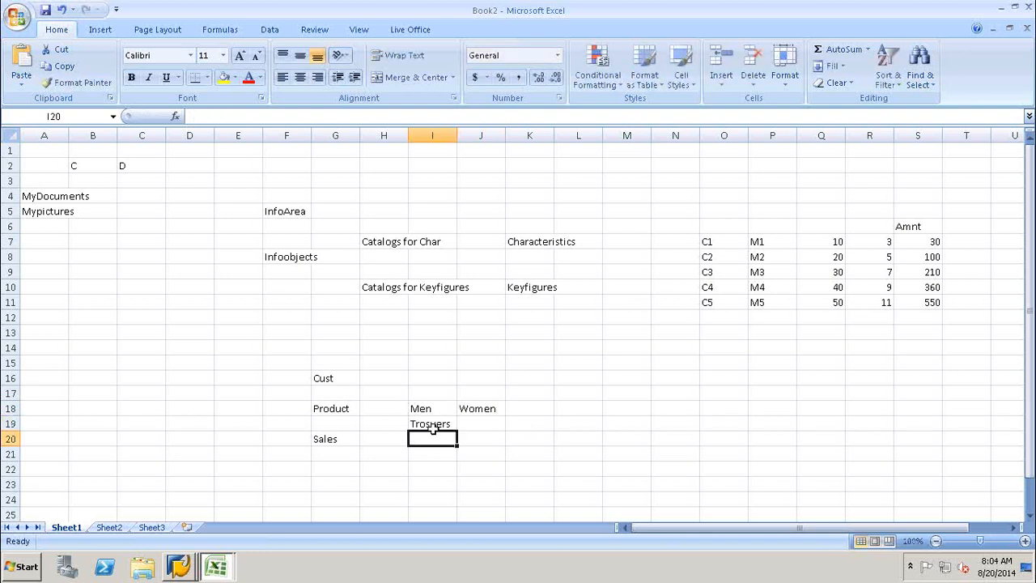
text(Shorts)
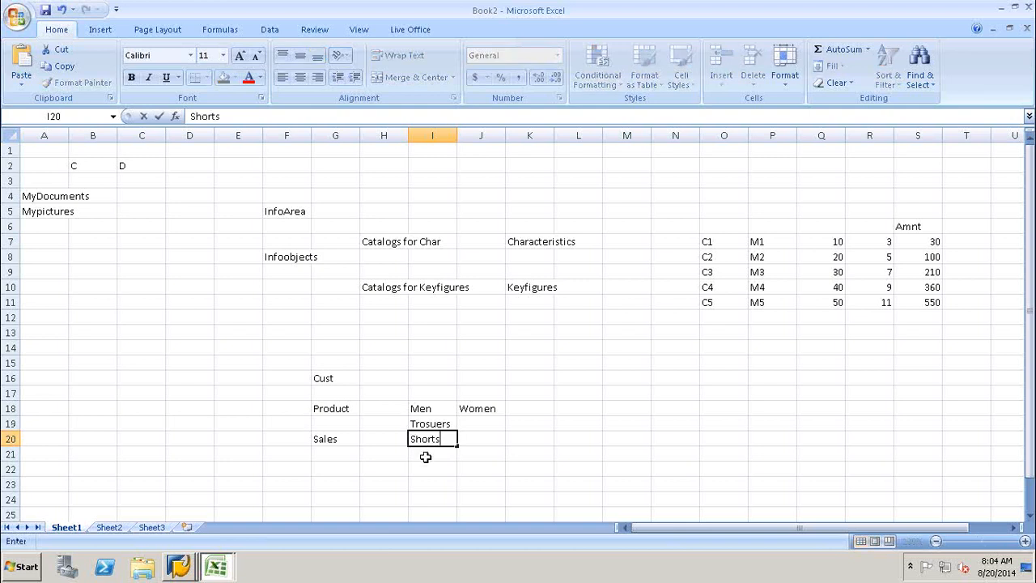
click(426, 457)
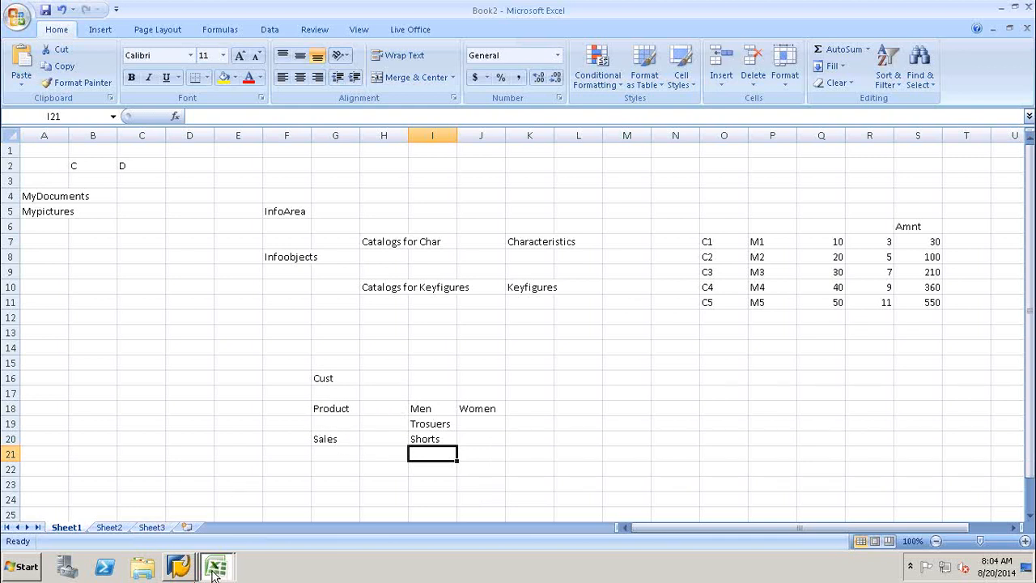
Point out the Trosuers and Shorts entries, then return to the Product label.
click(433, 425)
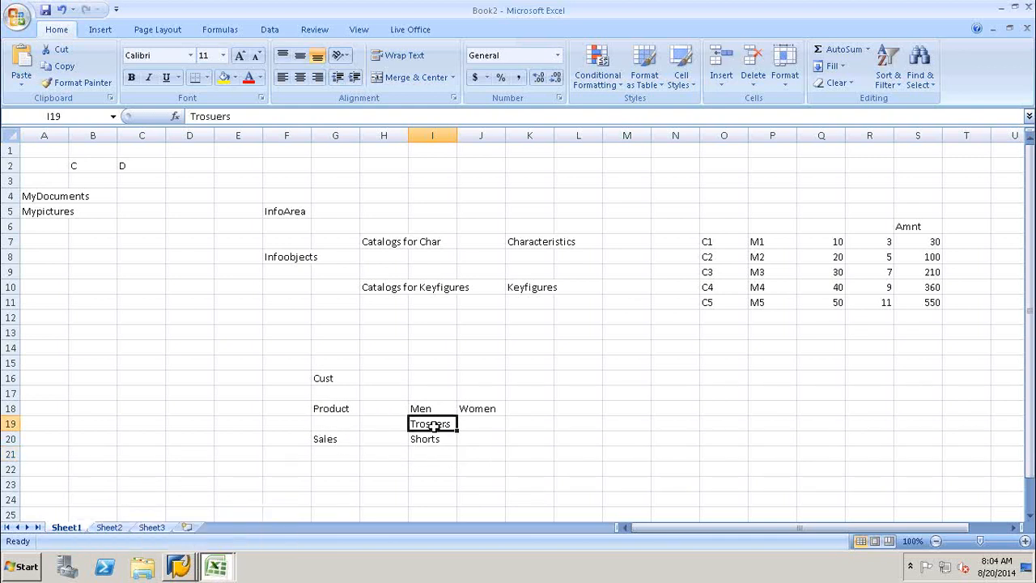
click(424, 438)
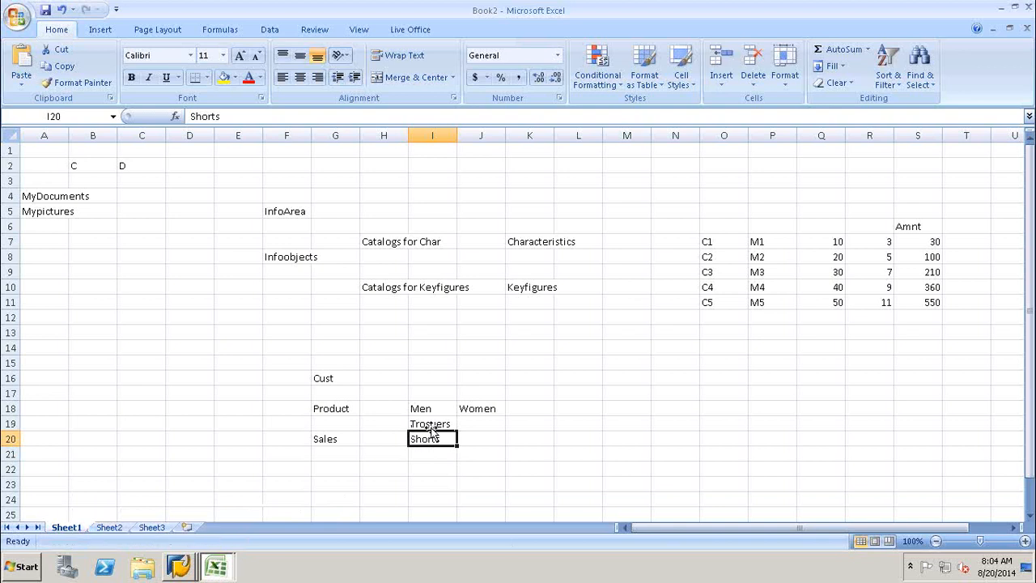
click(430, 424)
click(439, 437)
click(326, 406)
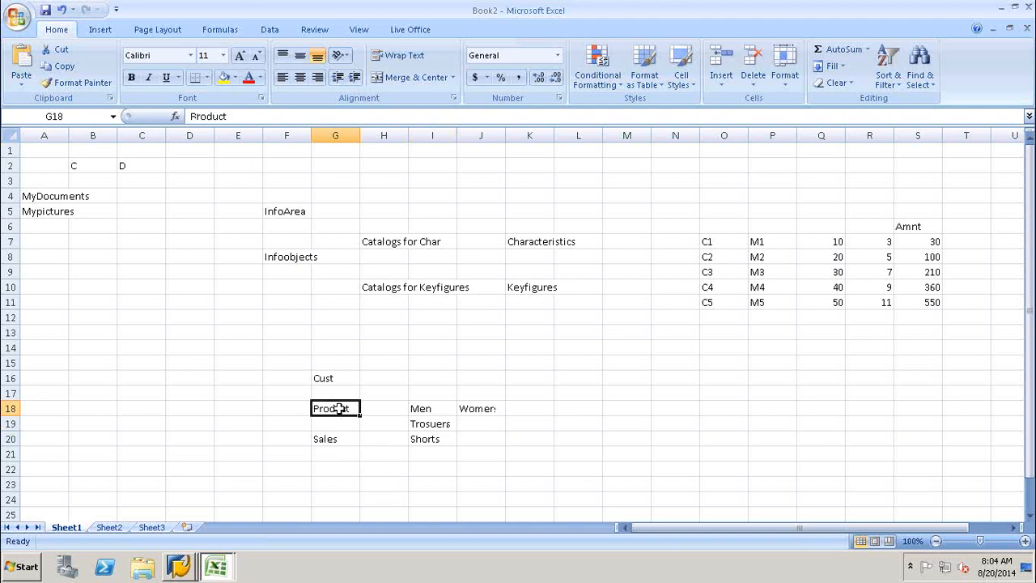
Enter product code M001 in N17 and Trousers in O17, then check both cells.
click(683, 391)
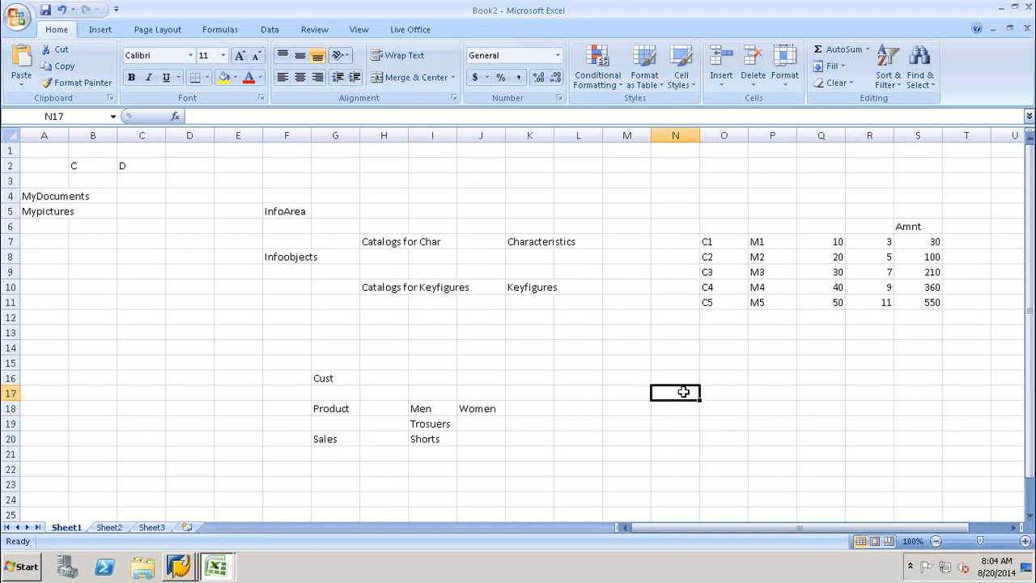
text(M001)
click(733, 393)
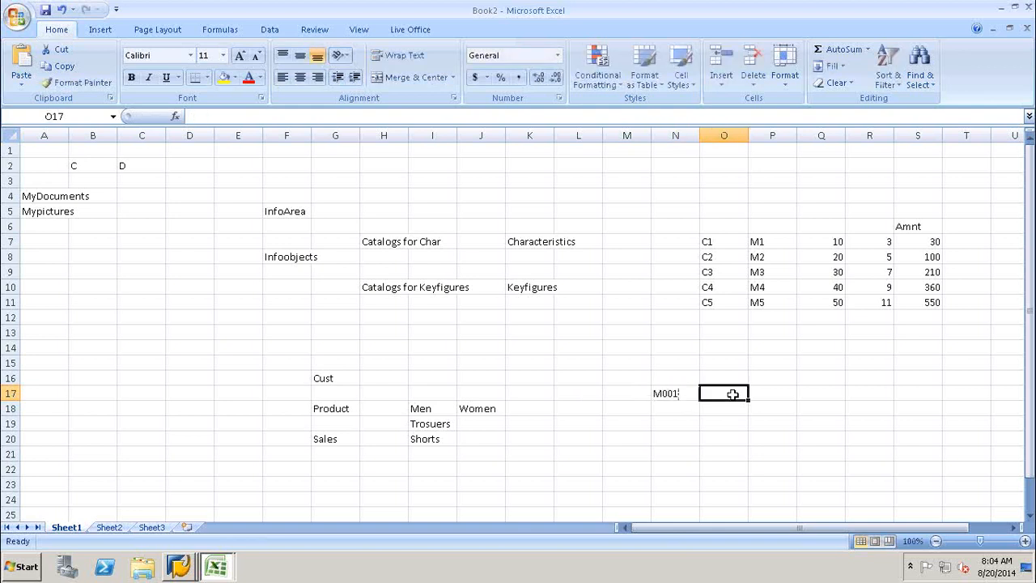
text(Trousers)
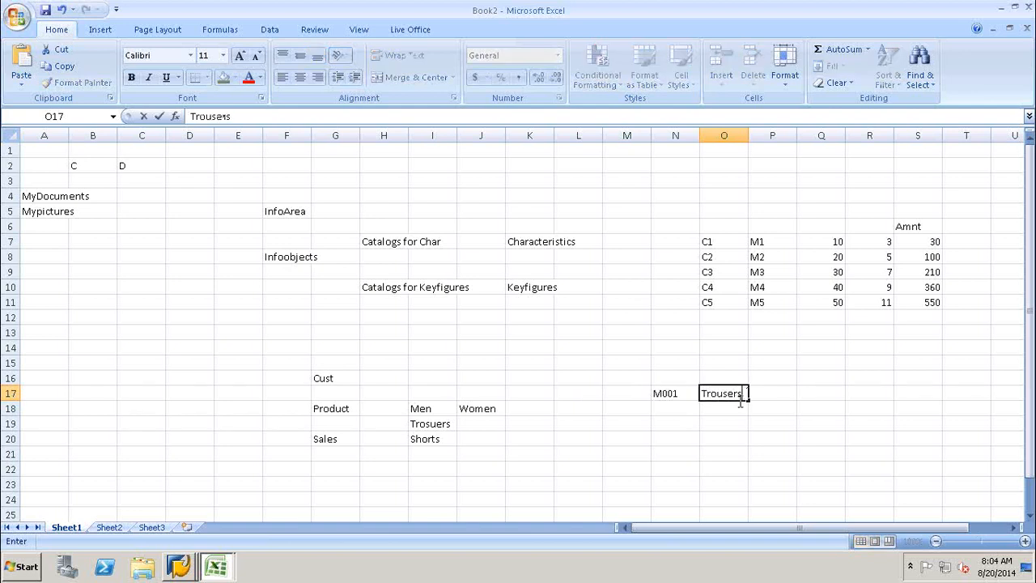
click(709, 408)
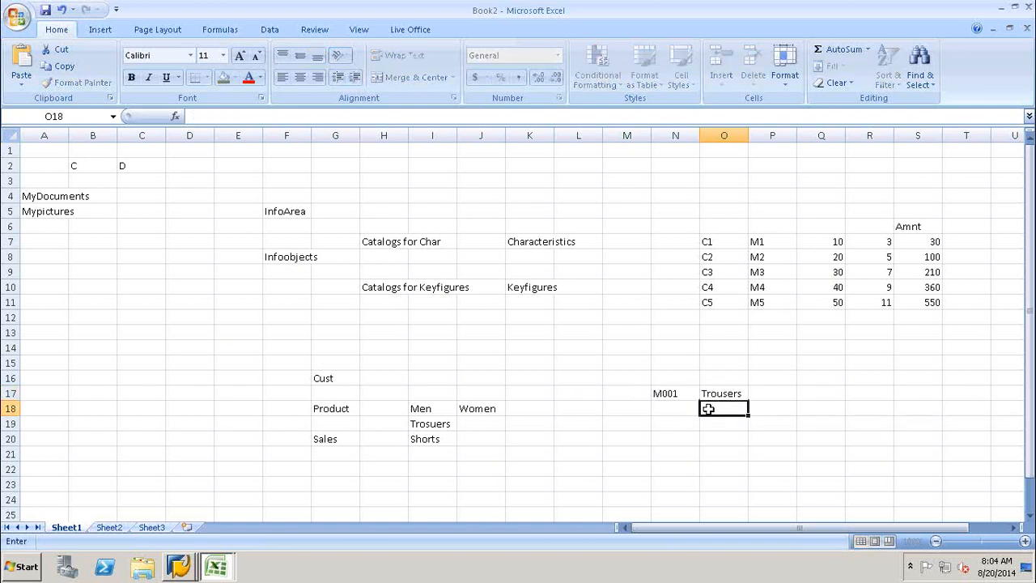
click(717, 394)
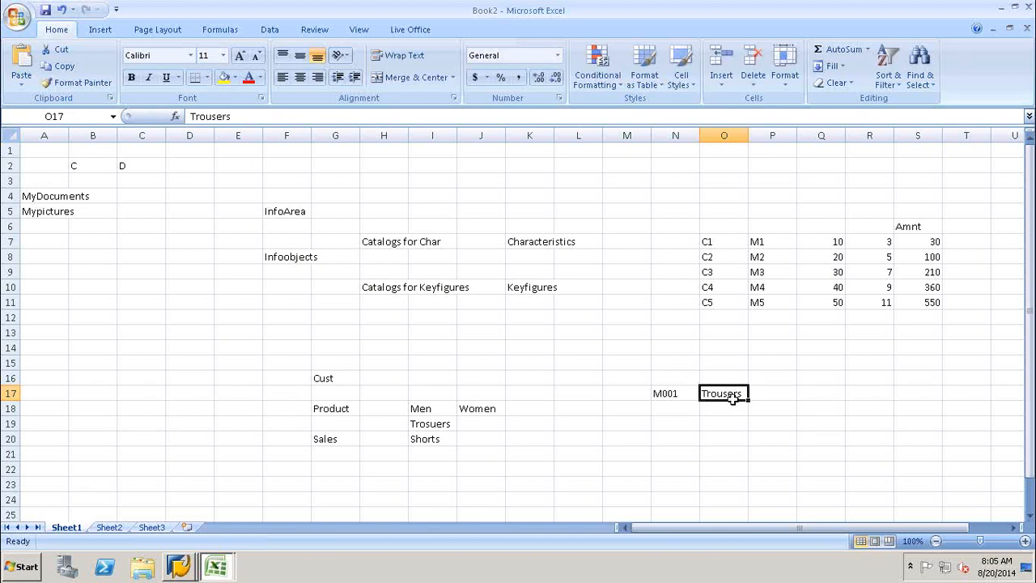
click(674, 393)
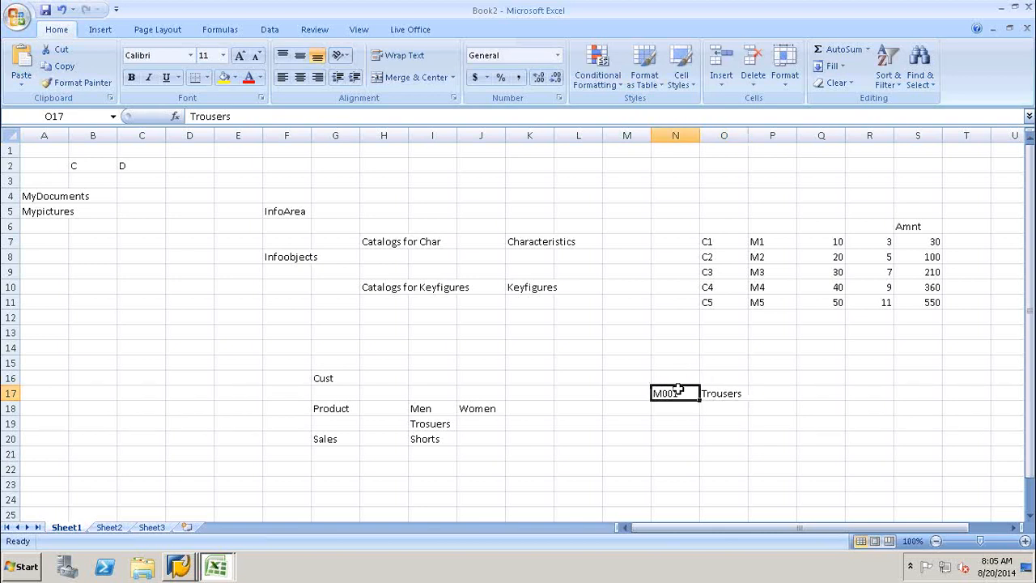
click(628, 375)
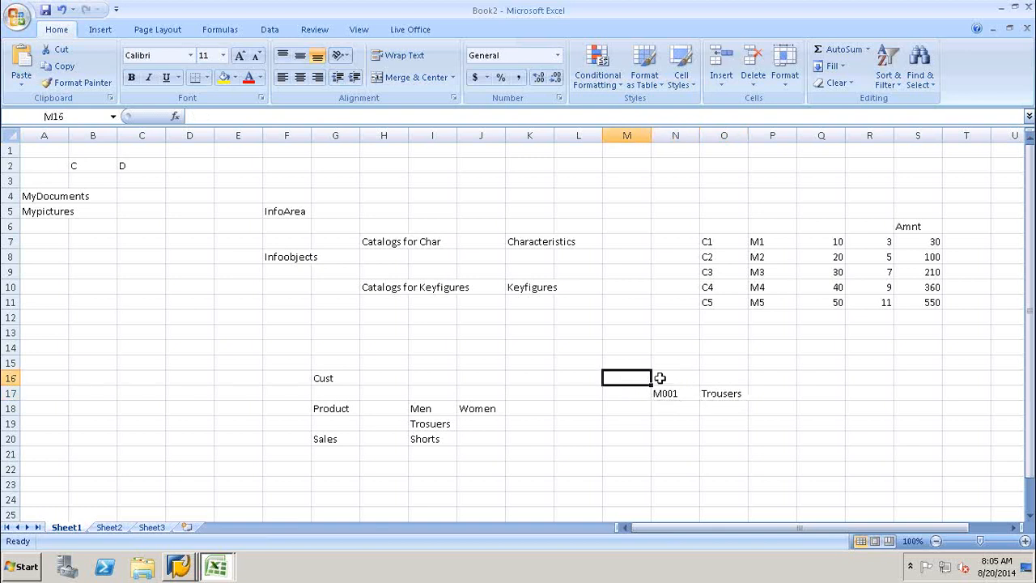
click(733, 394)
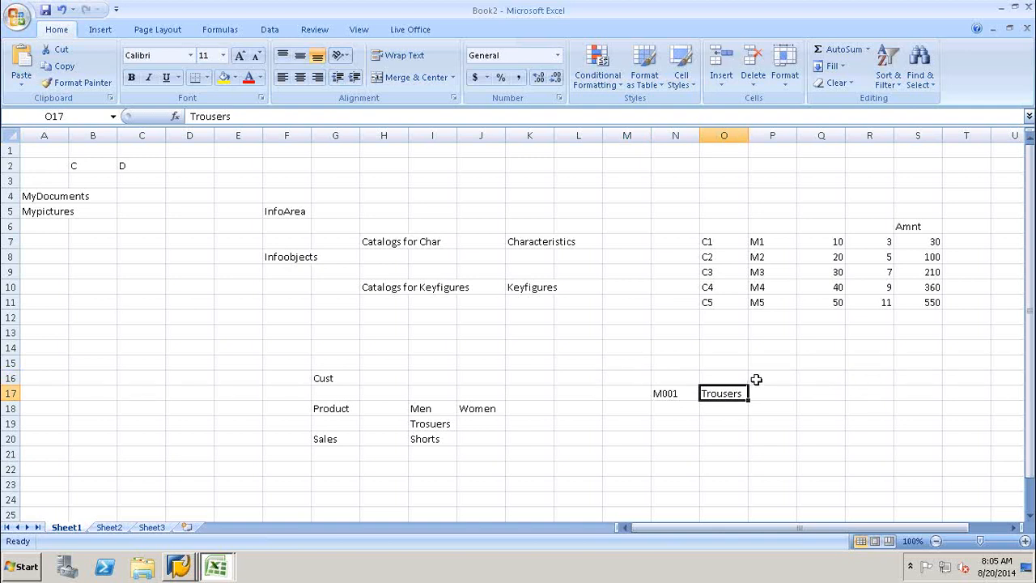
Enter Color, Size and Type in P15, P17 and P19, then select them together.
click(774, 361)
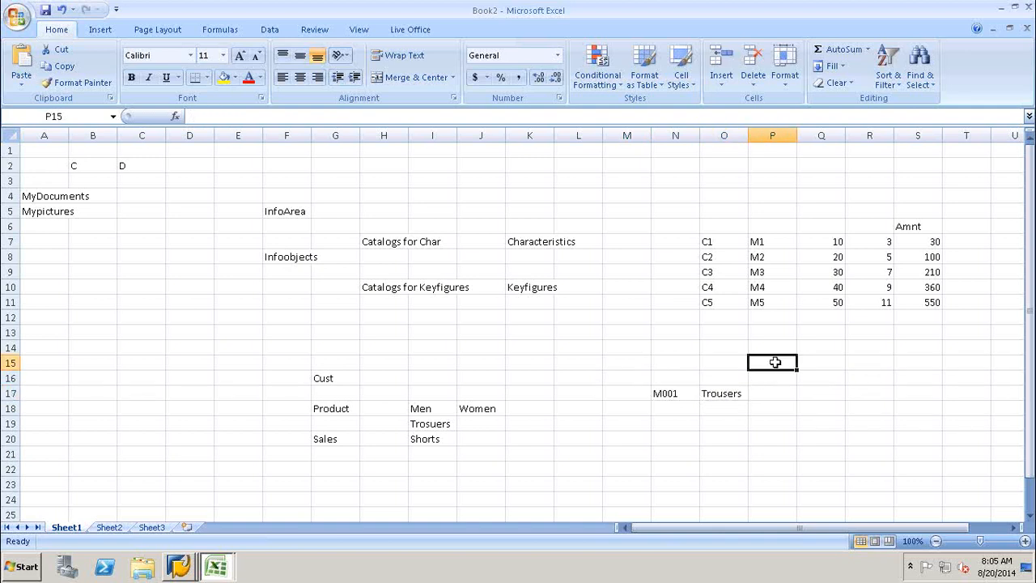
text(Color)
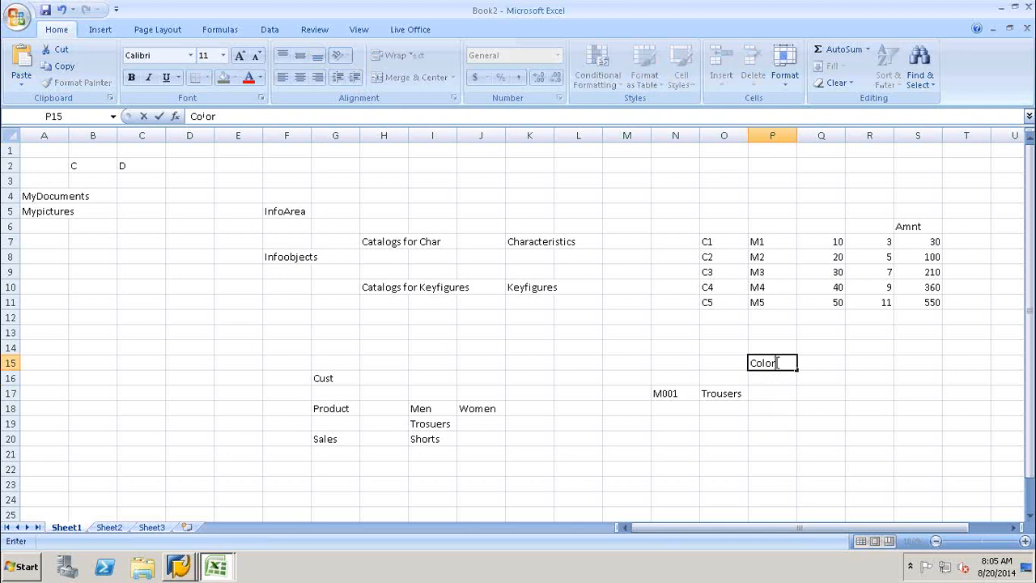
click(780, 396)
text(S)
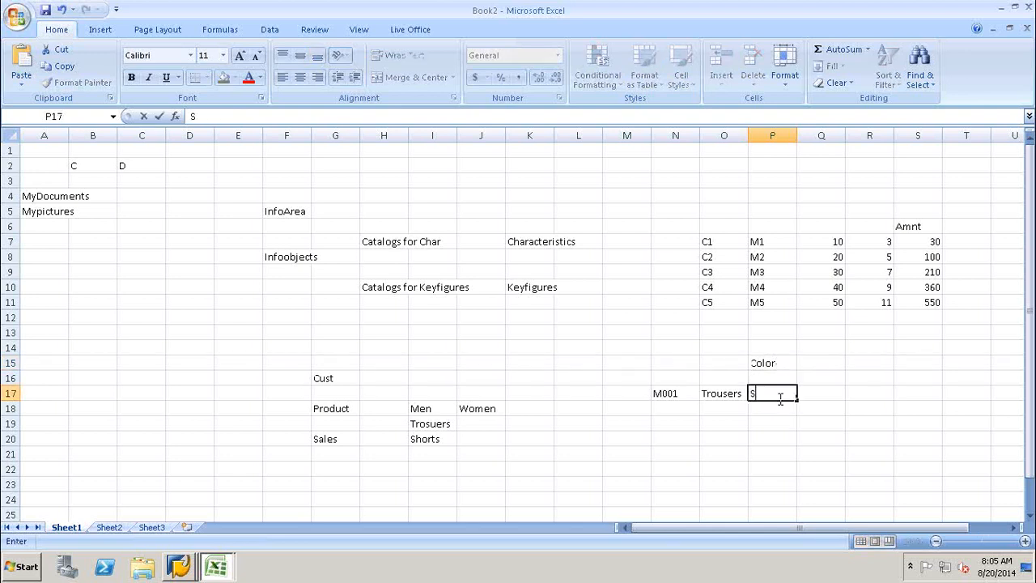
text(ize)
click(766, 425)
text(Type)
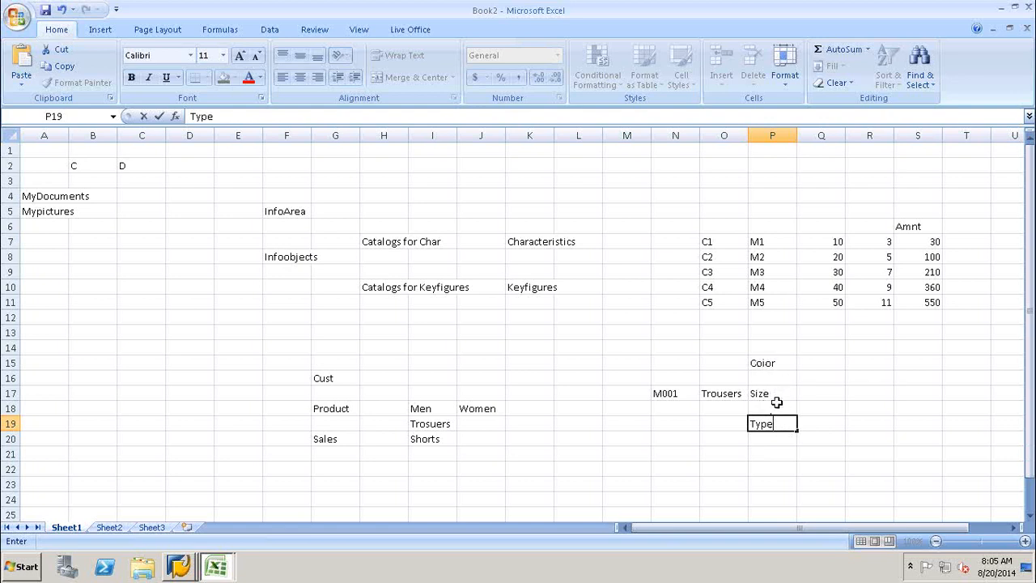
key(Return)
click(763, 423)
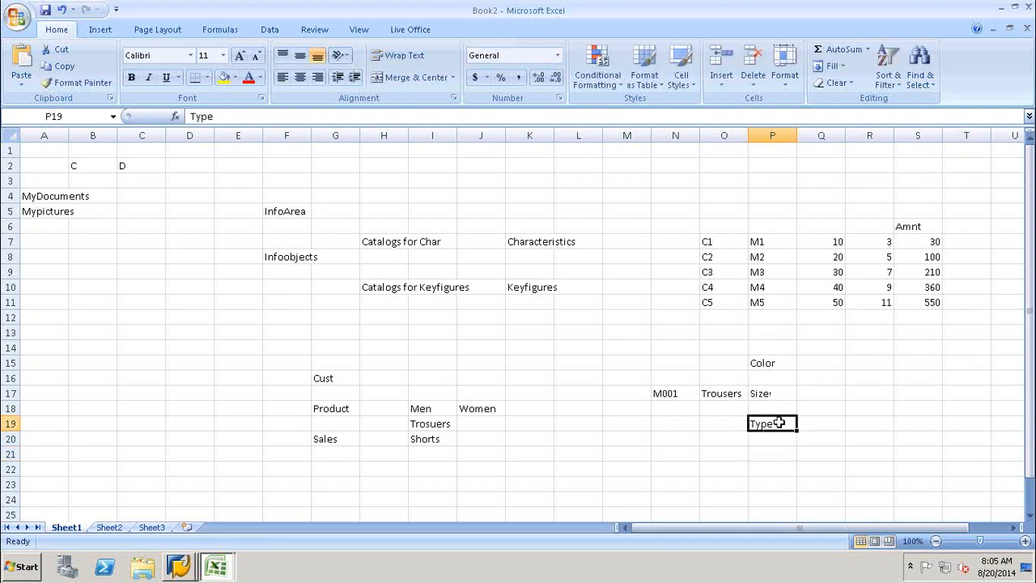
drag(777, 363, 771, 435)
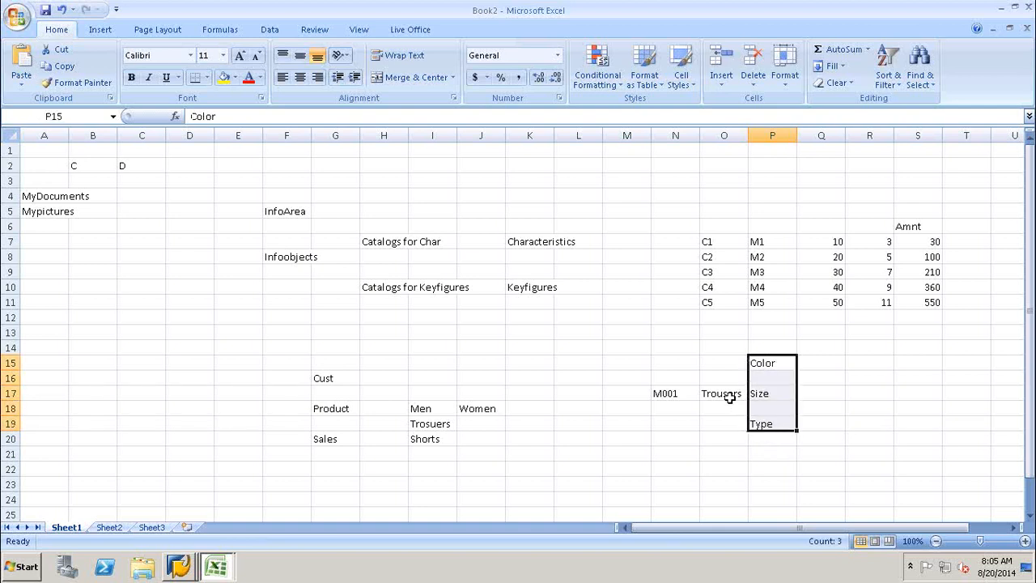
Add Cust in N22 and review the M001, Color, Size and Type cells.
click(678, 473)
text(Cust)
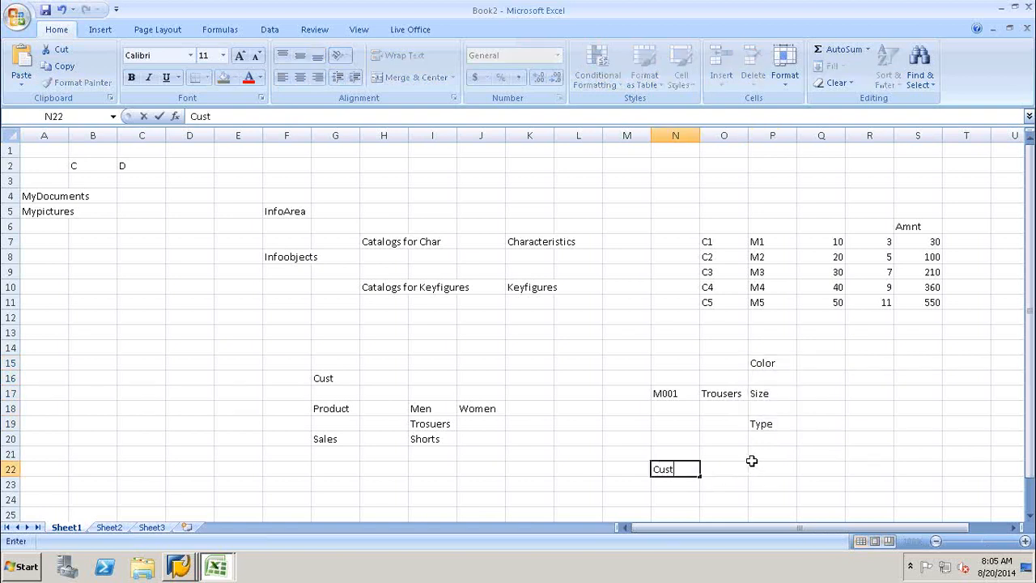
click(714, 445)
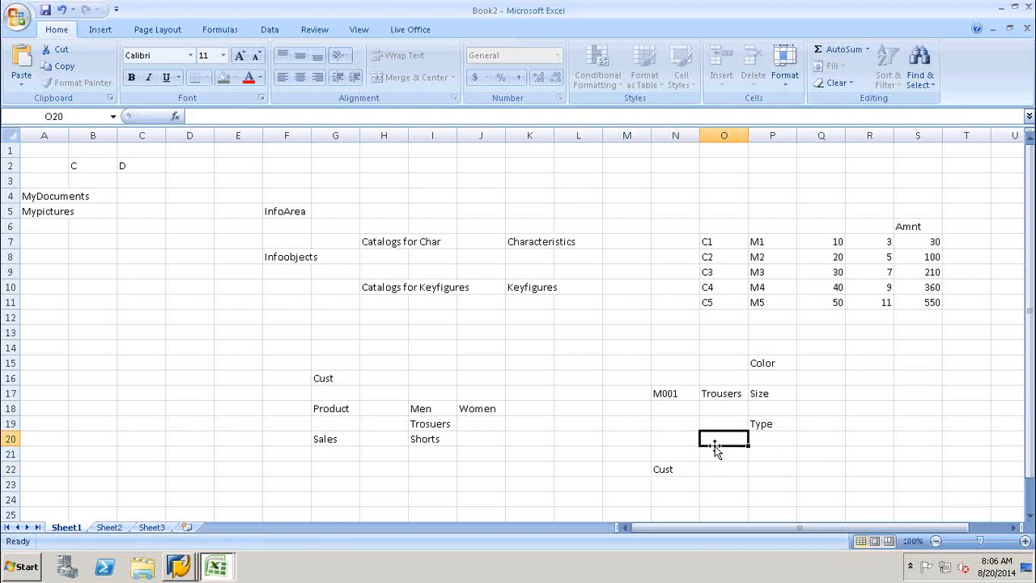
click(676, 392)
click(662, 469)
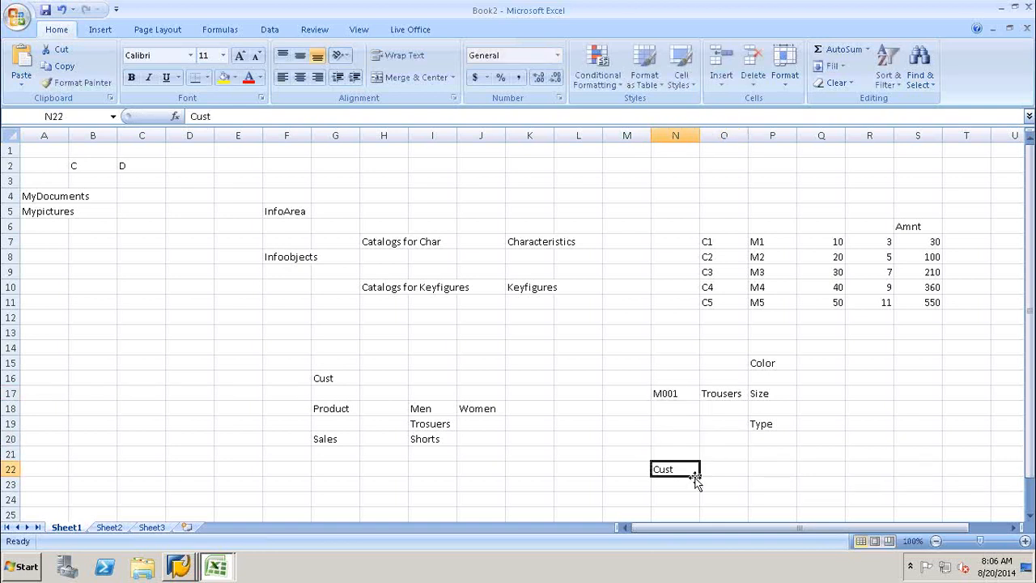
click(762, 364)
click(761, 394)
click(766, 421)
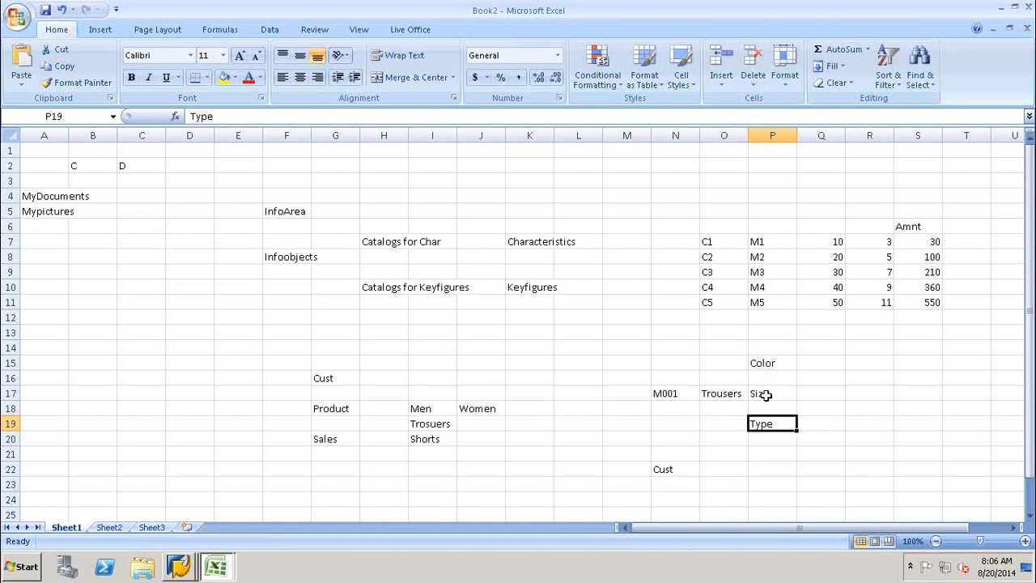
click(675, 477)
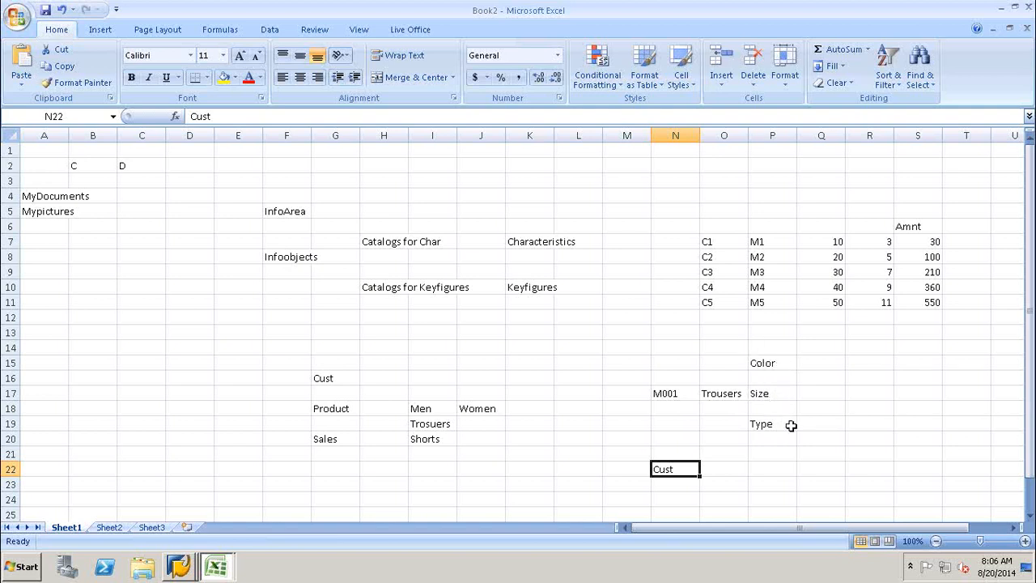
Enter Infoobjects in R18 and scroll the sheet to the right.
click(889, 410)
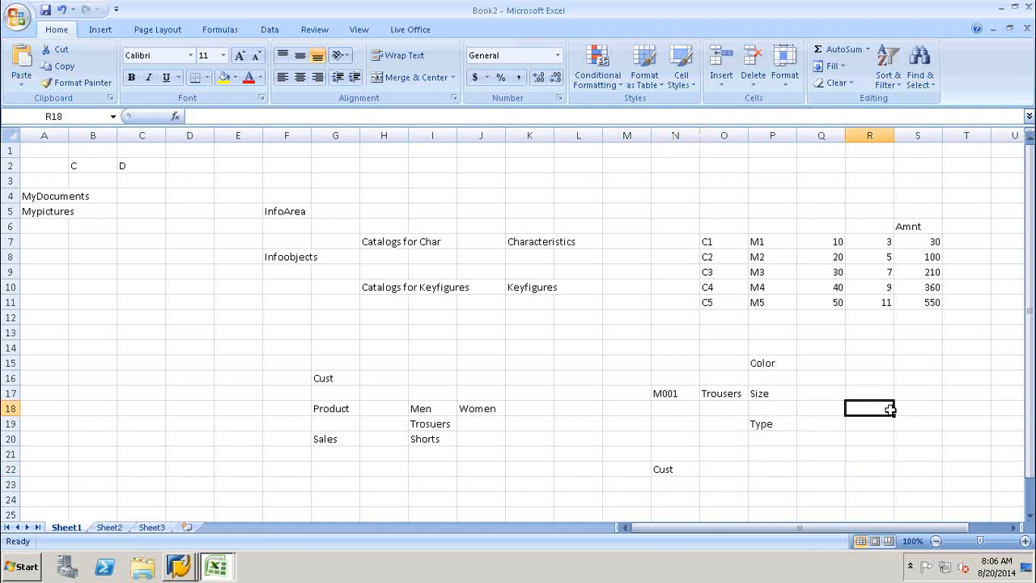
text(Infoob)
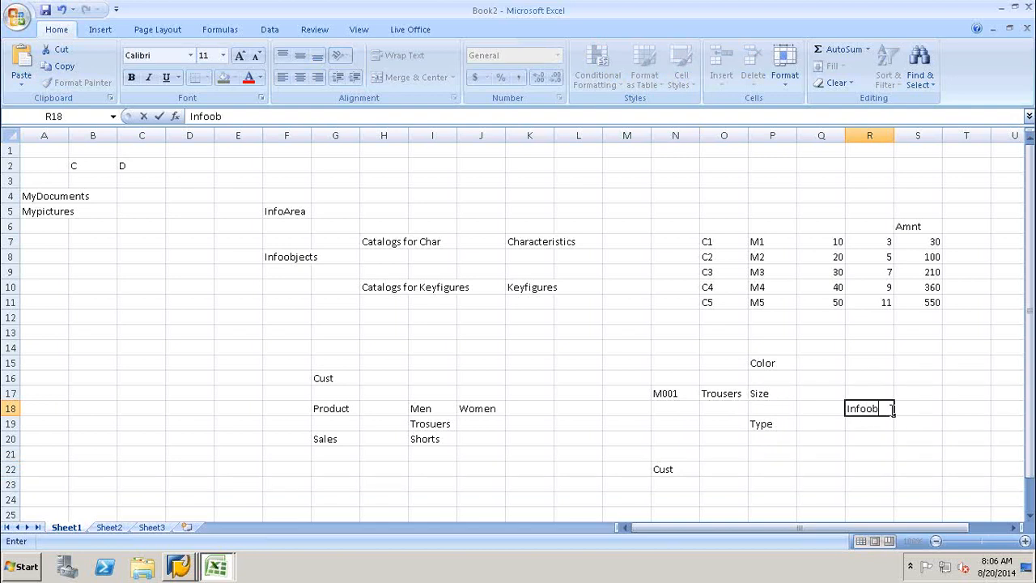
text(jects)
click(952, 392)
click(881, 450)
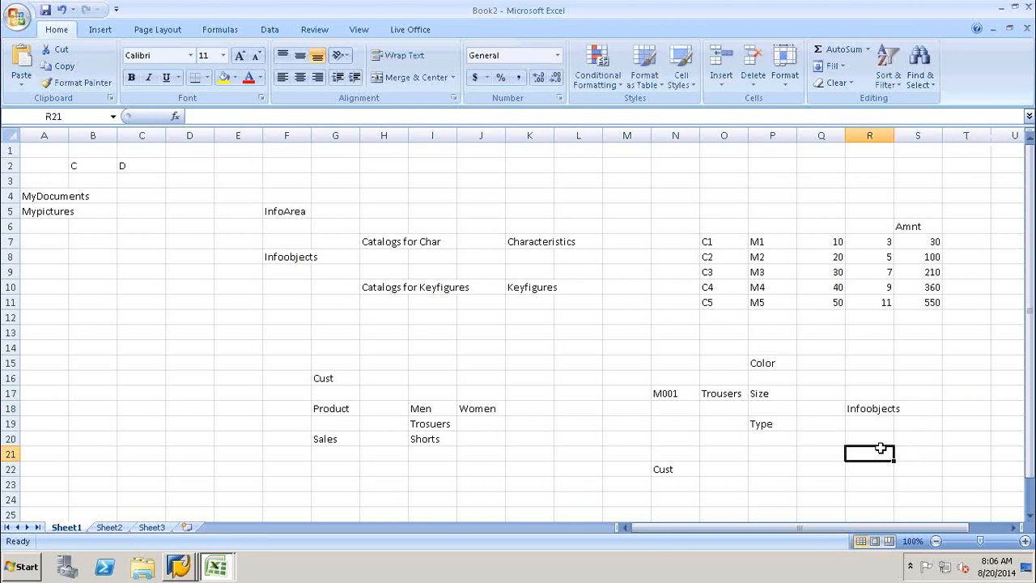
click(936, 408)
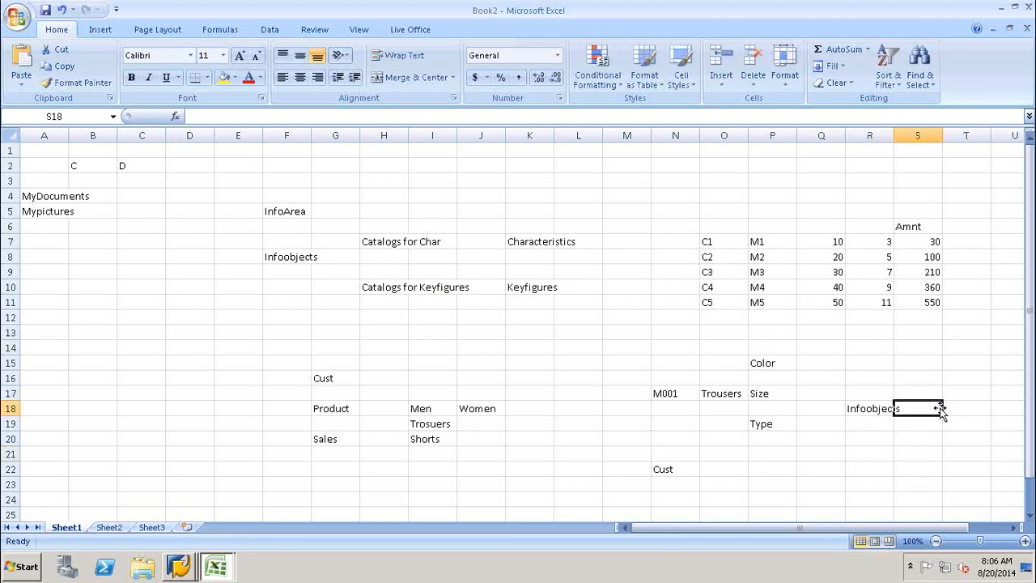
drag(906, 527, 945, 528)
Enter Chars in T18 and start the heading Main in U17.
click(852, 408)
text(Char)
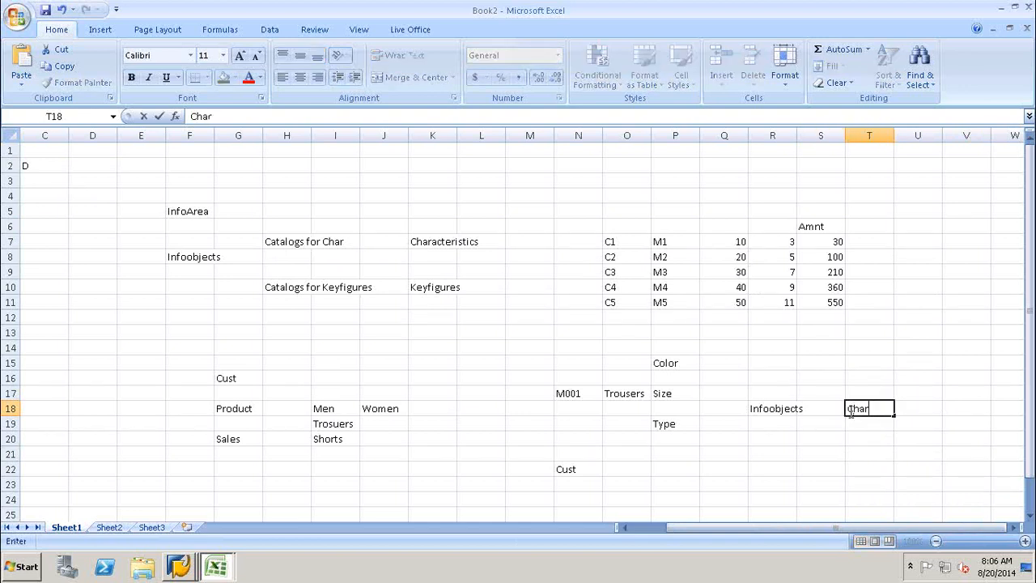
text(s)
click(915, 414)
click(930, 392)
text(Main)
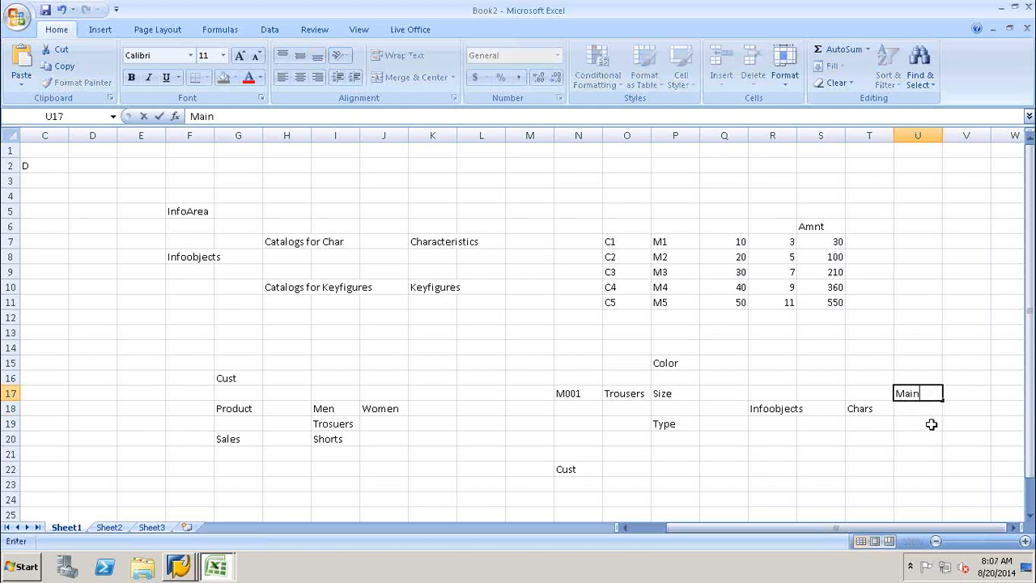
Extend U17 to Main Infoobjects and enter Attribute Infoobjects in U20.
click(916, 425)
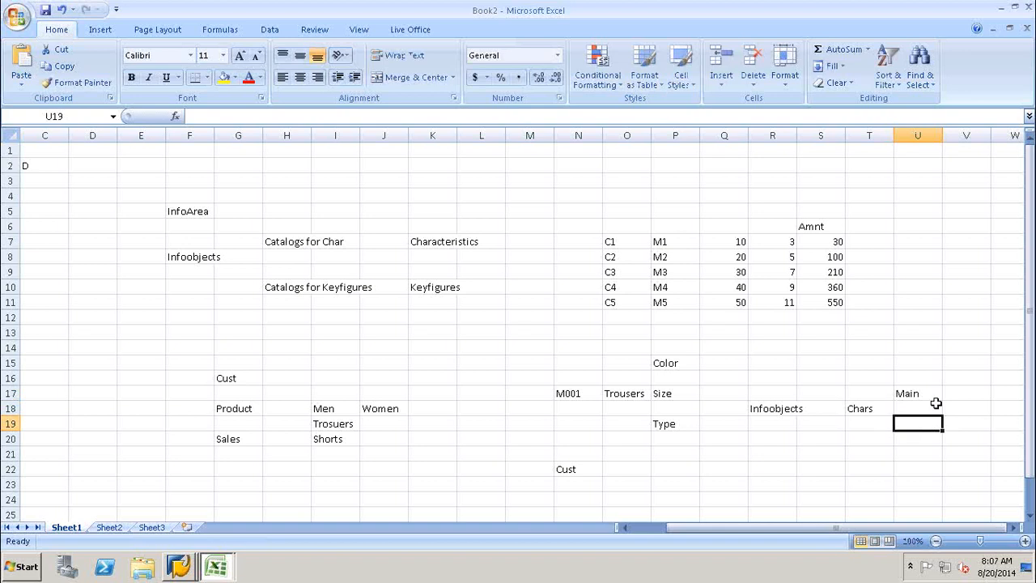
double_click(927, 392)
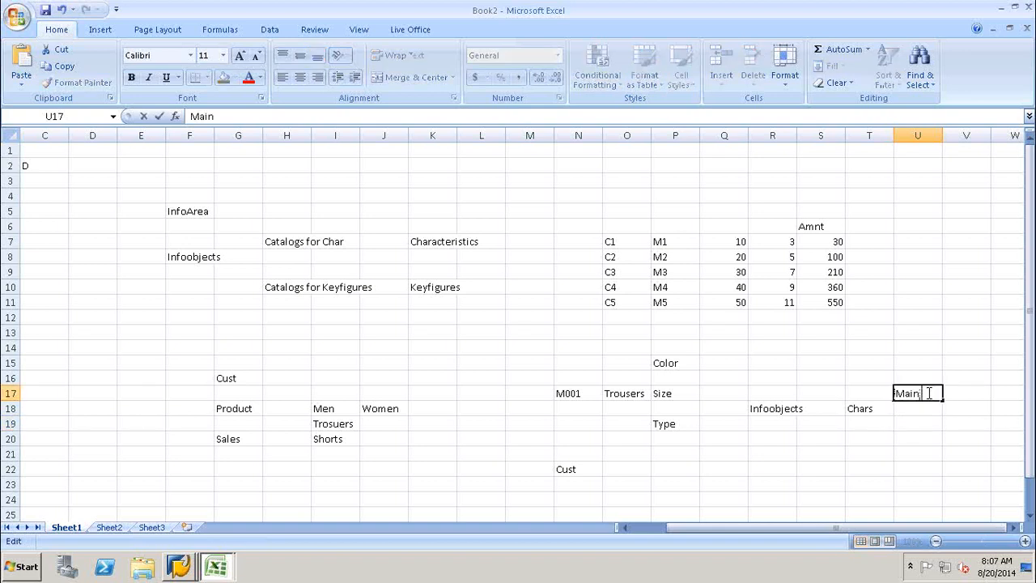
text(Infoobjects)
click(909, 439)
text(Attribu)
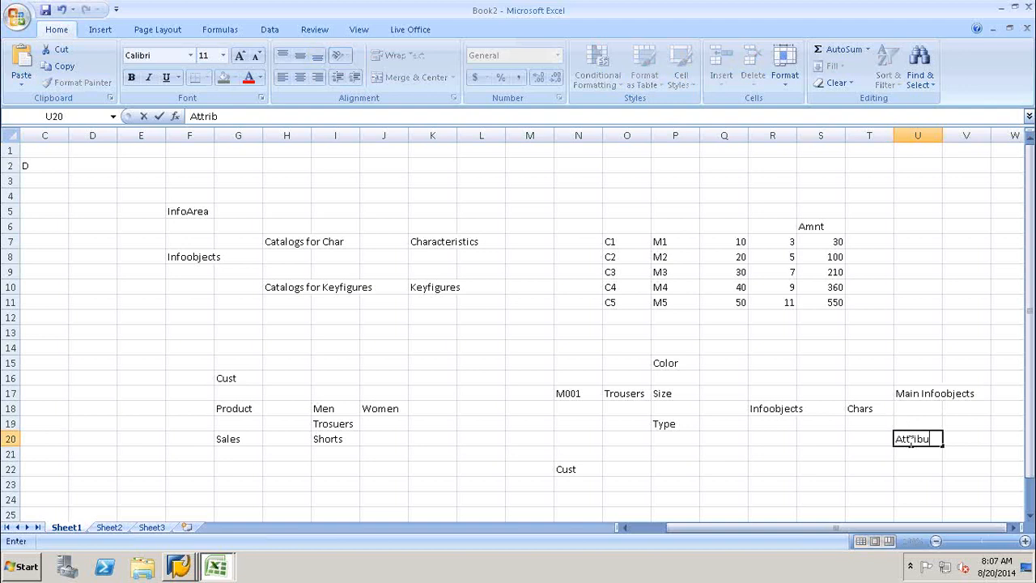
text(te Infoobjects)
click(914, 467)
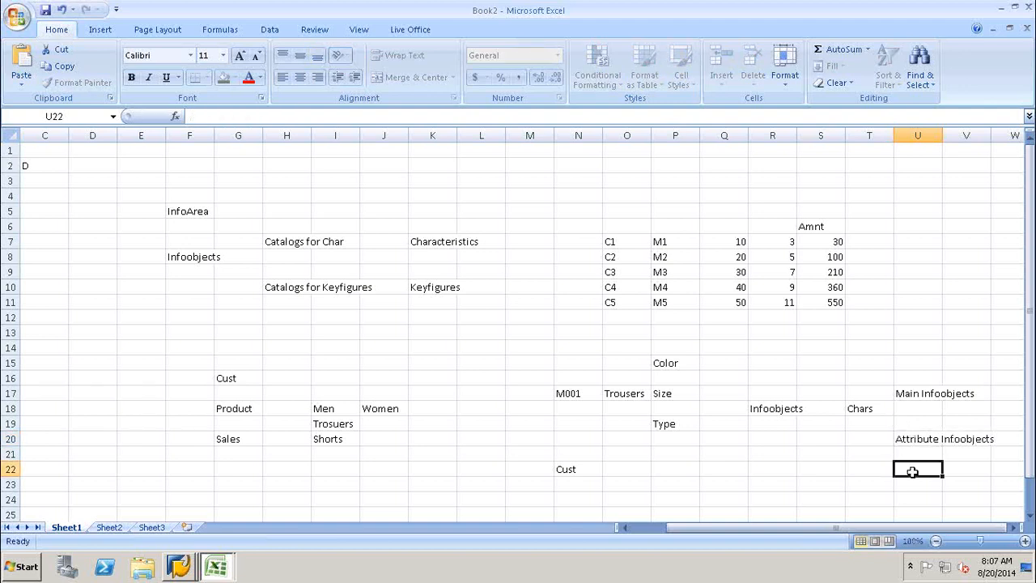
Compare the Main Infoobjects and Attribute Infoobjects cells by selecting each in turn.
click(911, 394)
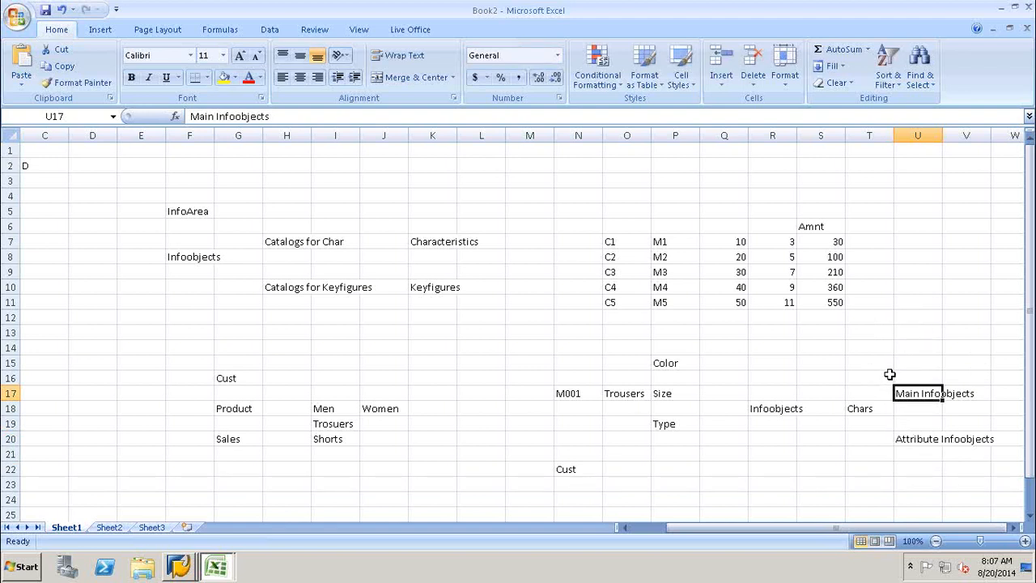
click(927, 441)
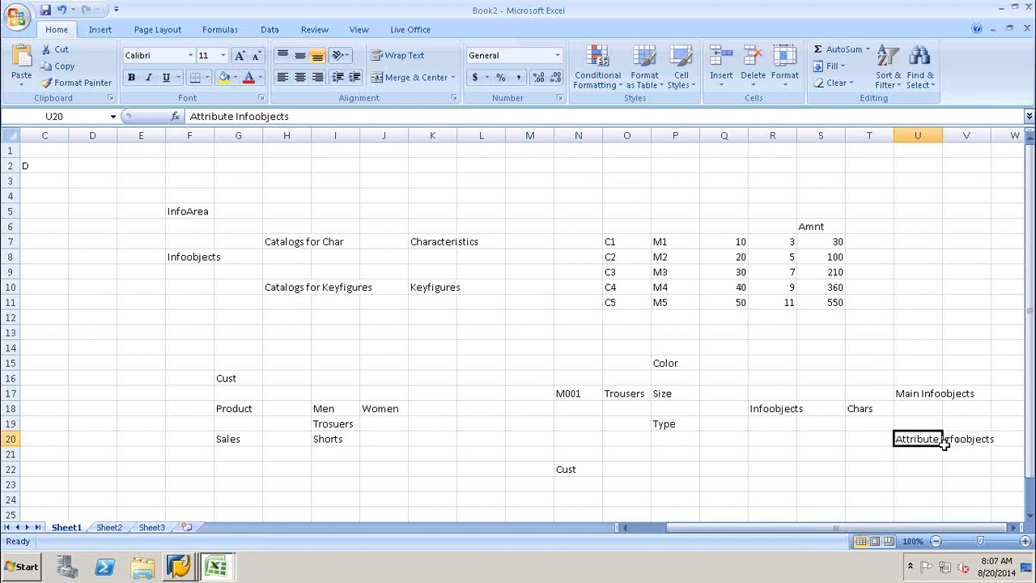
click(914, 427)
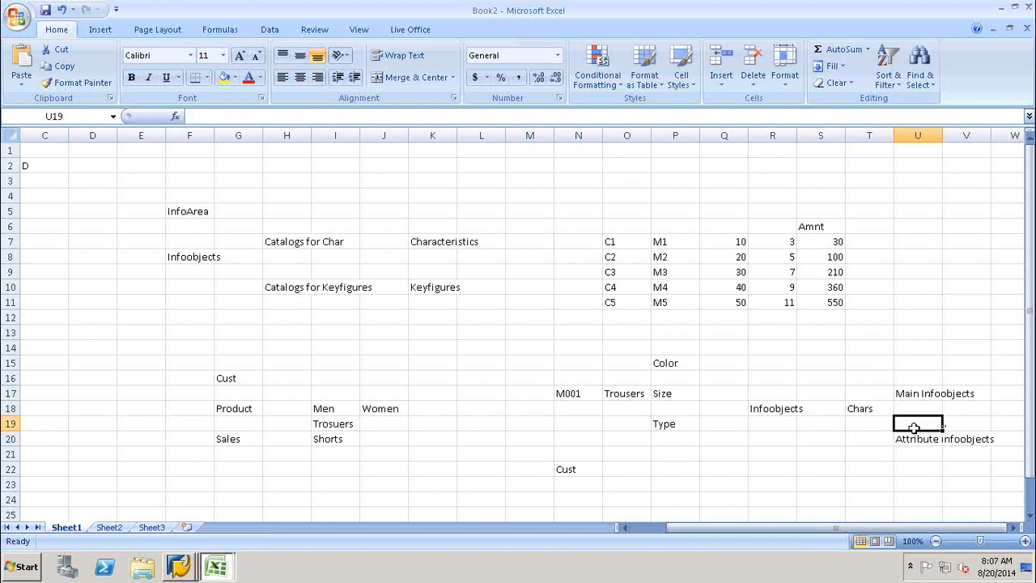
click(913, 394)
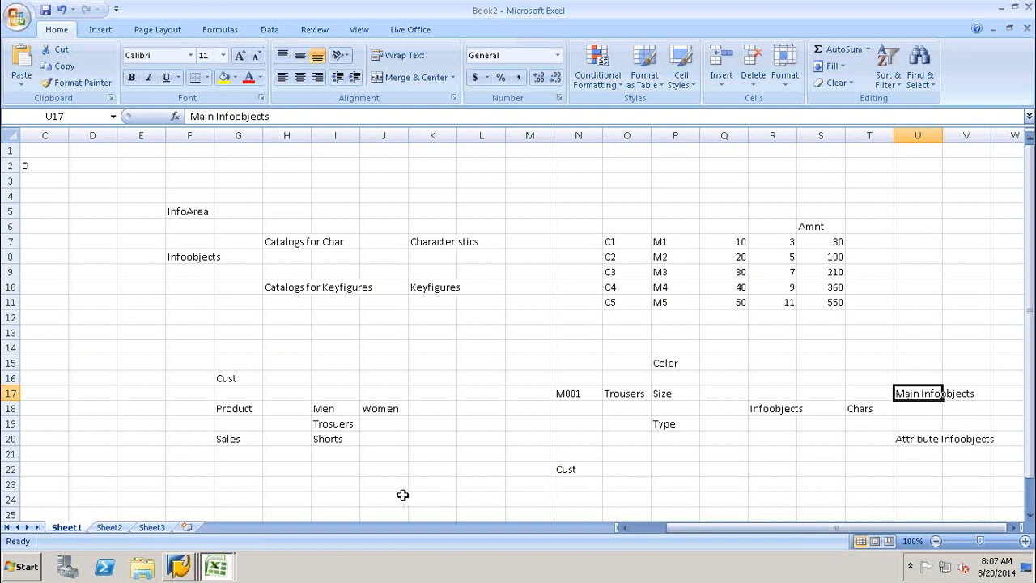
click(932, 418)
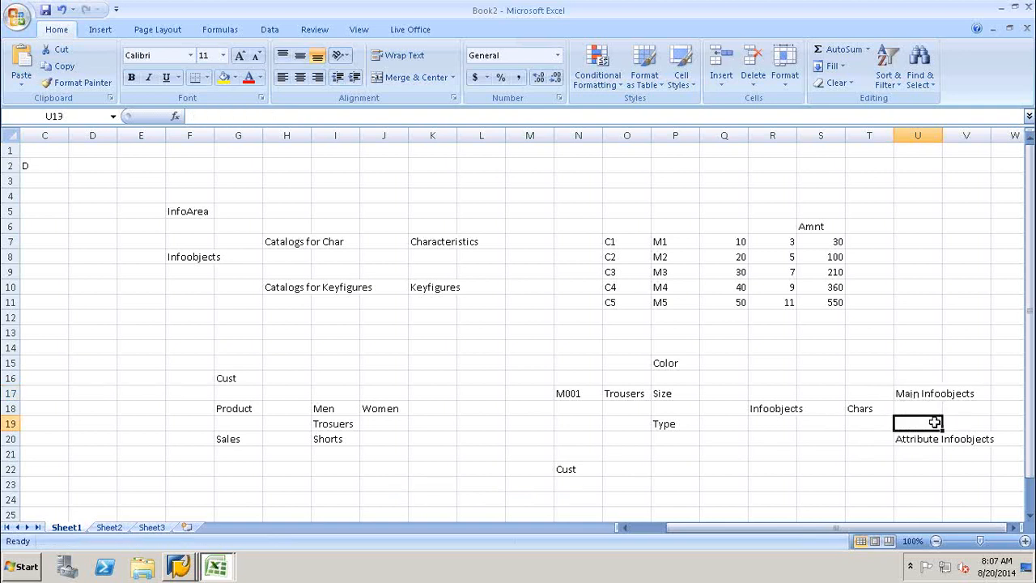
click(927, 397)
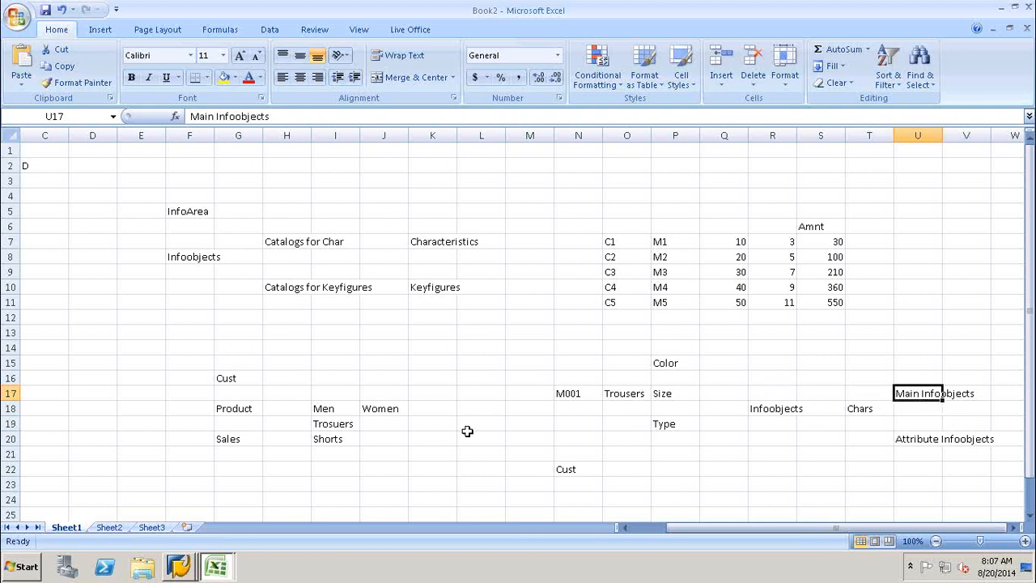
Return to the Create Characteristic ZPRDCT_NO window and toggle its Attribute Only checkbox.
mouse_move(188, 568)
click(181, 535)
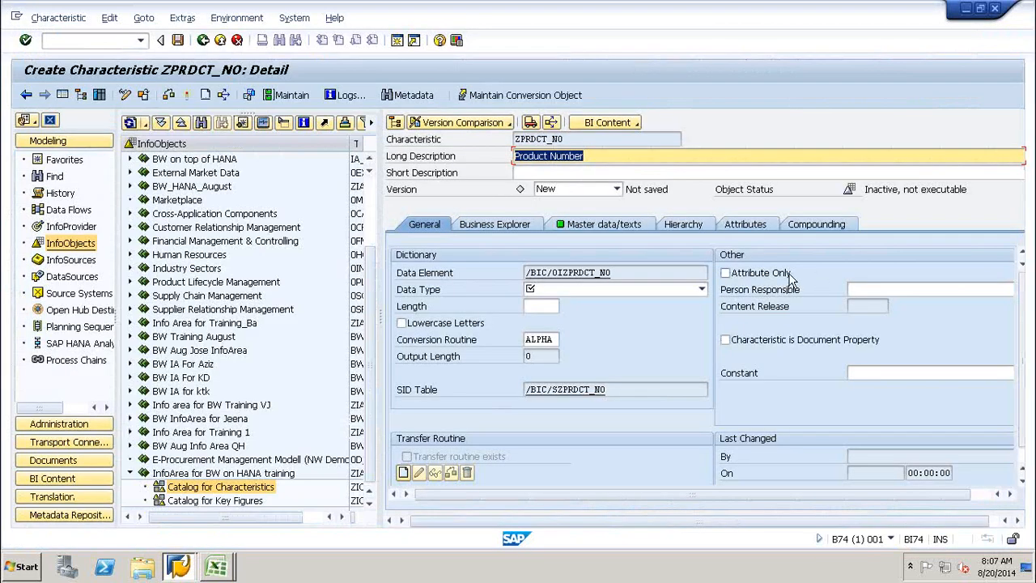
click(726, 274)
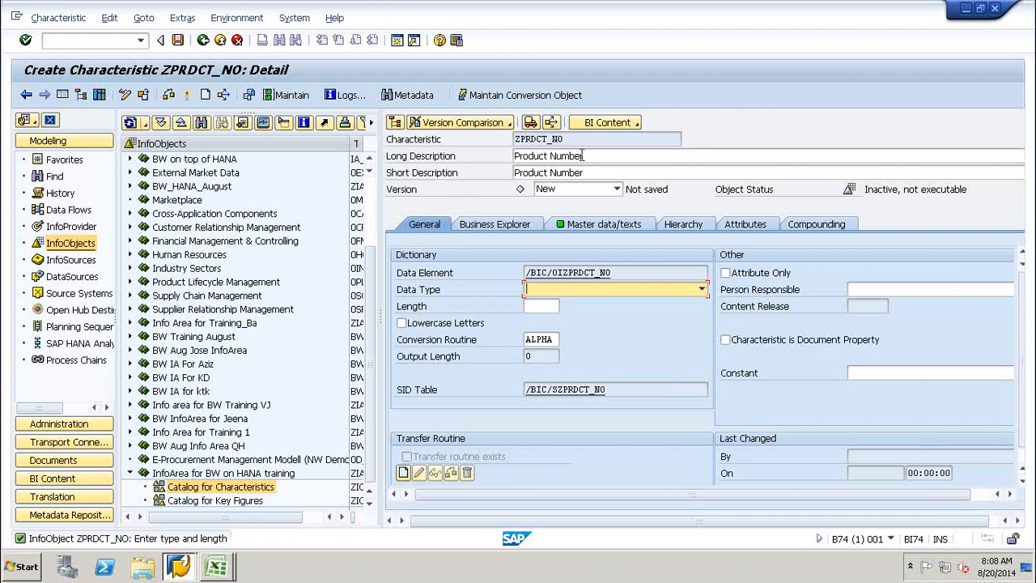
Set ZPRDCT_NO's data type to CHAR with a length of 10.
click(701, 290)
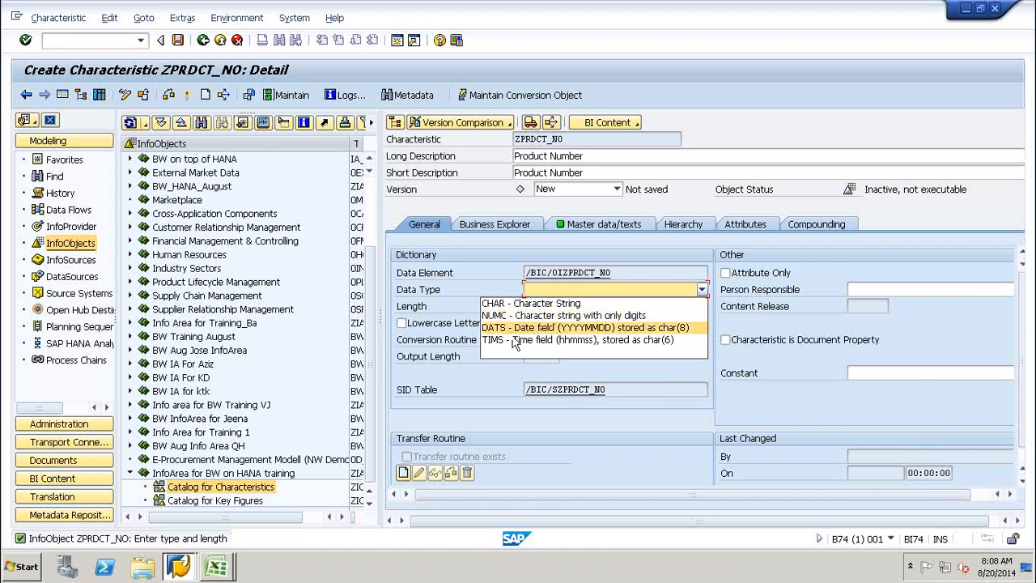
click(541, 306)
click(540, 308)
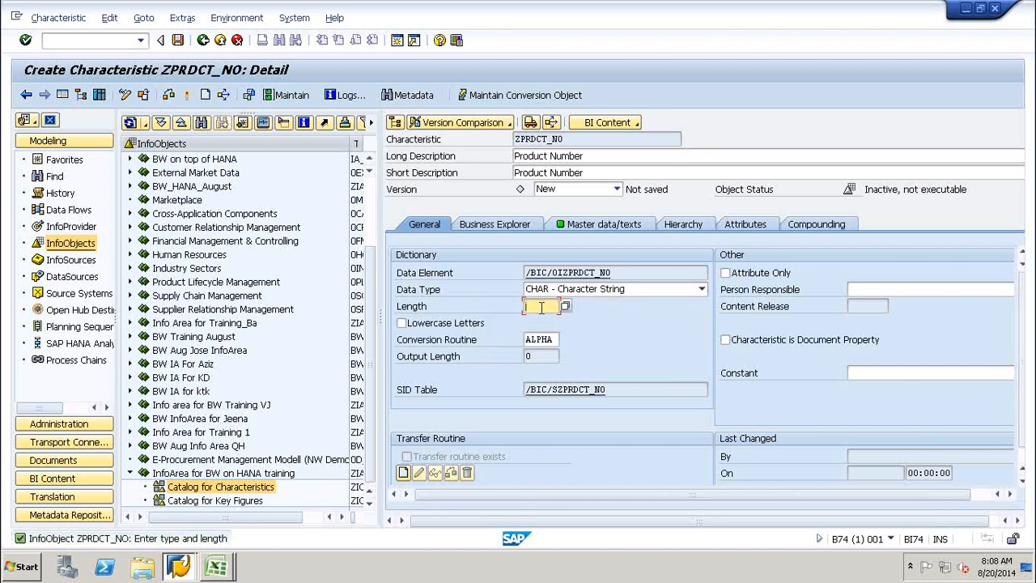
text(10)
click(555, 339)
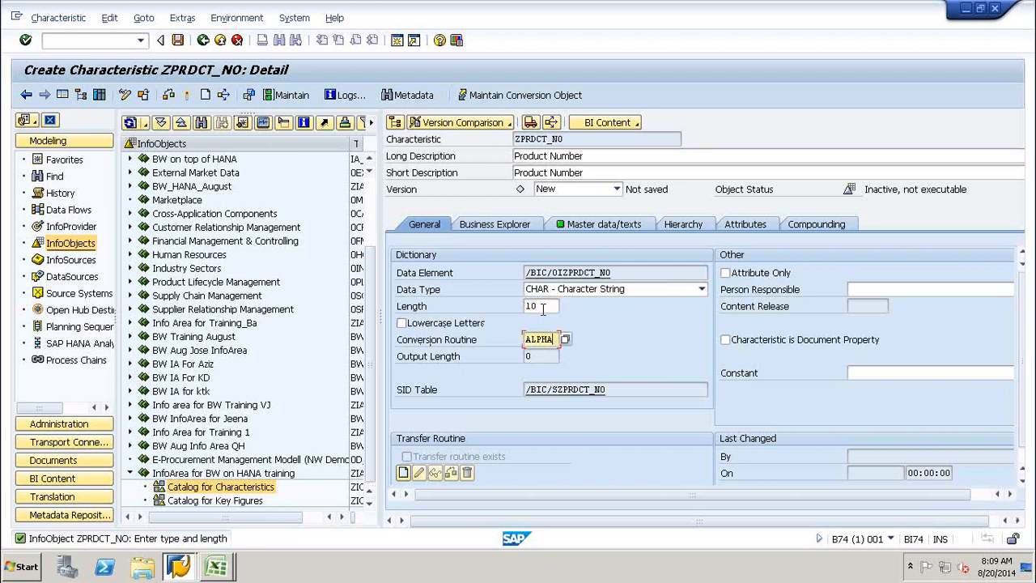
click(542, 305)
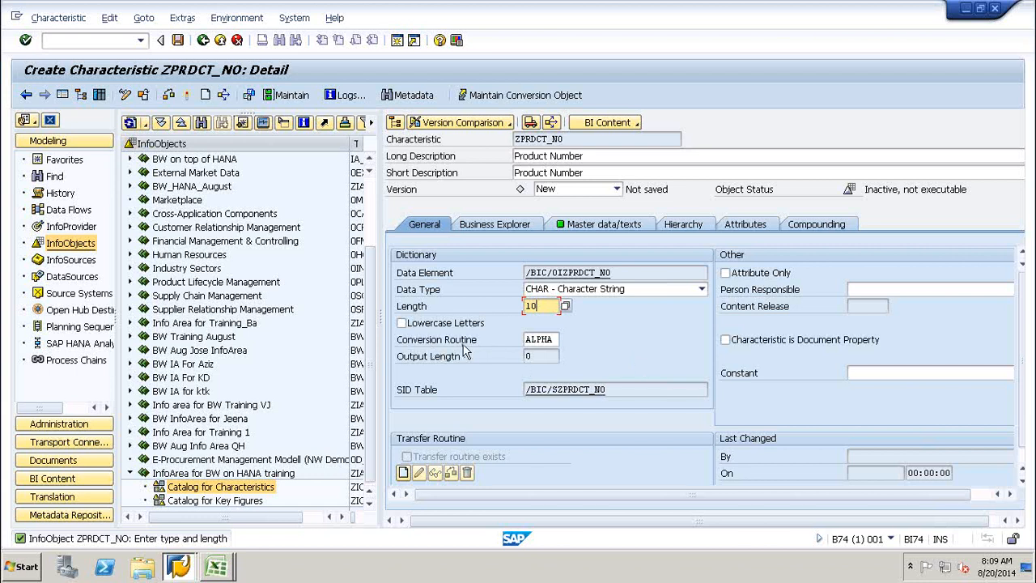
click(556, 339)
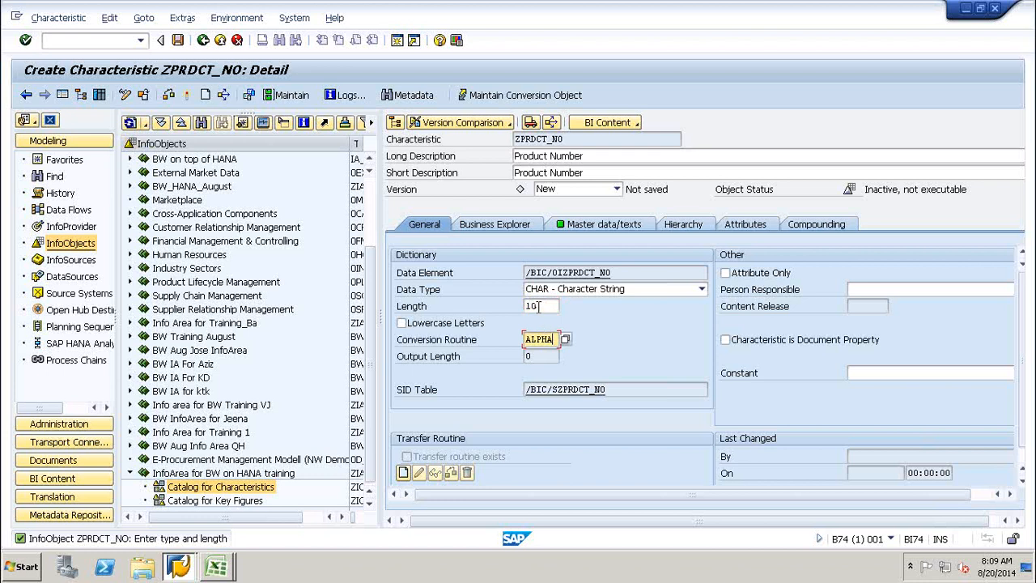
click(538, 306)
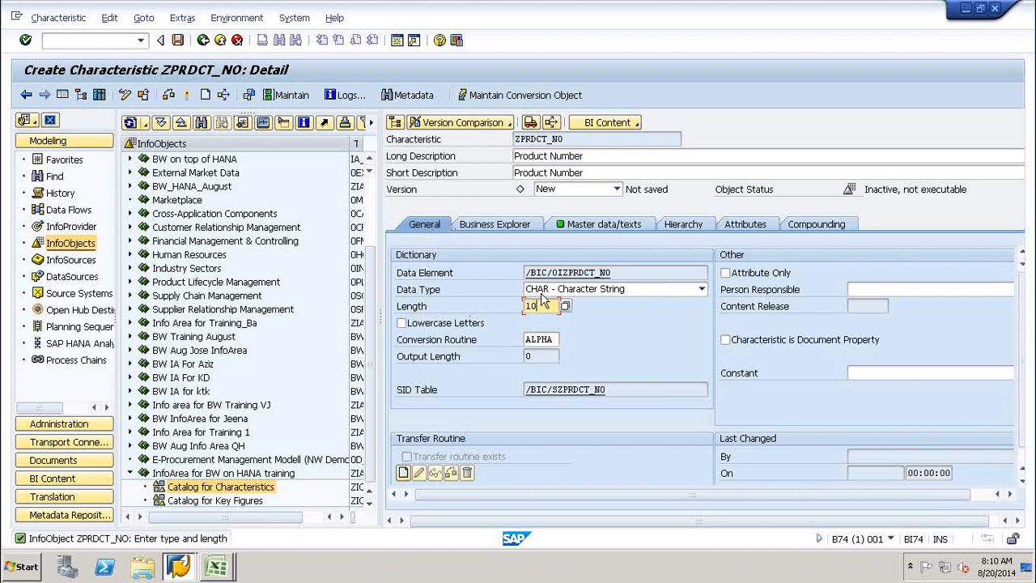
Confirm the length of 10 and show ZPRDCT_NO's Business Explorer settings.
click(621, 390)
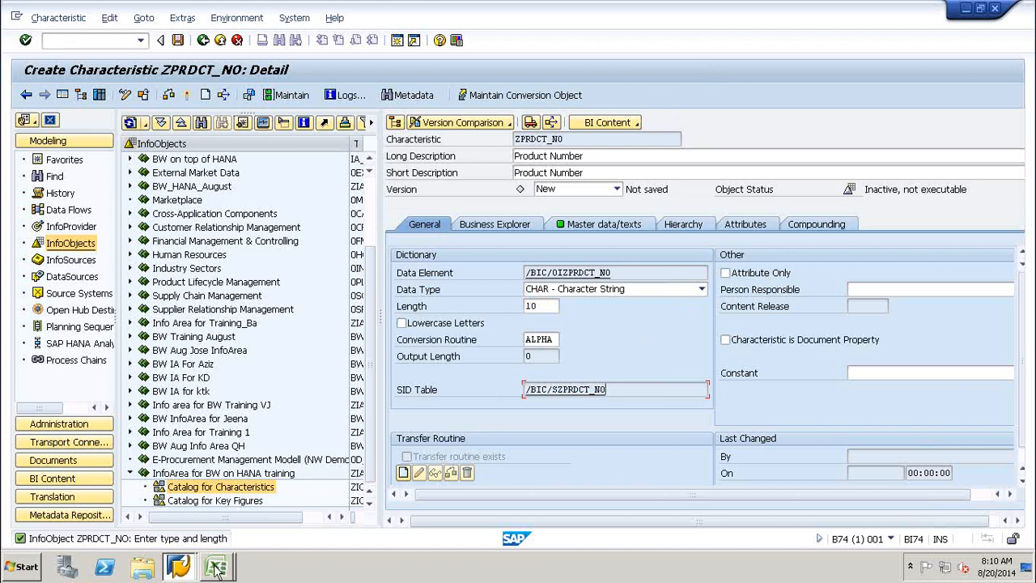
mouse_move(217, 568)
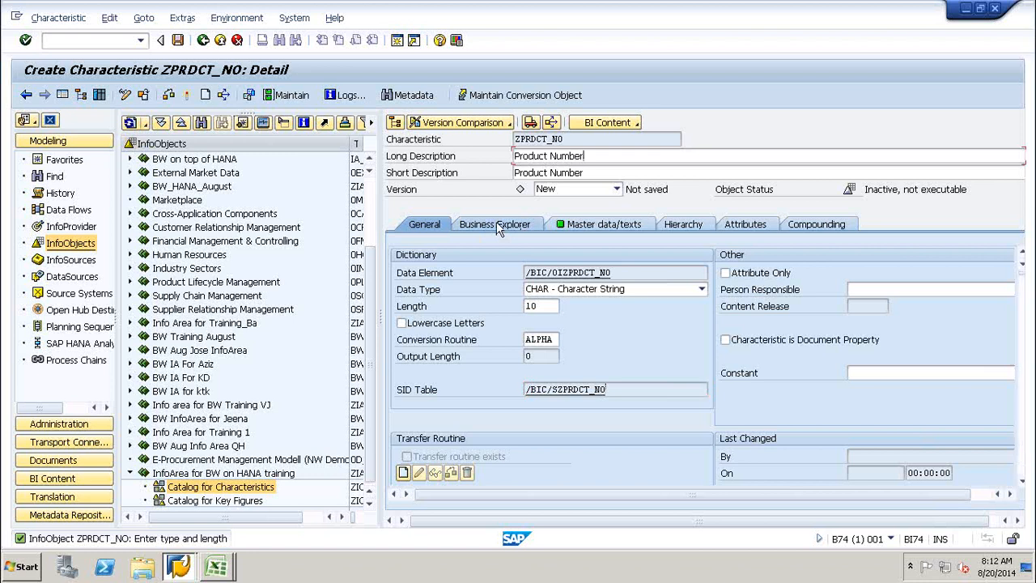
click(497, 228)
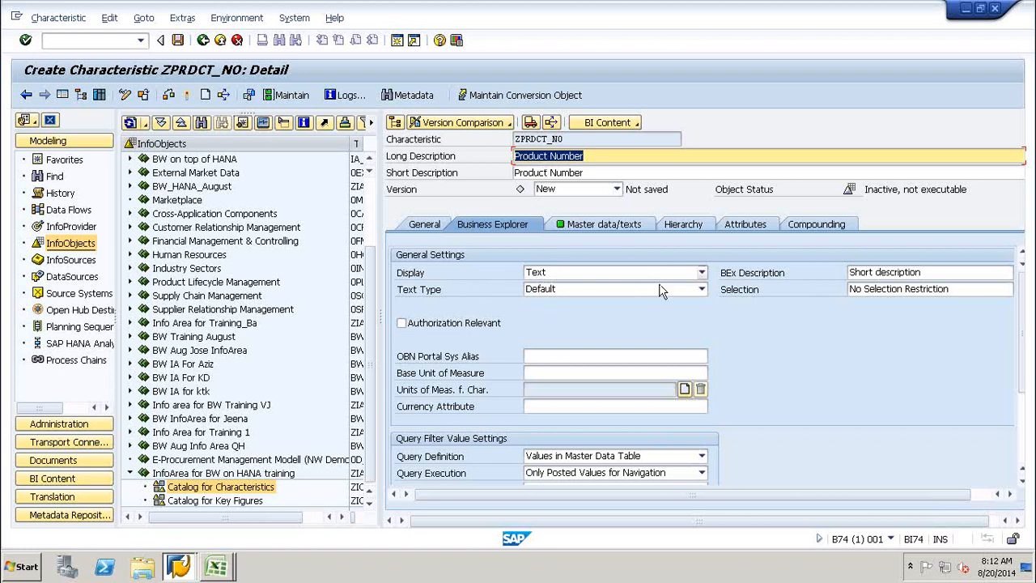
click(700, 273)
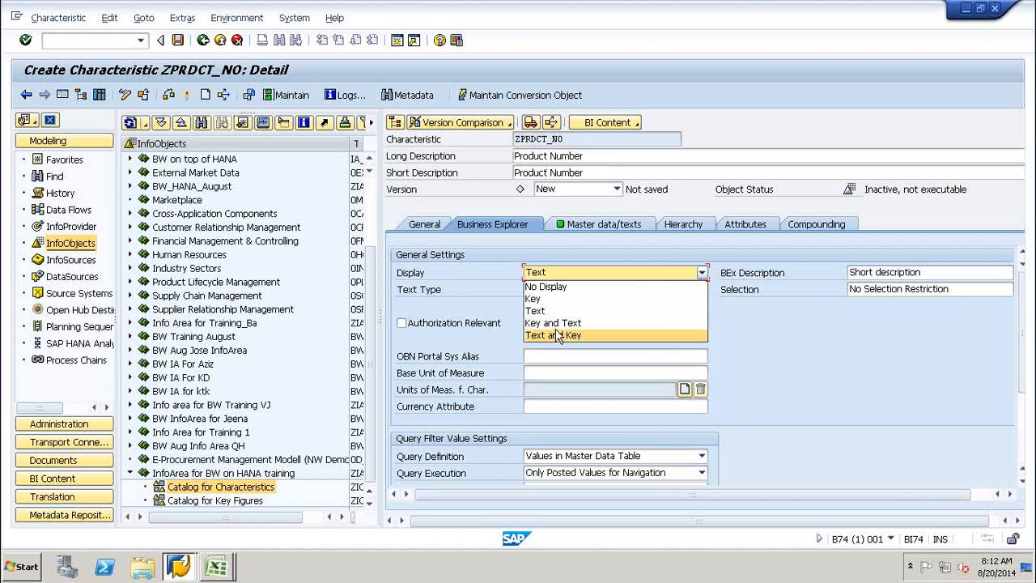
click(764, 335)
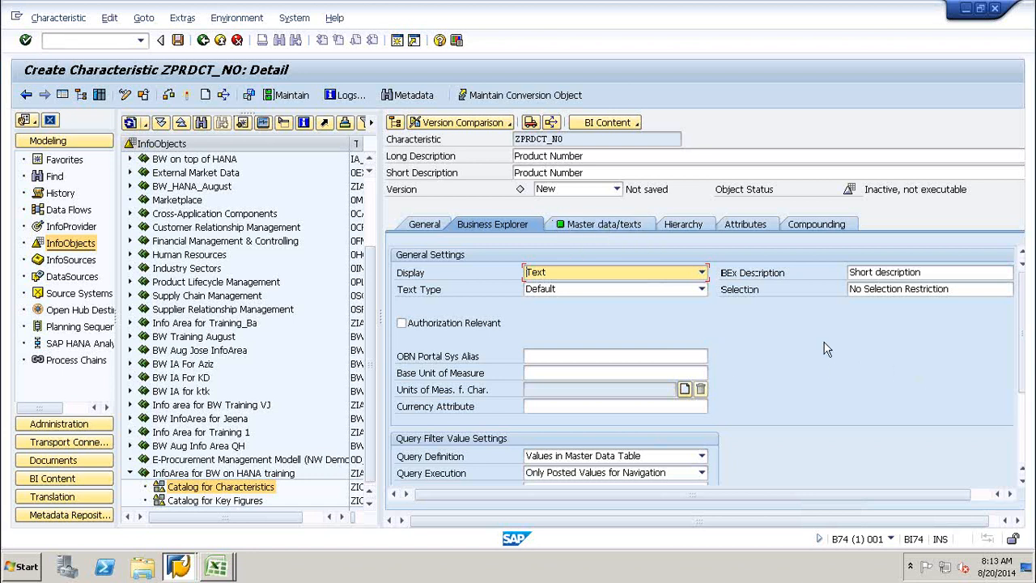
Show ZPRDCT_NO's master data/texts settings, with language-dependent short texts in text table /BIC/TZPRDCT_NO.
click(588, 230)
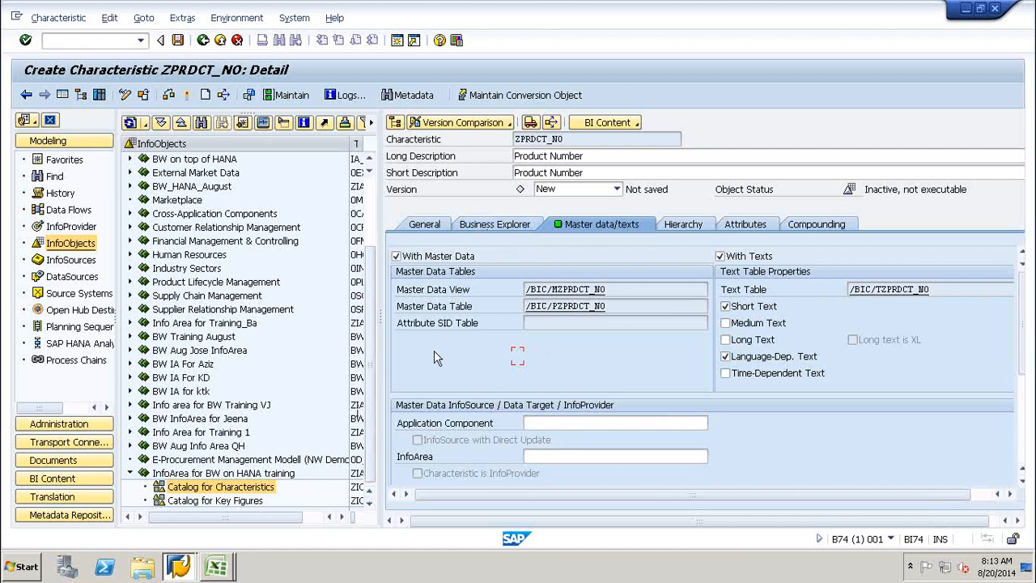
click(216, 565)
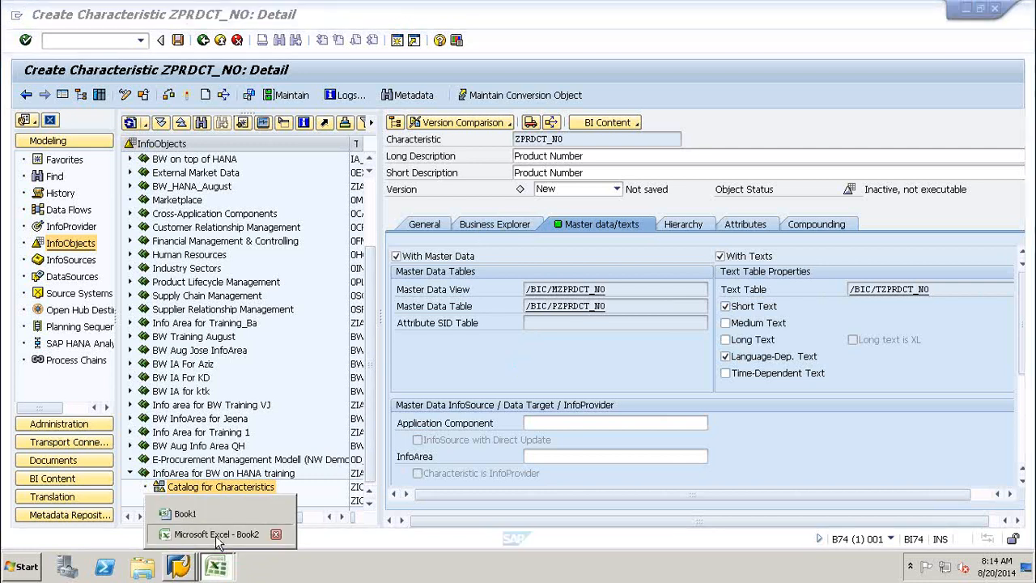
On Sheet2 of Book2, enter the master data table name /BIC/PZPRCT_NO in D9.
click(216, 536)
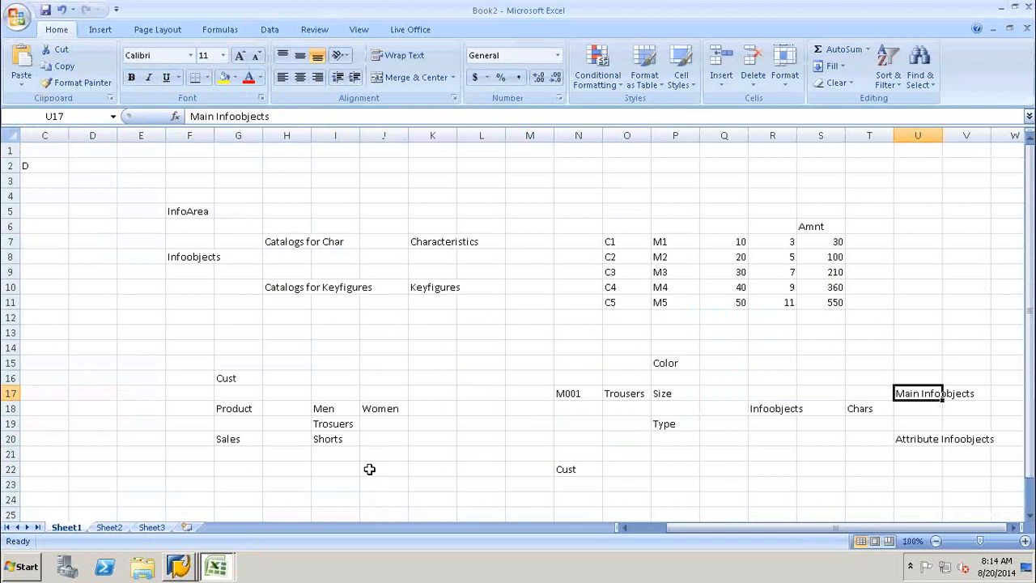
click(117, 532)
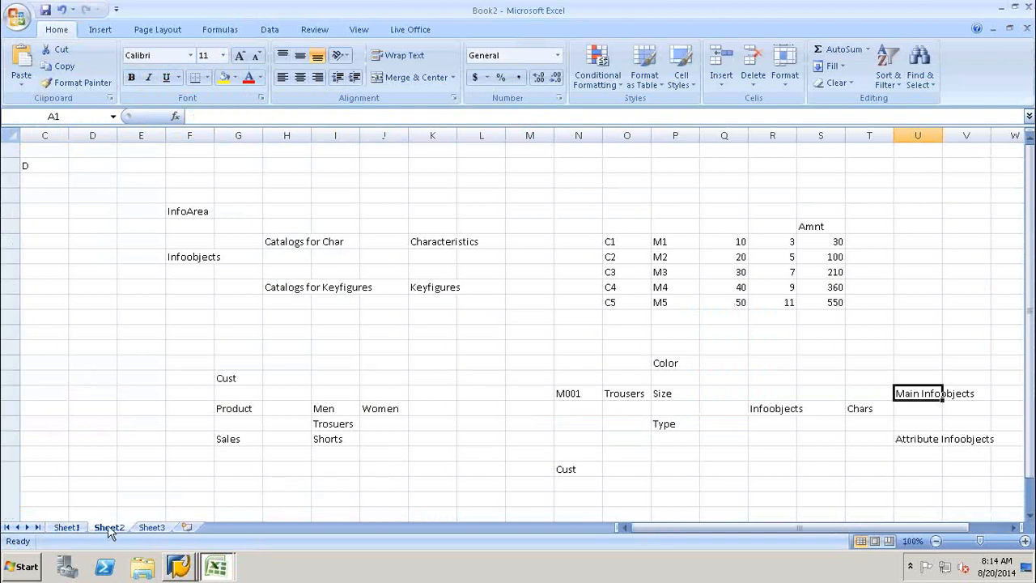
click(181, 271)
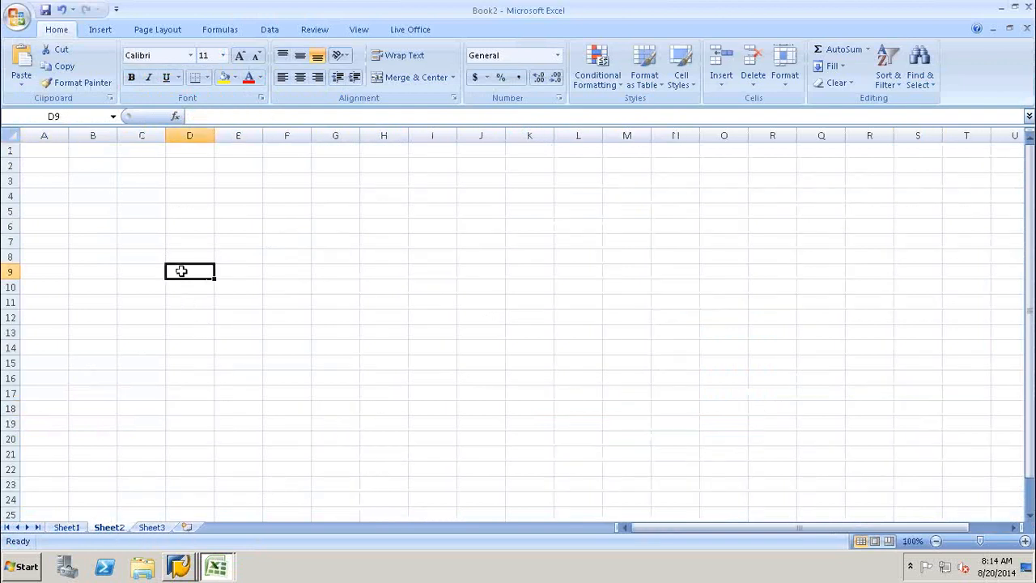
key(alt)
key(i)
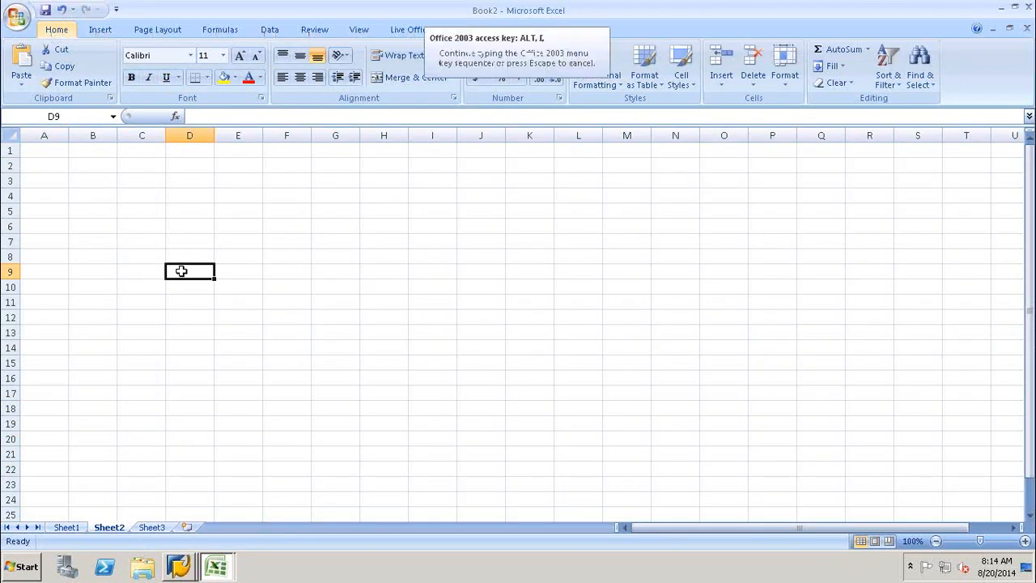
key(Escape)
key(alt)
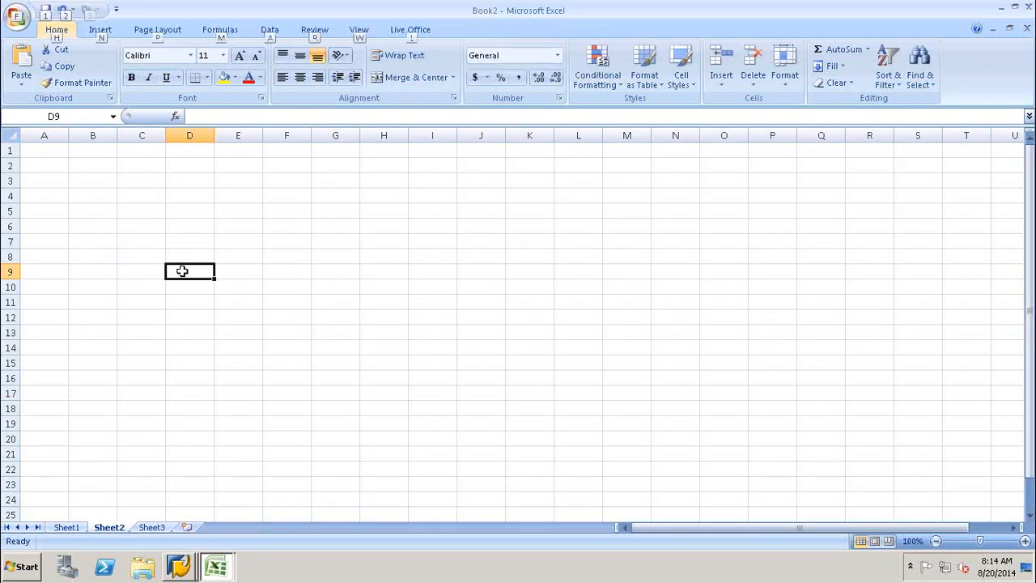
key(Escape)
text(/)
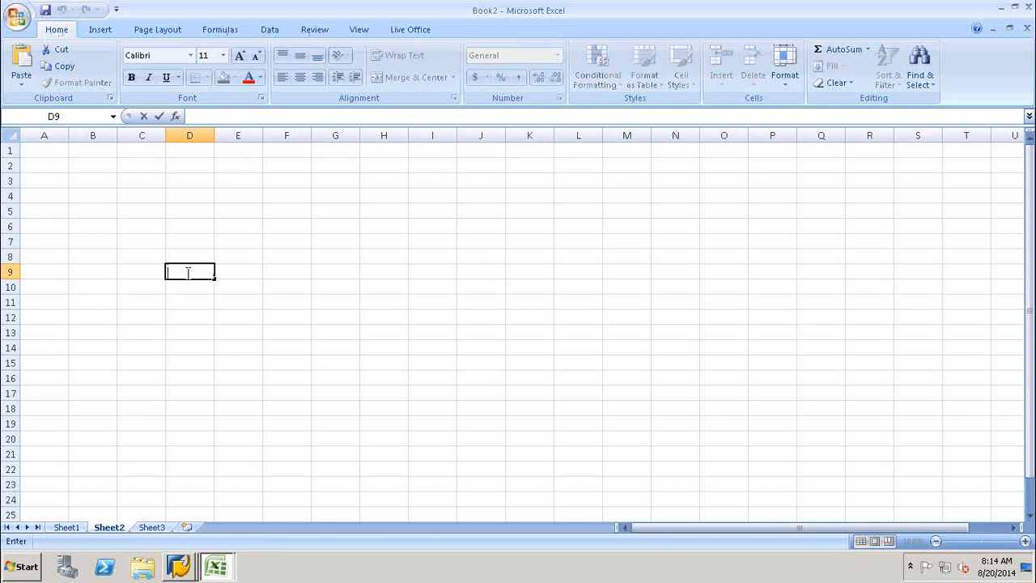
text(BIC/)
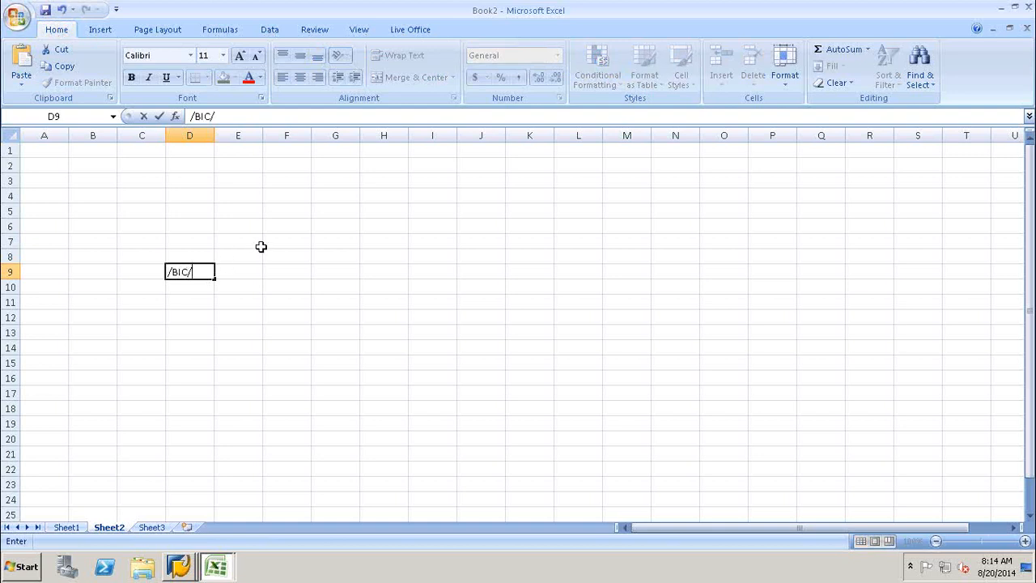
text(PZPRCT)
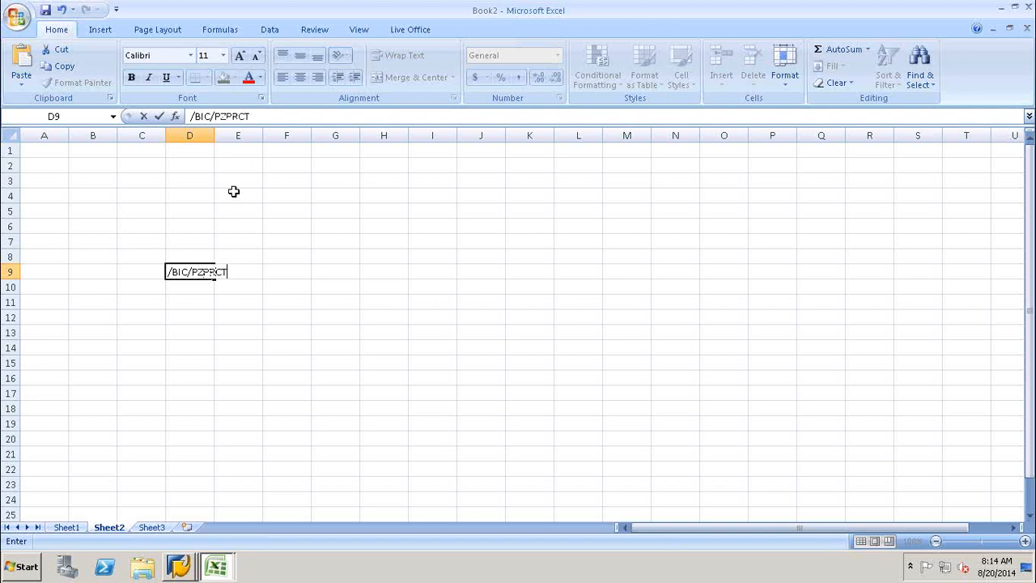
text(_NO)
click(177, 287)
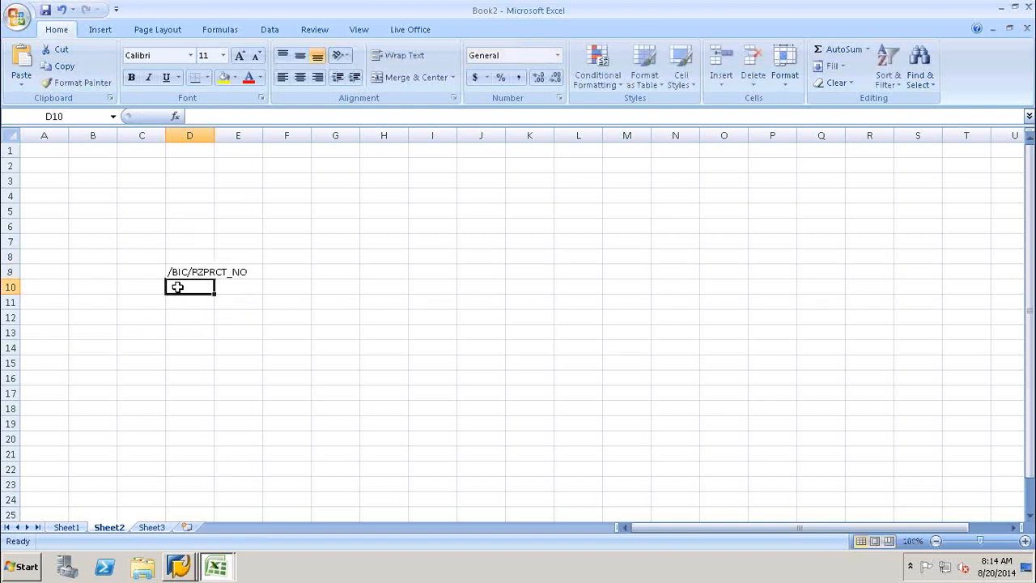
Insert a blank column at D and enter the text table name /BIC/TZPRCT_NO in E10.
key(alt)
key(h)
key(i)
key(c)
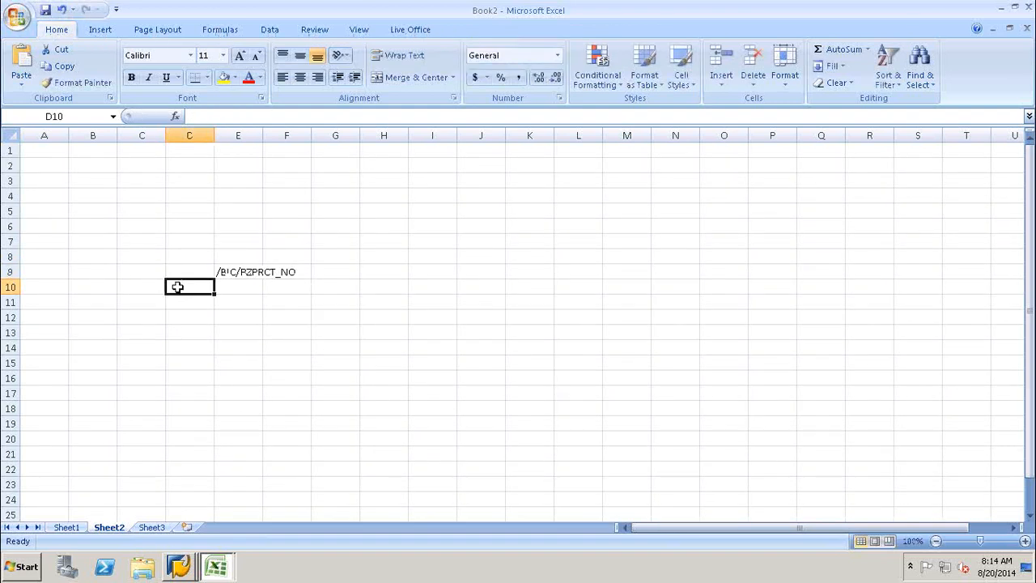
double_click(232, 287)
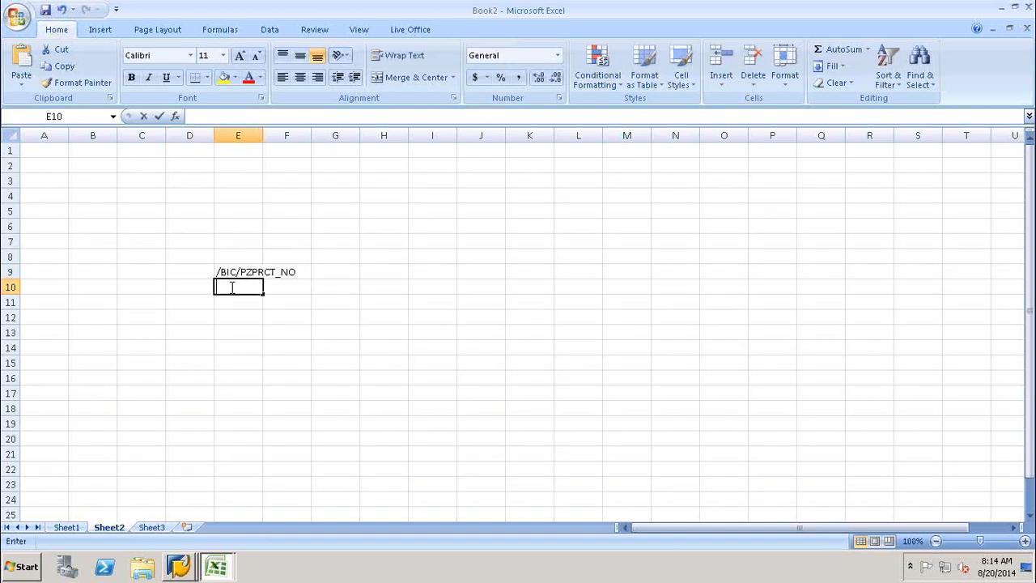
text(/BIC)
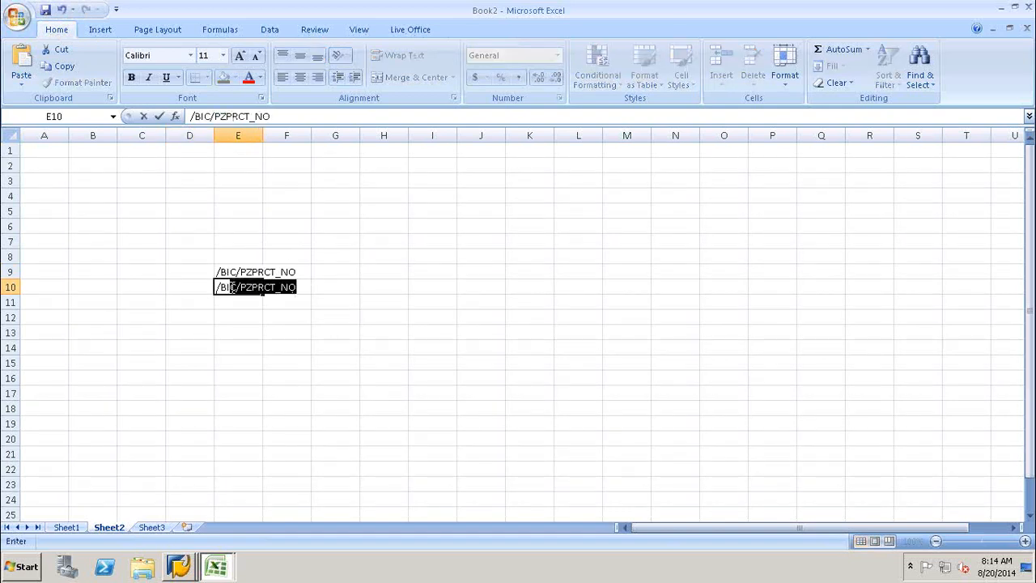
text(/TP)
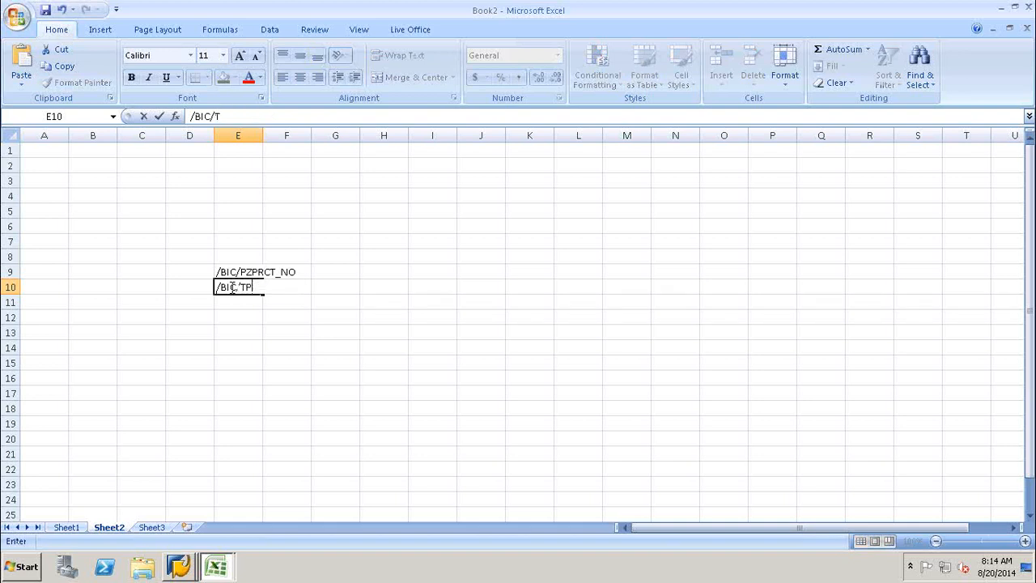
key(BackSpace)
text(ZPRCT_NO)
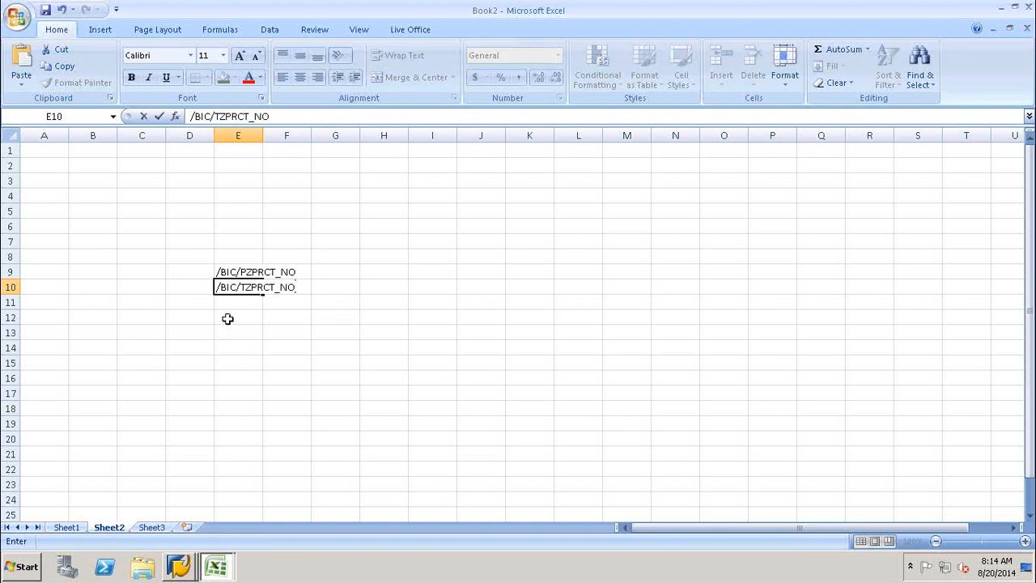
click(229, 317)
drag(231, 307, 231, 289)
click(231, 290)
click(232, 302)
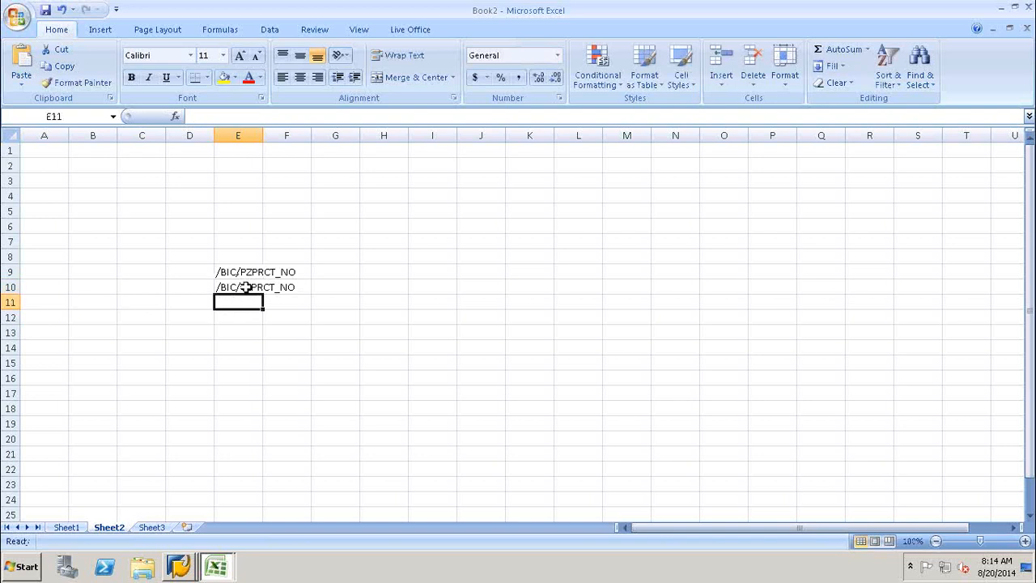
click(248, 319)
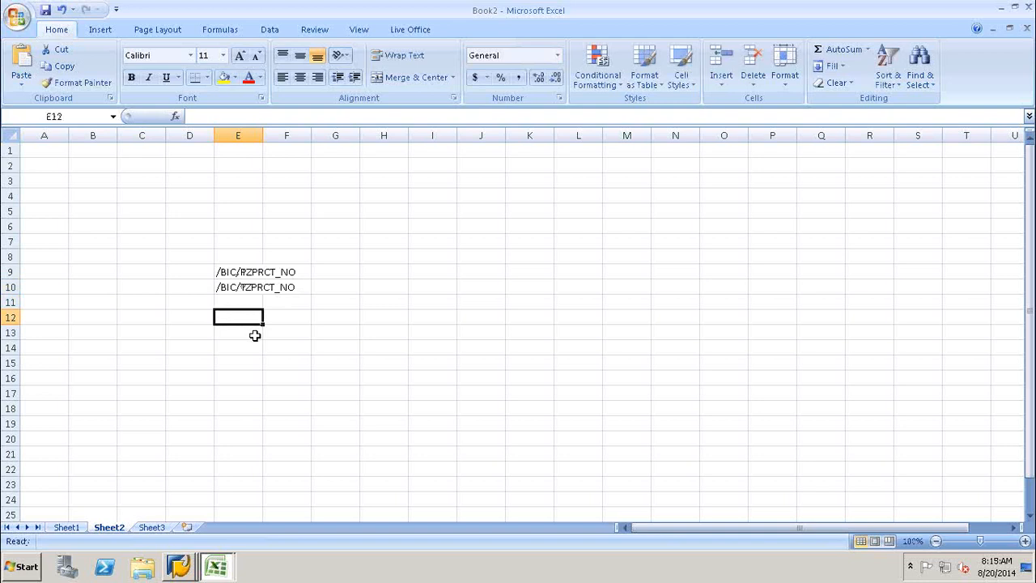
Enter ZPRCT_NO in E6 and the standard characteristic name 0PRCT in J6.
click(231, 229)
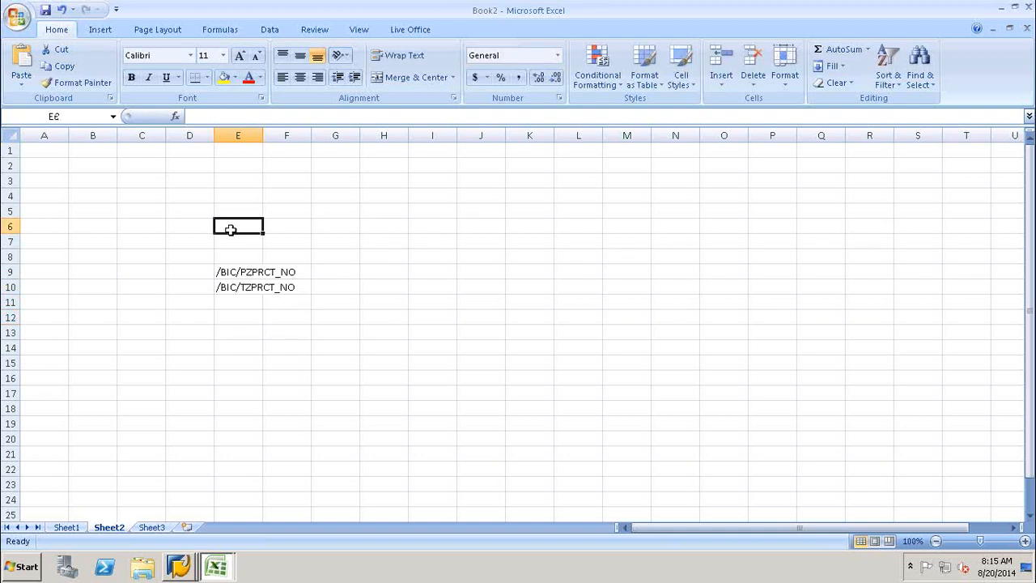
text(ZPR)
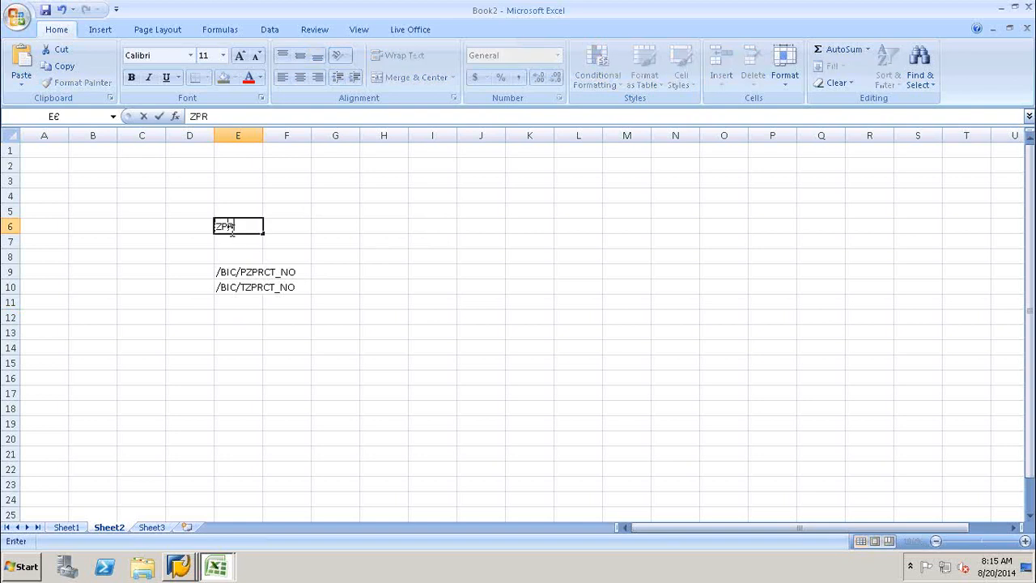
text(CT_NO)
click(263, 227)
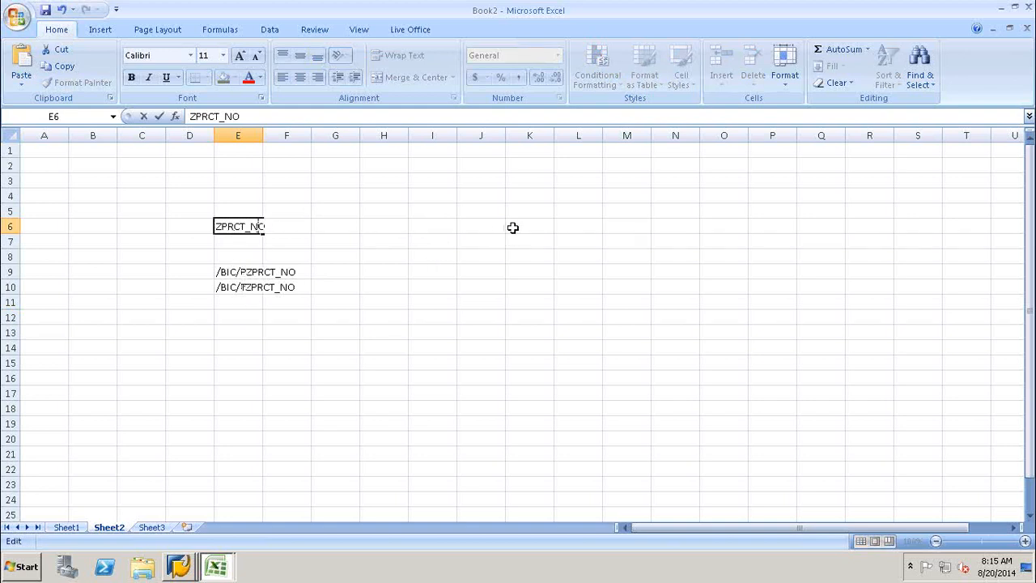
click(487, 225)
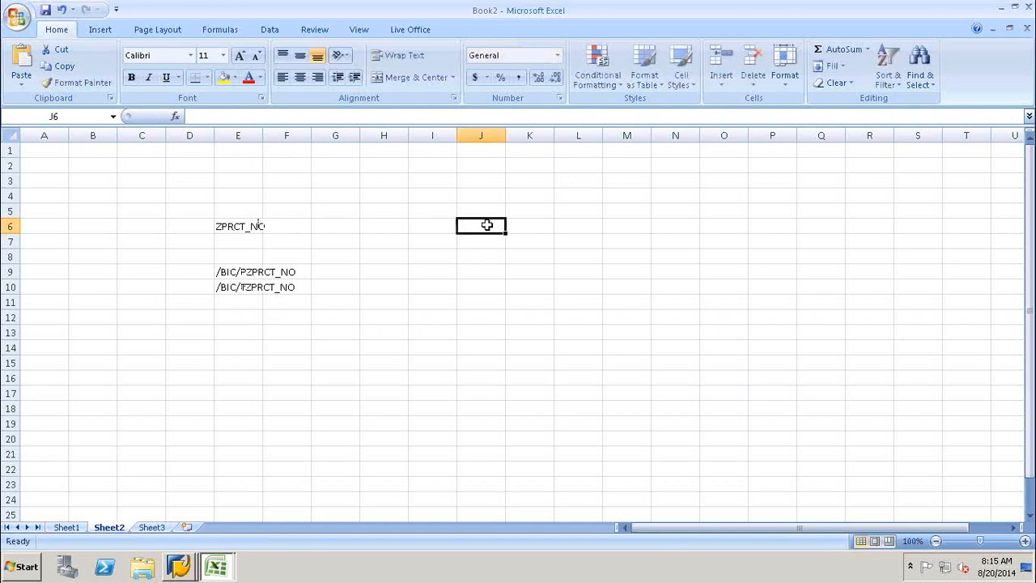
text(0)
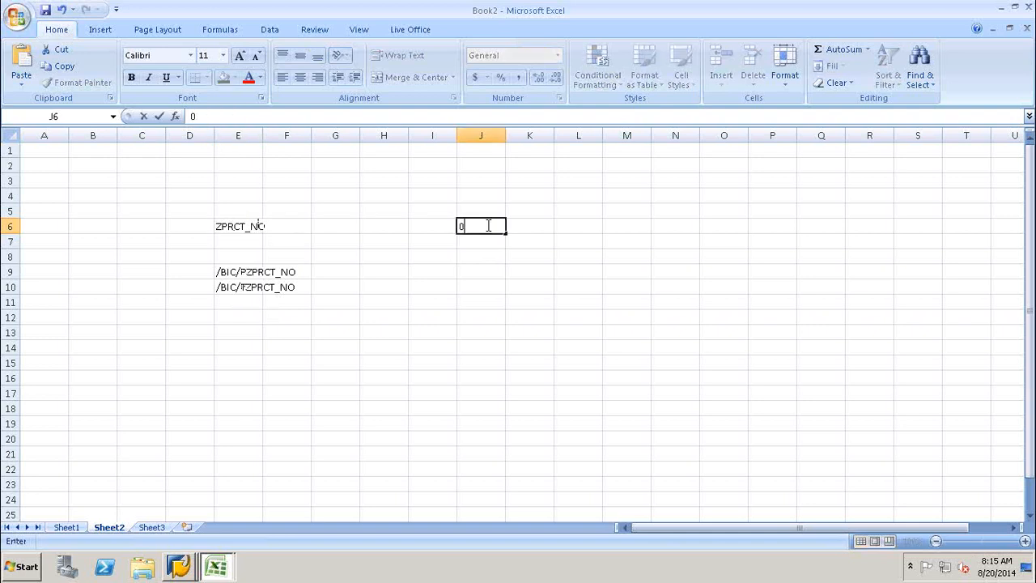
text(PRCT)
click(482, 276)
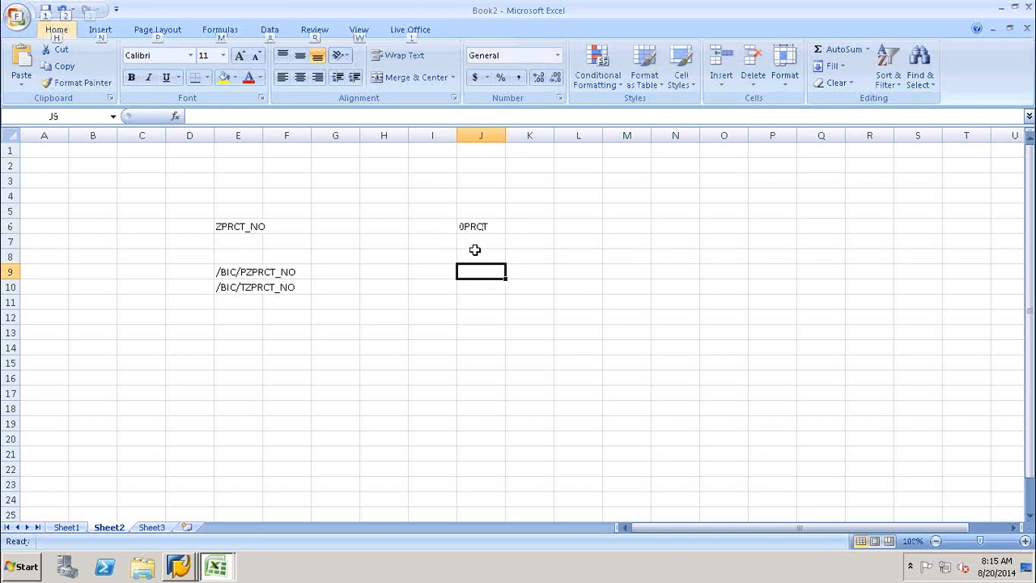
Enter the standard master data table name /BI0/P0PRCT in J9.
double_click(476, 273)
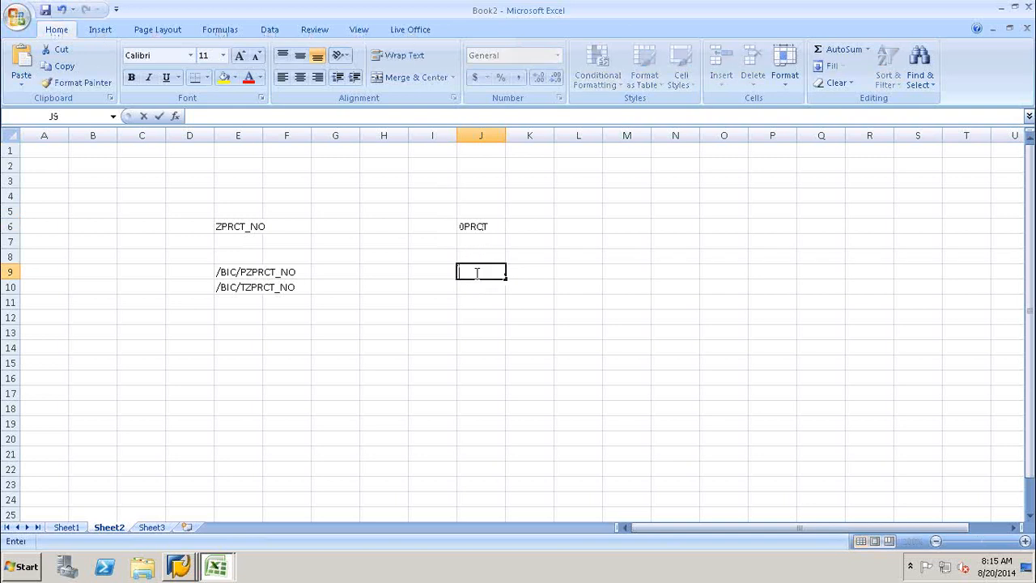
text(/BI)
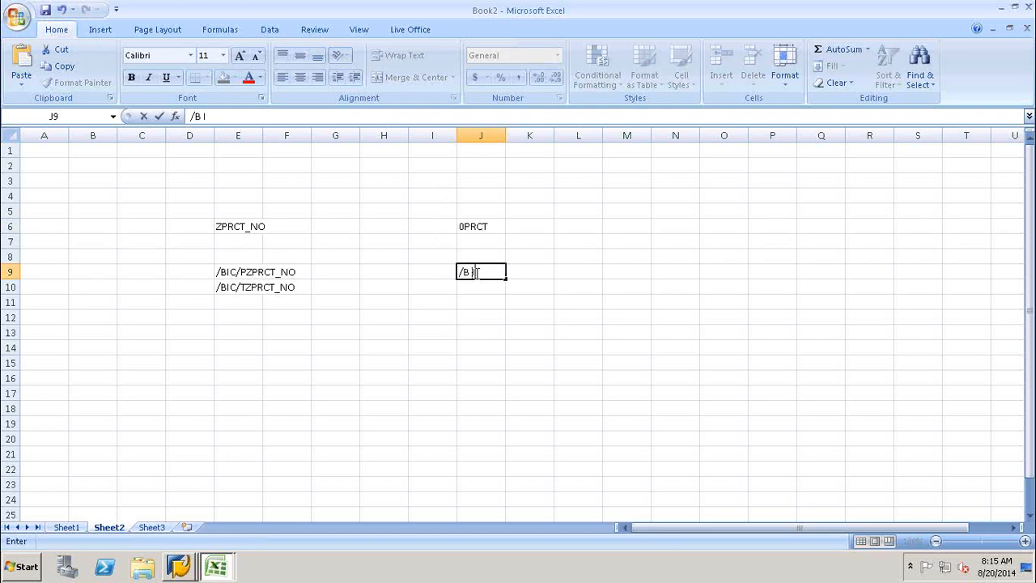
key(BackSpace)
text(I0/P0PRCT)
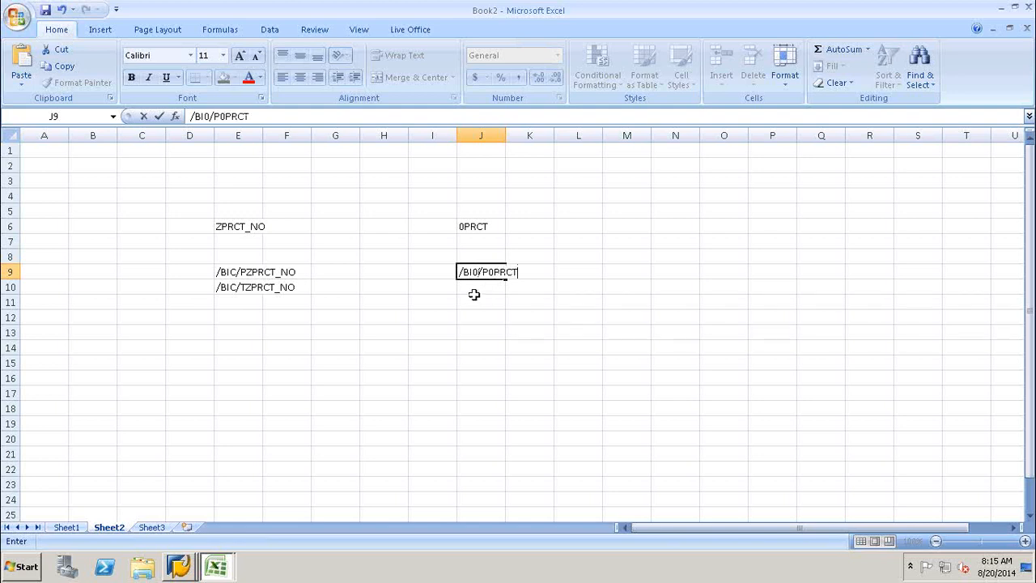
click(471, 288)
key(alt)
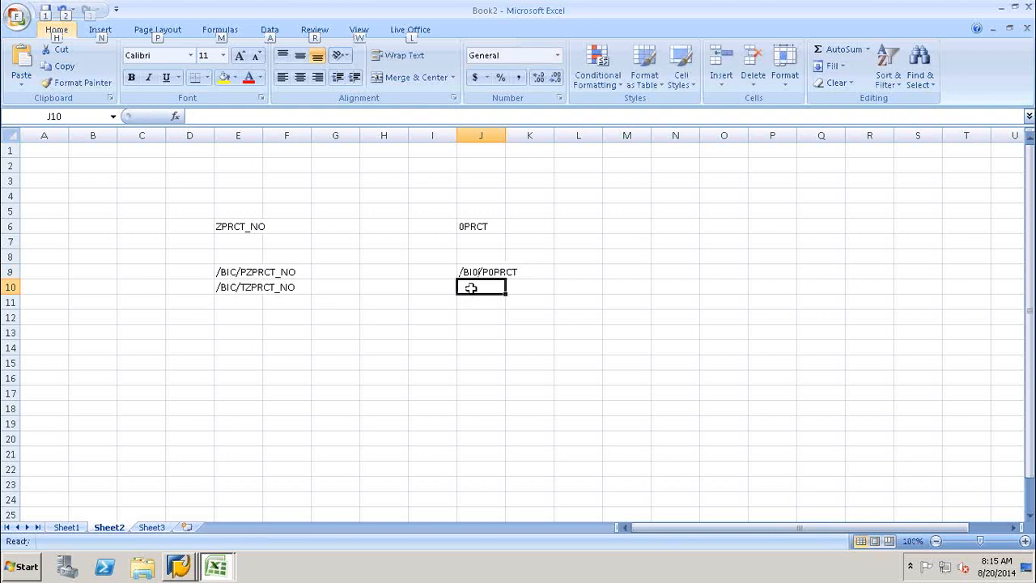
key(i)
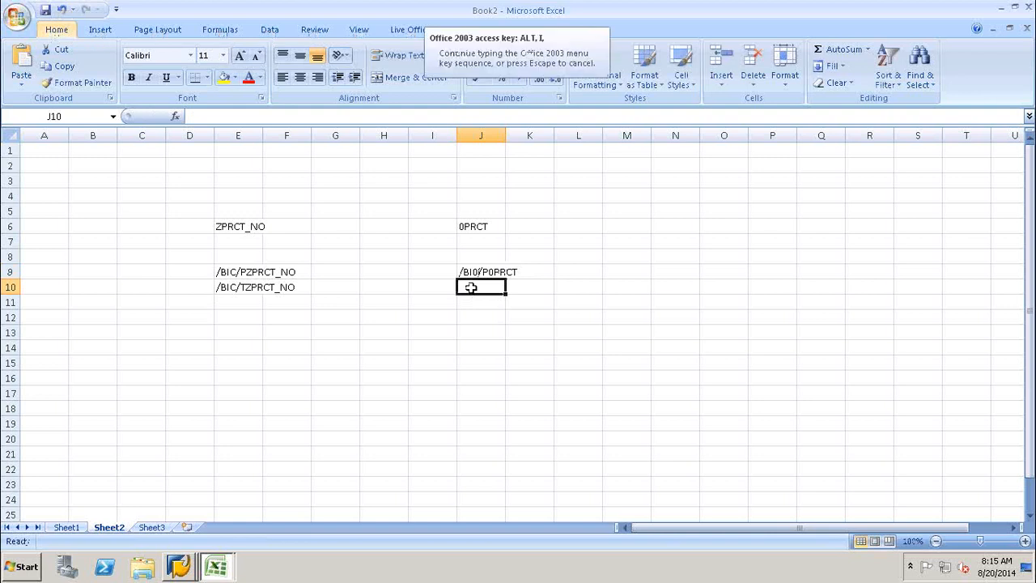
key(Escape)
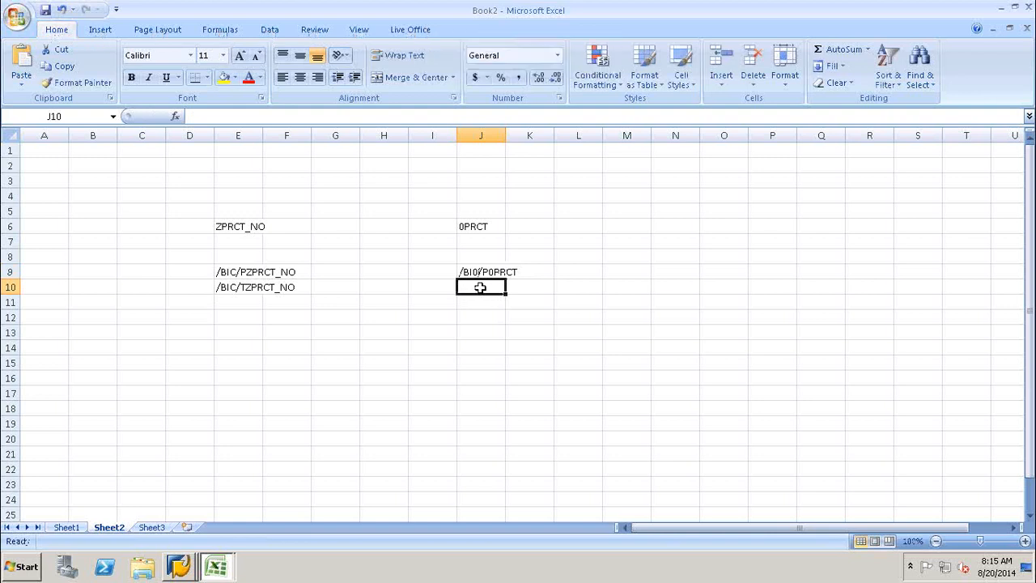
Enter the text table name in J10, correcting it to /BI0/T0PRCT.
double_click(480, 288)
text(/BI0)
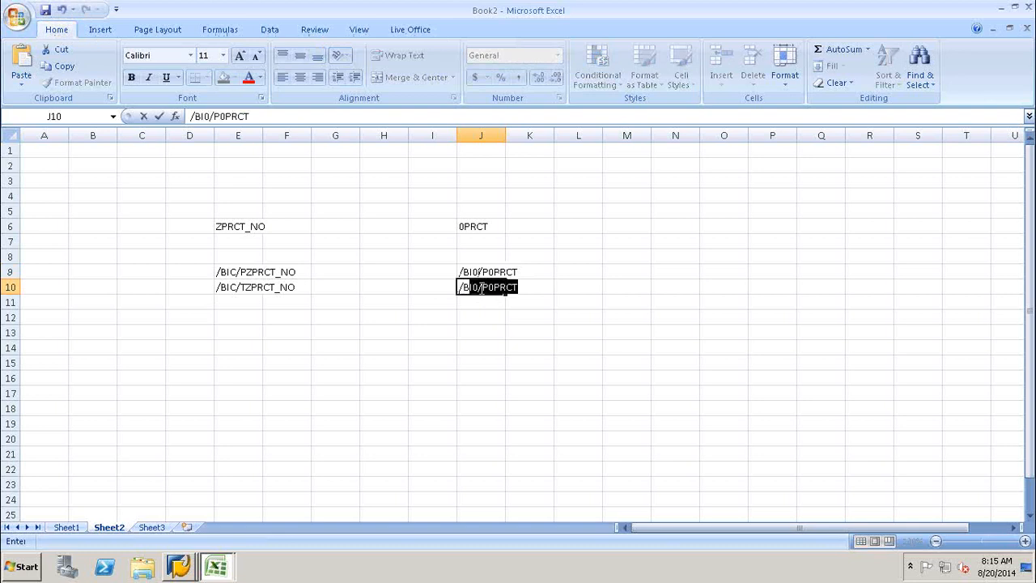
text(/TPRCT)
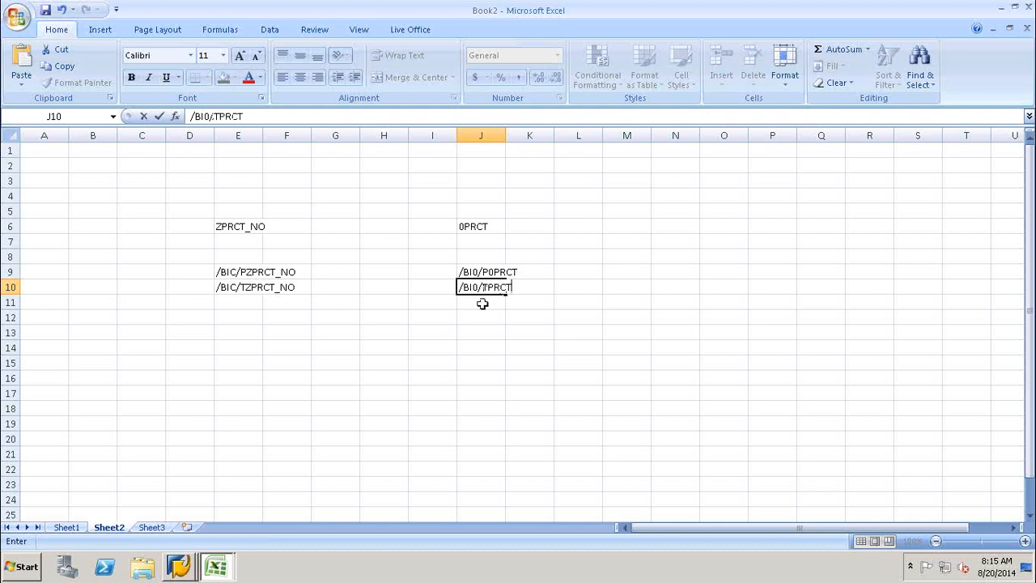
click(478, 315)
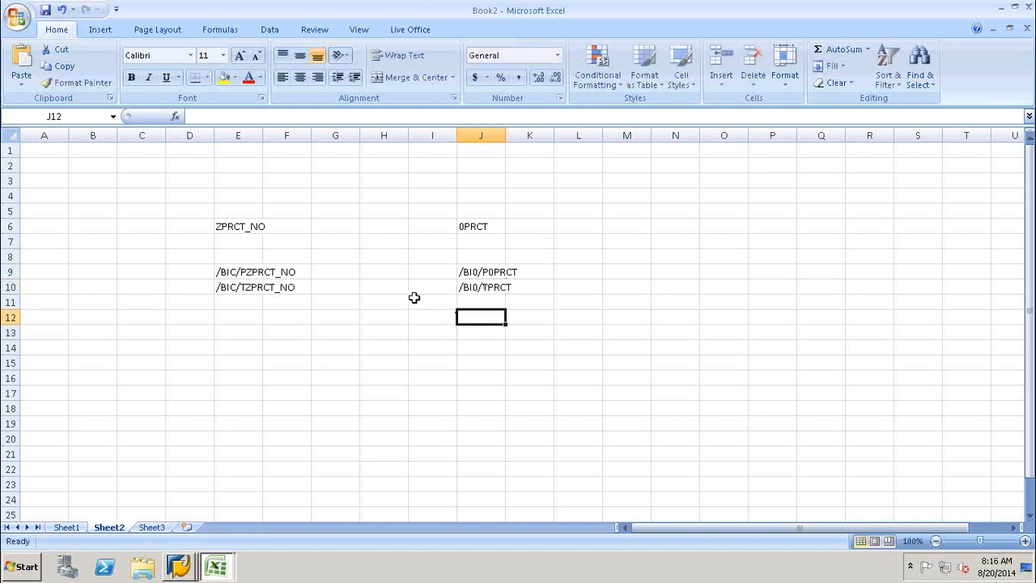
double_click(487, 287)
text(0)
click(479, 335)
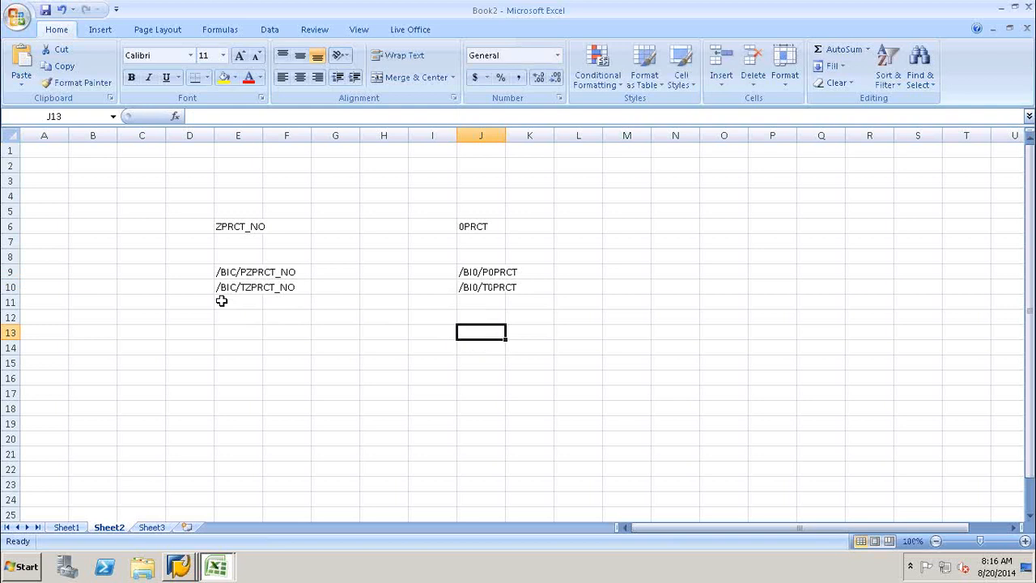
click(221, 228)
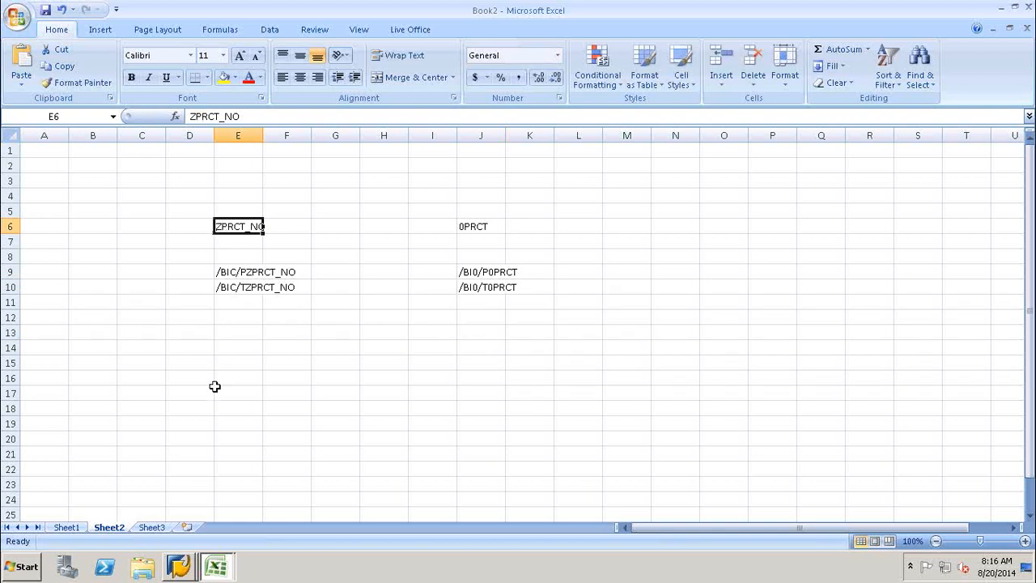
click(175, 566)
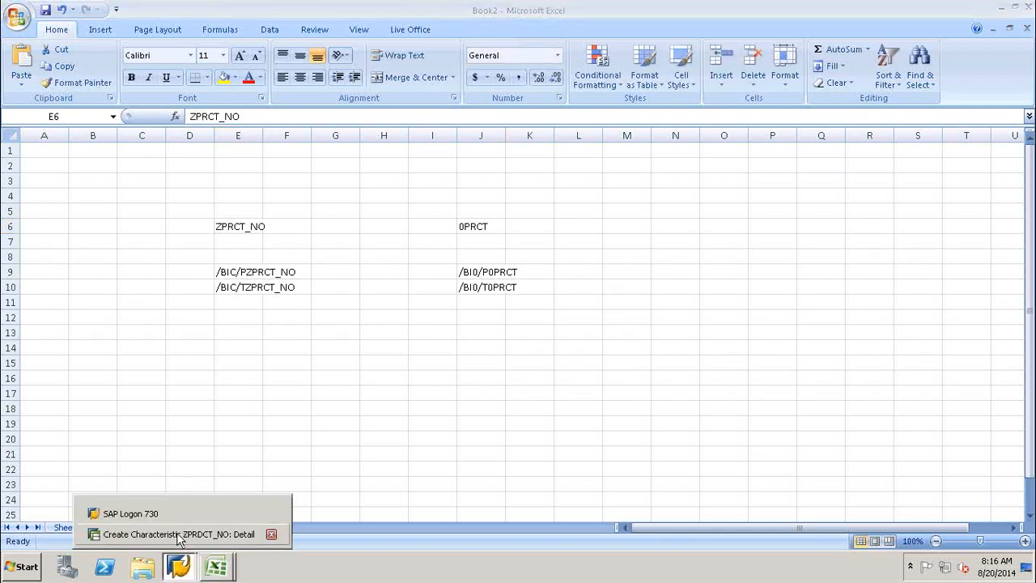
Bring back the ZPRDCT_NO detail window showing /BIC/MZPRDCT_NO and text table /BIC/TZPRDCT_NO.
click(178, 534)
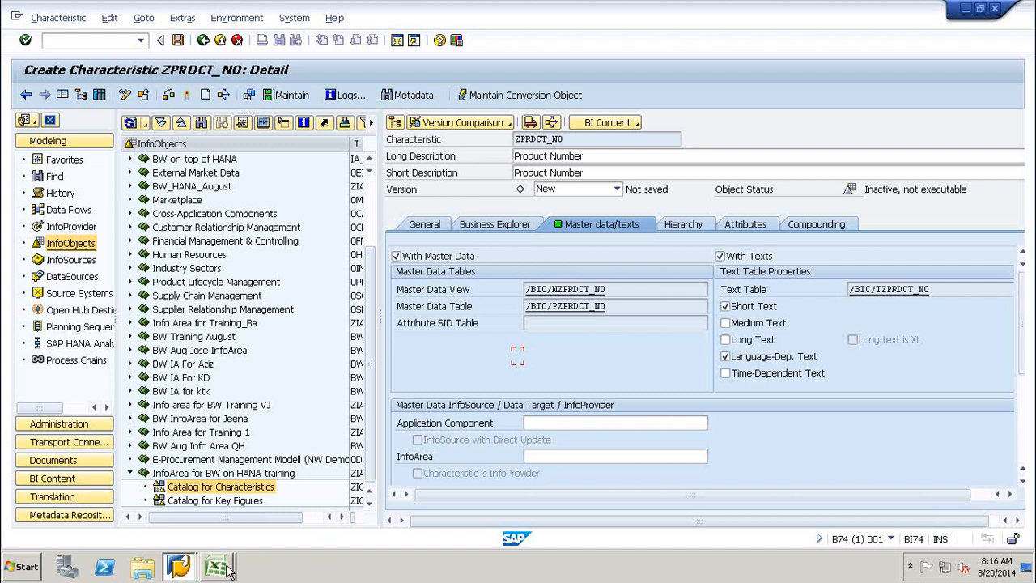
Check ZPRDCT_NO's Hierarchy settings, then switch back to Excel workbook Book2.
mouse_move(229, 571)
click(688, 227)
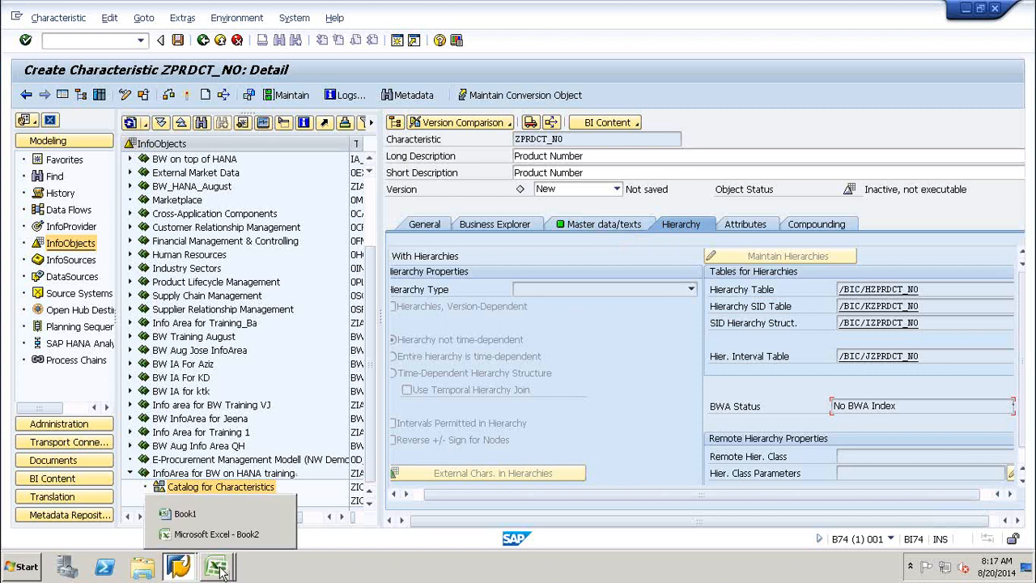
click(208, 536)
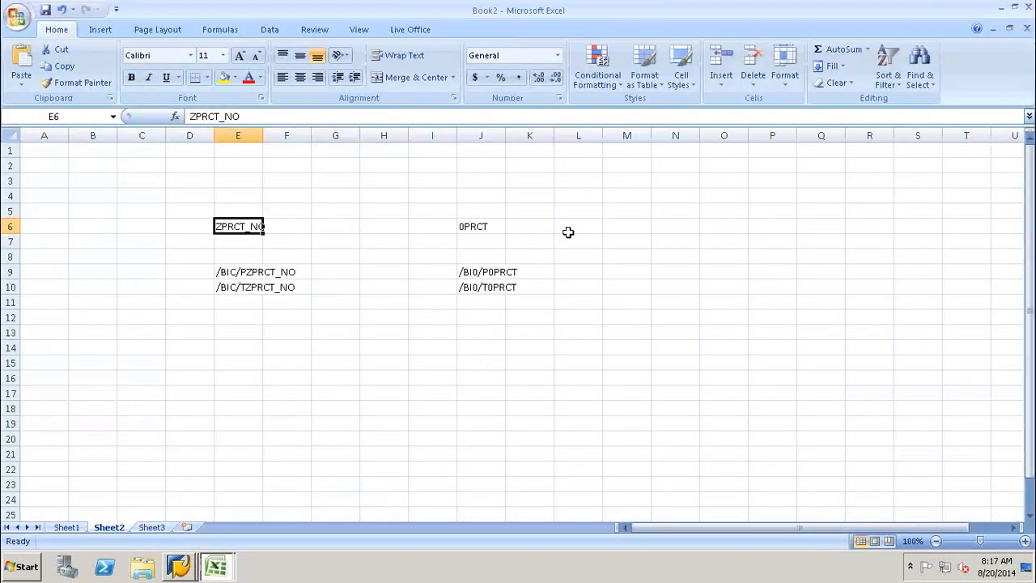
Enter SUBWAY in K16, BIRYANI in M16 and FRUITS in O16.
click(623, 227)
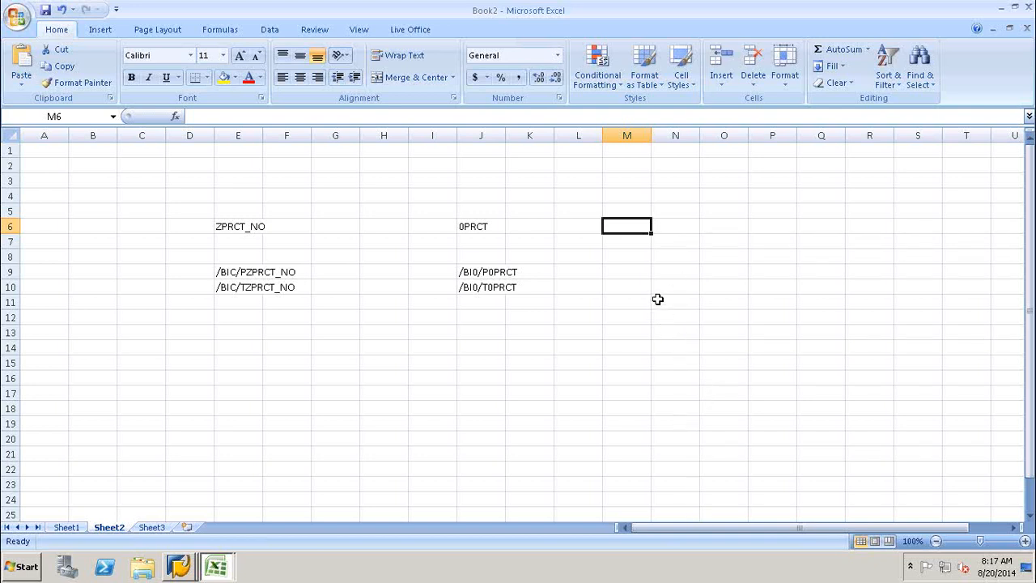
click(703, 227)
click(647, 338)
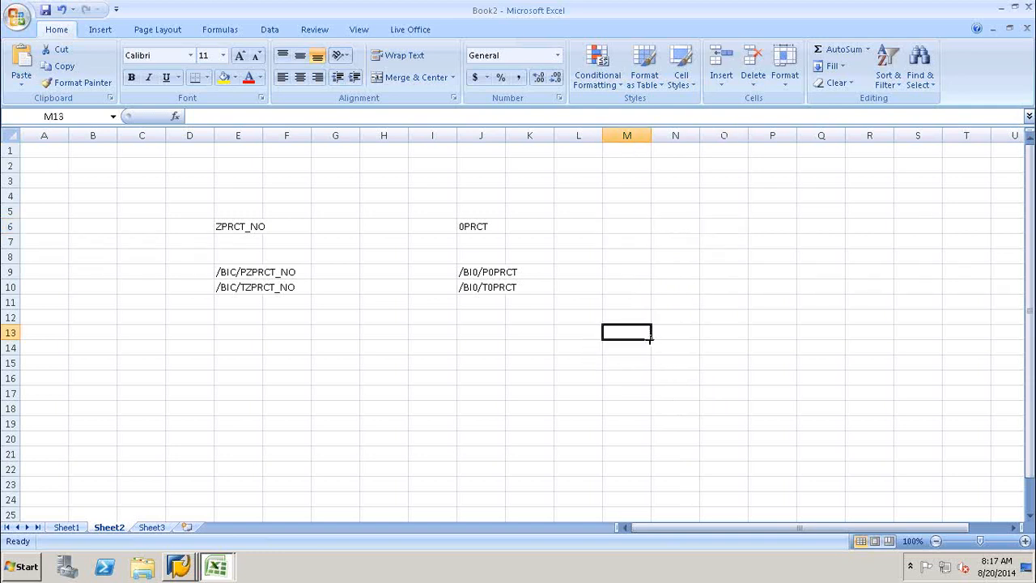
click(627, 301)
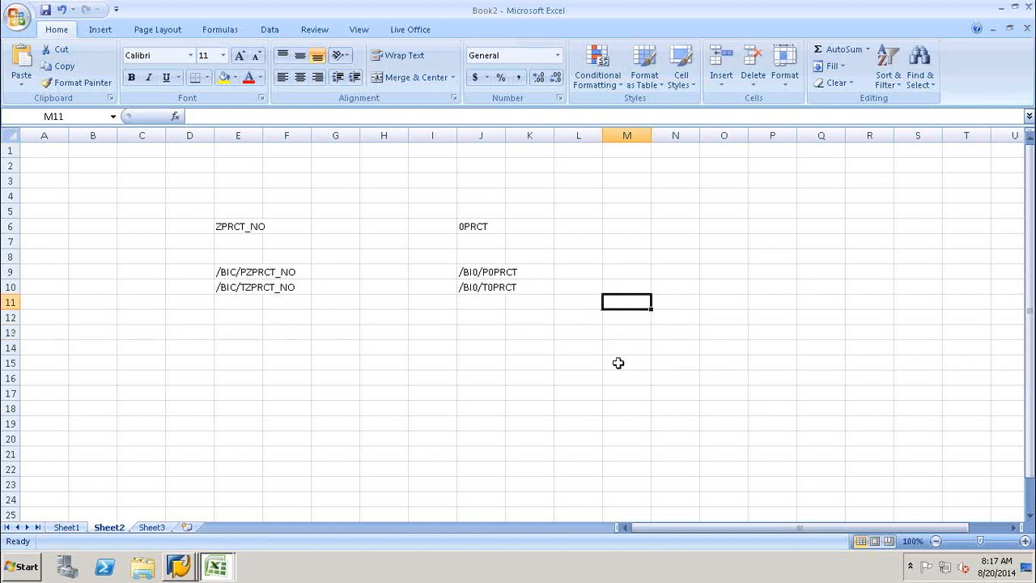
click(538, 372)
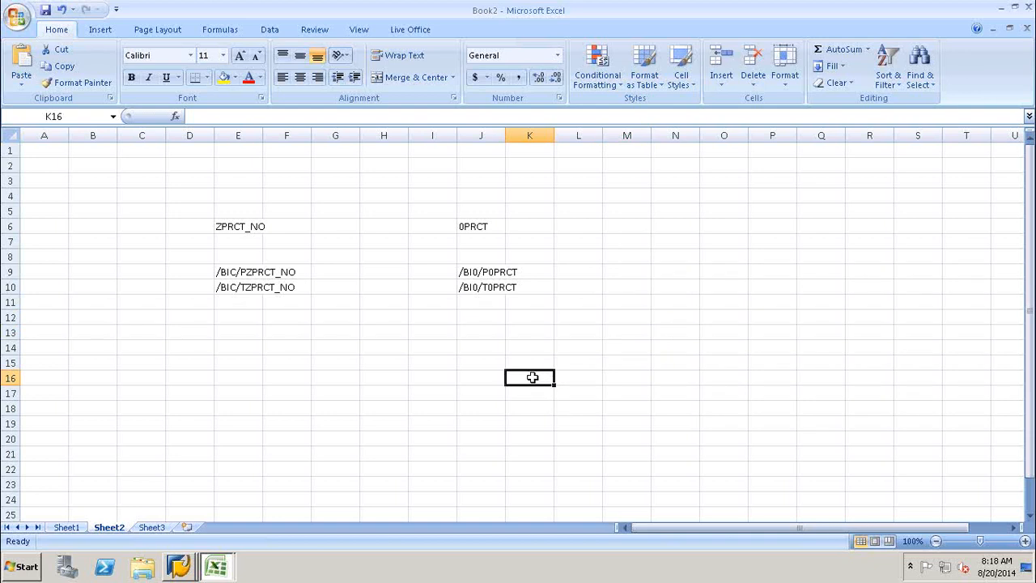
text(SUBWAY)
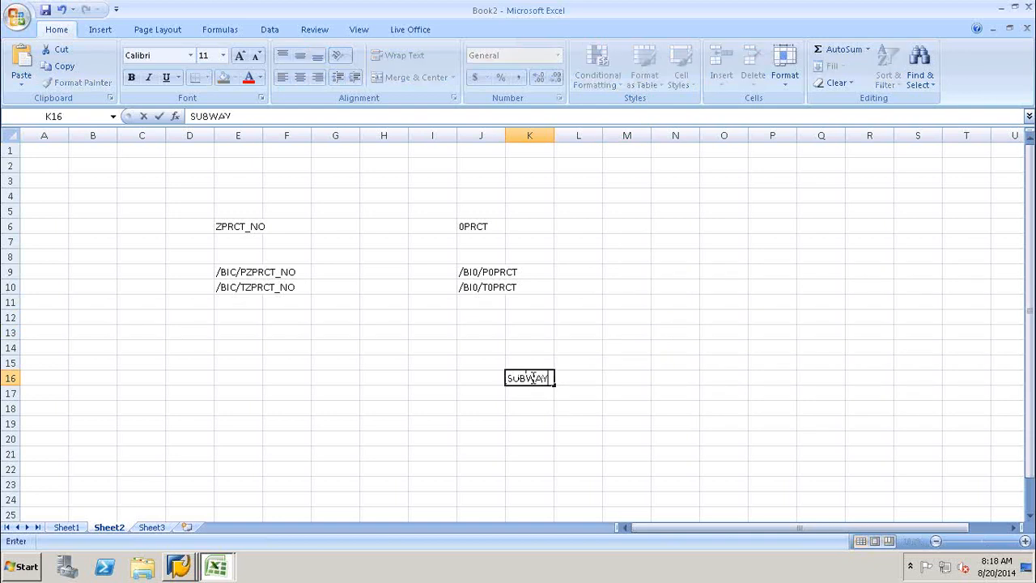
click(628, 377)
text(BIT)
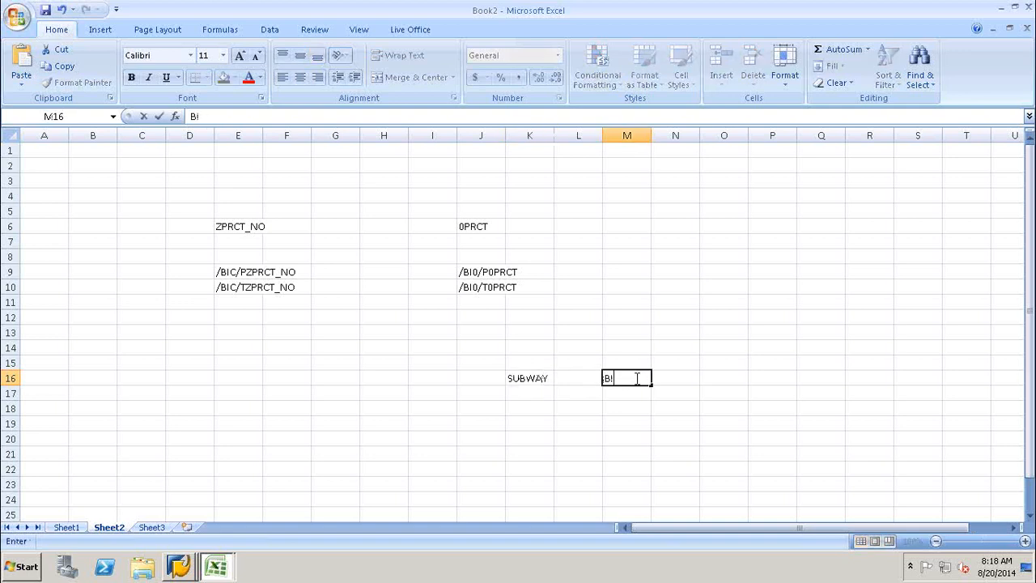
click(719, 381)
text(FR)
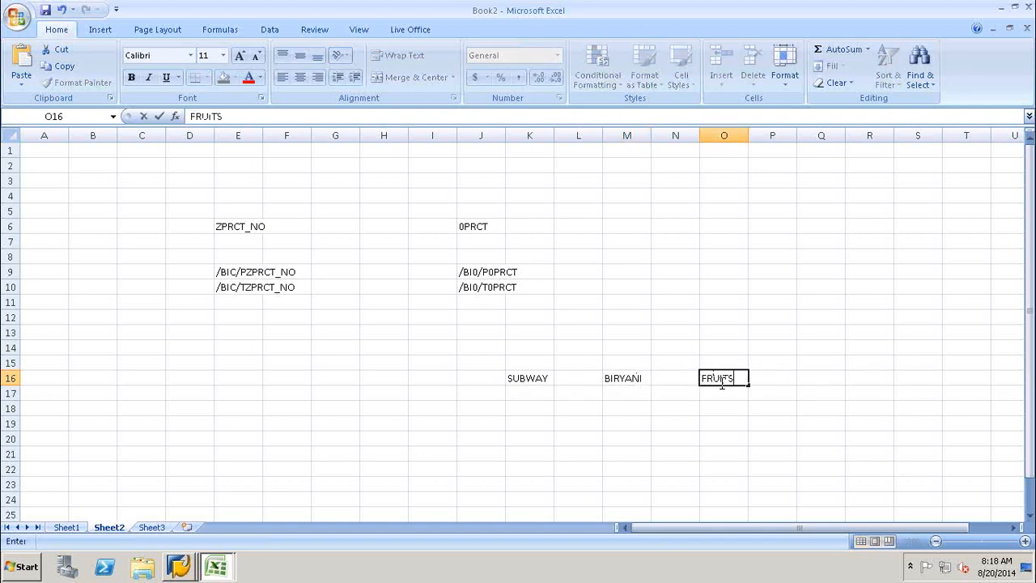
text(UITS)
key(Return)
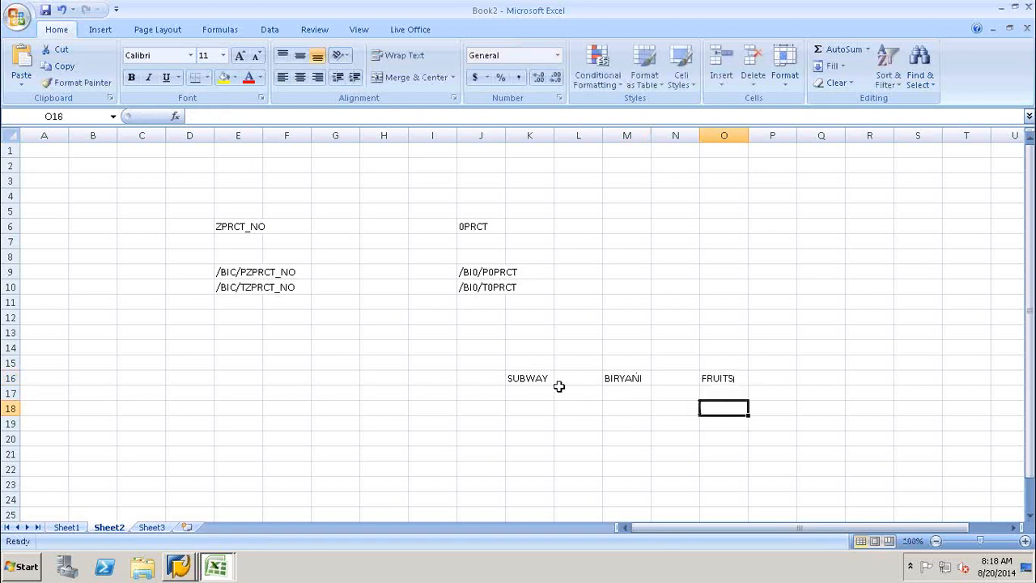
Add the heading CANTEEN in M13 above the three entries.
click(542, 382)
click(623, 378)
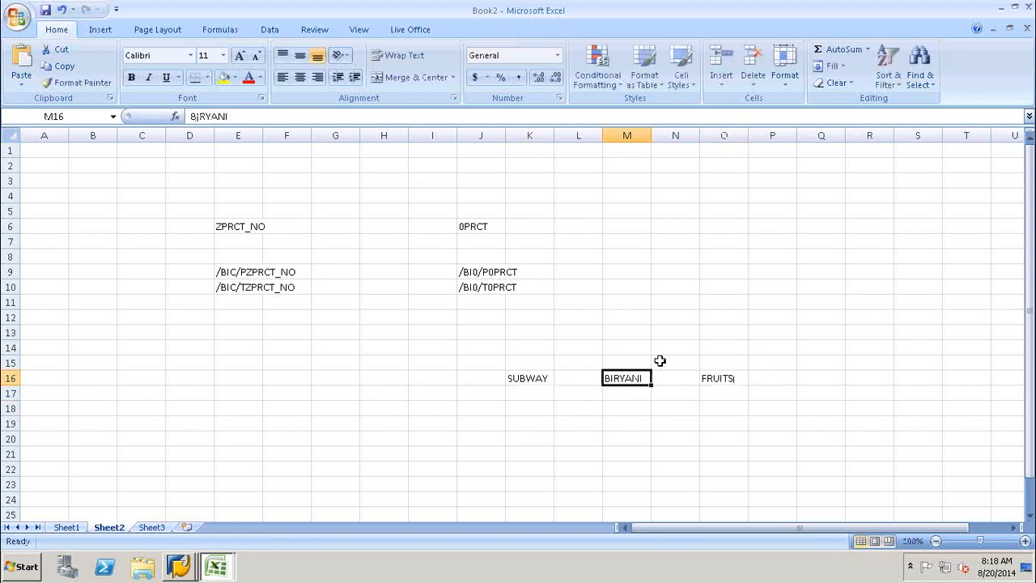
click(625, 332)
text(CANTEEN)
click(636, 377)
click(519, 380)
click(623, 386)
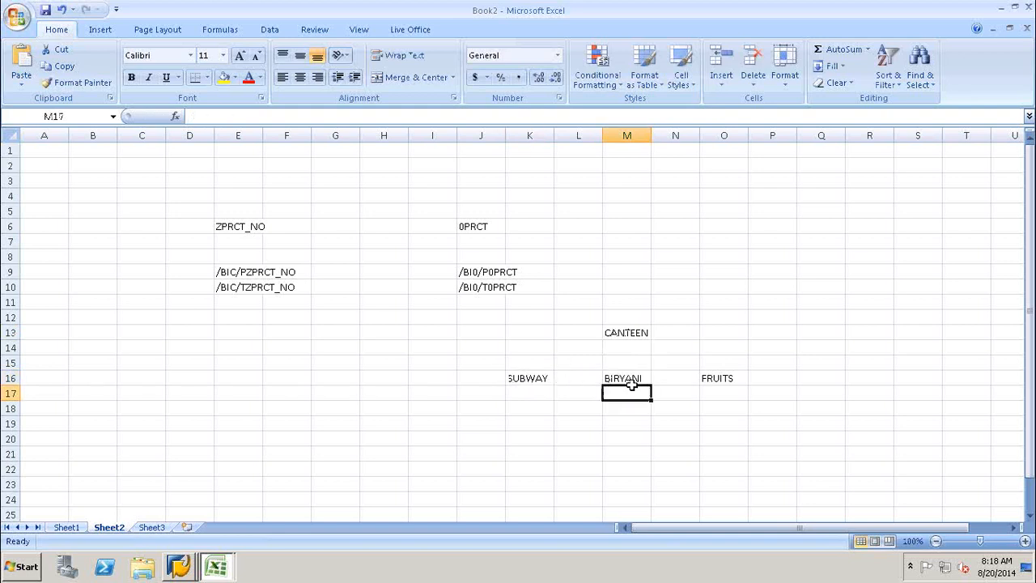
click(719, 375)
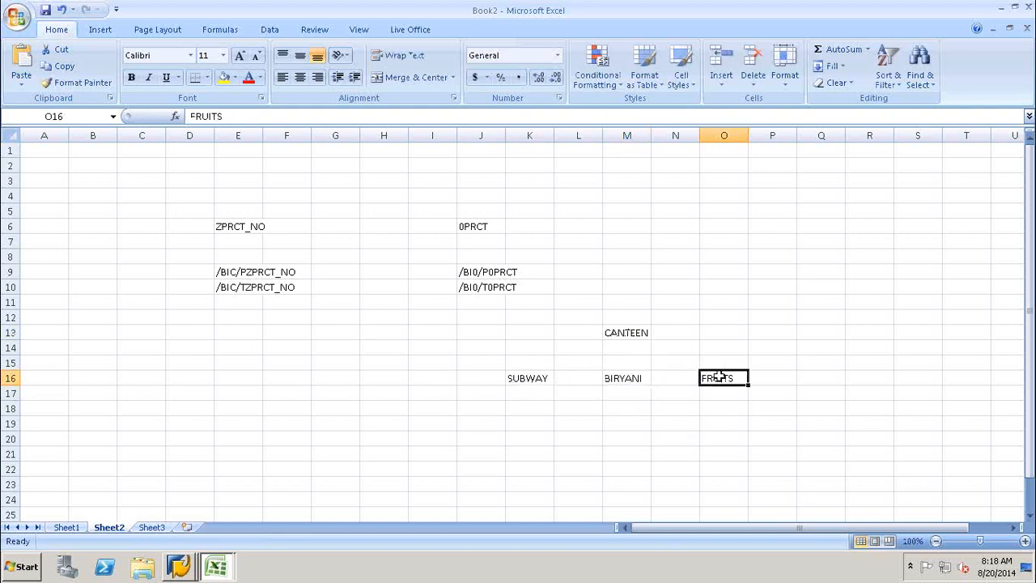
click(522, 377)
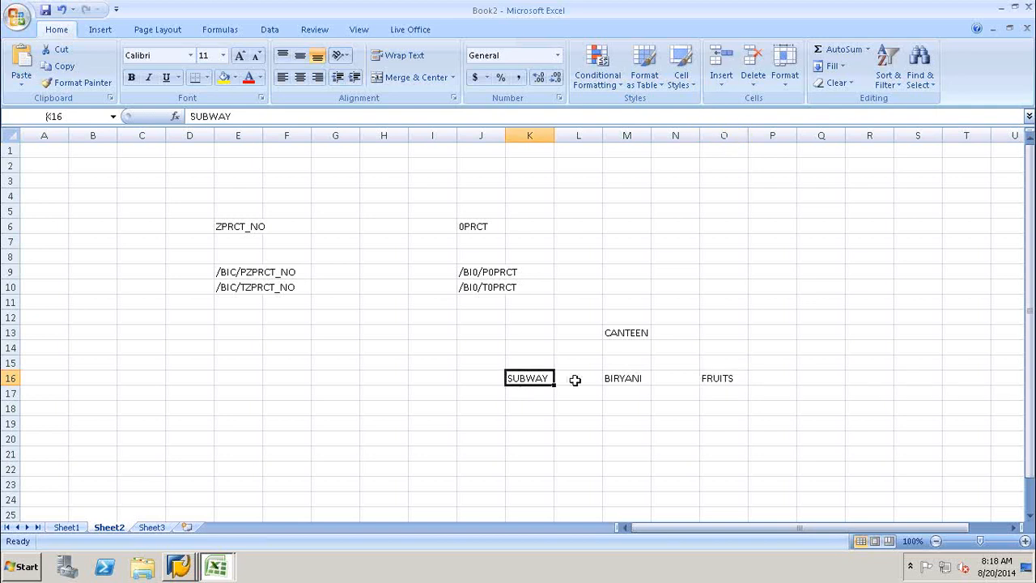
click(617, 377)
click(723, 376)
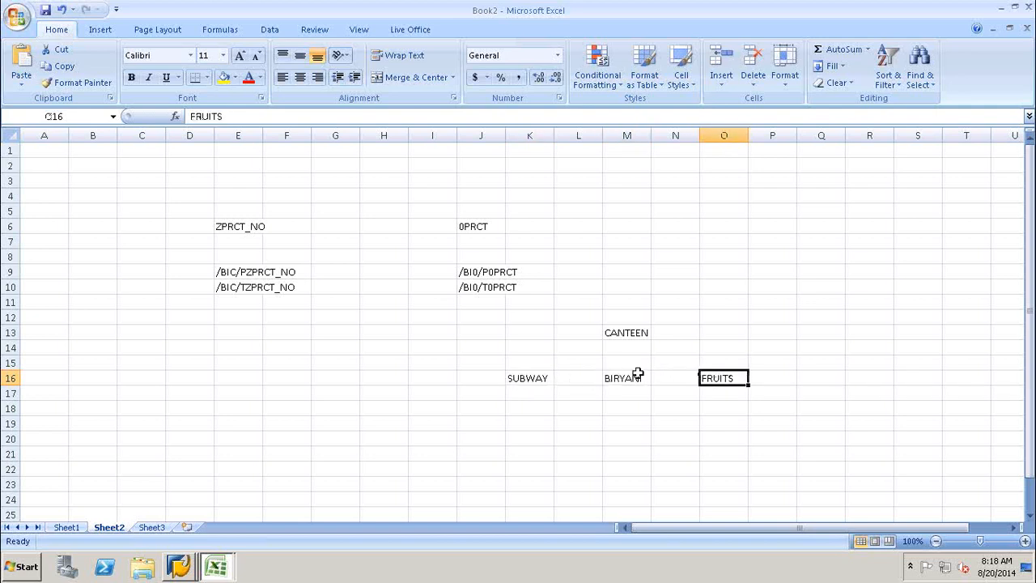
click(543, 376)
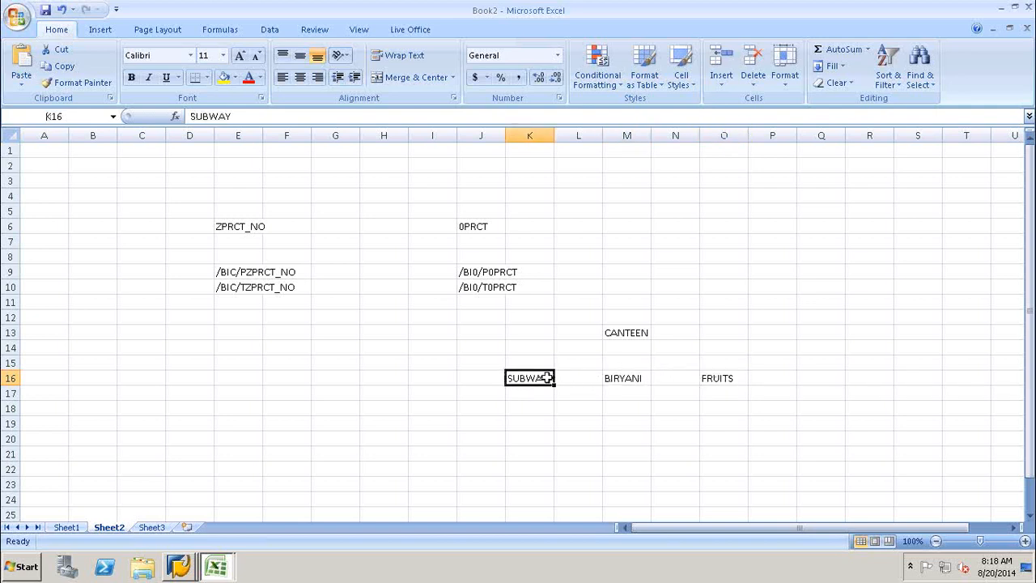
click(644, 336)
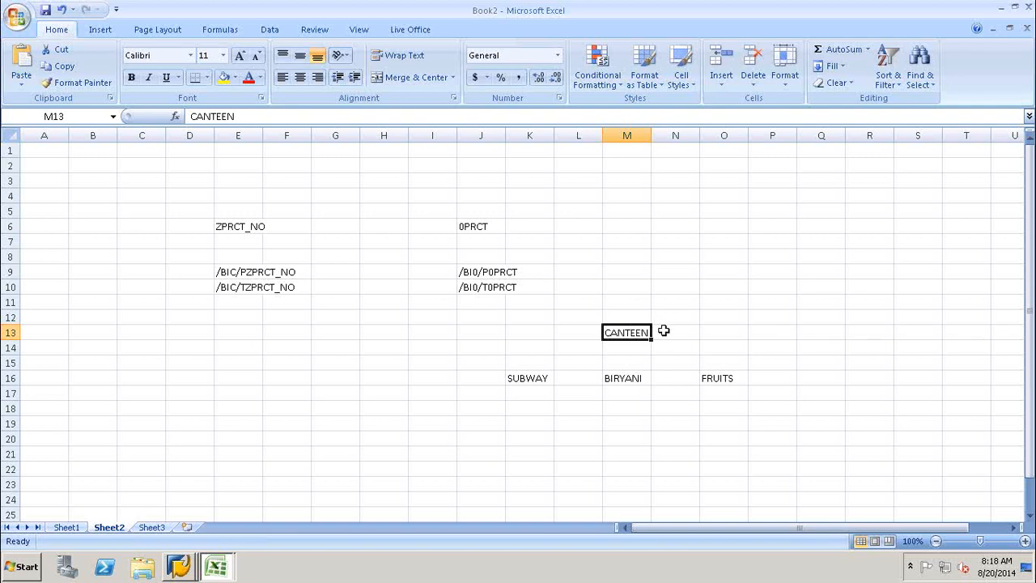
click(664, 330)
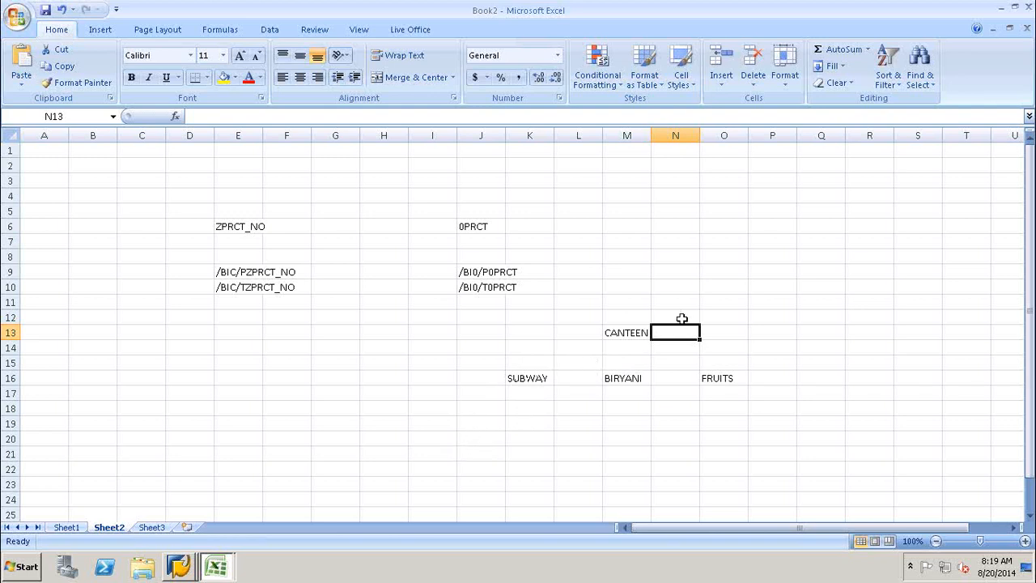
click(631, 333)
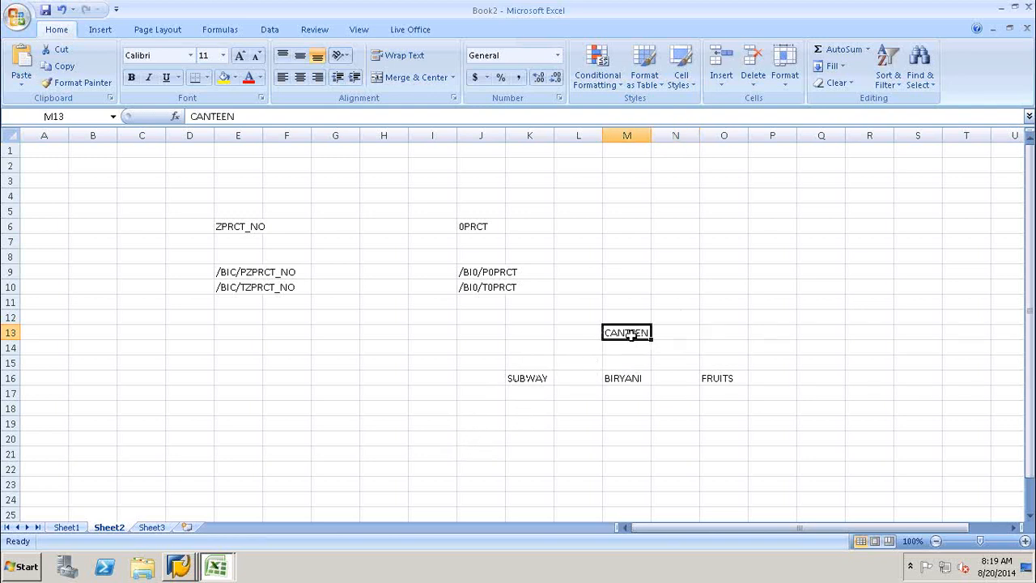
click(530, 381)
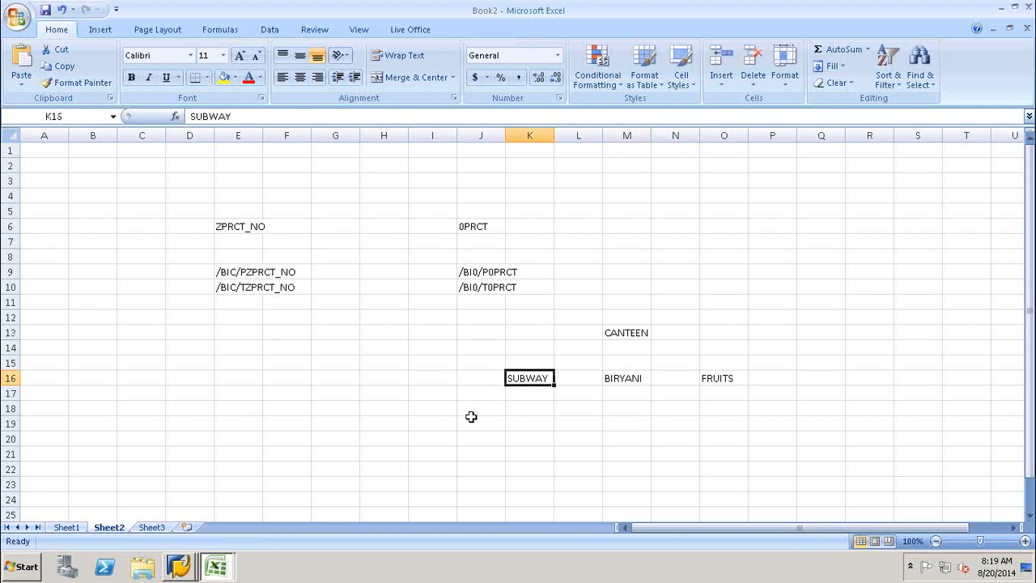
click(179, 566)
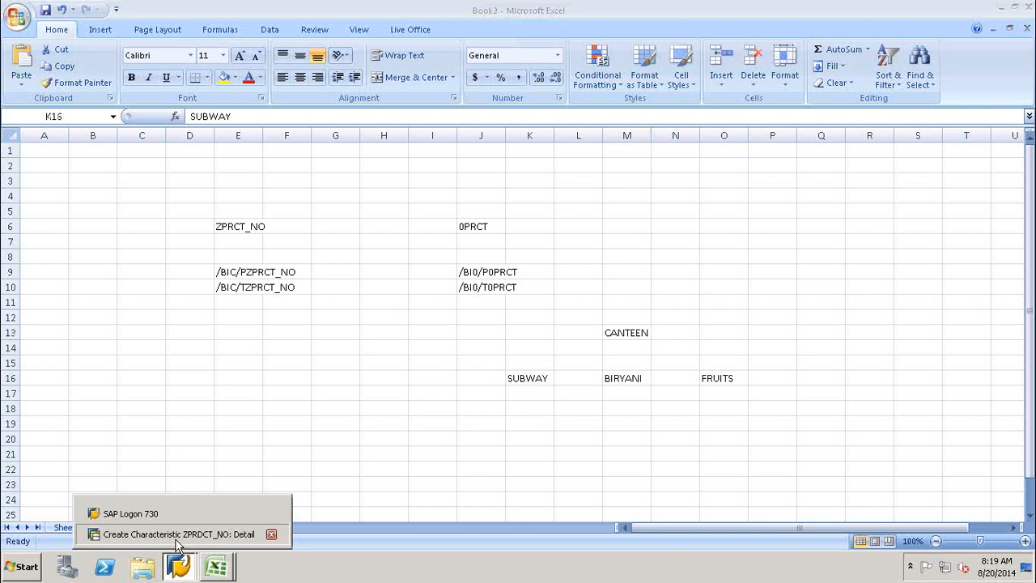
On ZPRDCT_NO's hierarchy settings, tick With Hierarchies, check the Standard type, then untick it.
click(177, 540)
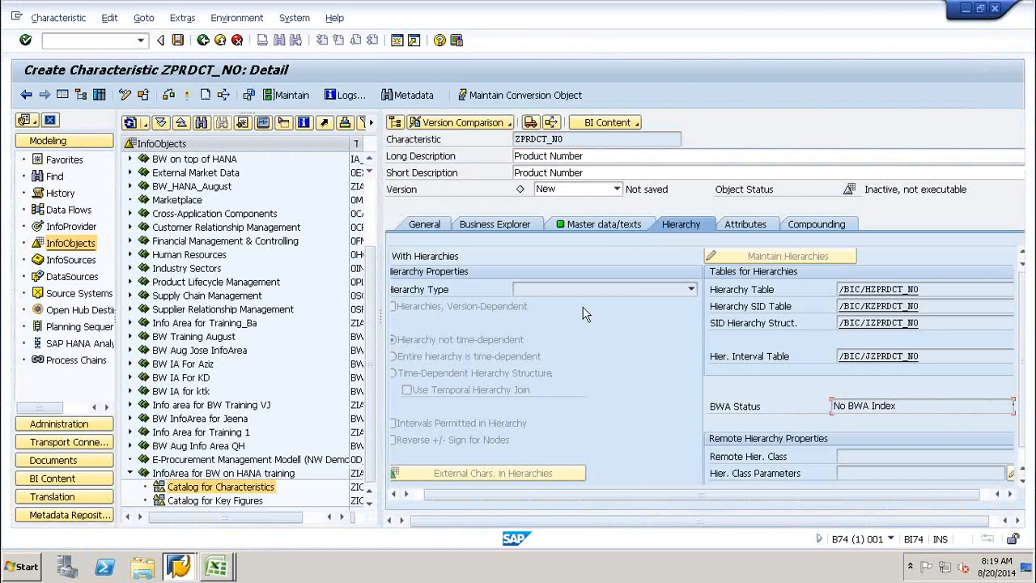
drag(431, 495, 422, 494)
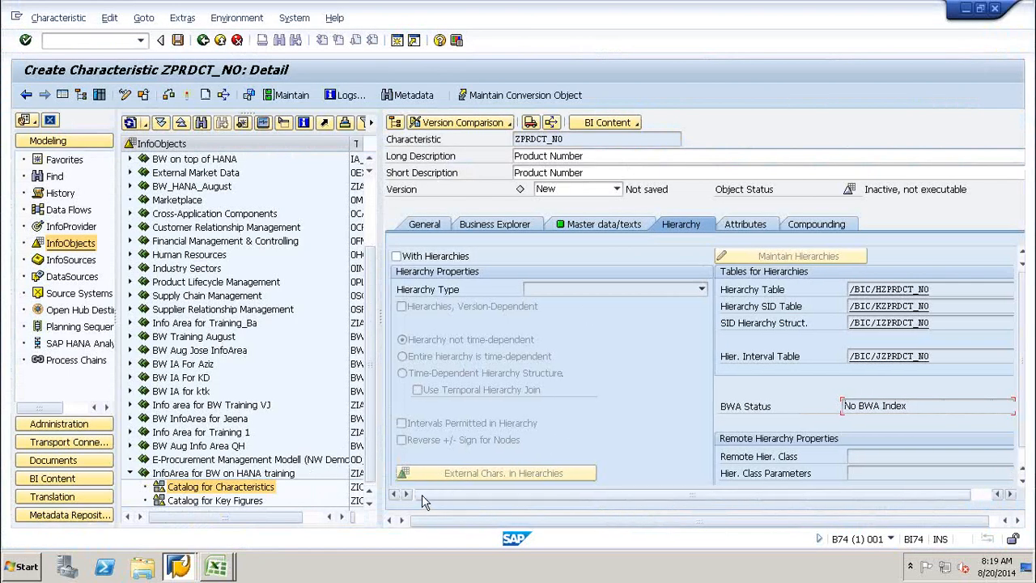
click(396, 257)
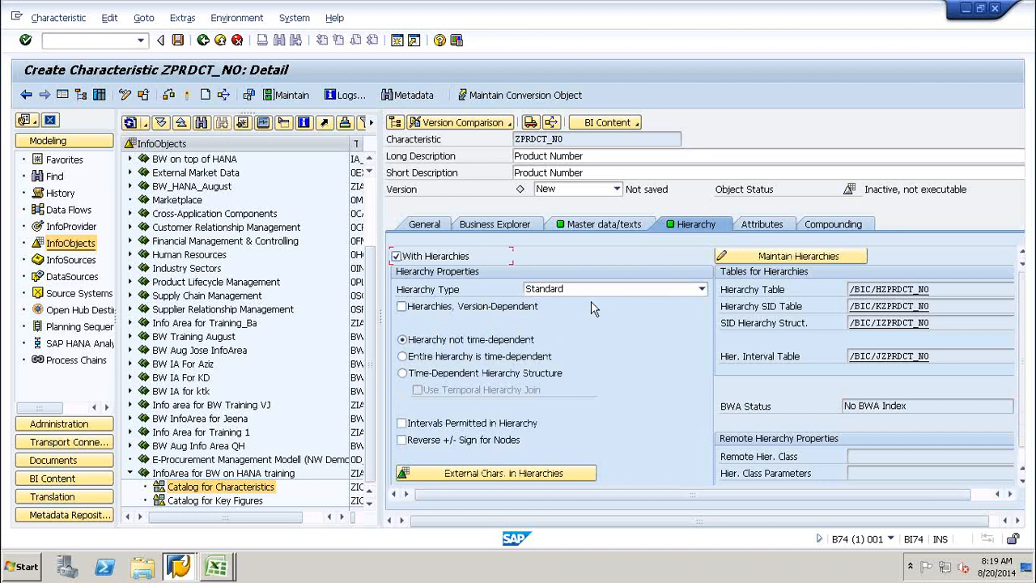
click(700, 290)
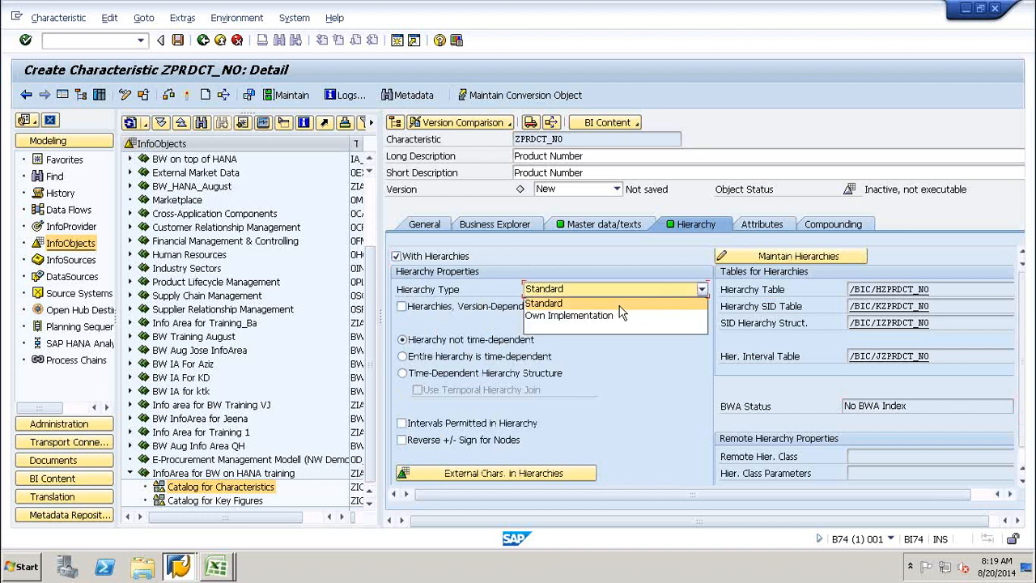
click(626, 392)
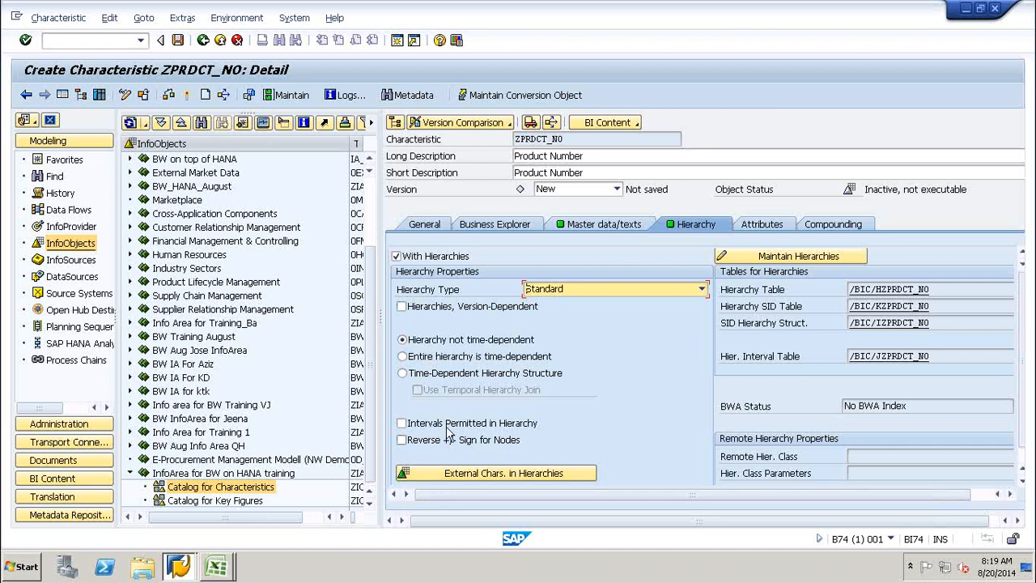
click(396, 255)
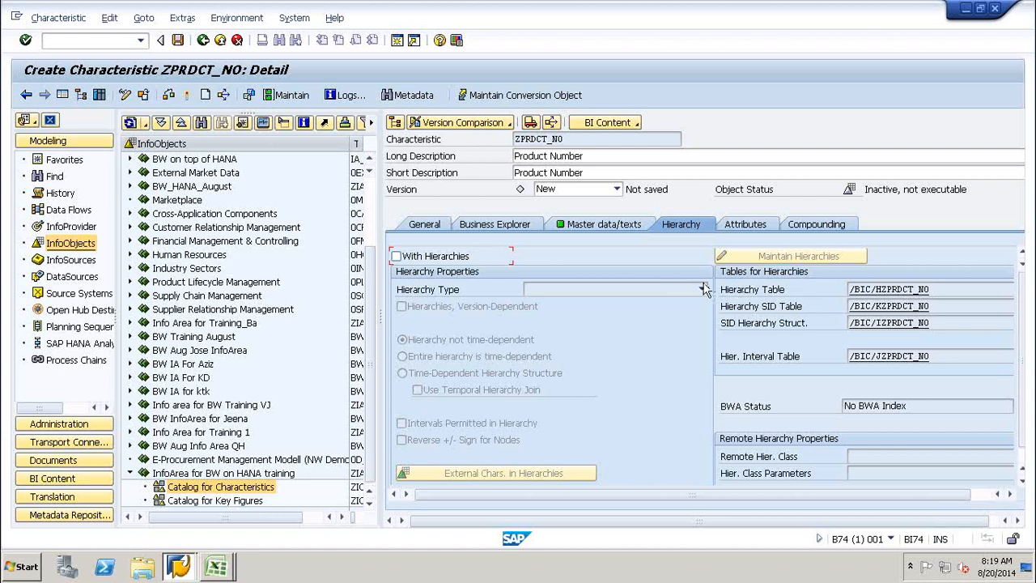
Open ZPRDCT_NO's Attributes settings, then bring up Sheet1 of Excel Book2.
click(754, 226)
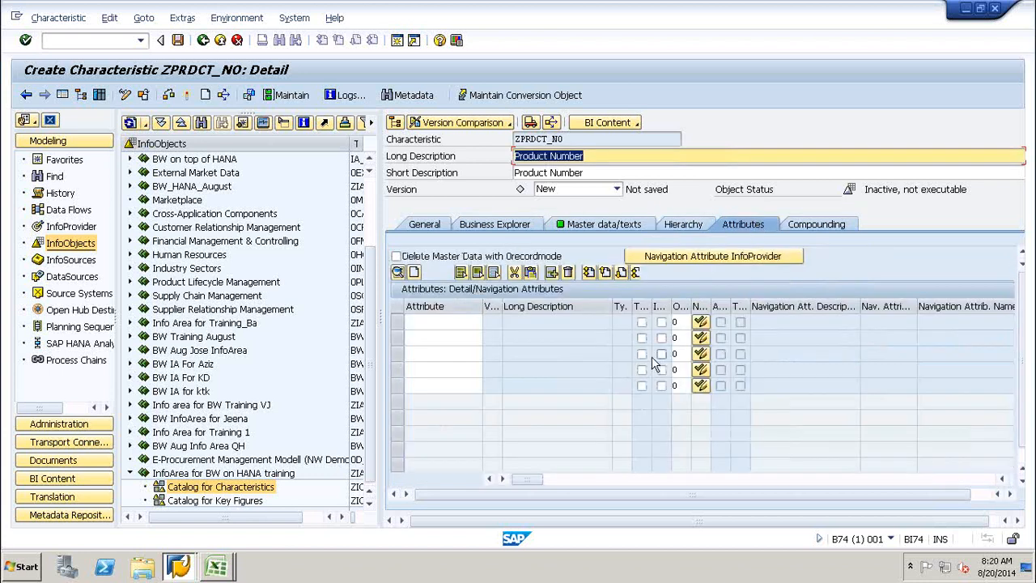
click(215, 568)
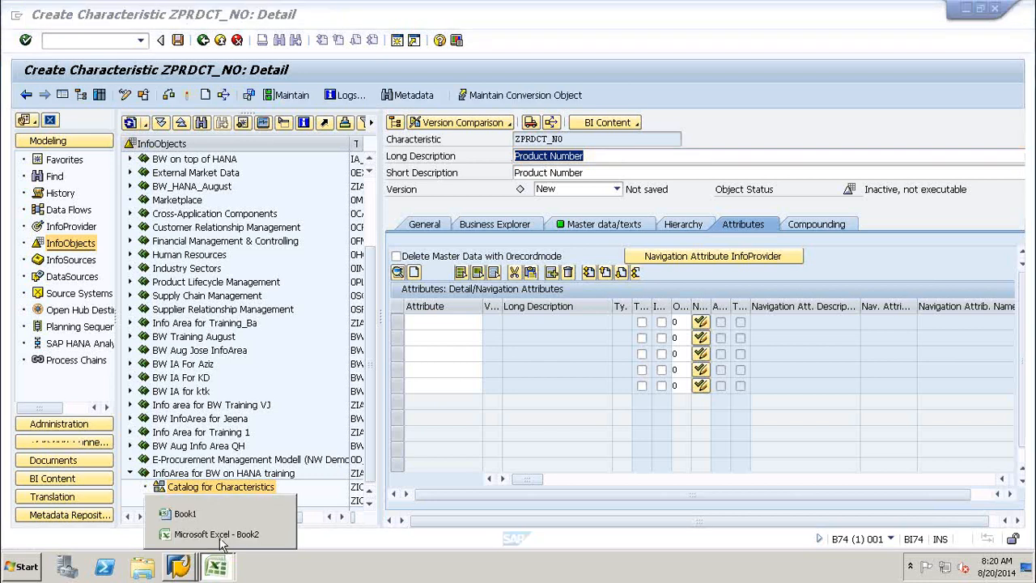
click(215, 536)
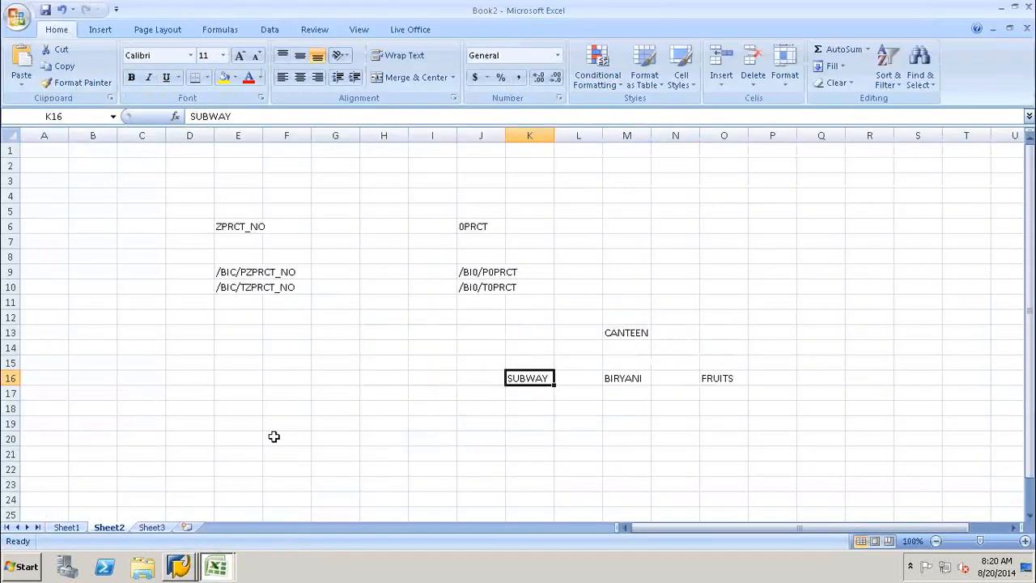
click(80, 528)
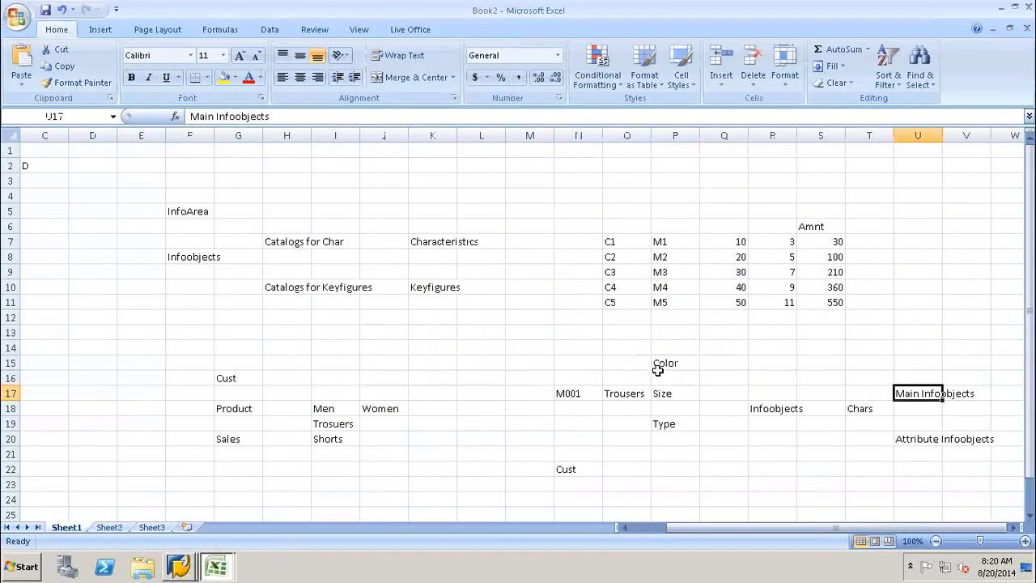
Review the Sheet1 notes on Color, Size and Type and on Main versus Attribute InfoObjects.
click(640, 392)
click(670, 366)
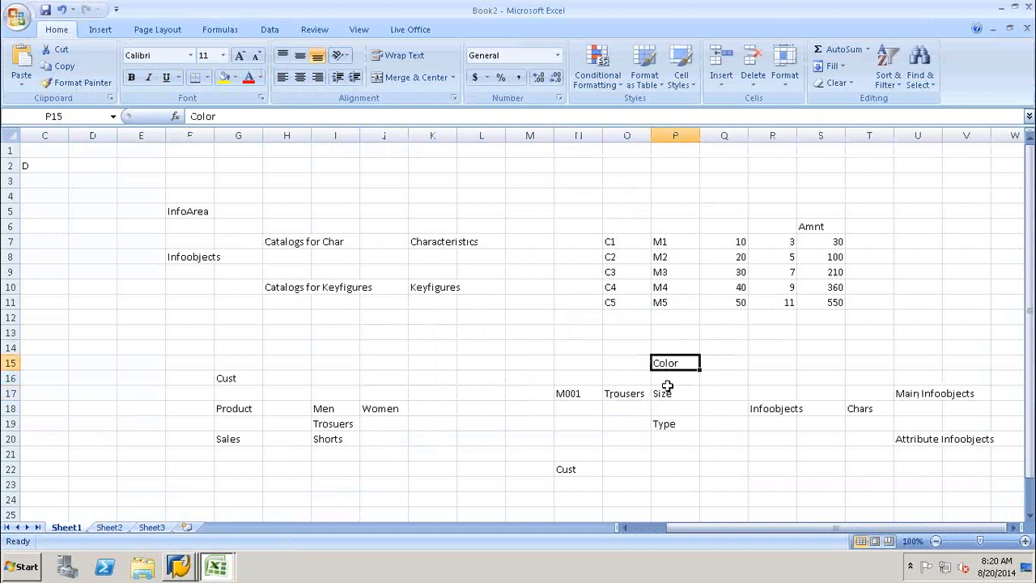
click(668, 394)
click(674, 425)
click(675, 366)
click(672, 393)
click(668, 427)
click(672, 394)
click(673, 364)
click(672, 393)
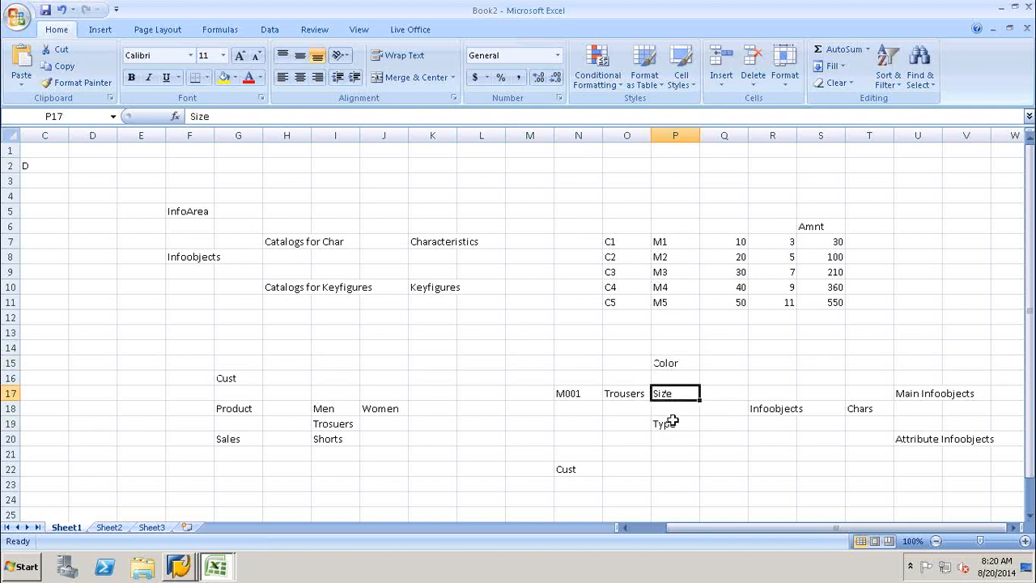
click(673, 422)
click(674, 397)
click(674, 364)
click(674, 396)
click(672, 424)
click(675, 397)
click(673, 364)
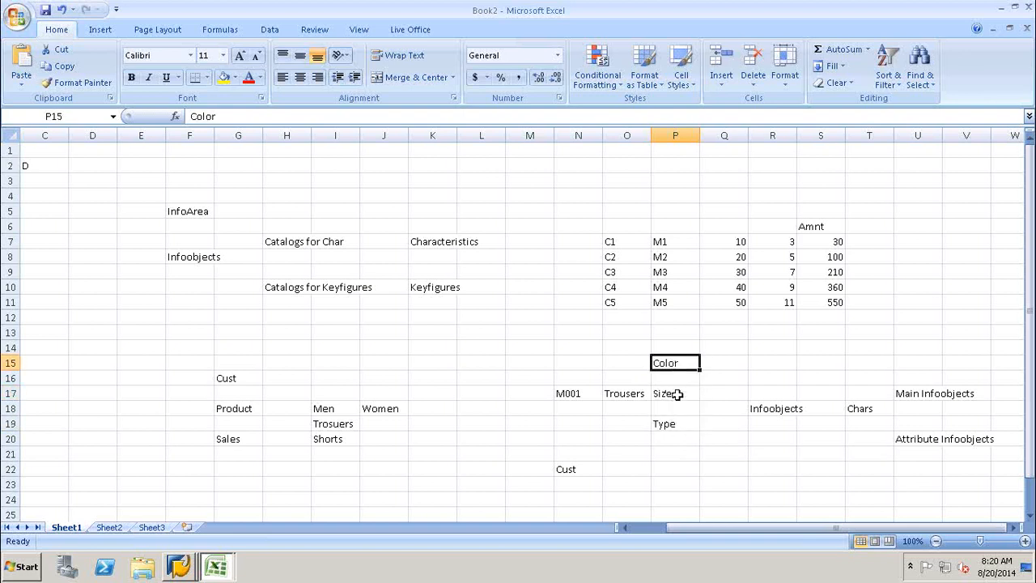
click(676, 395)
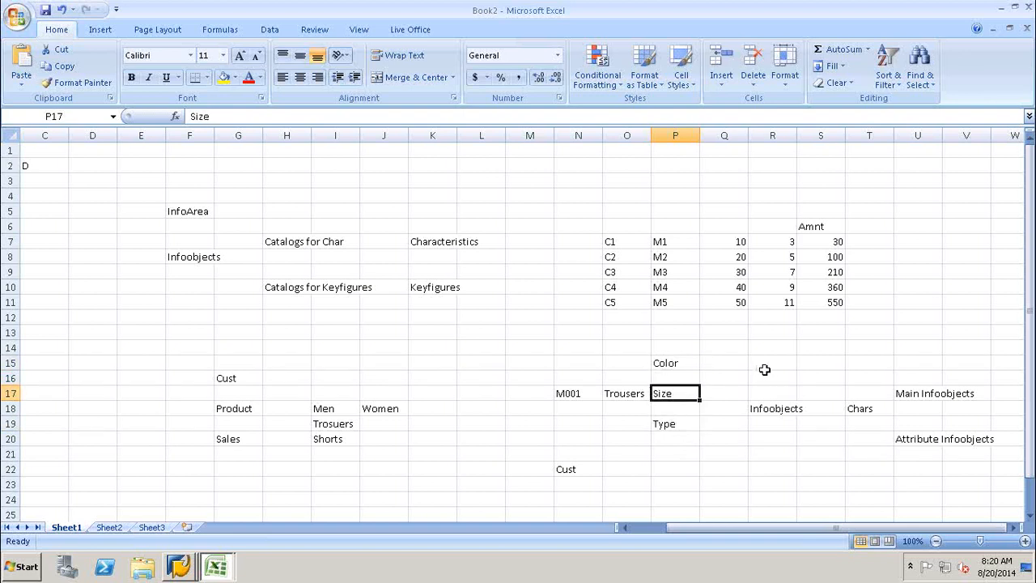
click(923, 394)
click(919, 438)
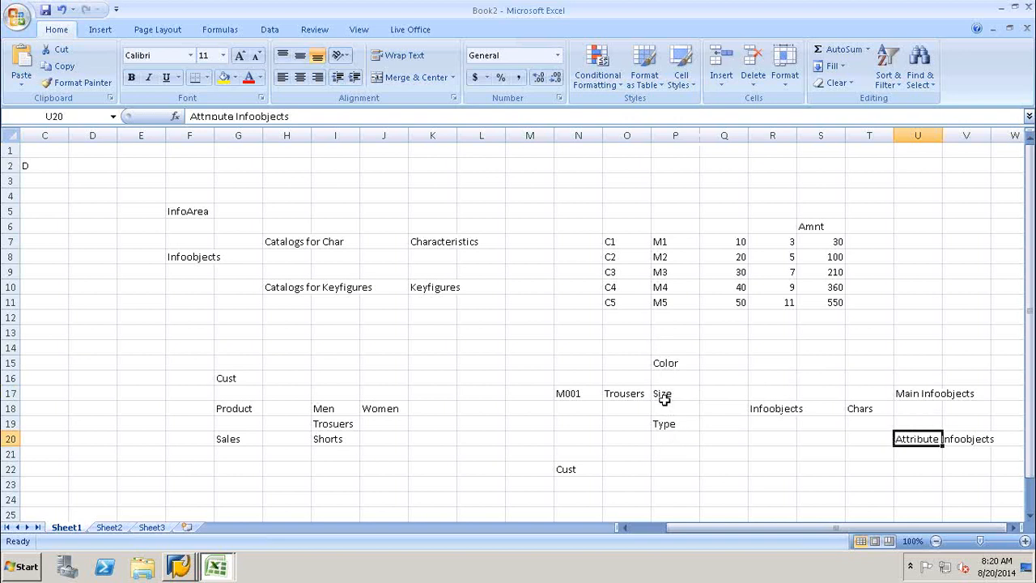
click(665, 376)
click(665, 364)
click(663, 393)
click(663, 423)
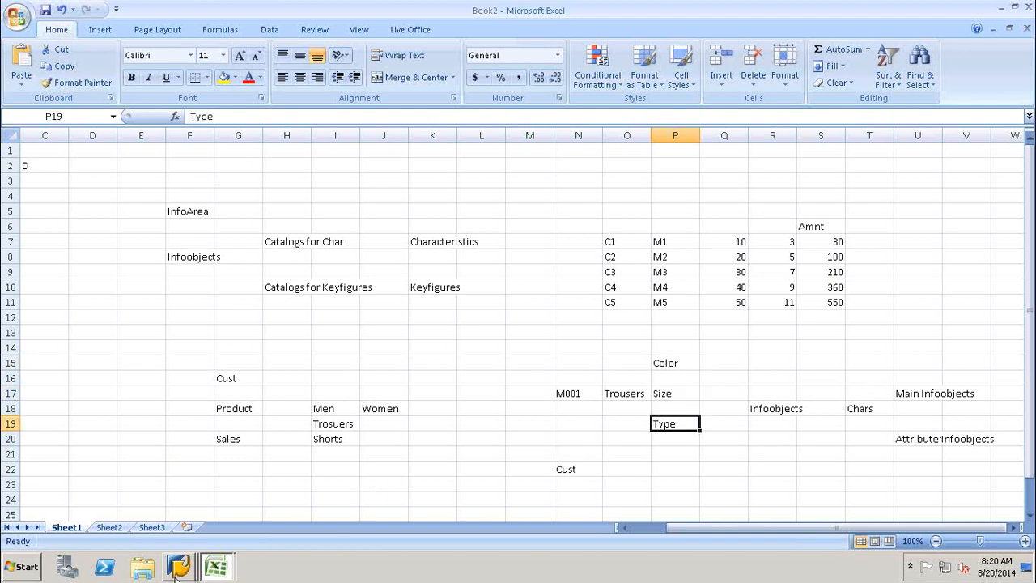
Return to ZPRDCT_NO and view its Compounding settings with the empty Superior InfoObject rows.
mouse_move(184, 564)
click(178, 534)
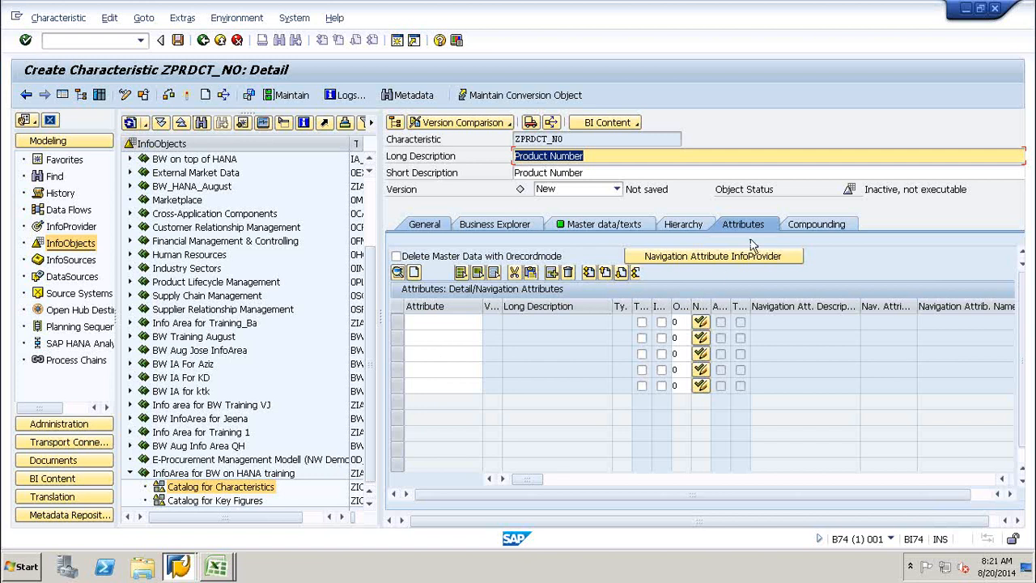
click(815, 227)
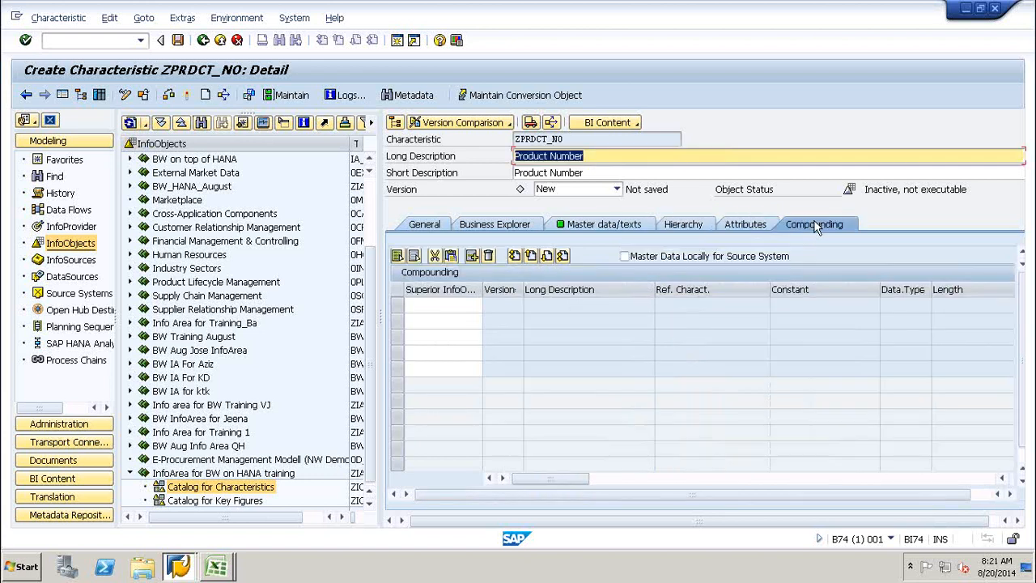
click(423, 304)
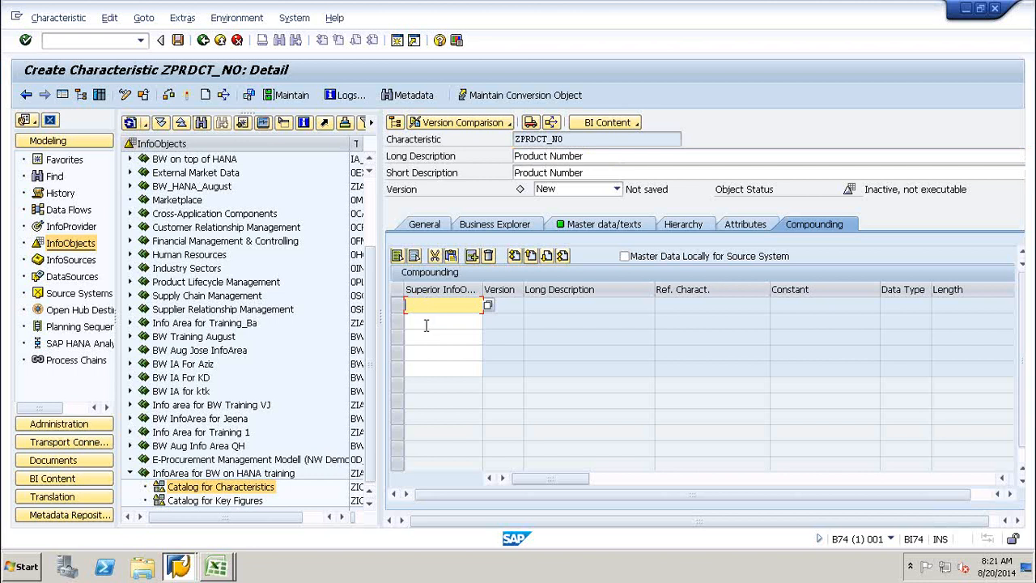
click(424, 322)
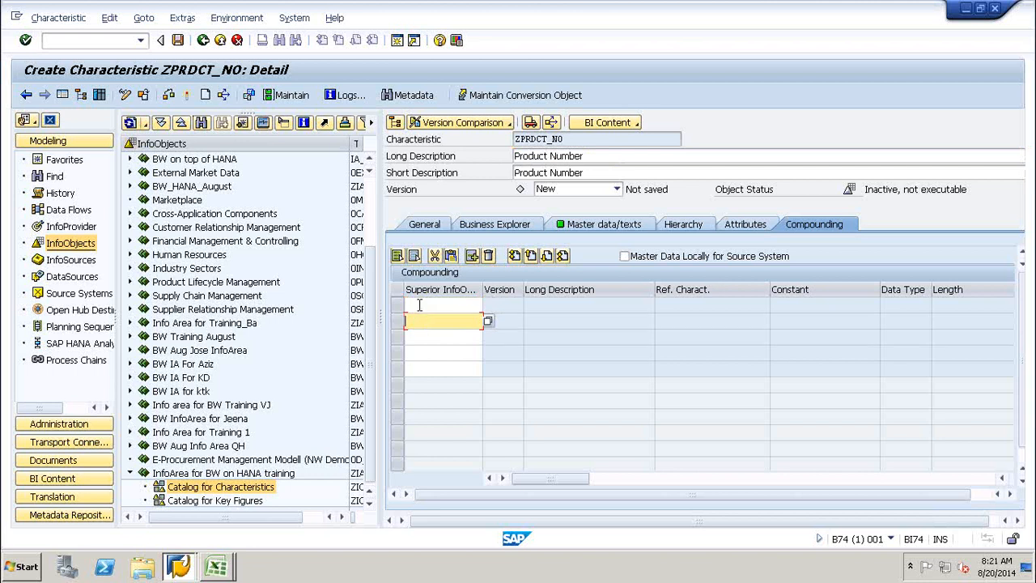
click(419, 304)
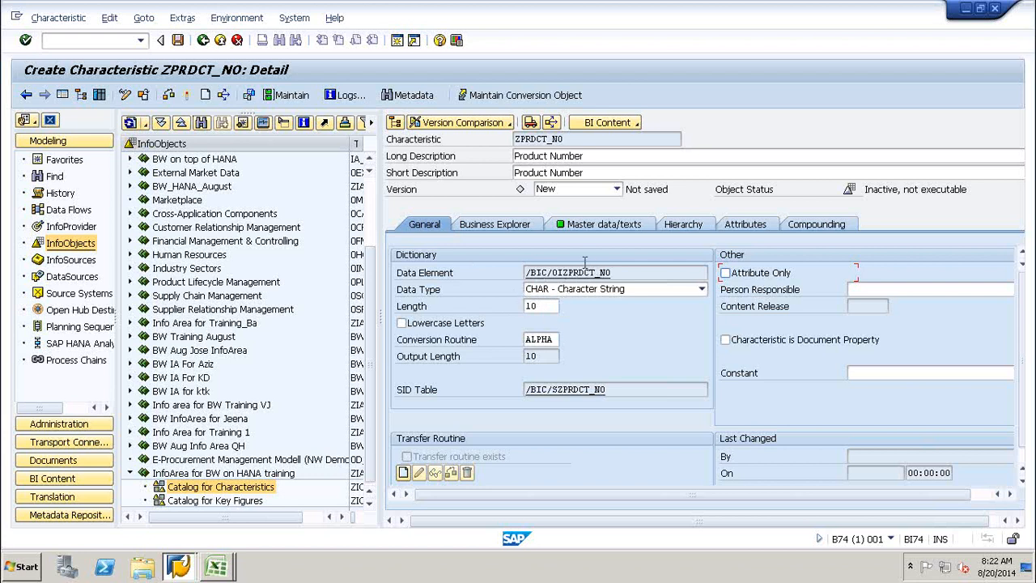
Check and activate characteristic ZPRDCT_NO, then go back to the InfoObjects tree.
click(169, 94)
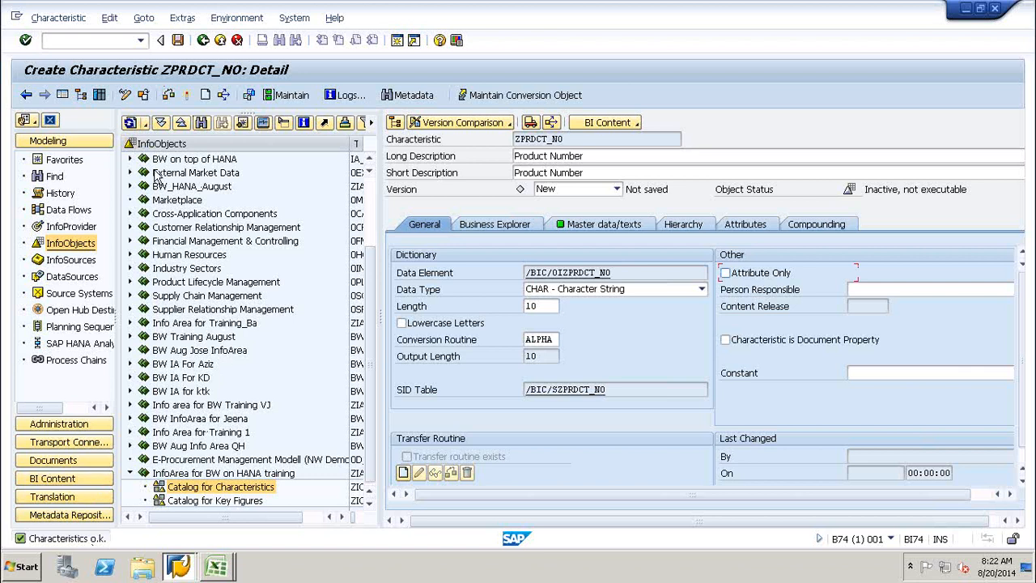
click(186, 96)
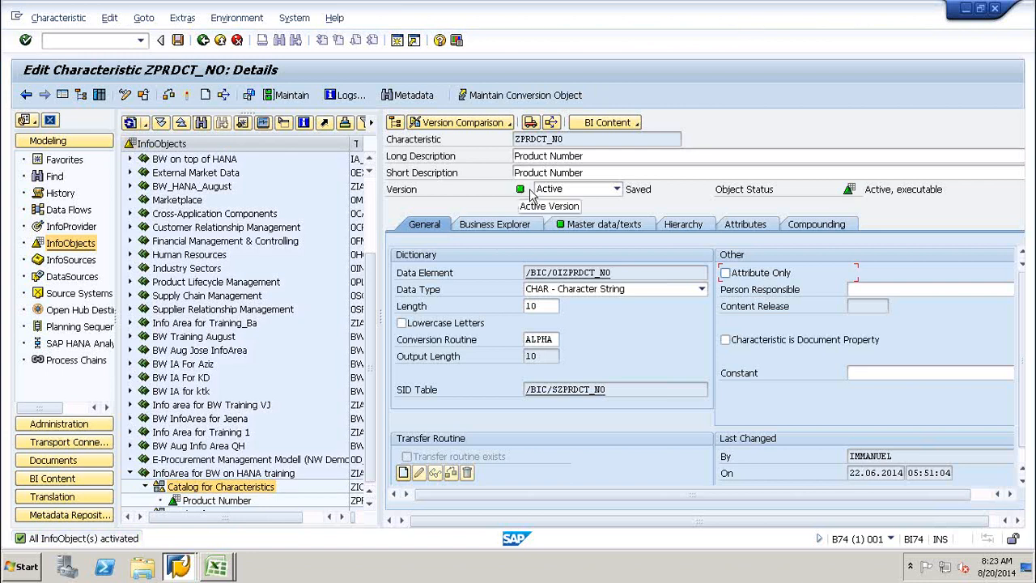
click(204, 41)
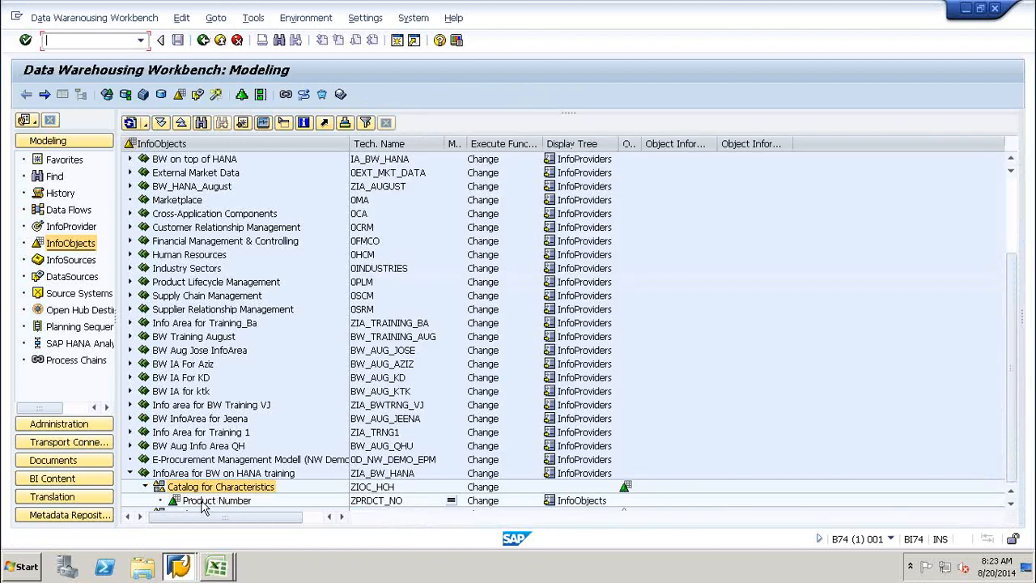
Start a new InfoObject from the Catalog for Characteristics context menu.
click(204, 501)
click(1011, 503)
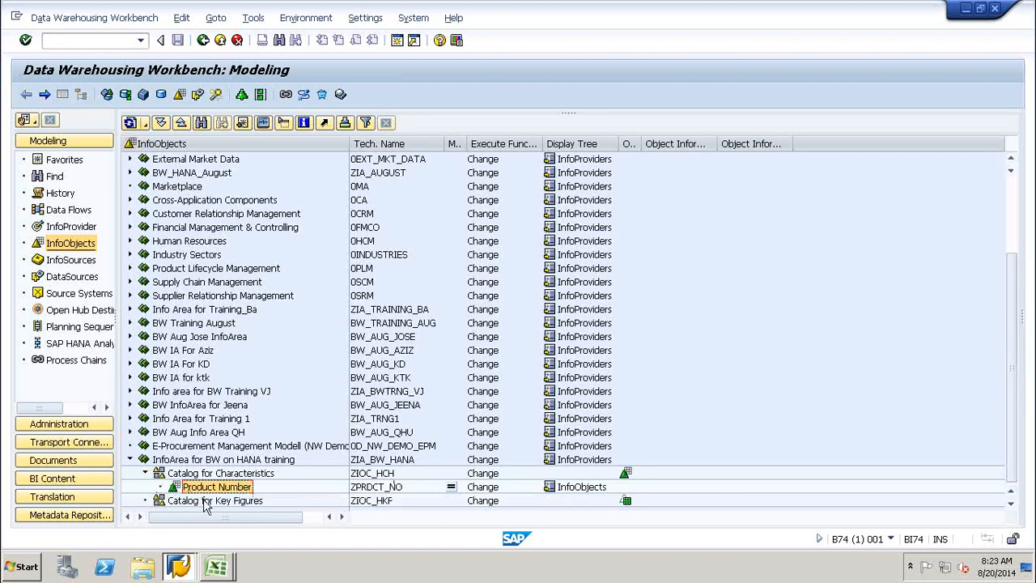
right_click(239, 476)
click(289, 461)
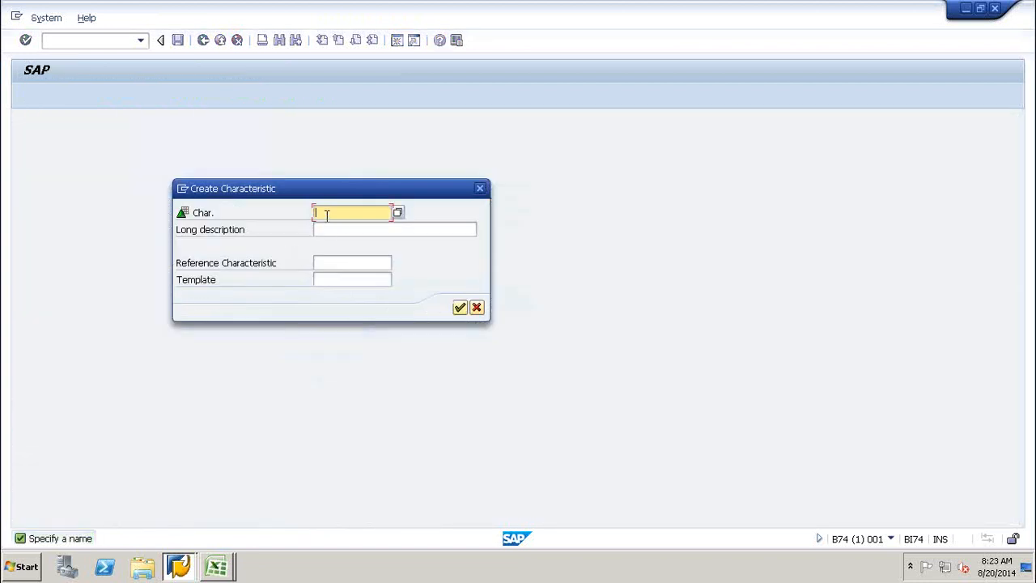
Enter characteristic name ZCUST_NO with long description 'Customer Number' and confirm.
text(Z)
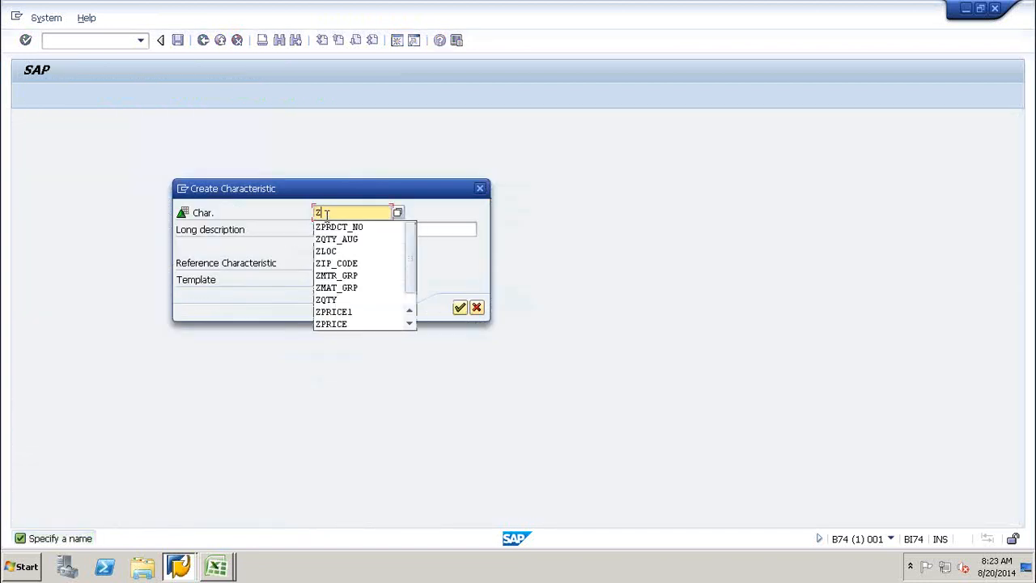
text(CST)
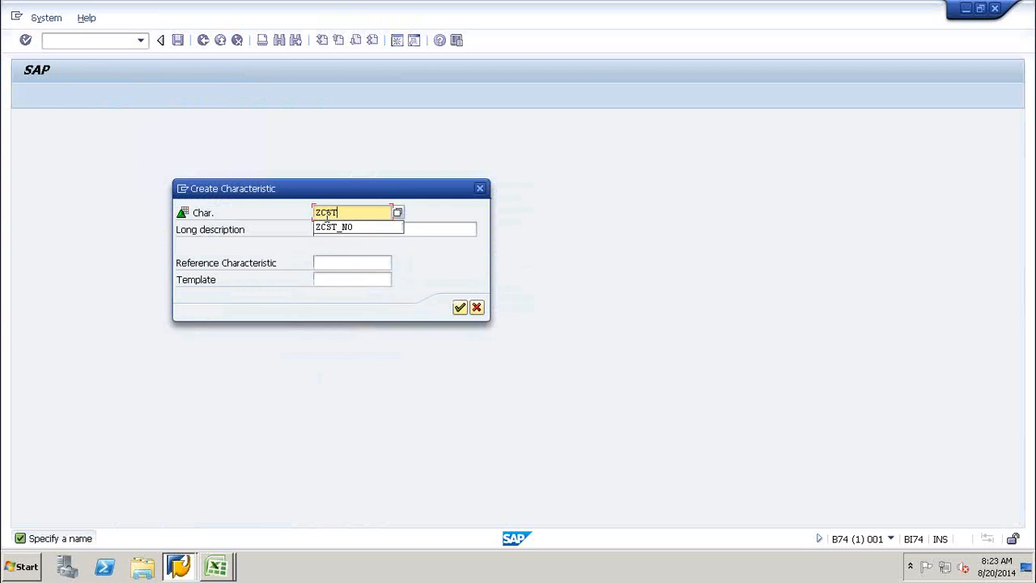
key(BackSpace)
key(BackSpace)
text(UST)
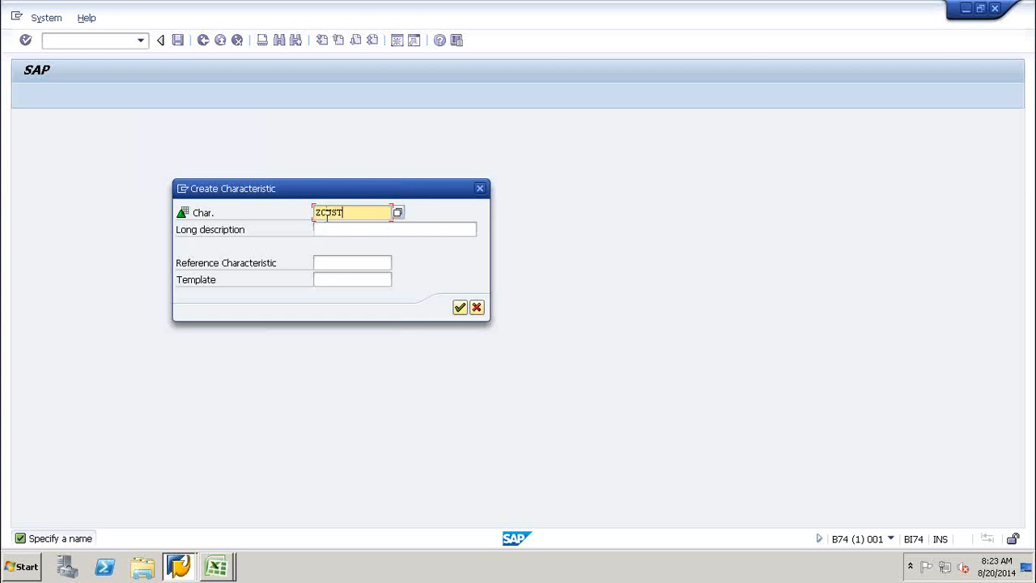
text(_NO)
click(344, 228)
text(Custome)
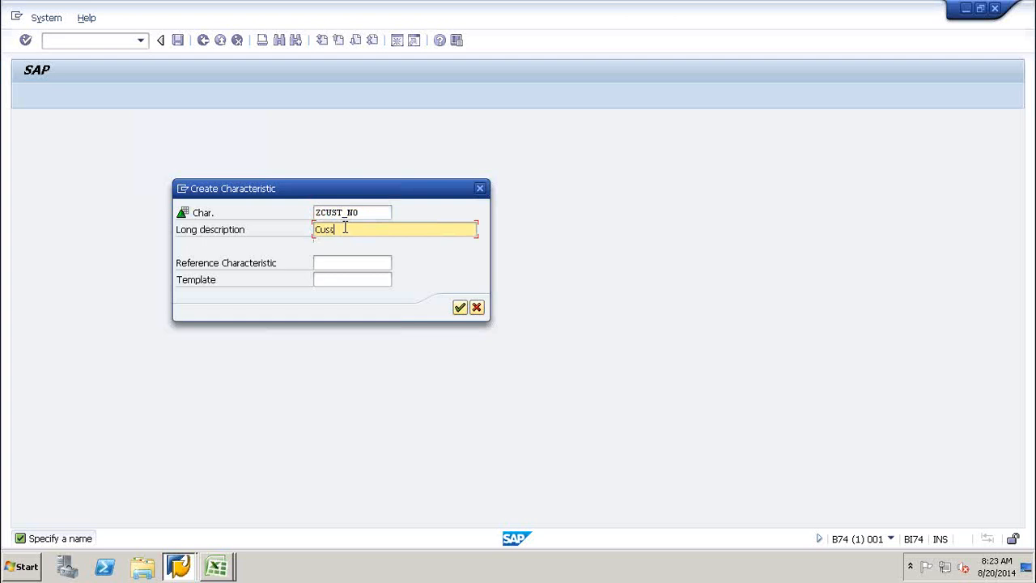
text(r Number)
click(460, 308)
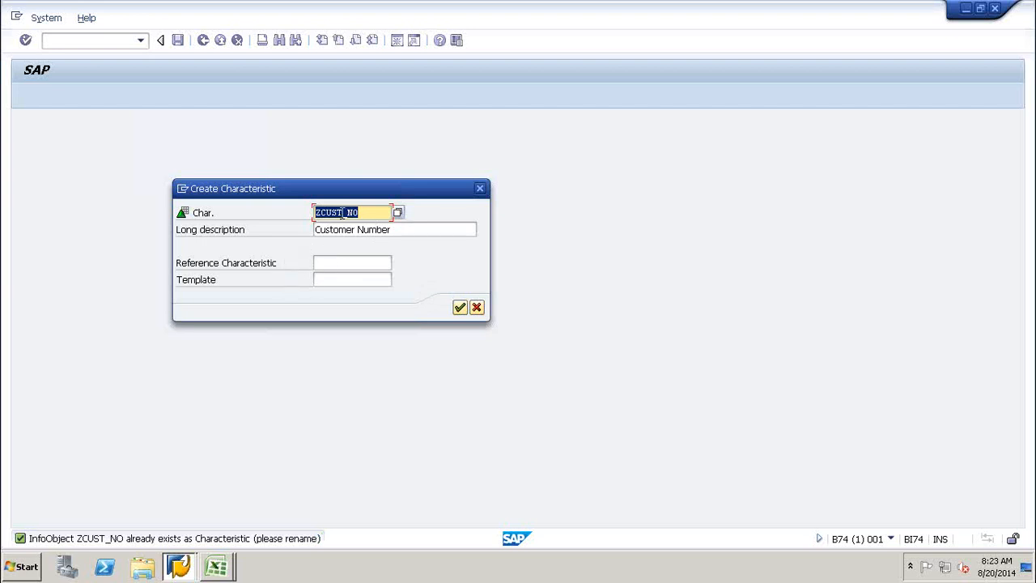
Rename the duplicate characteristic to ZCUST_NM and confirm.
click(342, 212)
click(361, 214)
key(BackSpace)
text(M)
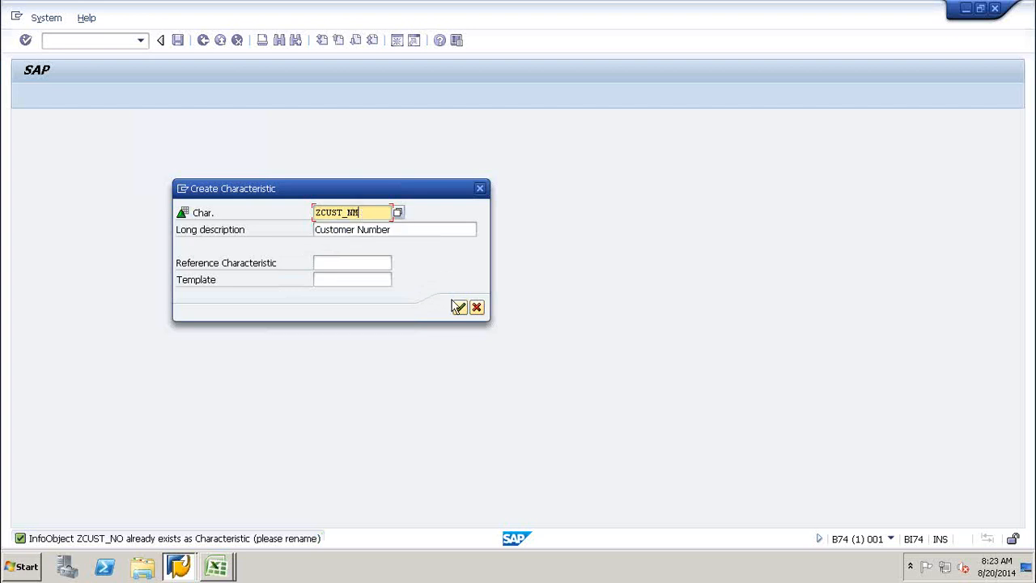
click(459, 308)
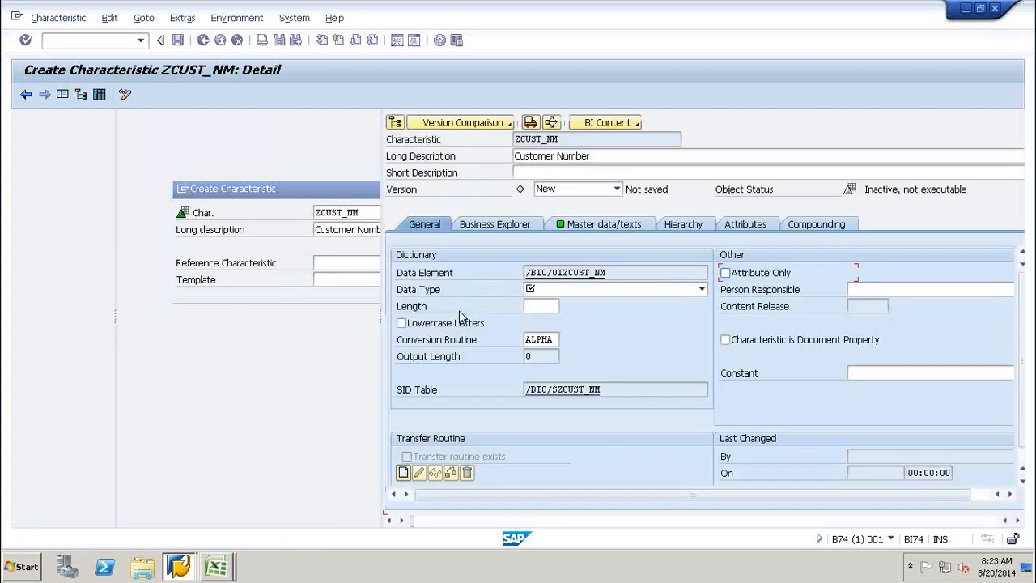
Set Customer Number to data type CHAR, length 10, and activate it.
click(615, 290)
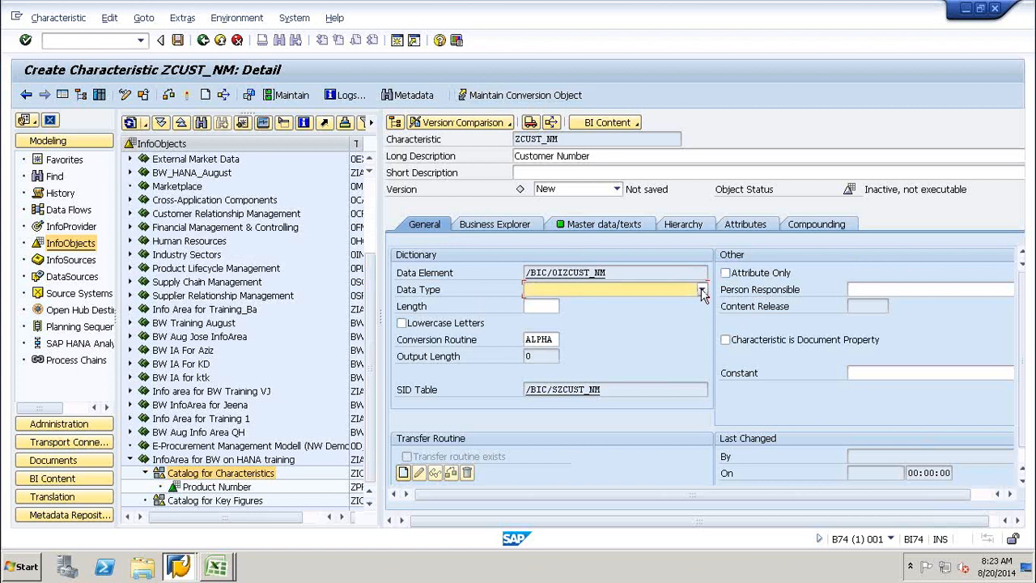
click(609, 303)
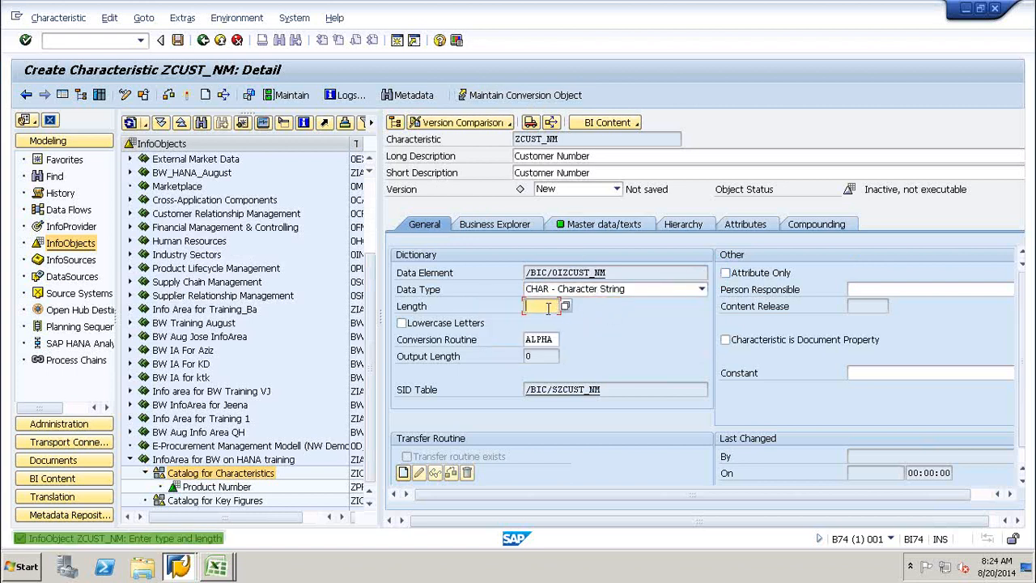
text(10)
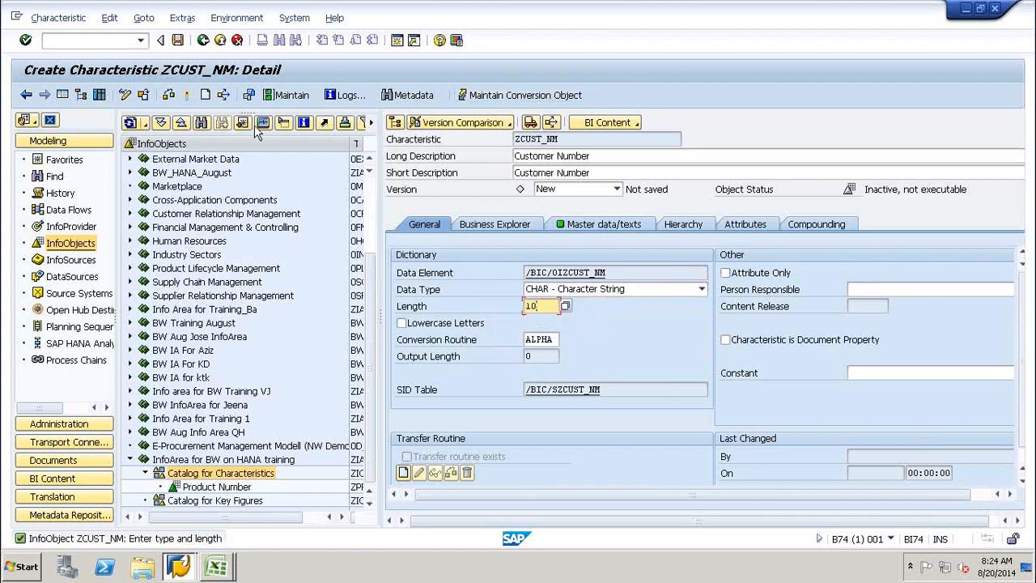
click(187, 95)
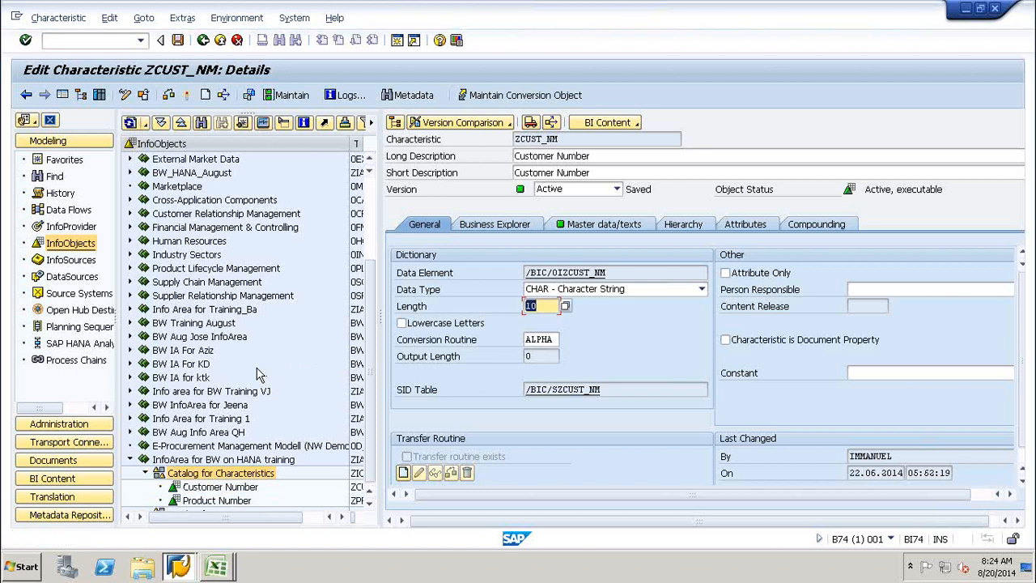
Select the Catalog for Key Figures node in the InfoObjects tree.
click(220, 496)
click(369, 504)
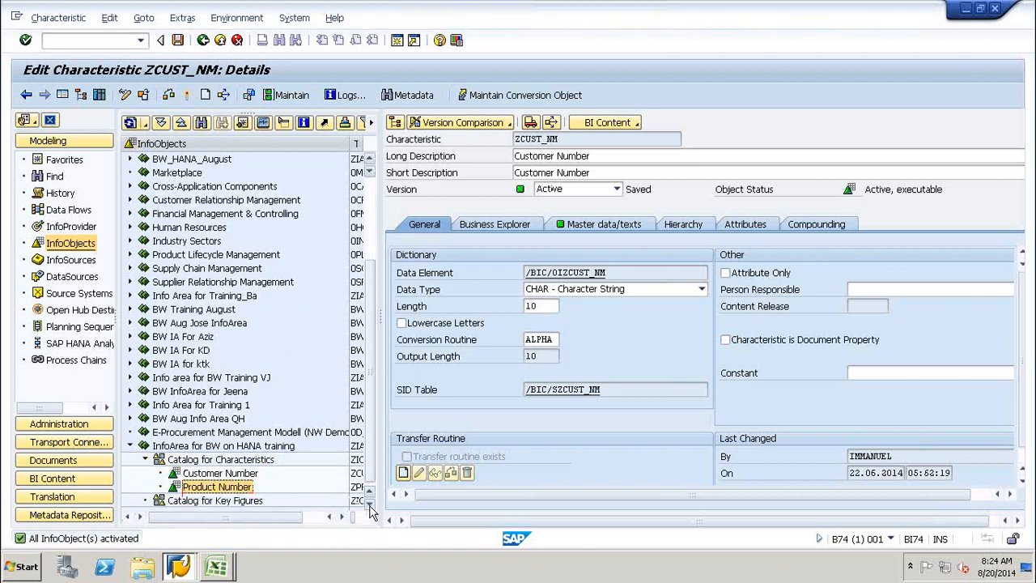
click(220, 501)
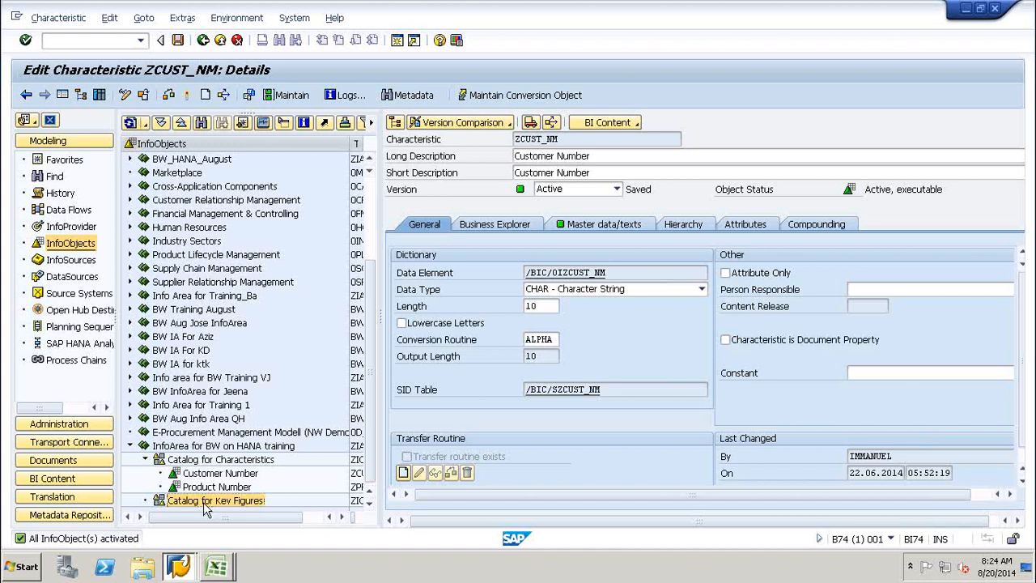
Create key figure ZPRICEH with long description 'Price' under Catalog for Key Figures.
right_click(205, 505)
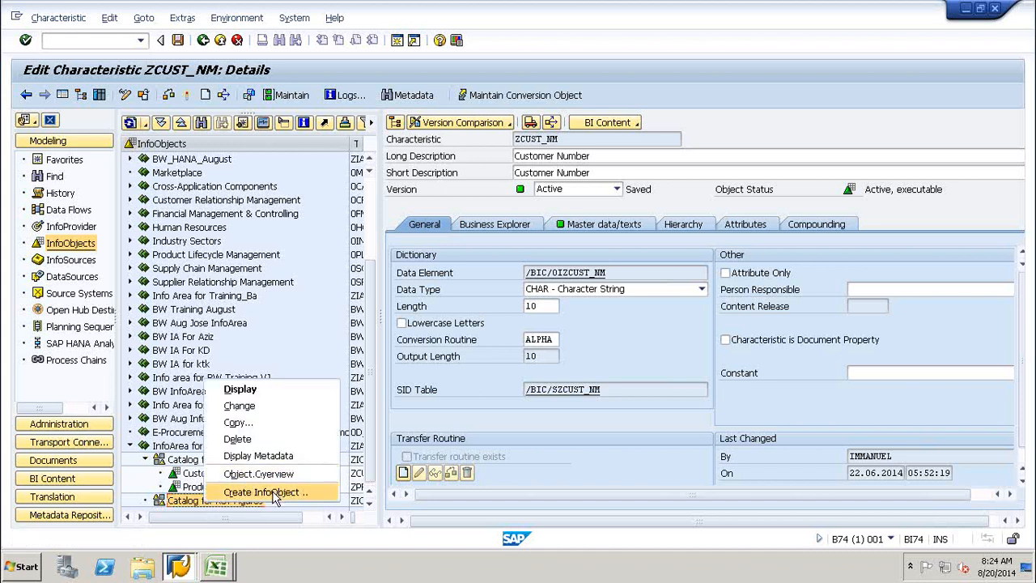
click(274, 493)
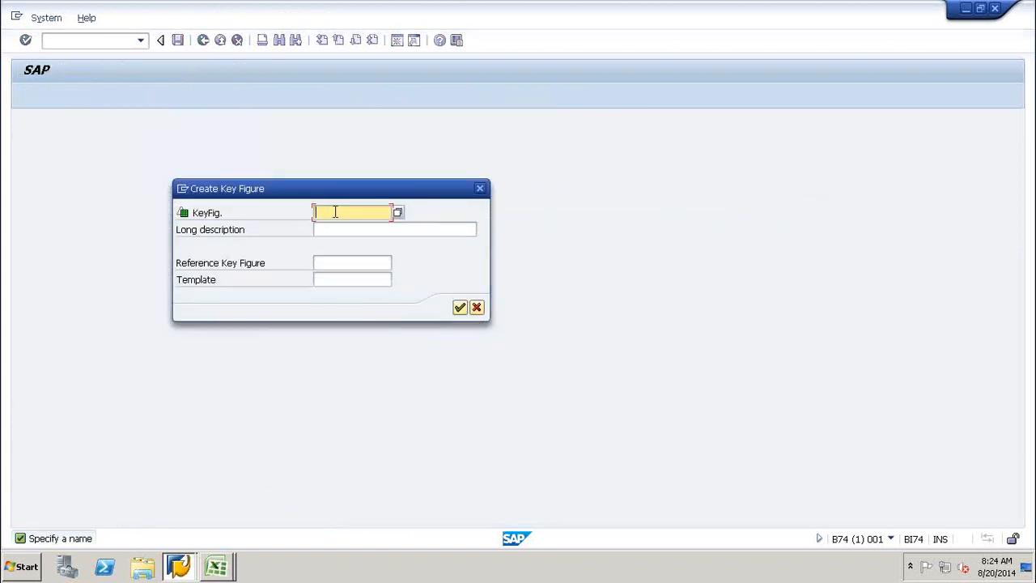
text(Z)
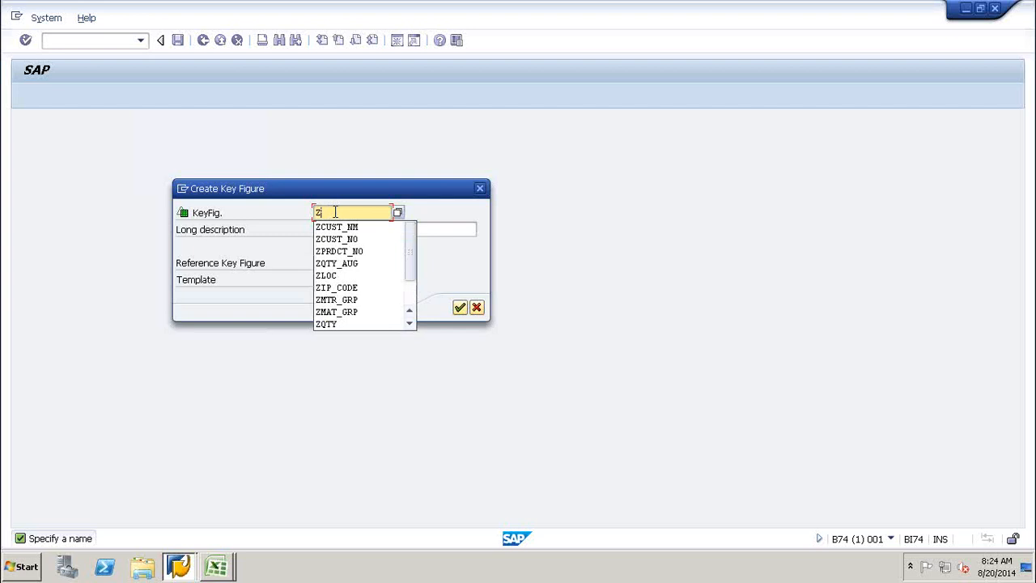
text(P)
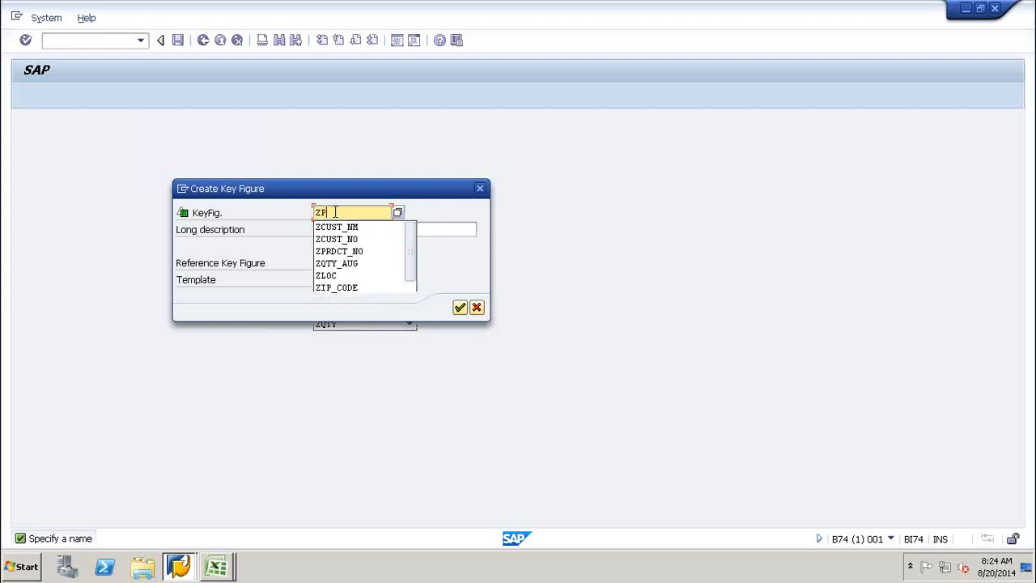
text(RICE)
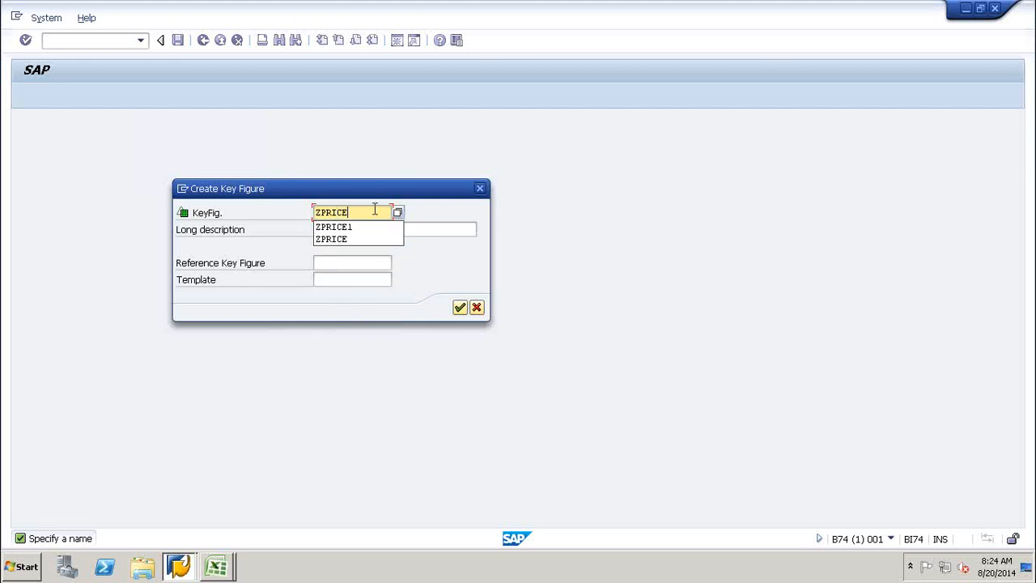
text(H)
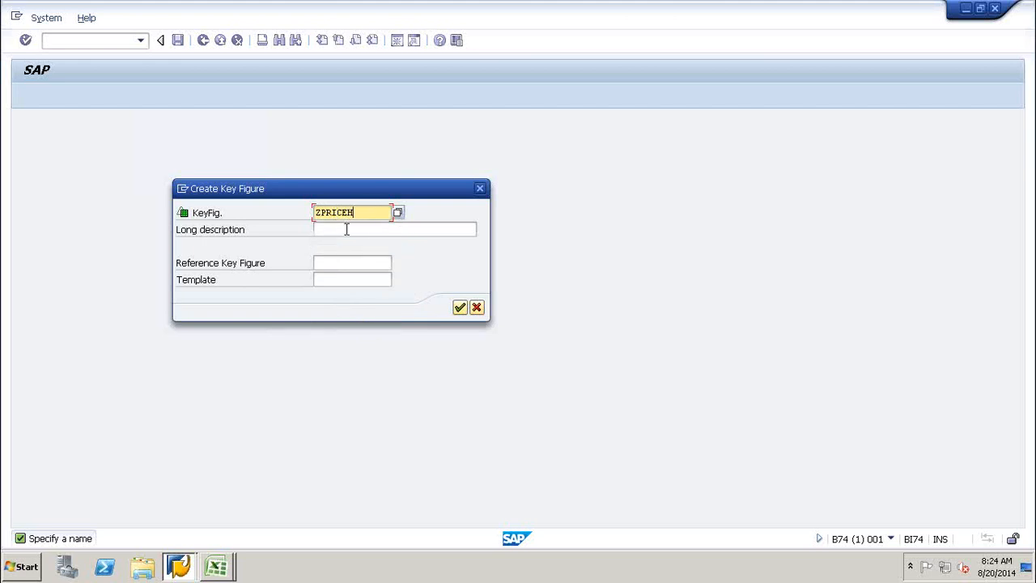
click(347, 229)
text(Price)
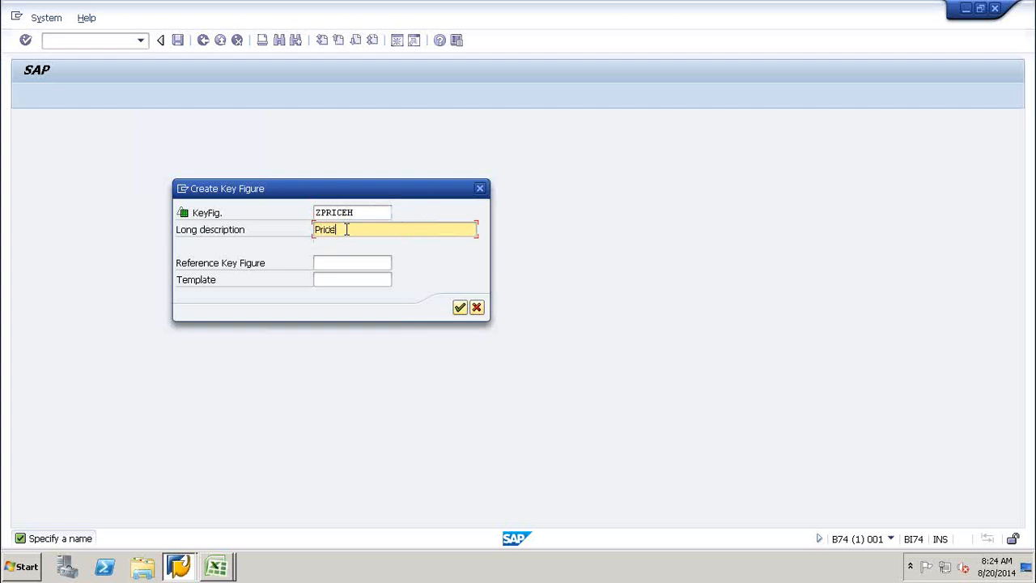
click(459, 308)
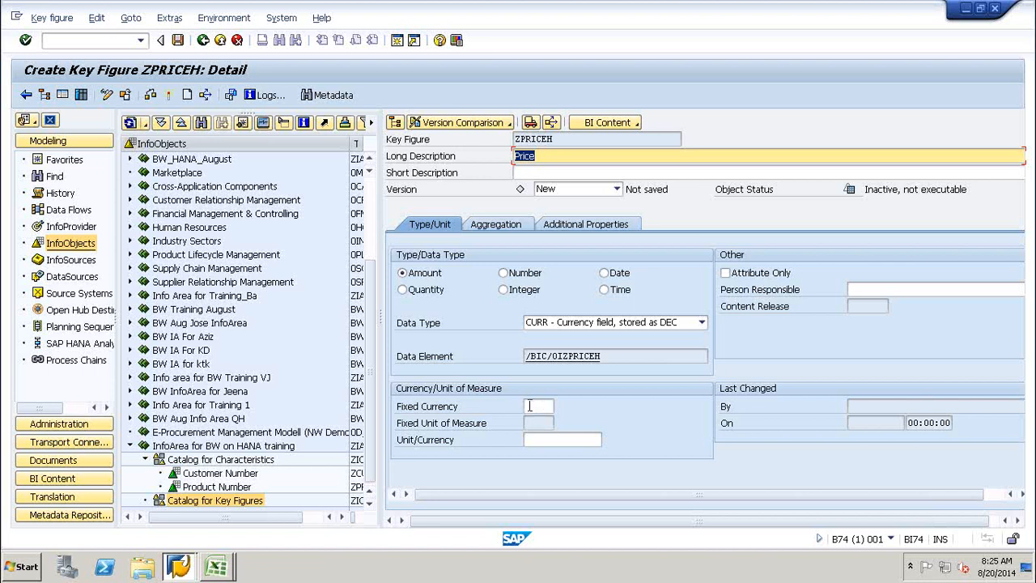
click(536, 406)
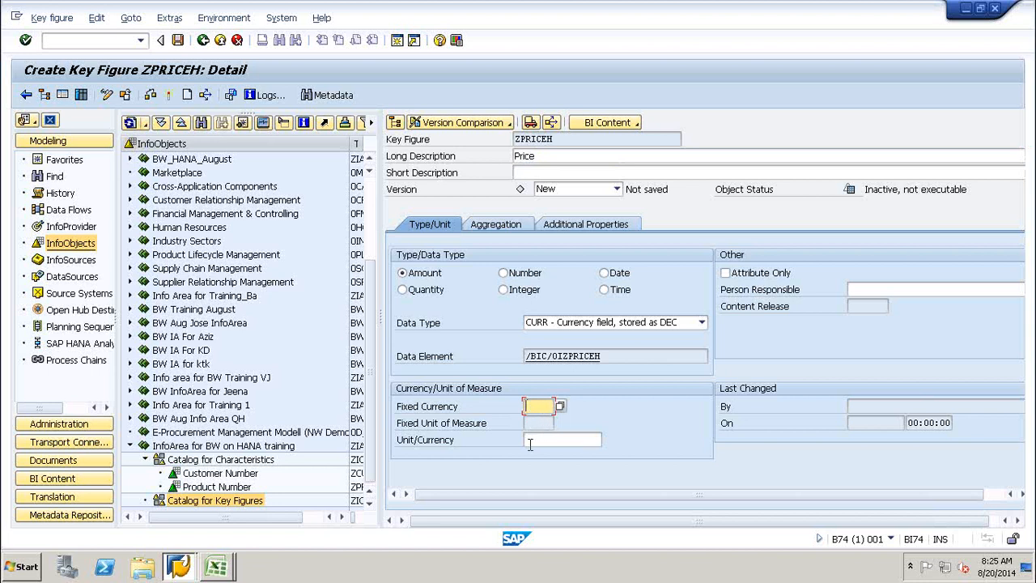
click(530, 441)
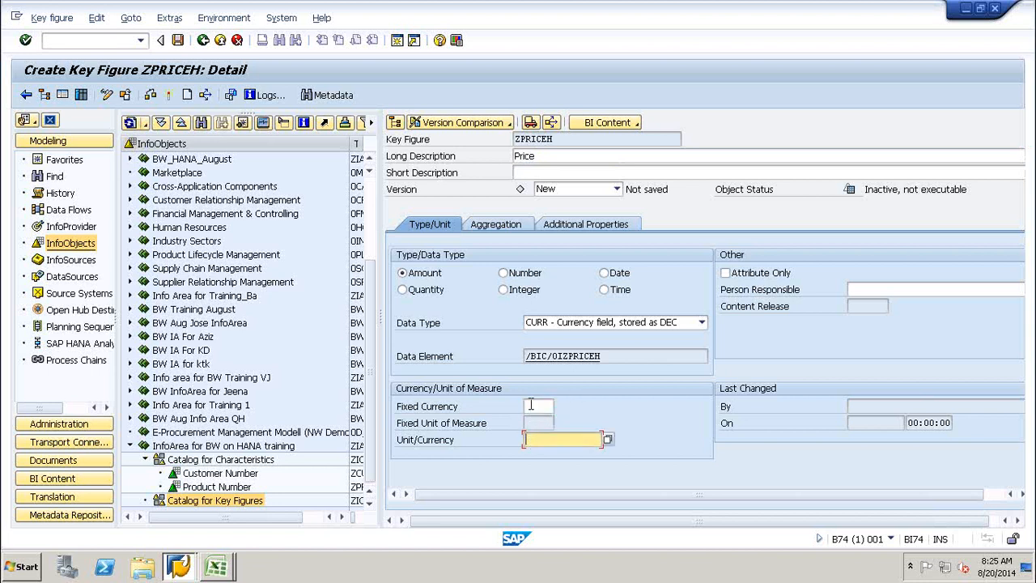
click(531, 405)
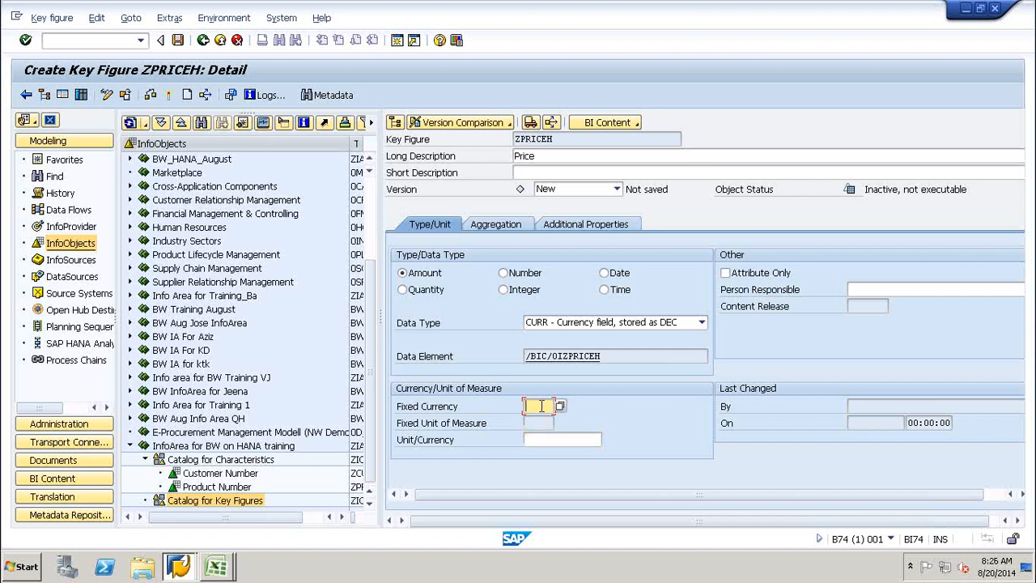
text(USD)
key(BackSpace)
key(BackSpace)
key(BackSpace)
click(539, 437)
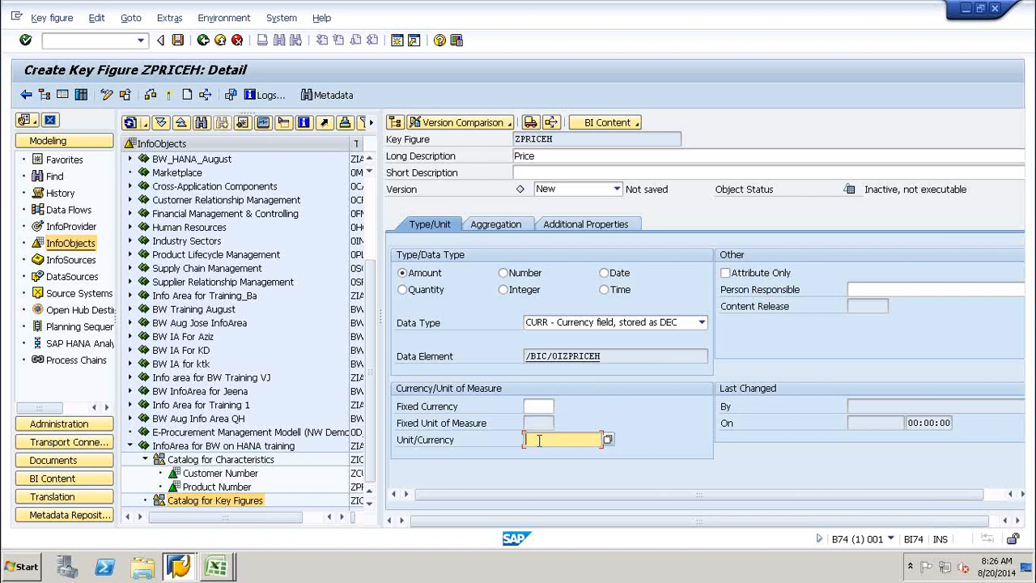
text(0curr)
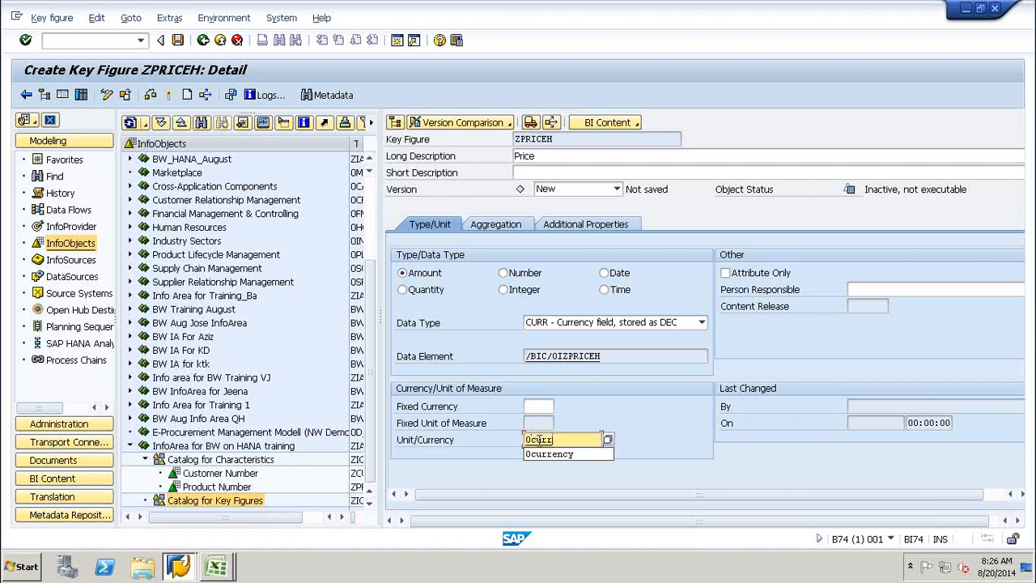
Set ZPRICEH's currency to 0currency and view its aggregation settings.
click(542, 454)
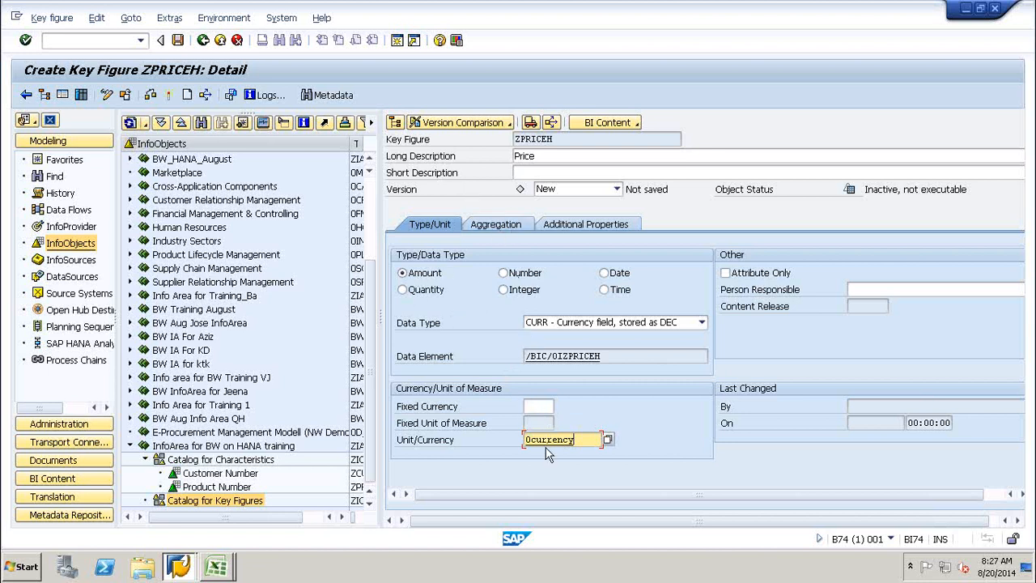
click(496, 224)
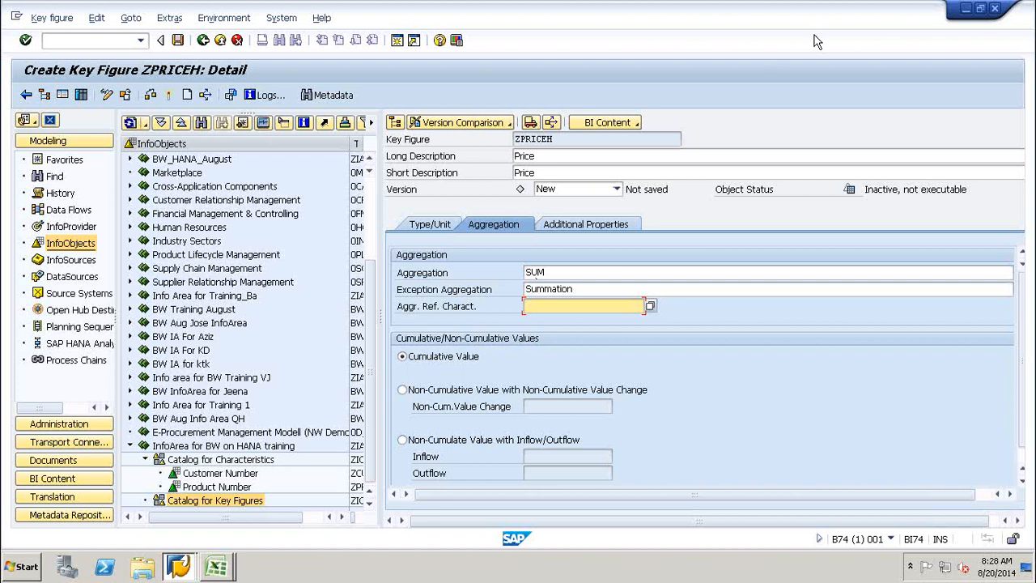
Keep ZPRICEH's aggregation at SUM and view its Additional Properties.
click(666, 274)
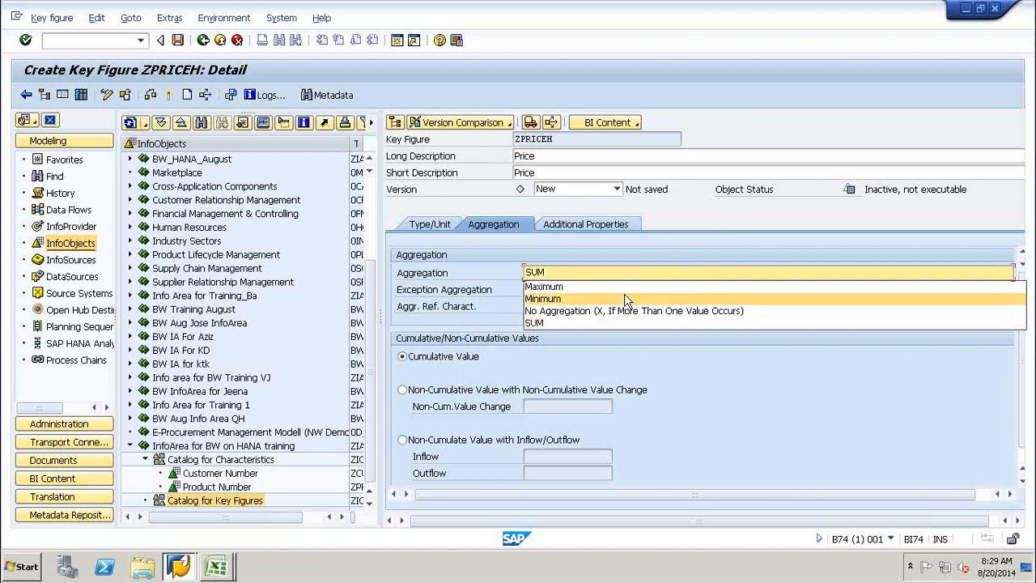
click(670, 245)
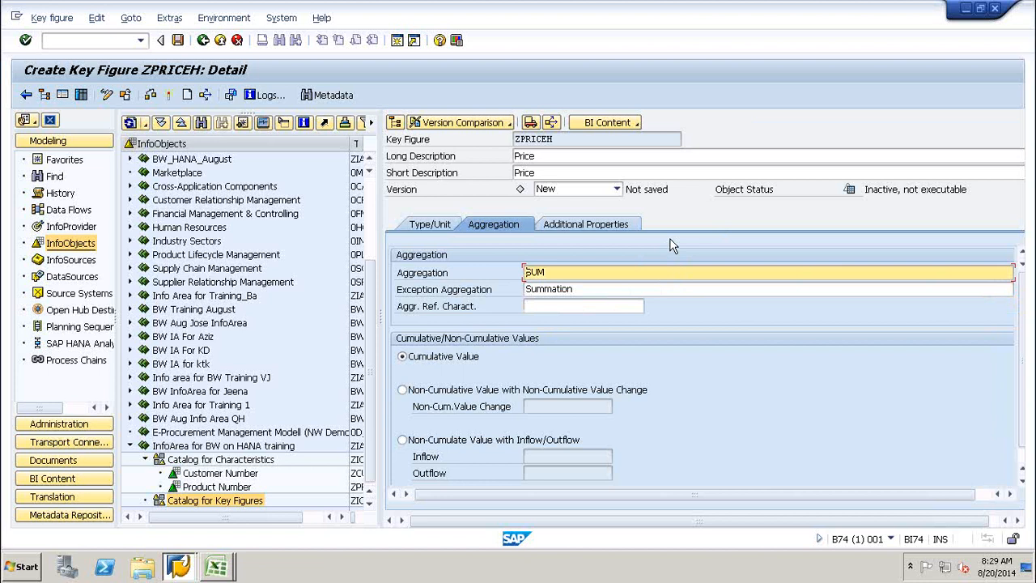
click(599, 225)
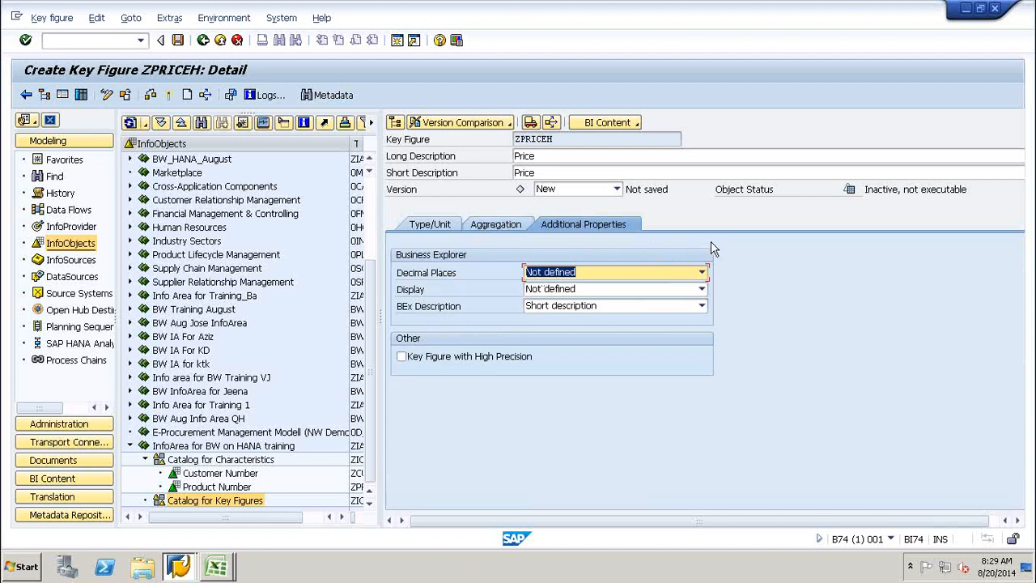
click(701, 275)
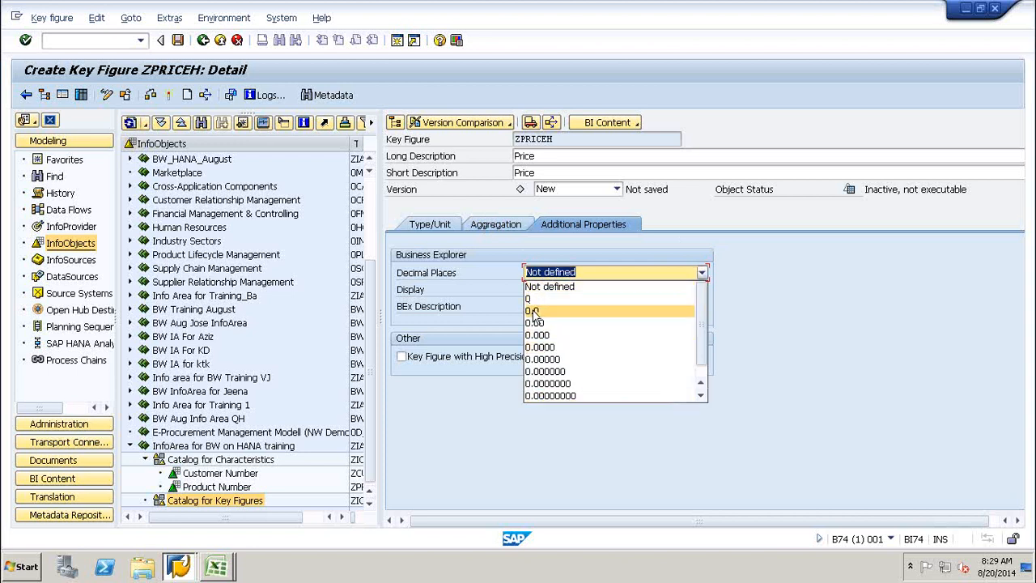
click(610, 250)
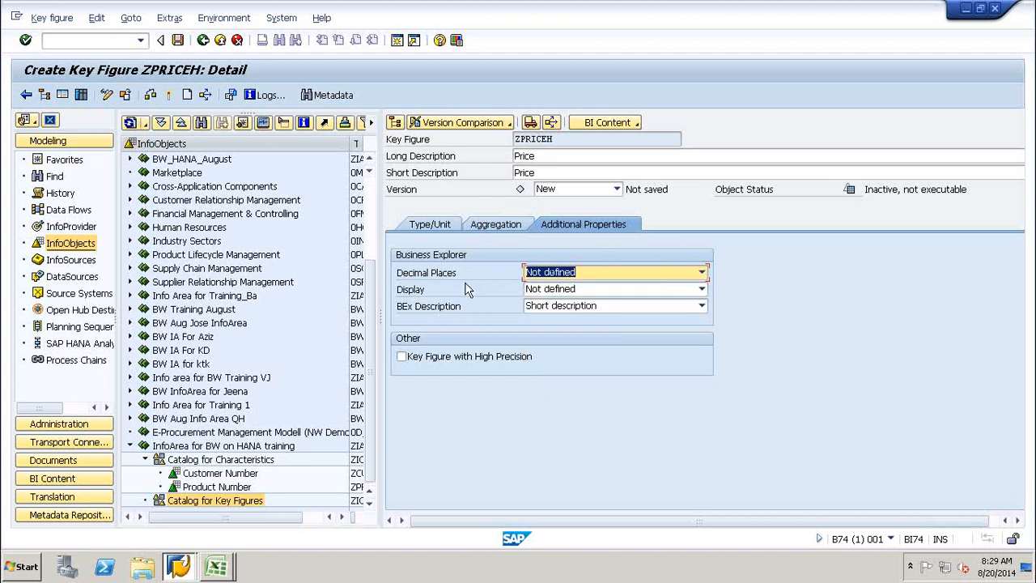
click(564, 293)
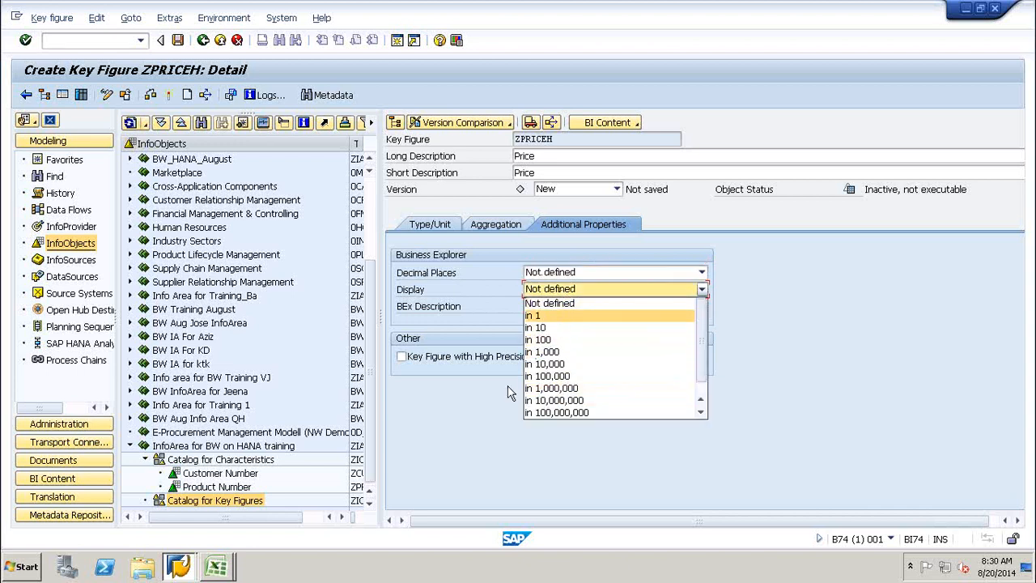
click(479, 421)
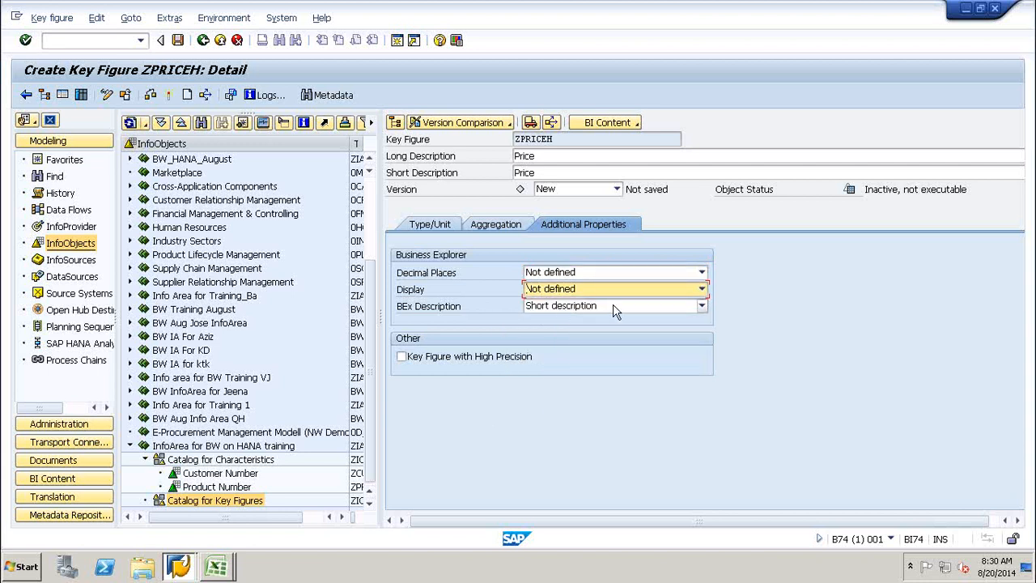
click(670, 279)
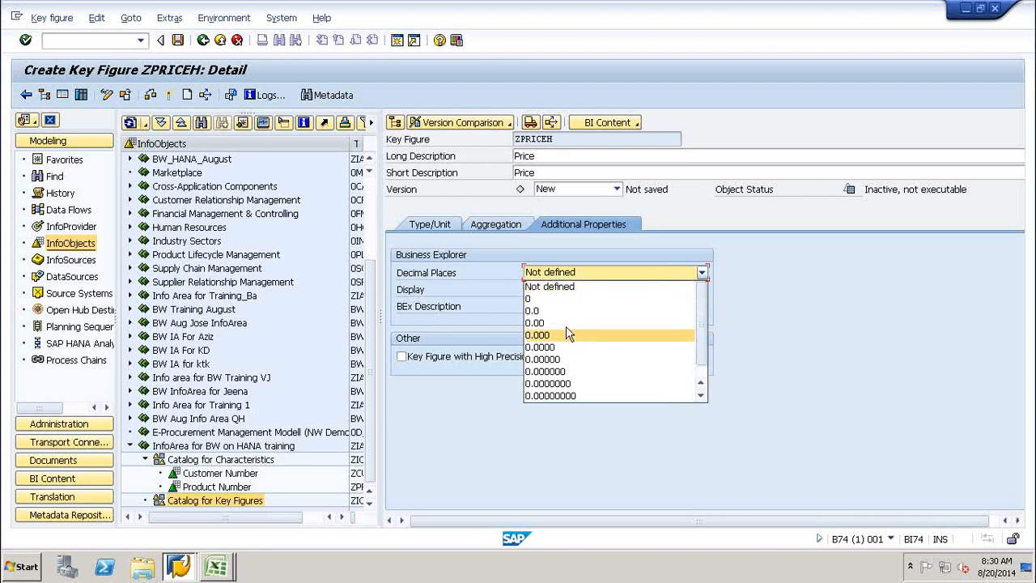
click(452, 416)
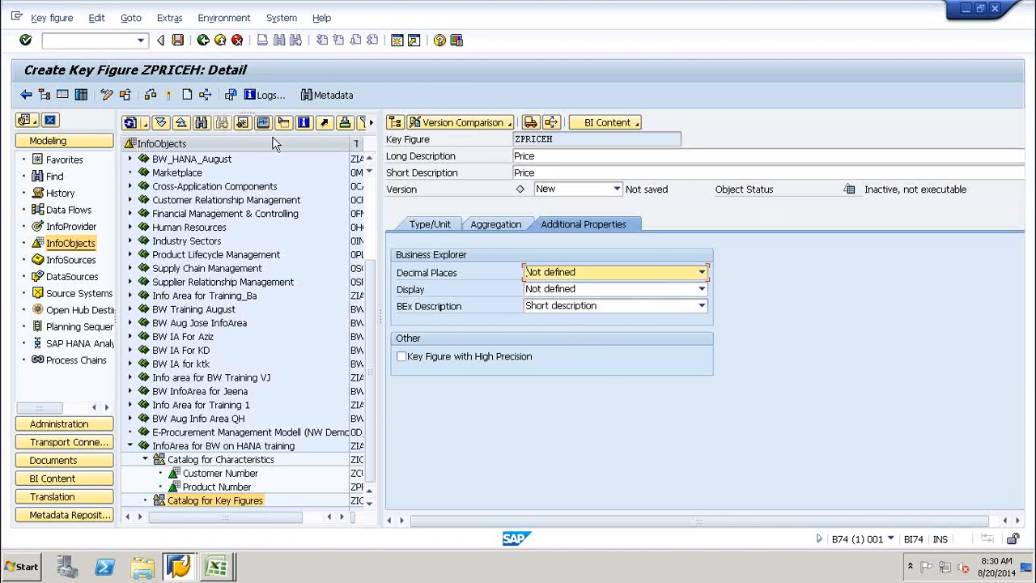
Activate key figure ZPRICEH and select Price in the key figure catalog.
click(167, 95)
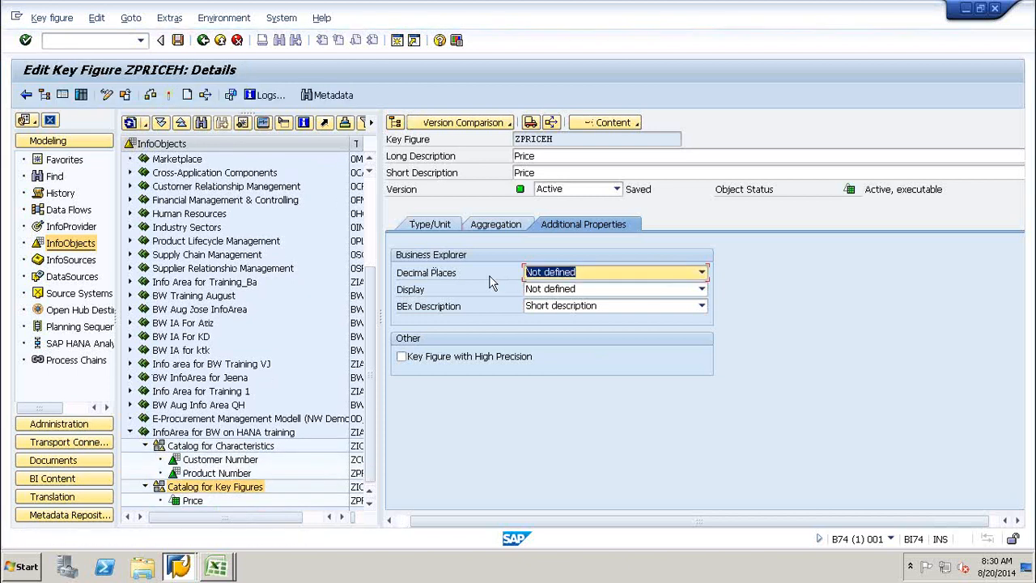
click(434, 226)
click(192, 502)
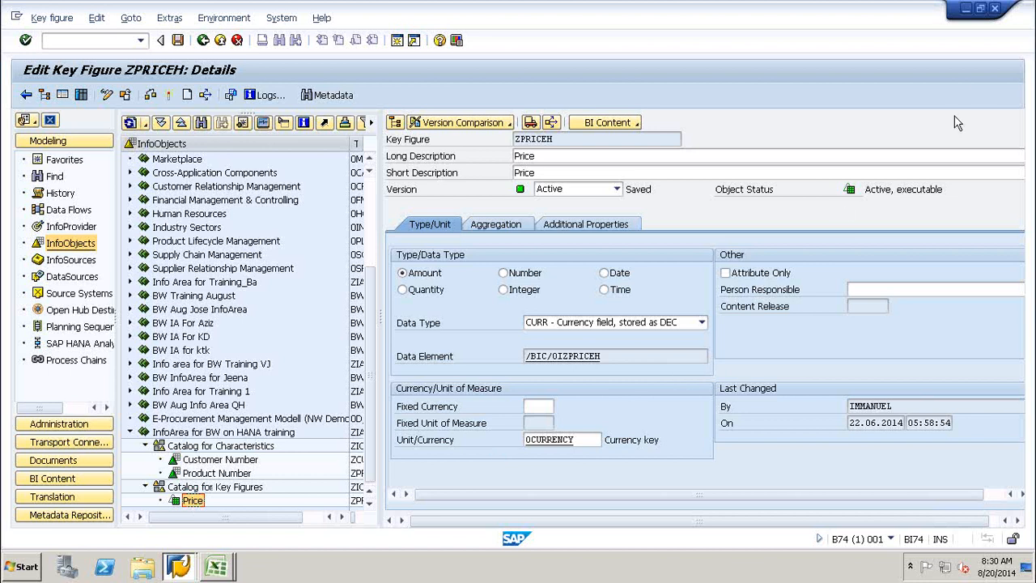
Begin a new key figure ZQUANT with long description 'Quantity' under Catalog for Key Figures.
right_click(207, 486)
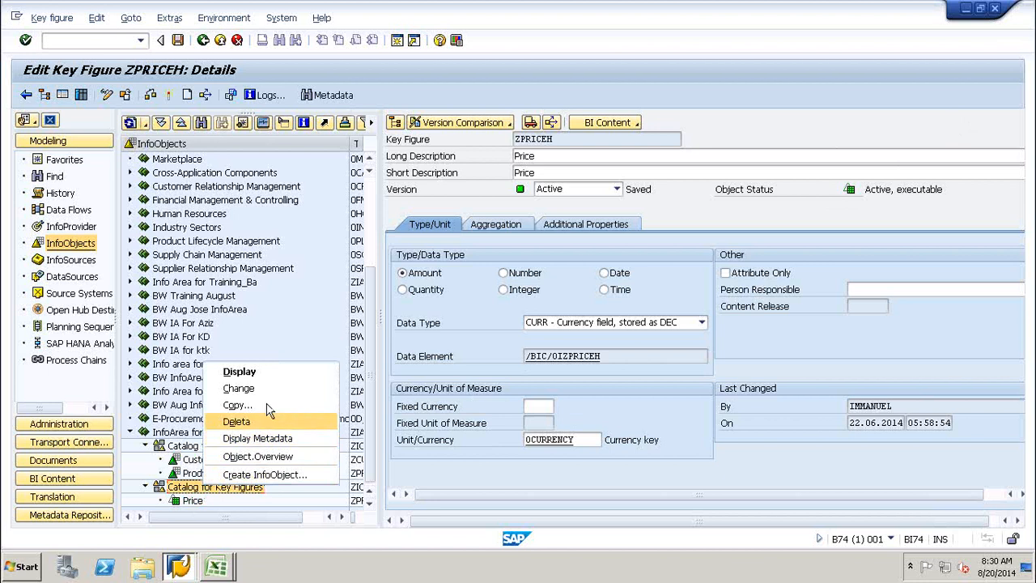
click(262, 475)
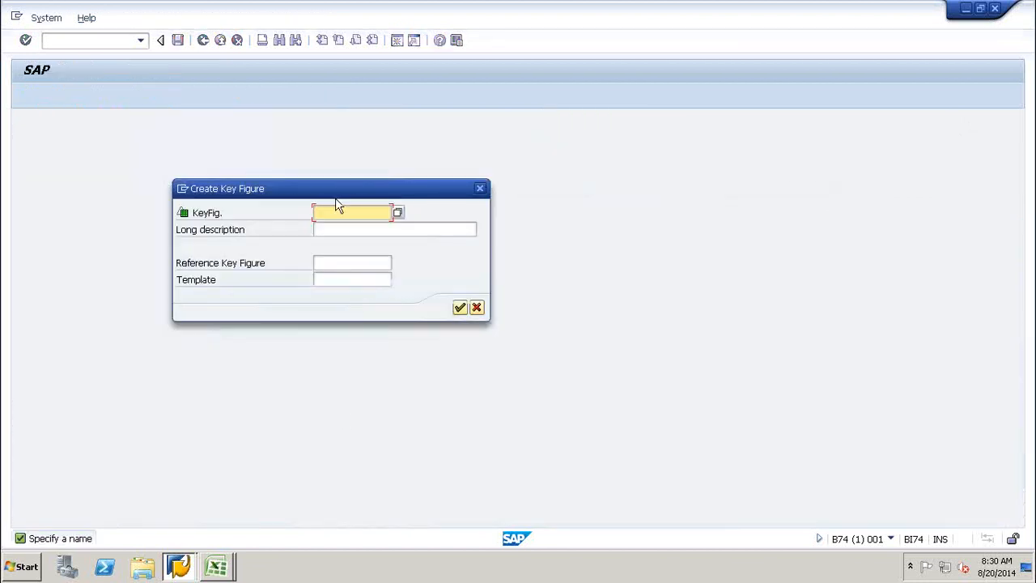
text(Z)
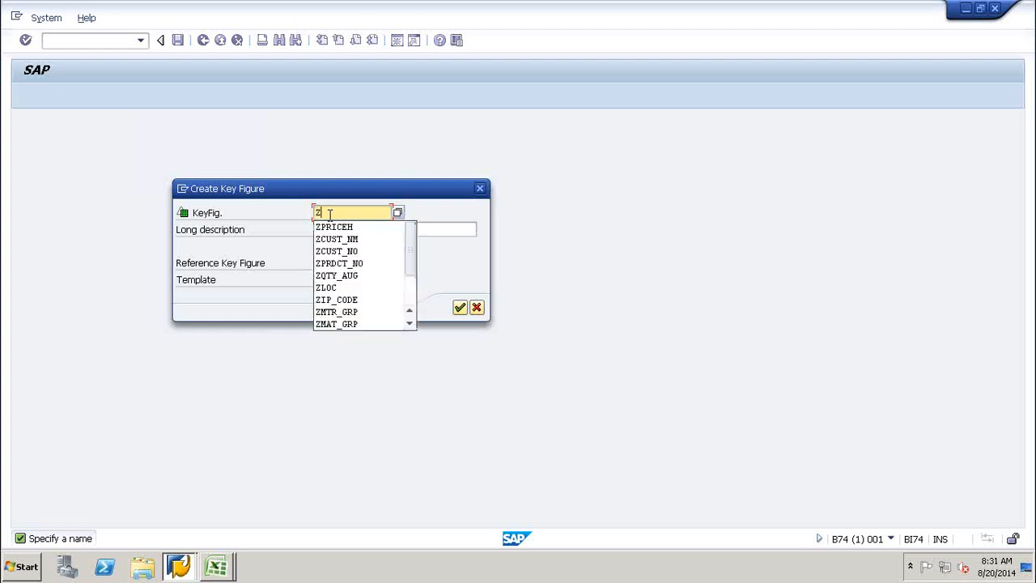
text(Q)
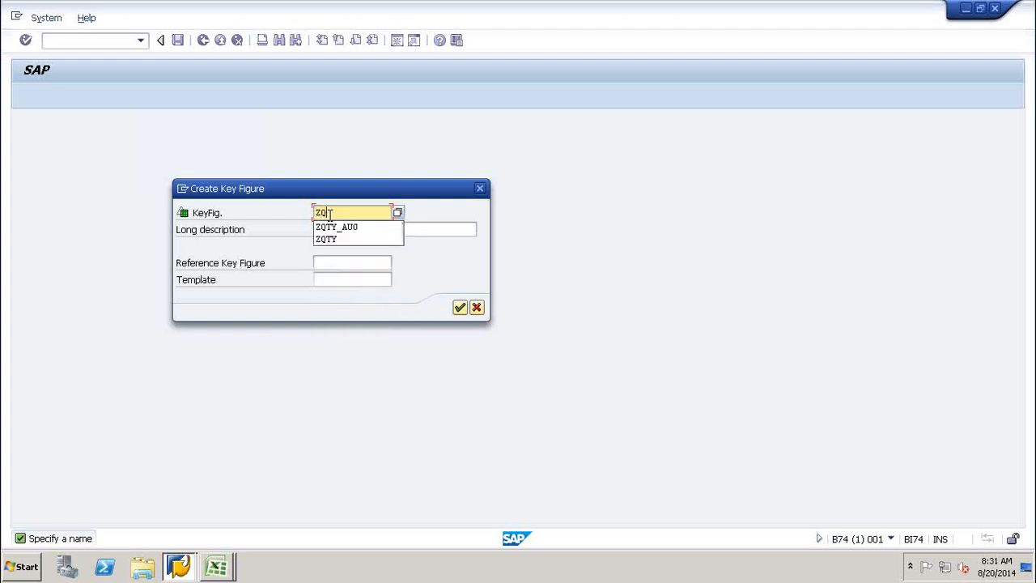
text(UANT)
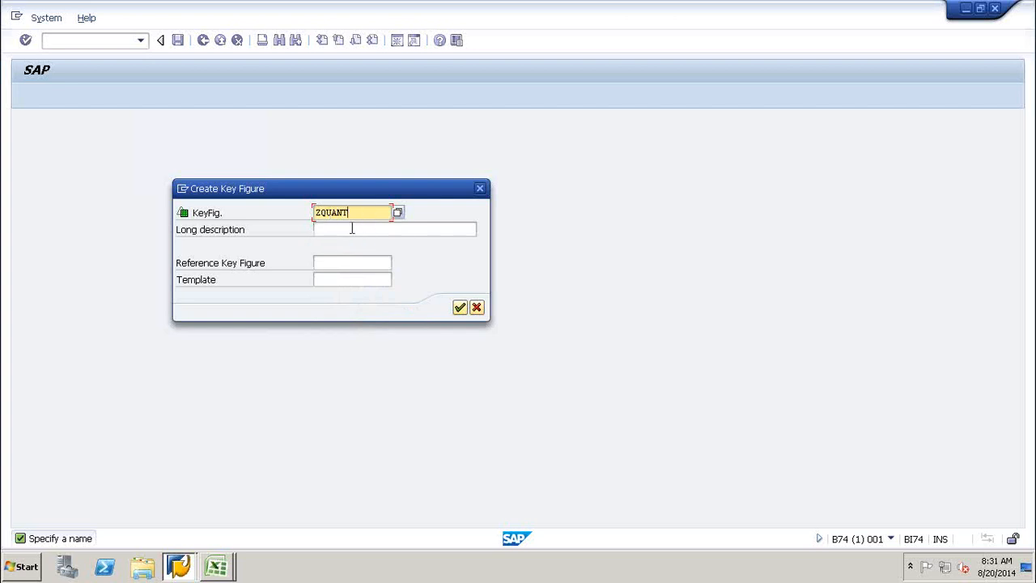
click(352, 229)
text(Quantity)
Make ZQUANT a Quantity key figure with unit InfoObject 0unit.
click(459, 308)
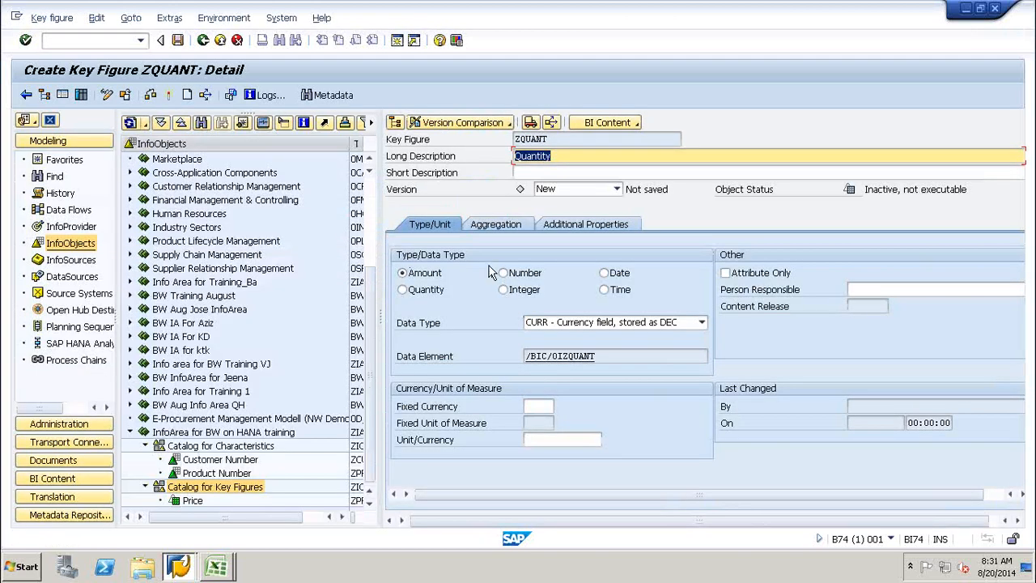
click(420, 296)
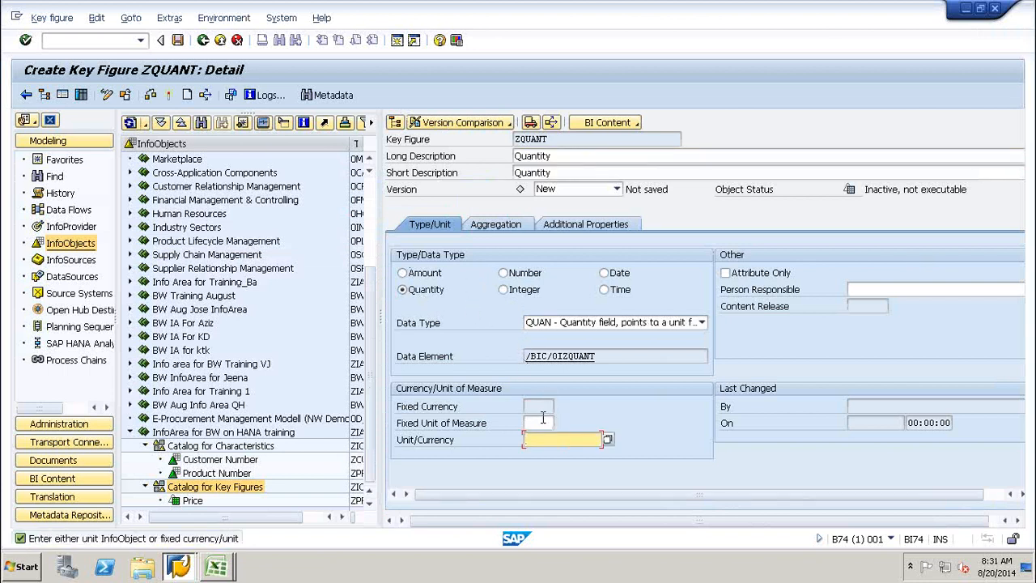
click(540, 422)
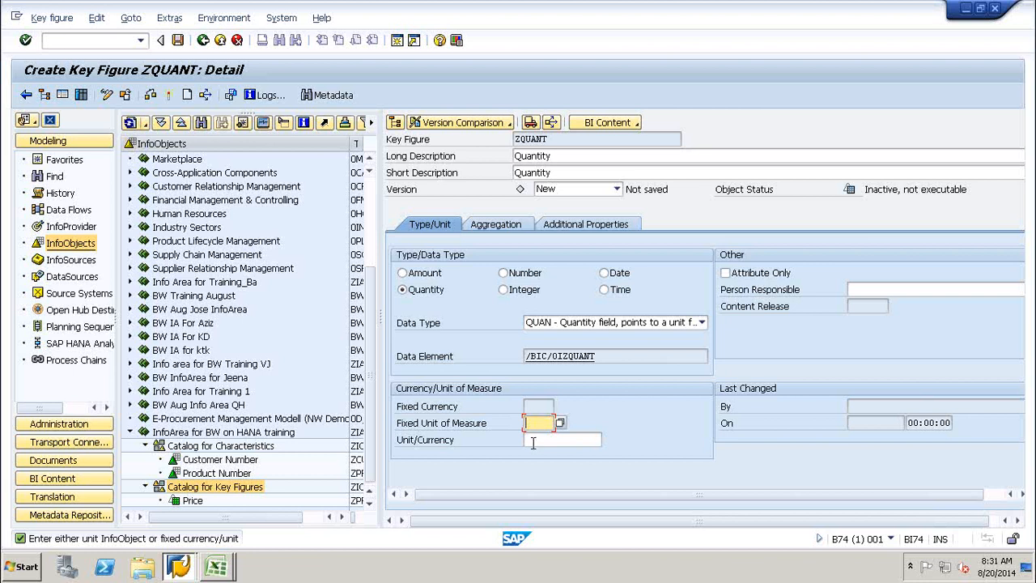
click(531, 440)
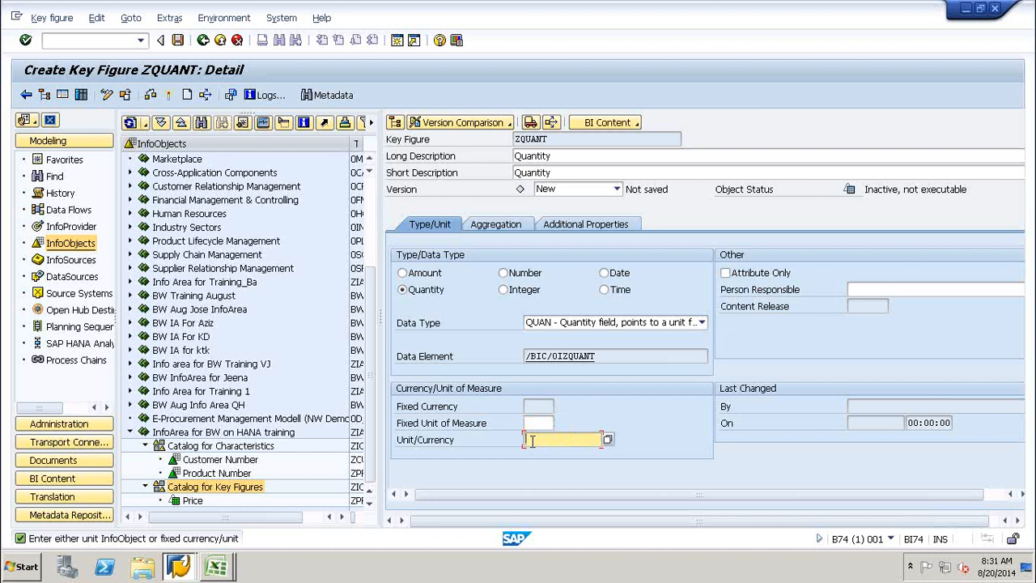
text(0u)
click(538, 454)
Activate key figure ZQUANT and select Quantity under Catalog for Key Figures in the tree.
click(169, 96)
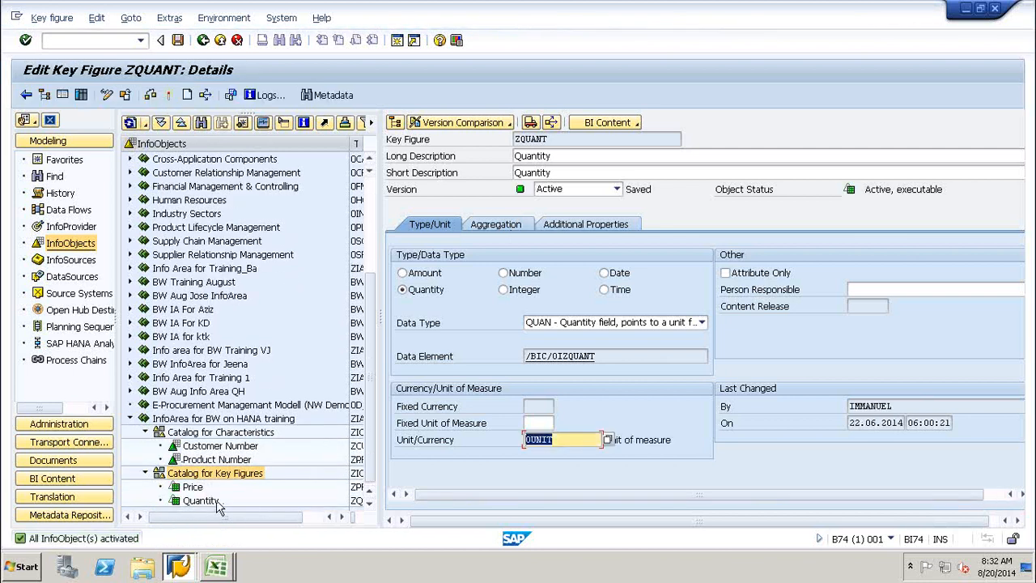
click(204, 502)
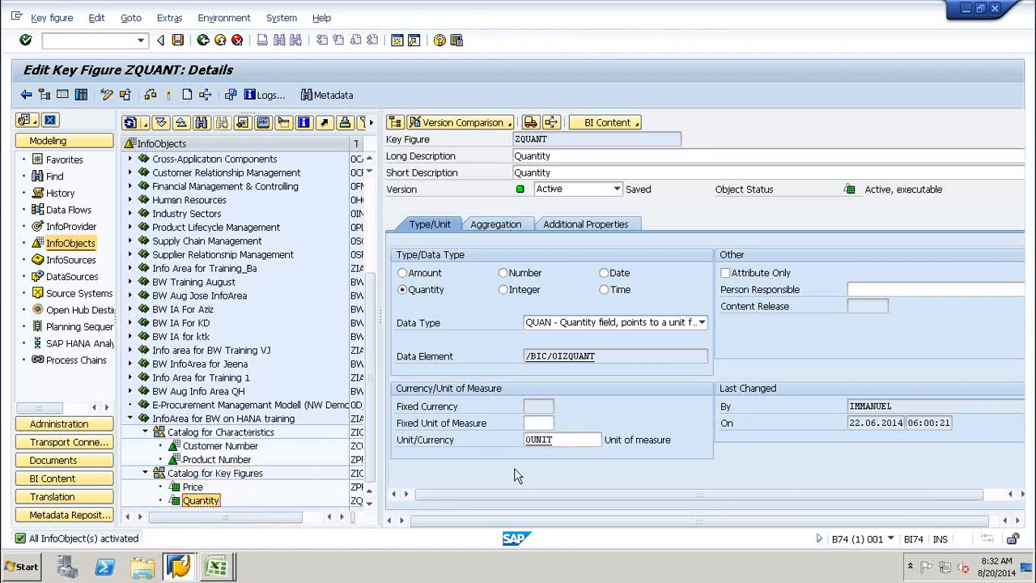